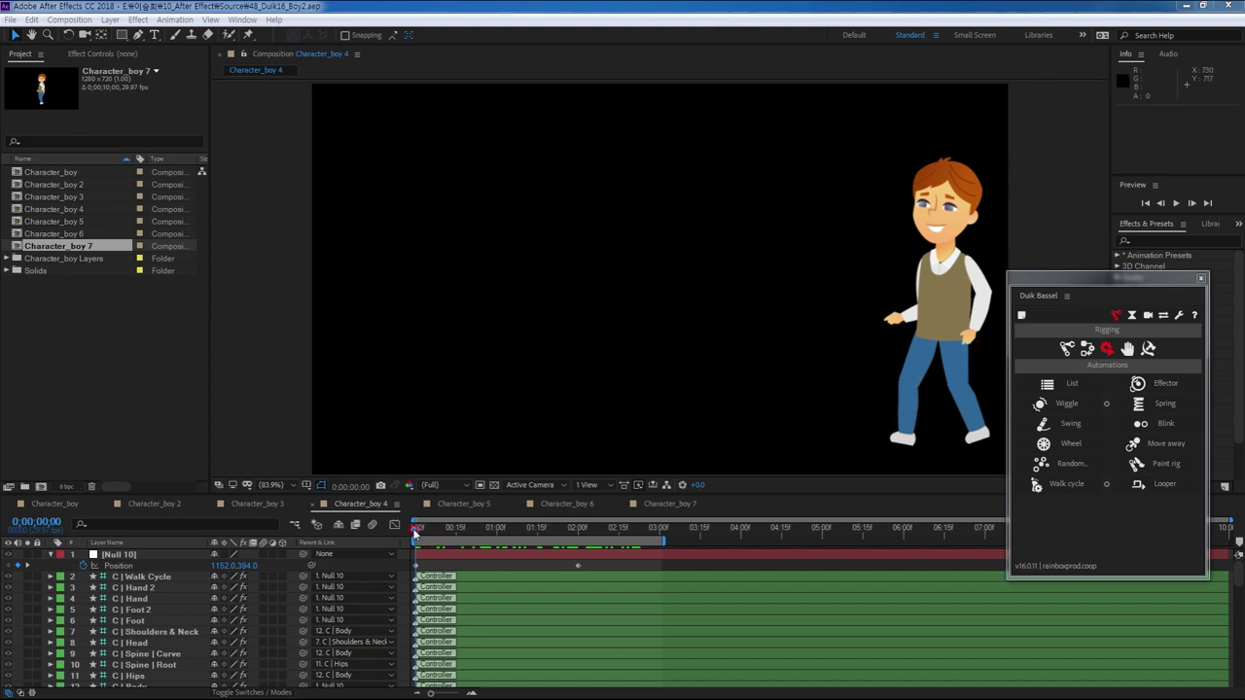
- Preview the finished walk animation in the Character_boy 4 composition
key(ctrl+w)
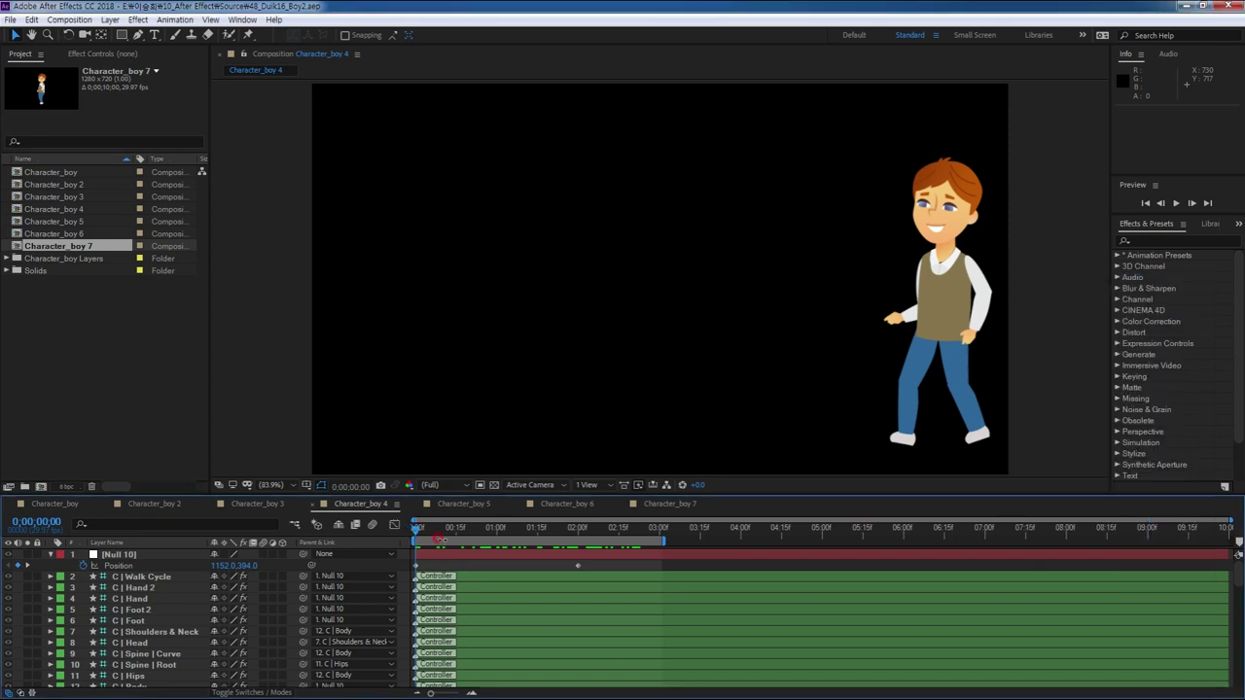
key(space)
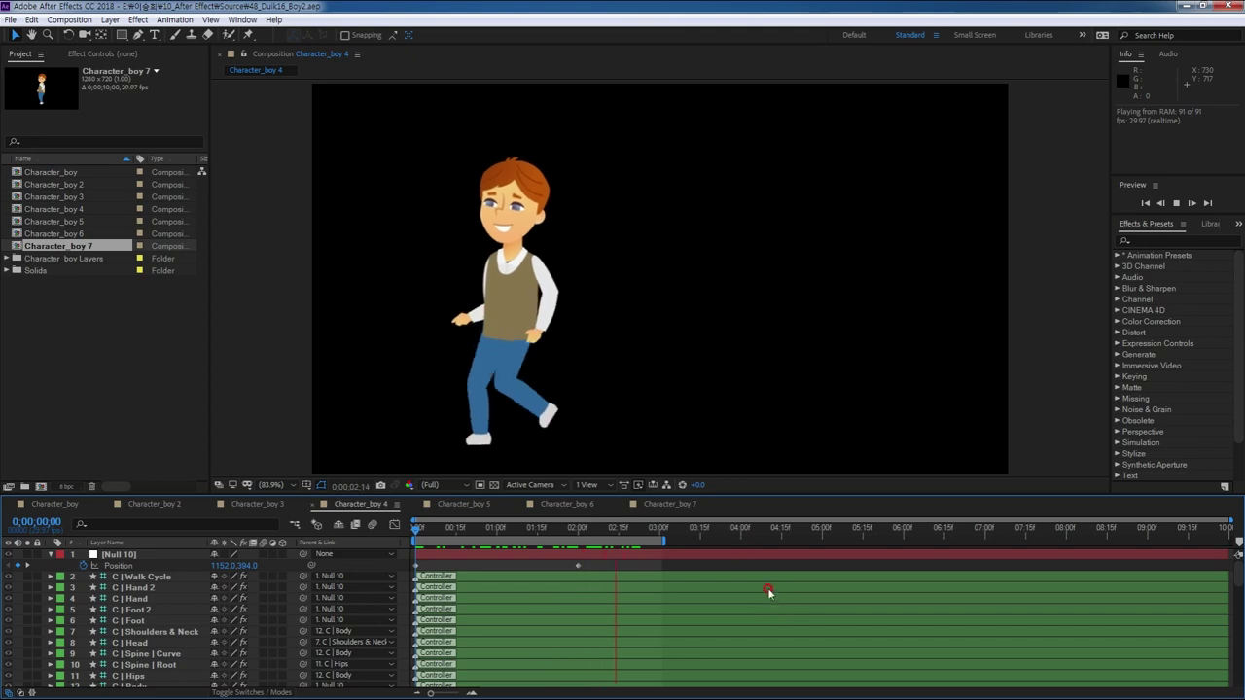
key(space)
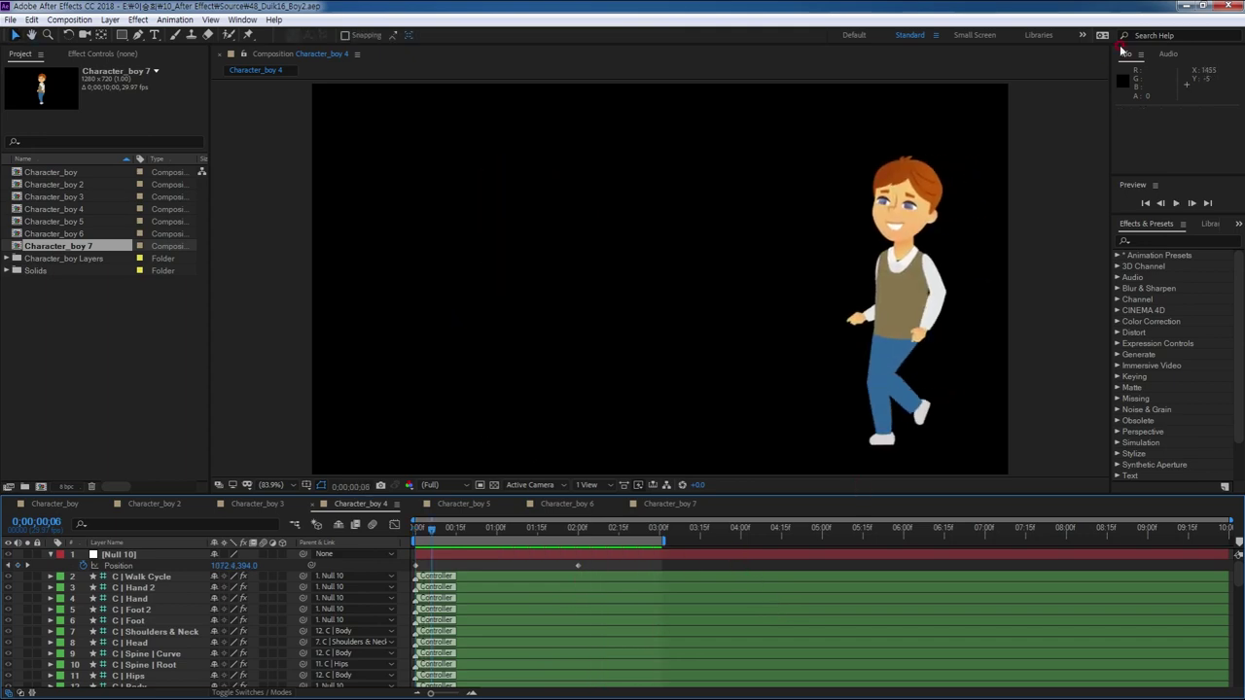
- Switch to the Character_boy.ai document in Illustrator and fit the artboard to the window
click(1185, 7)
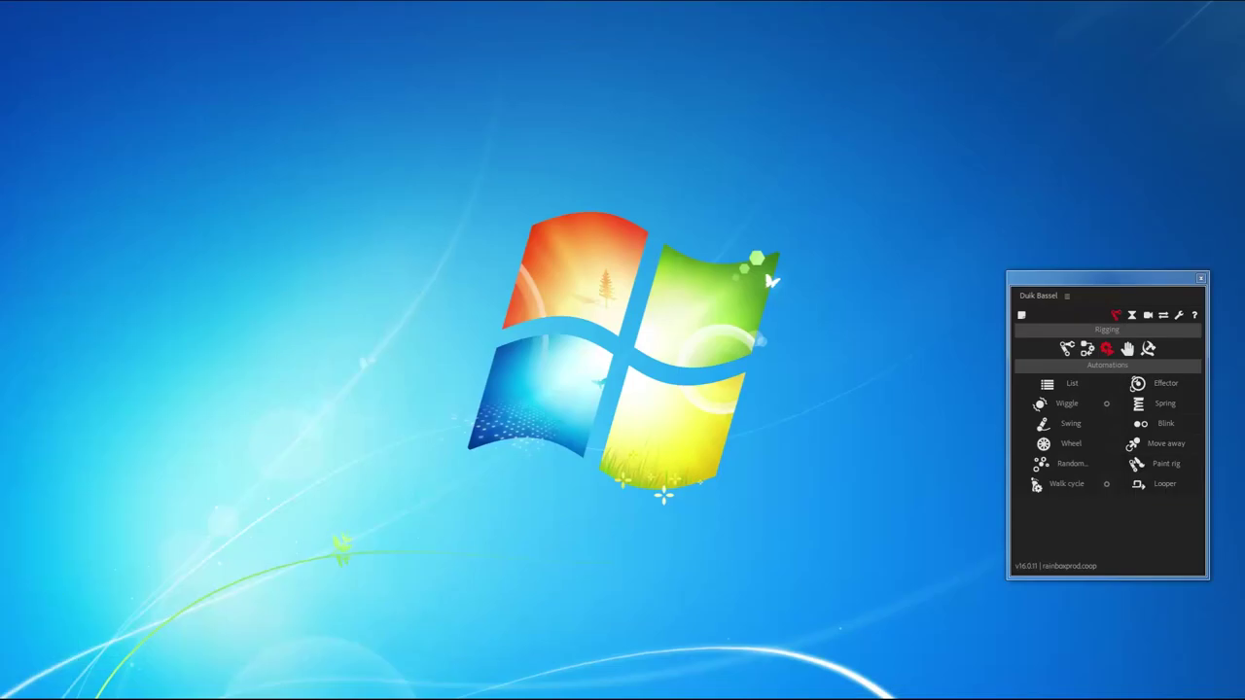
click(45, 699)
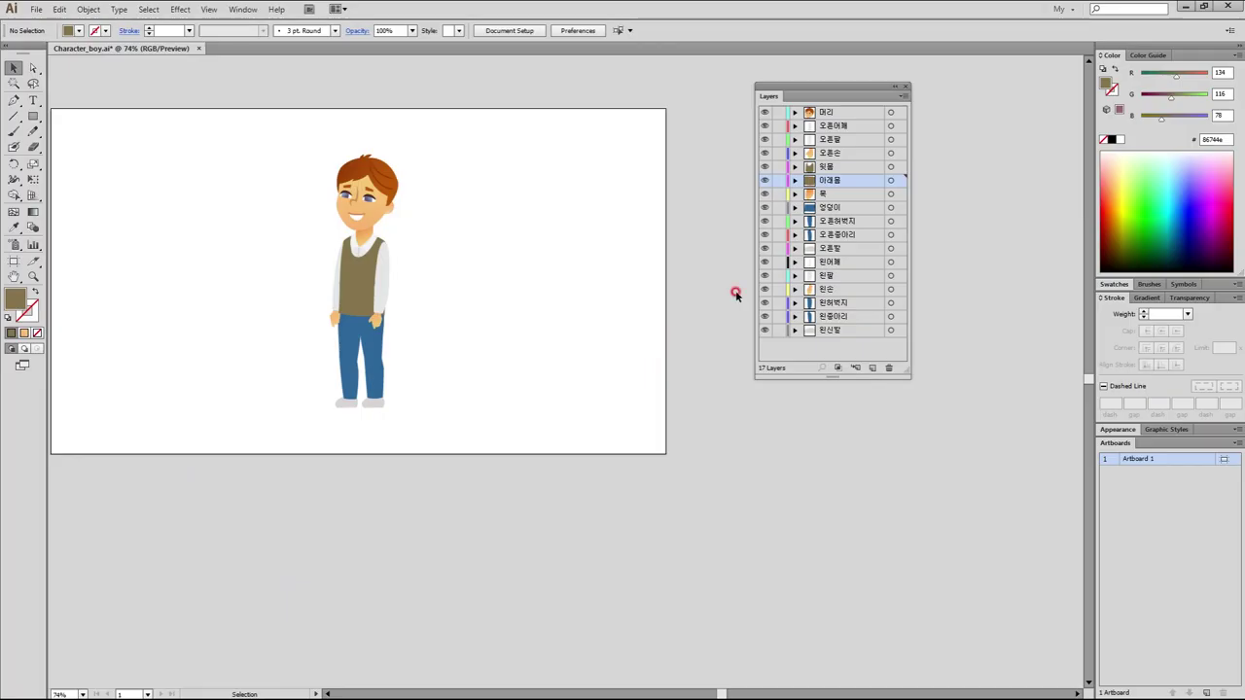
key(ctrl+0)
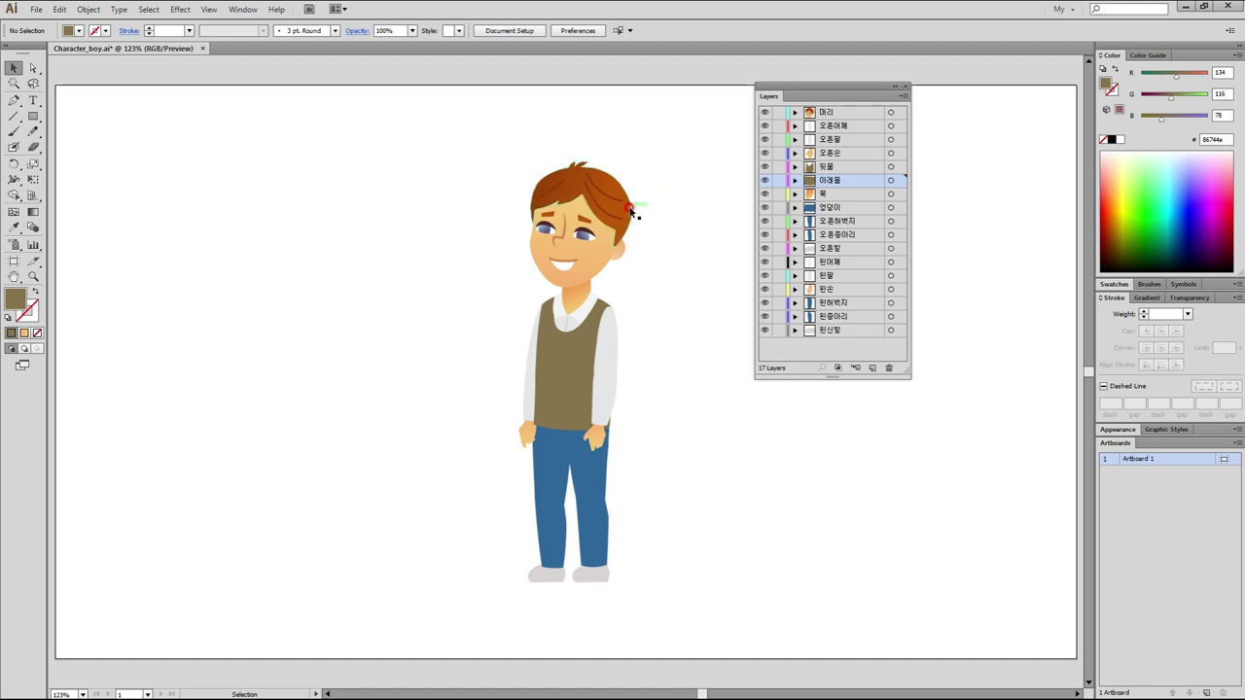
- Toggle the head, right shoulder, right arm and right hand layers off and on to examine how the character is separated
click(764, 113)
click(764, 113)
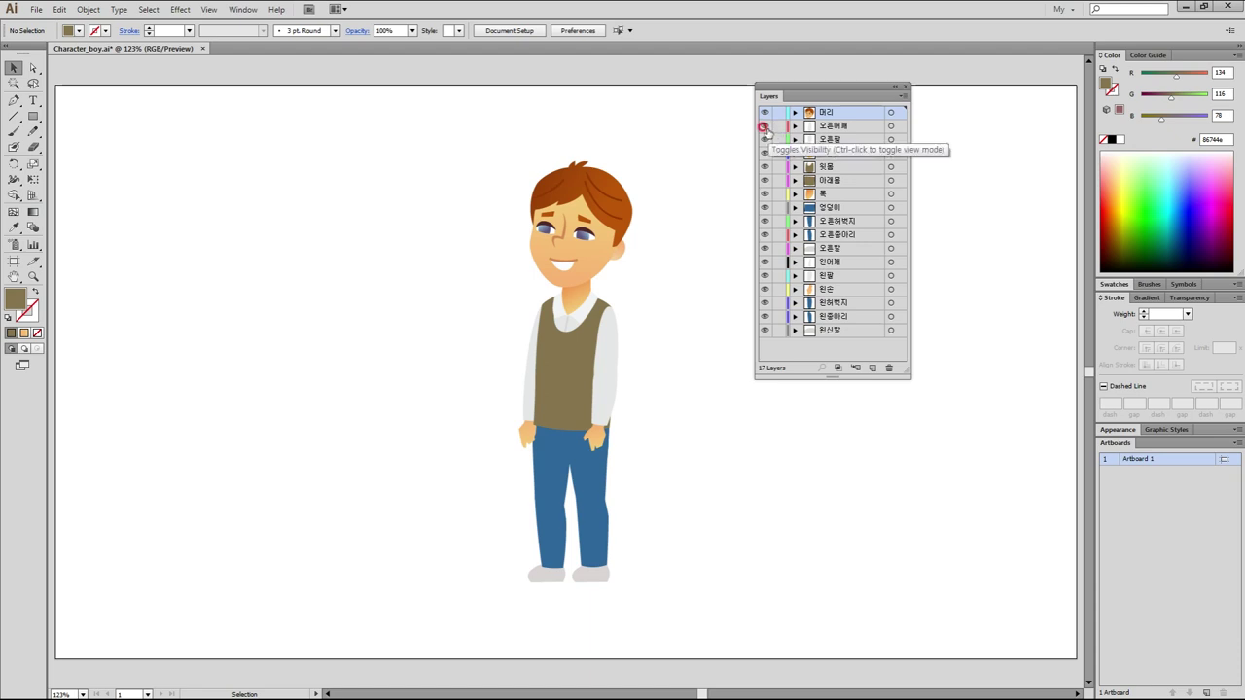
click(765, 127)
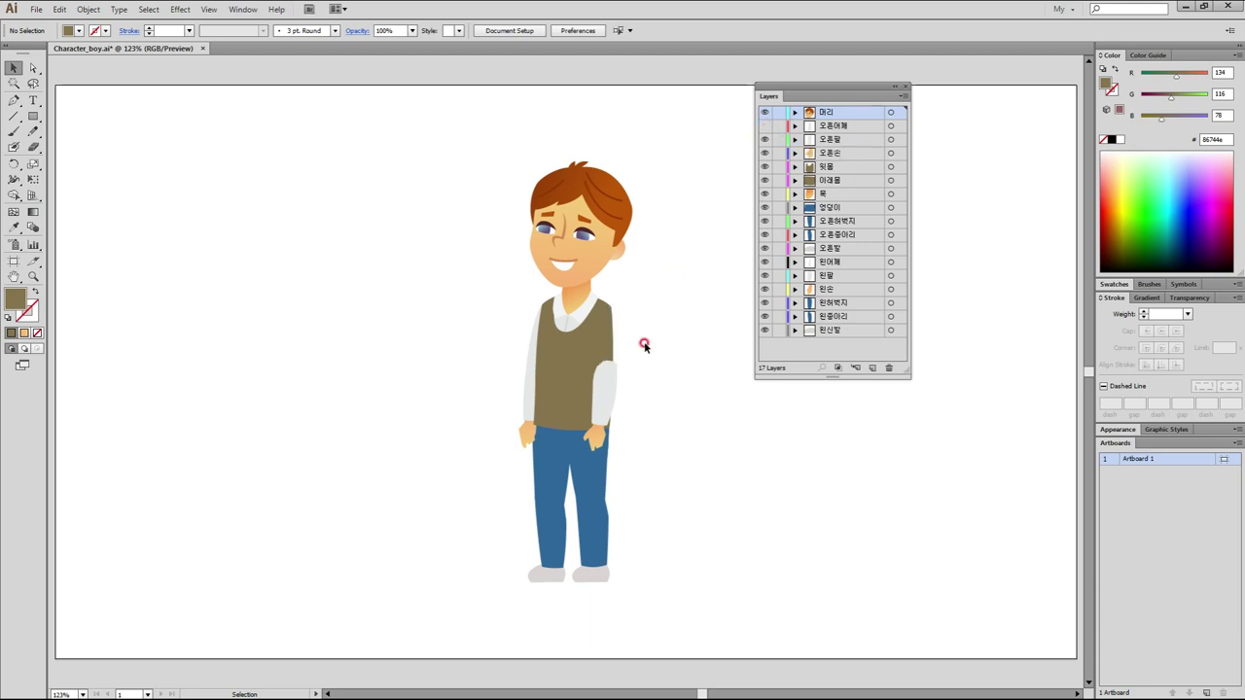
click(765, 138)
click(765, 138)
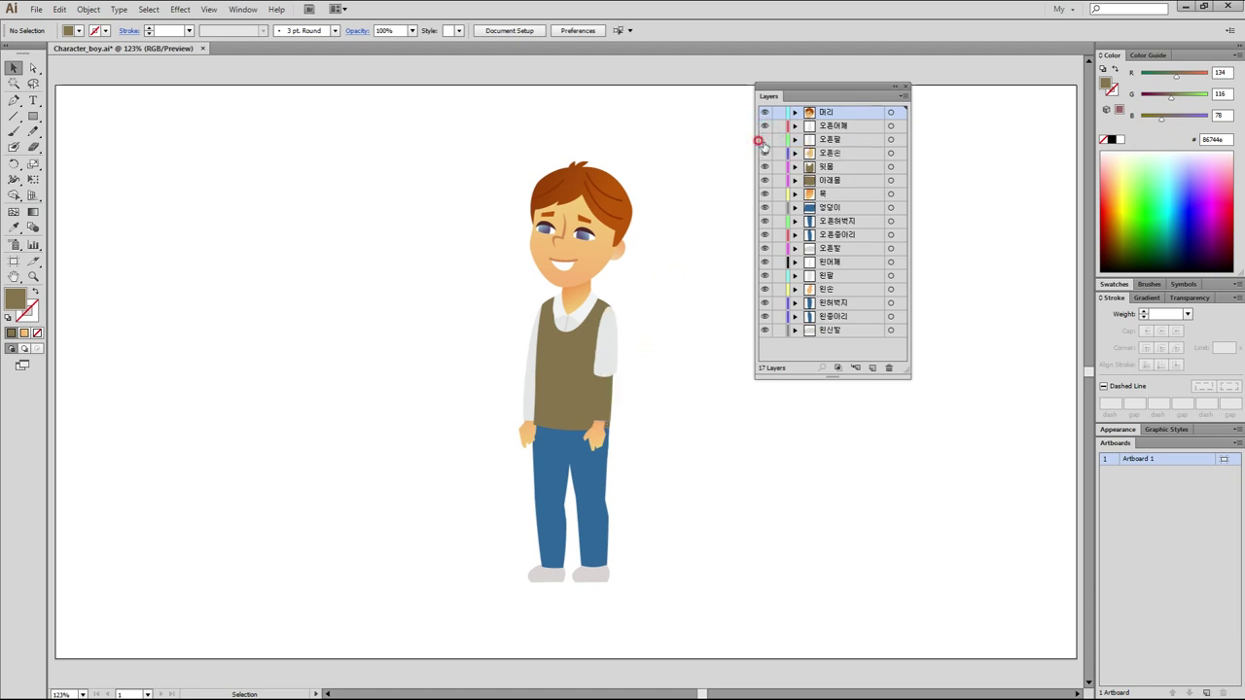
click(766, 156)
click(764, 155)
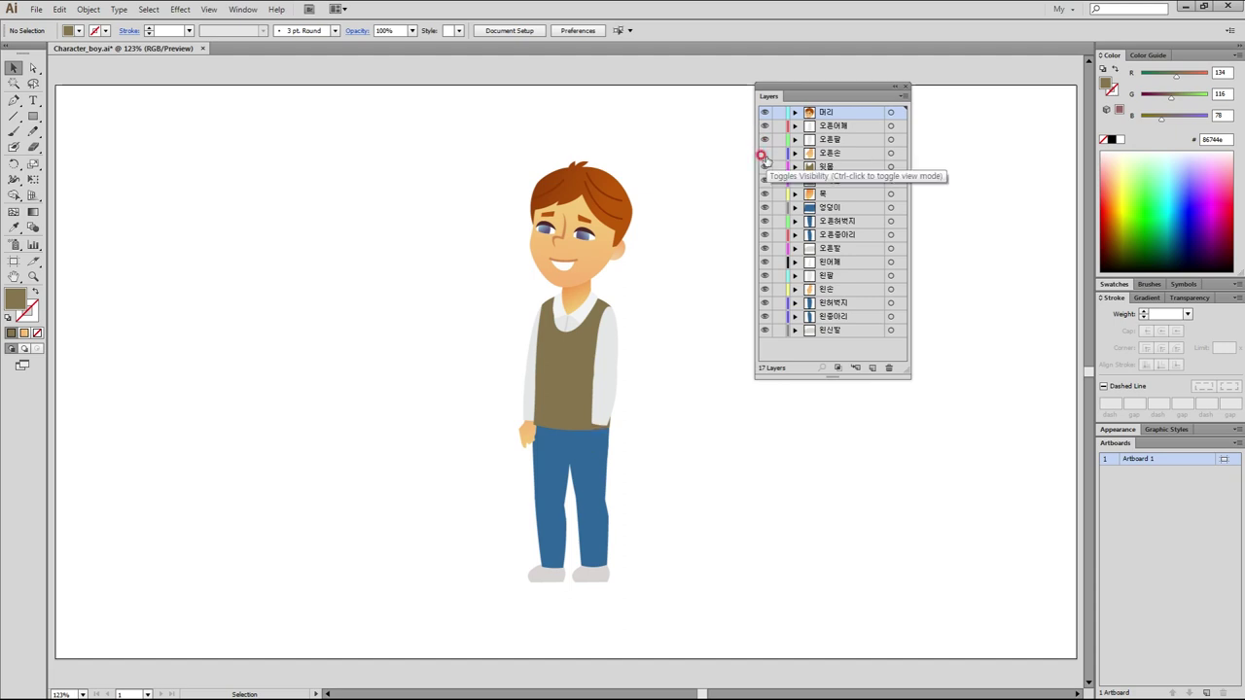
scroll(669, 432, up, 1)
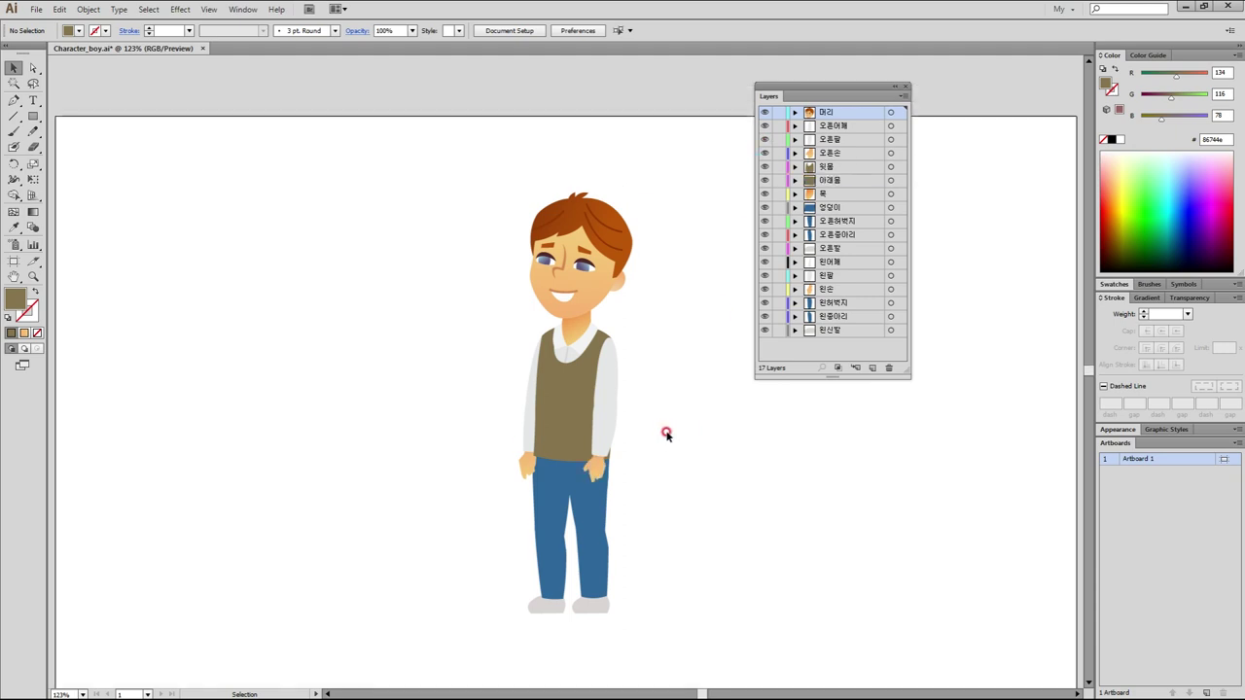
drag(471, 214, 677, 632)
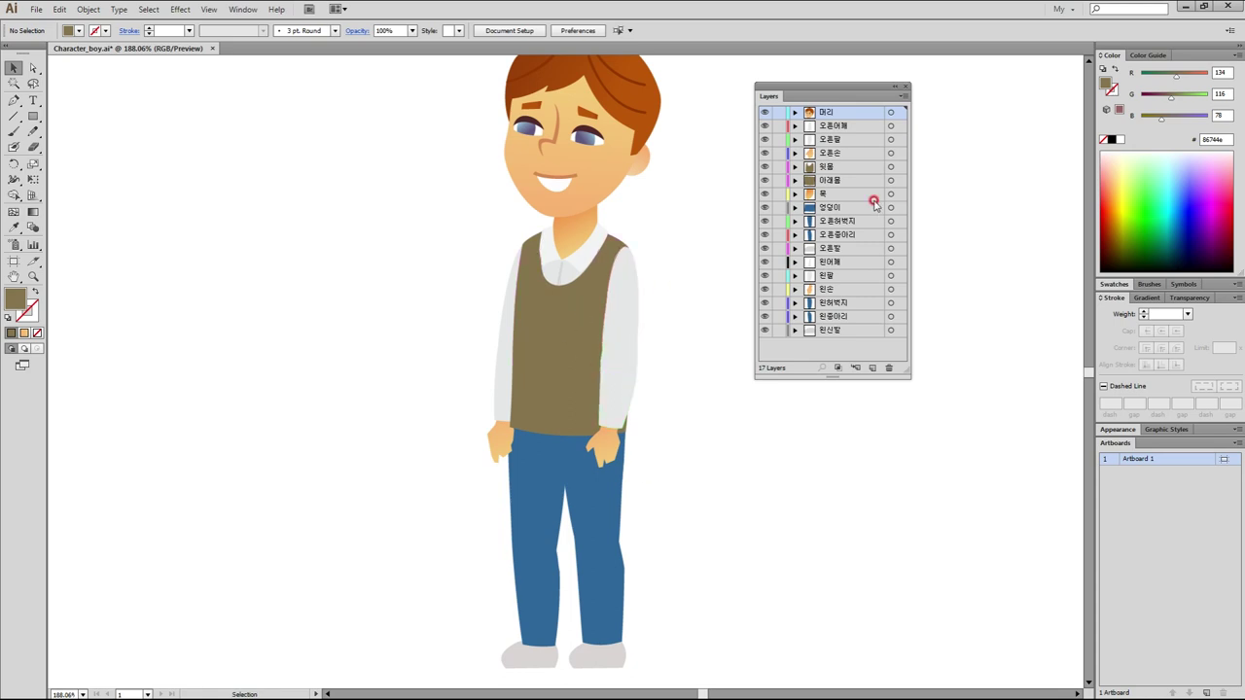
- Isolate the upper body layer, and reveal the lower body, neck, head, right shoulder, right arm and right hand layers one by one
alt+click(764, 166)
click(763, 180)
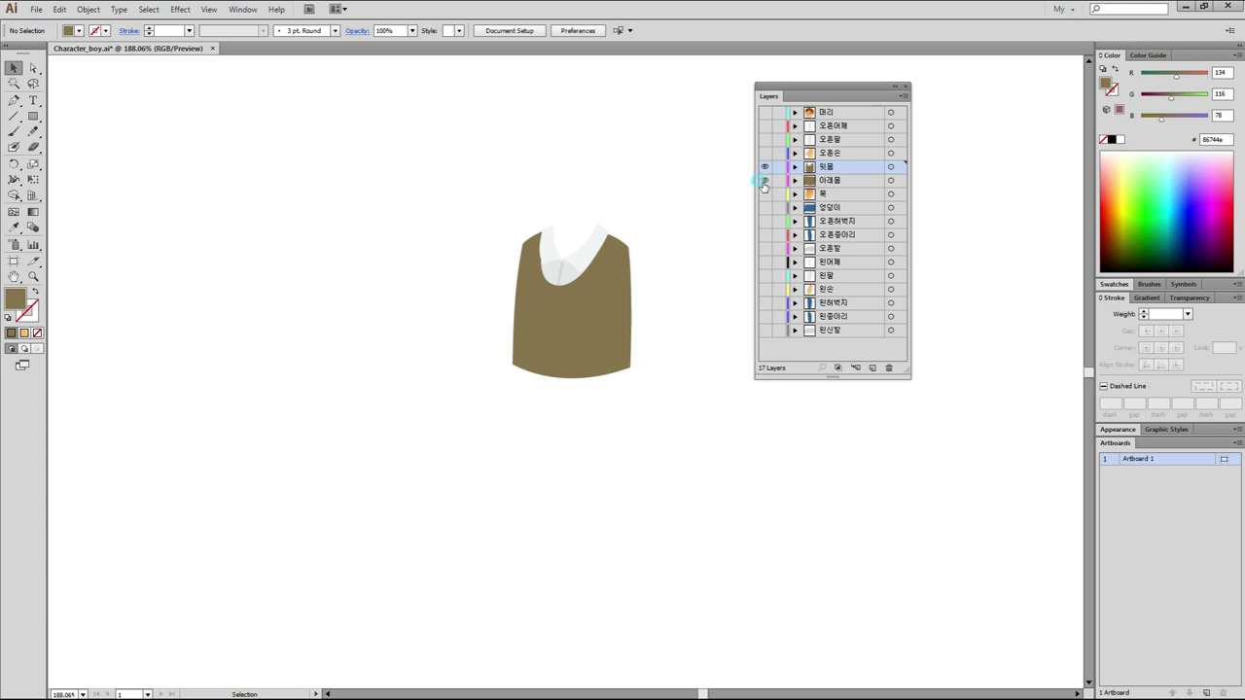
click(768, 194)
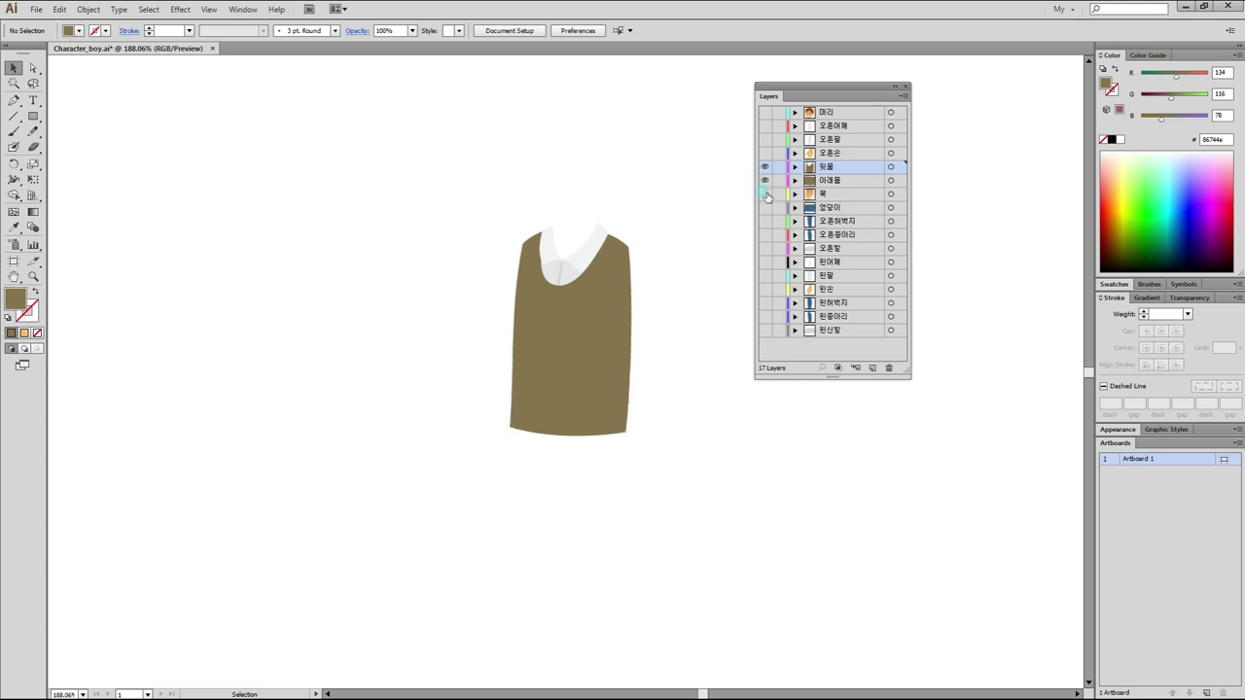
click(764, 112)
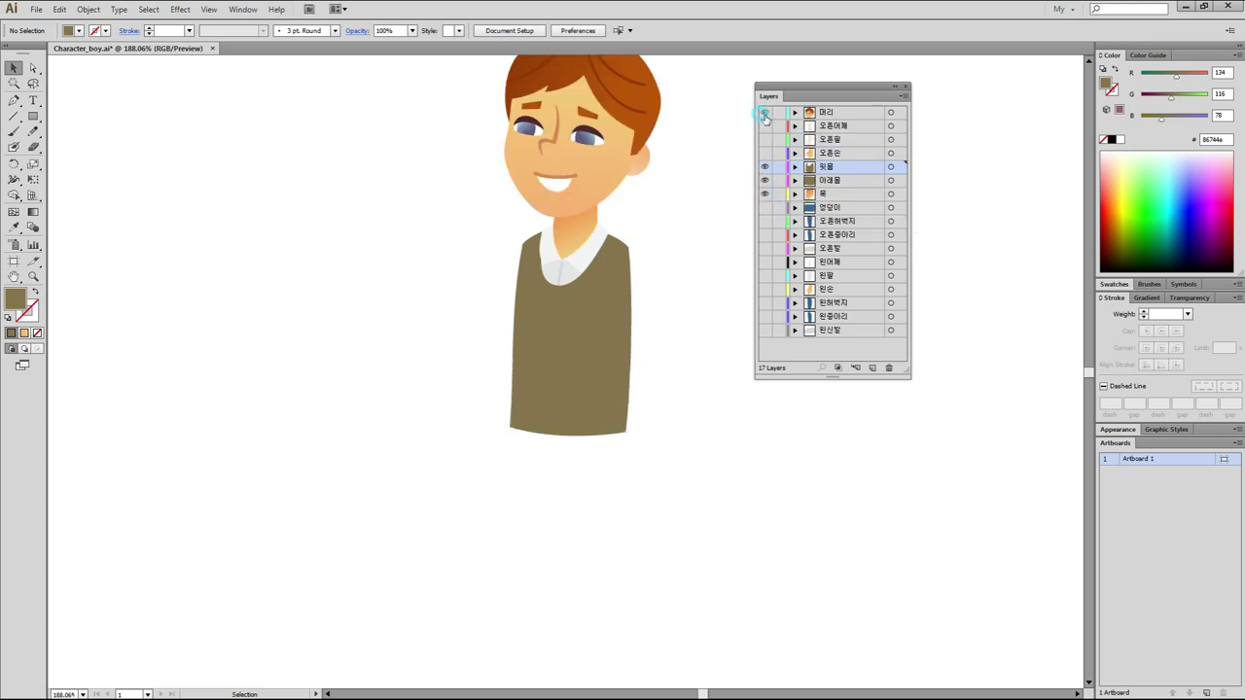
click(764, 146)
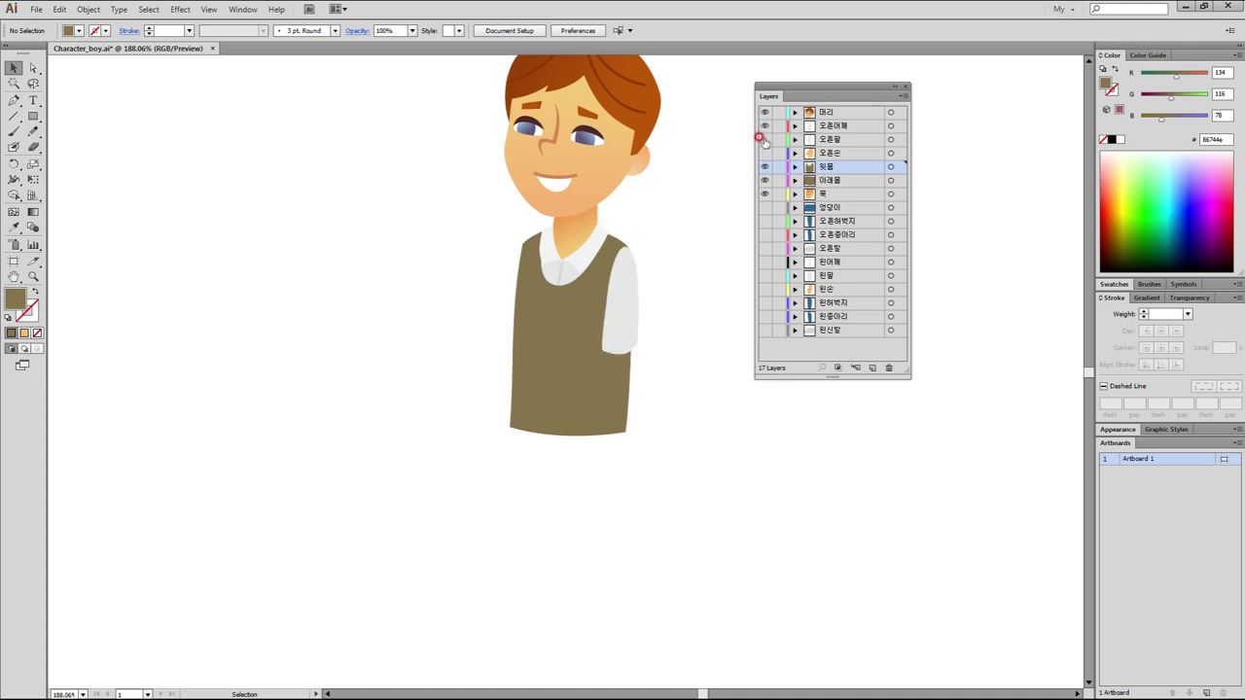
click(760, 153)
- Reveal the hip layer and the right thigh, right calf and right foot layers one by one
click(775, 212)
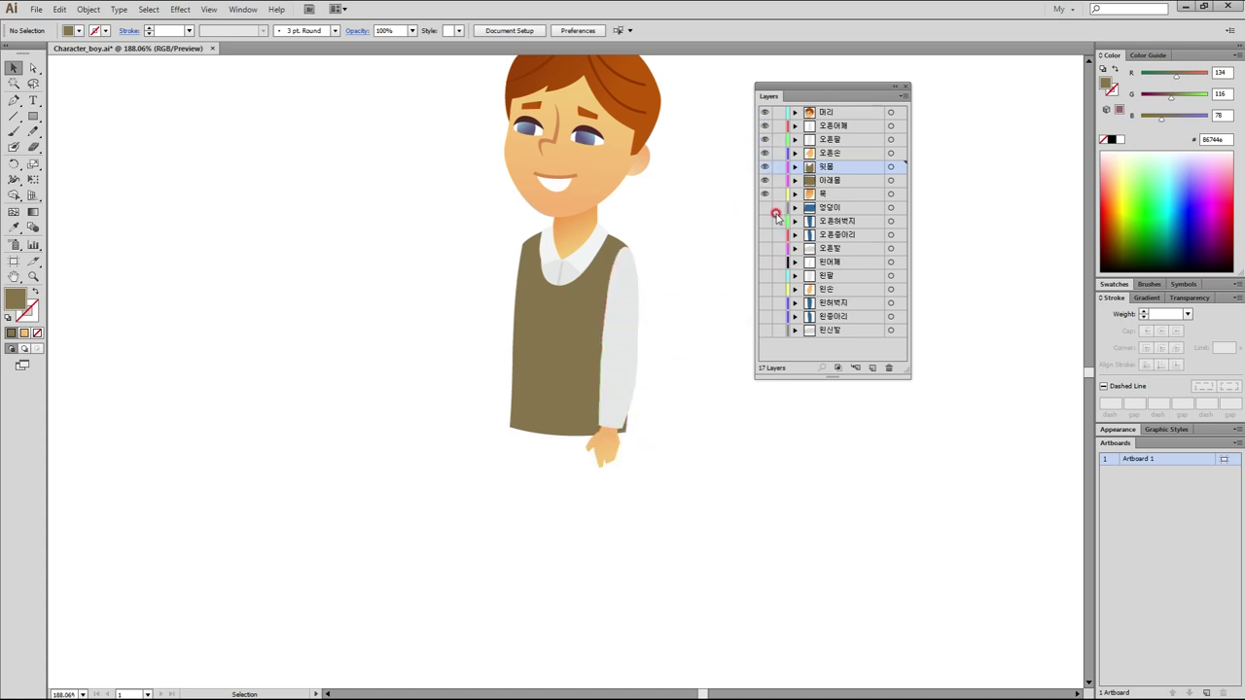
click(765, 288)
click(765, 221)
click(760, 234)
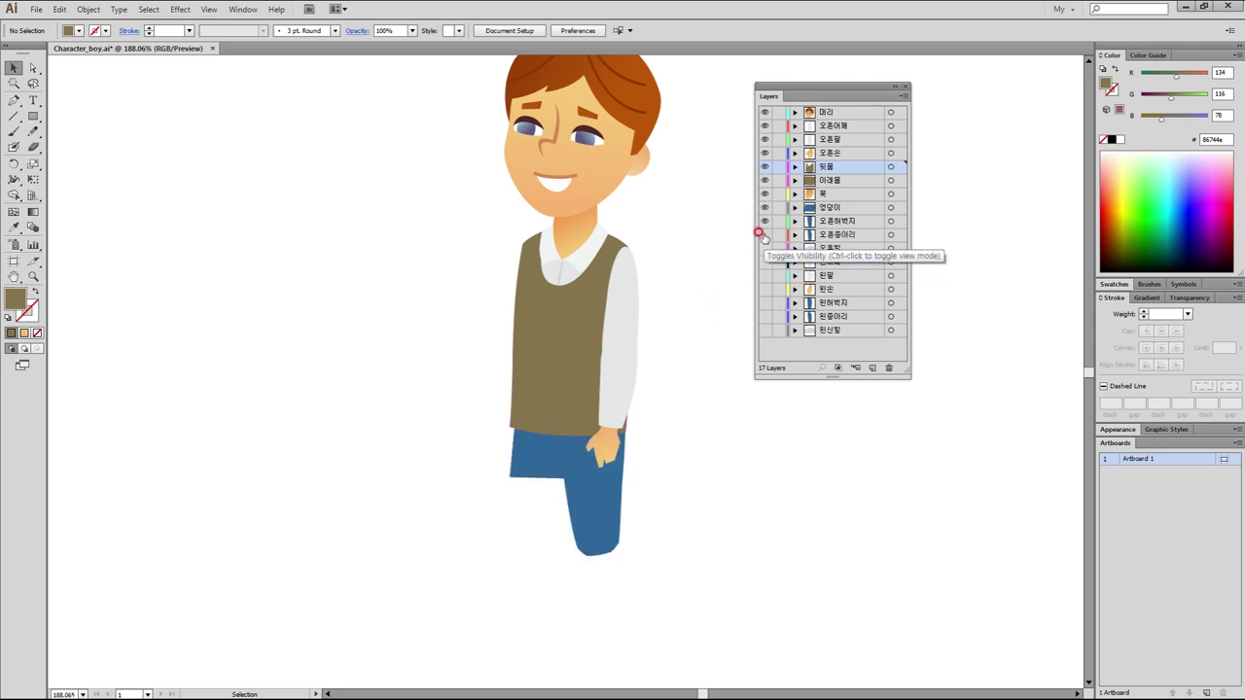
click(765, 248)
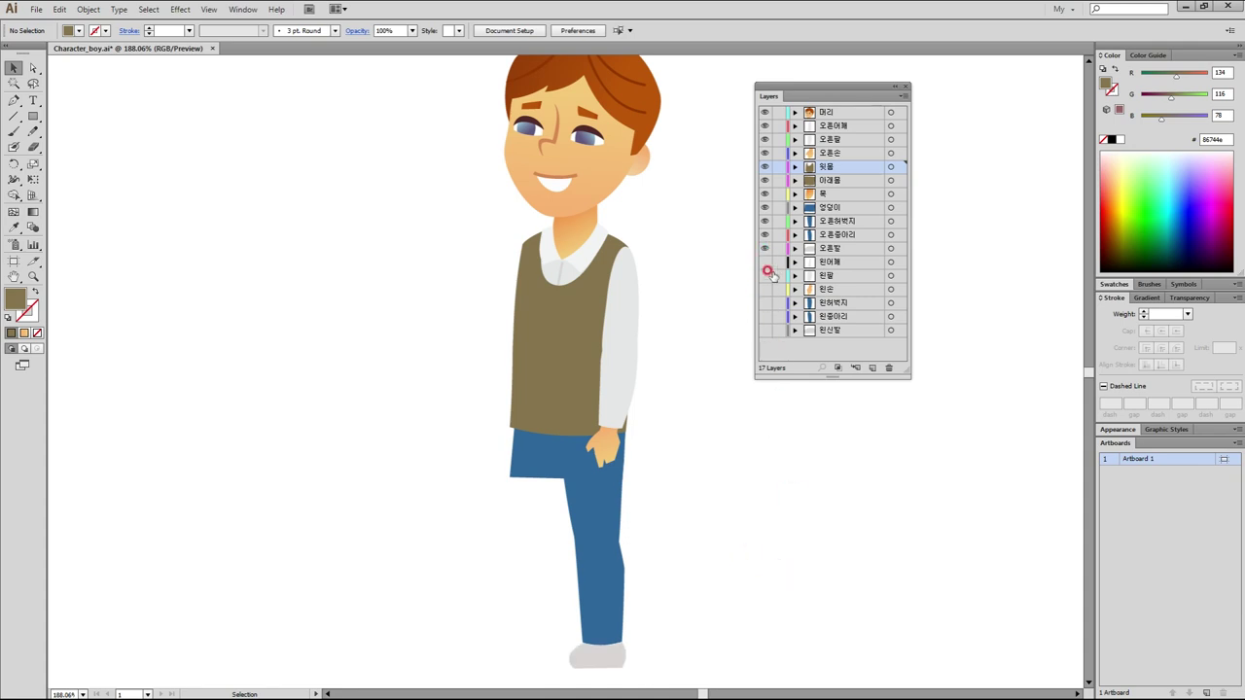
- Reveal the left shoulder, arm, hand, thigh, calf and shoe layers one by one to complete the character
click(765, 261)
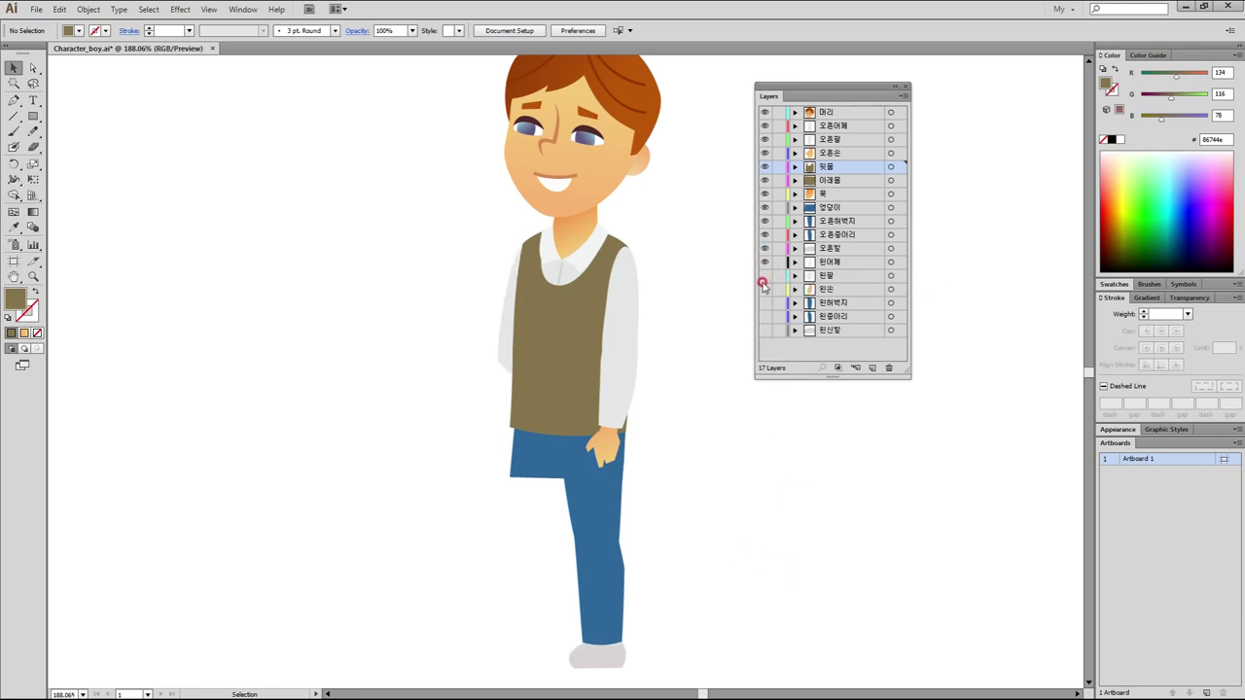
click(764, 275)
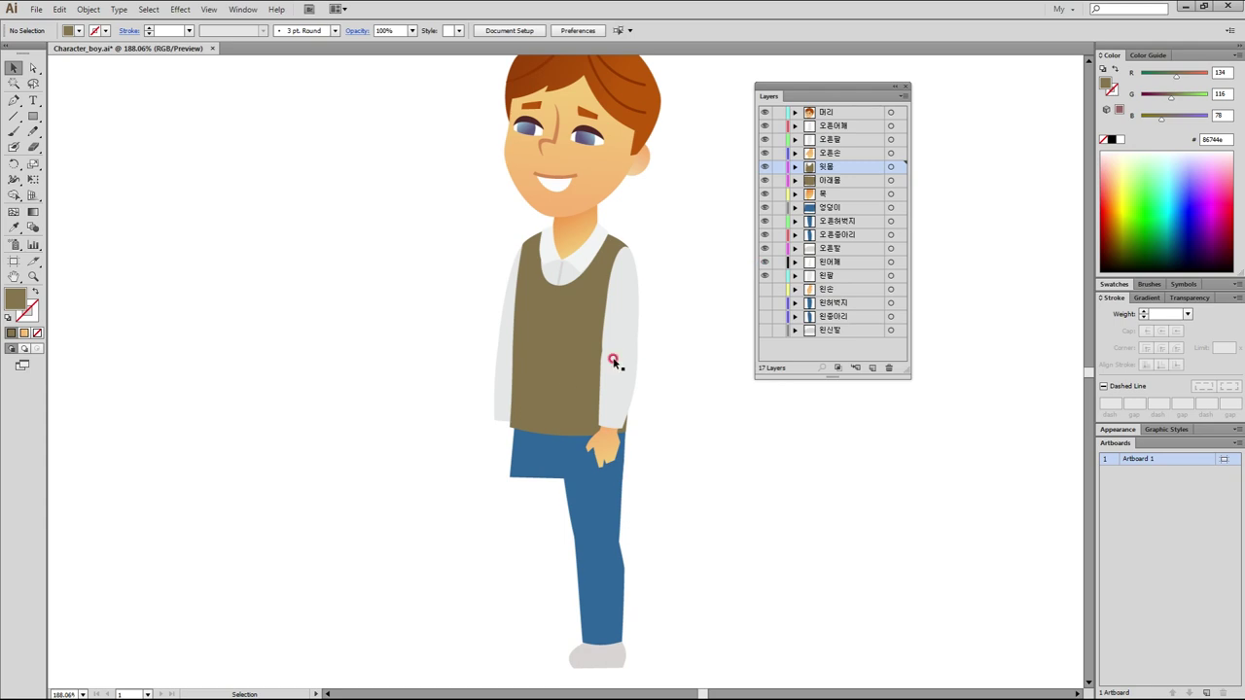
click(765, 288)
click(764, 302)
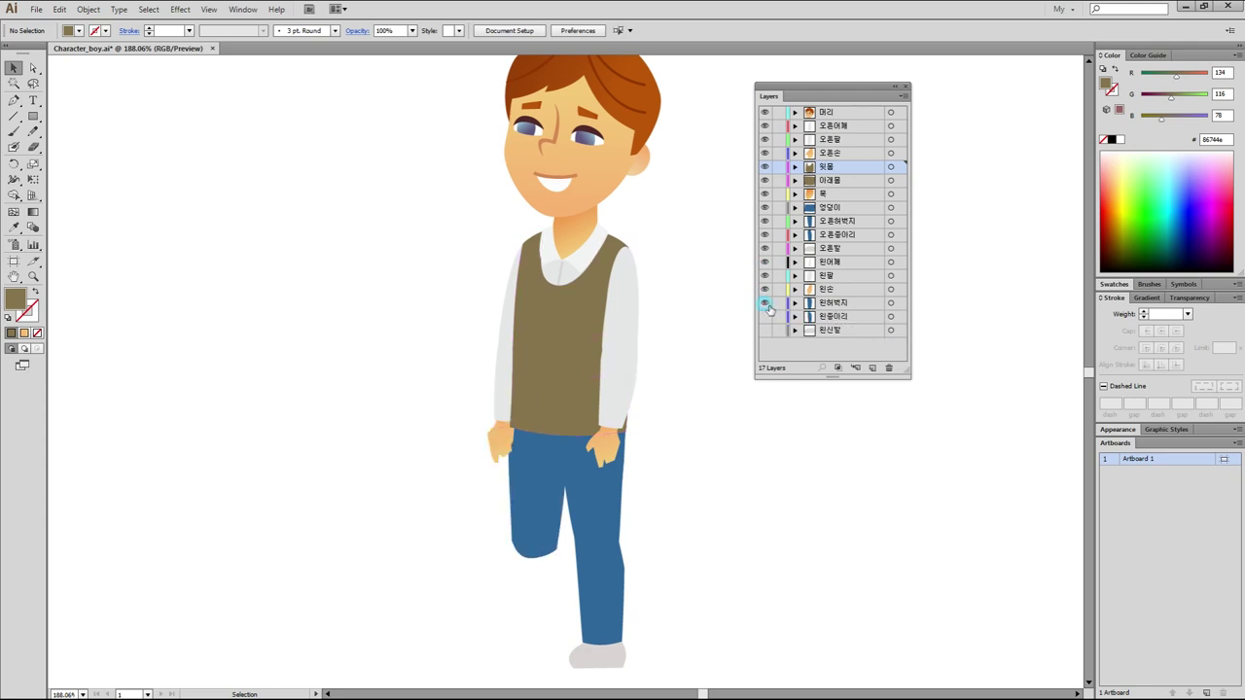
click(765, 330)
click(764, 316)
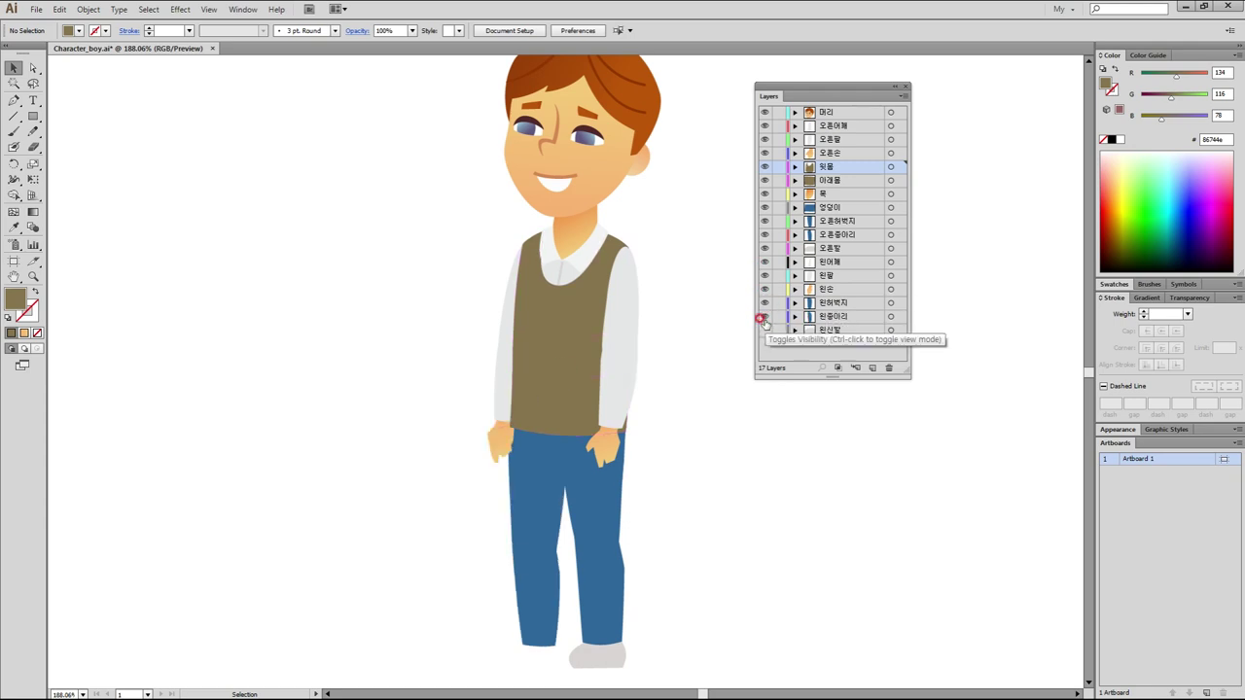
click(765, 331)
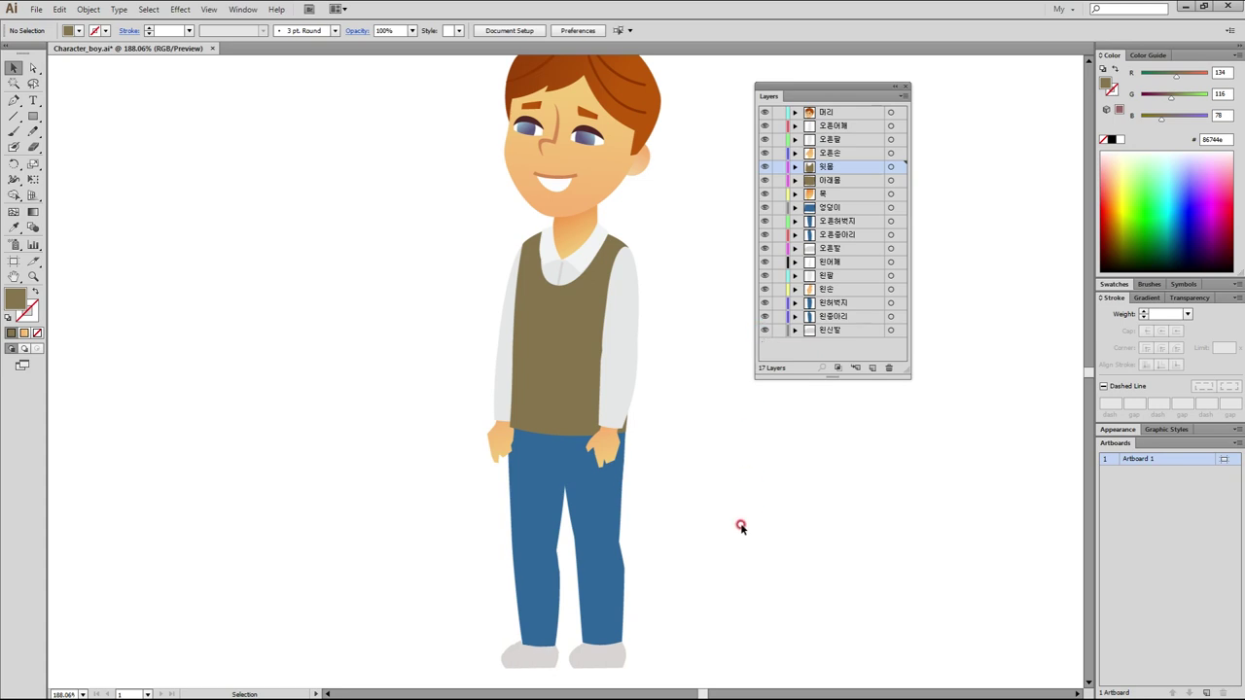
click(723, 488)
scroll(729, 478, up, 2)
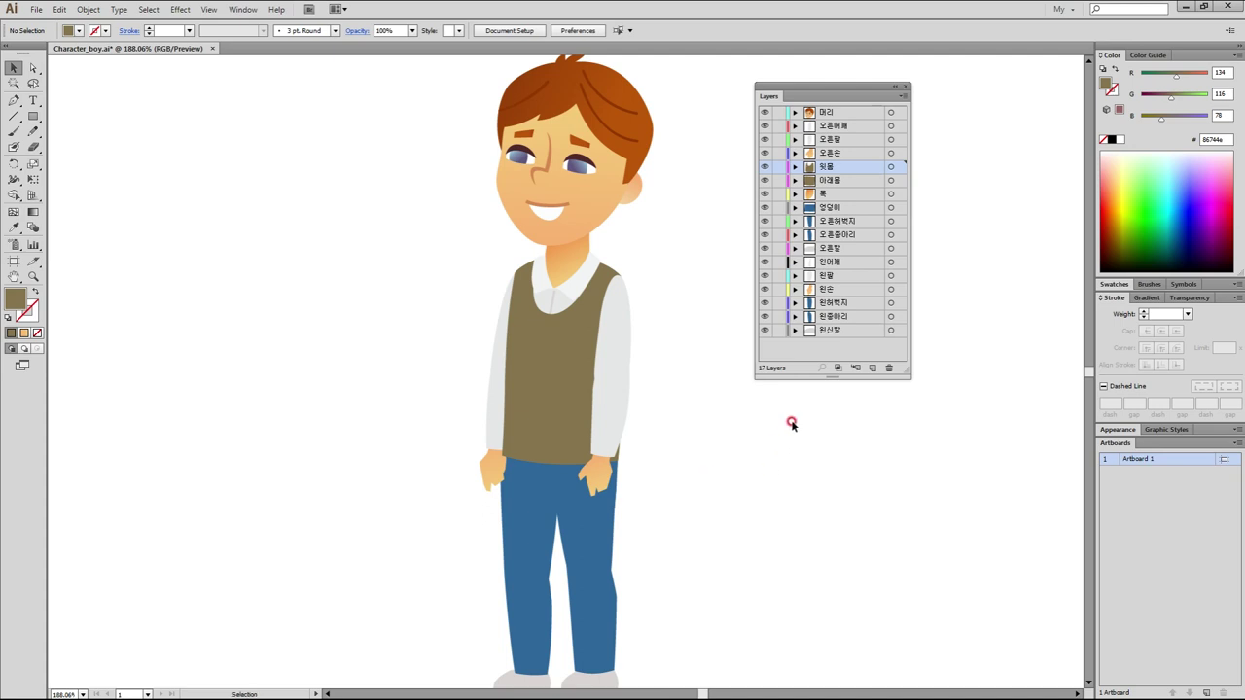
- Switch back to After Effects and start a new project
click(1187, 7)
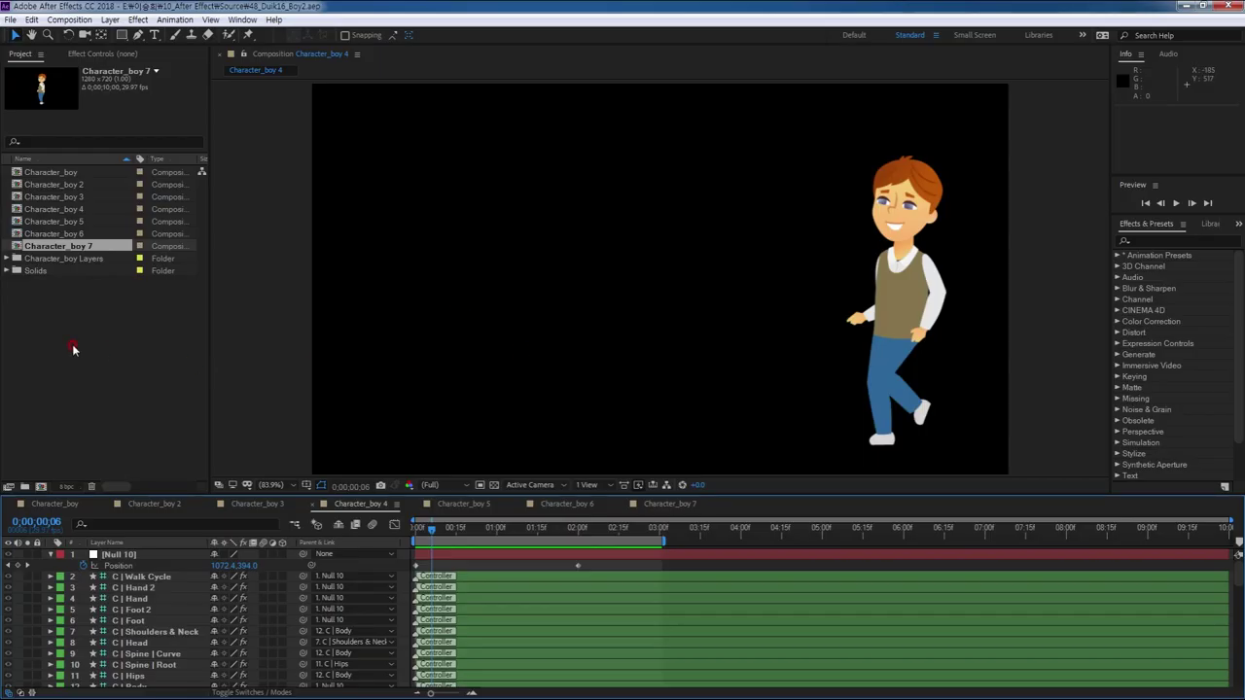
click(73, 349)
click(12, 20)
mouse_move(39, 30)
click(252, 30)
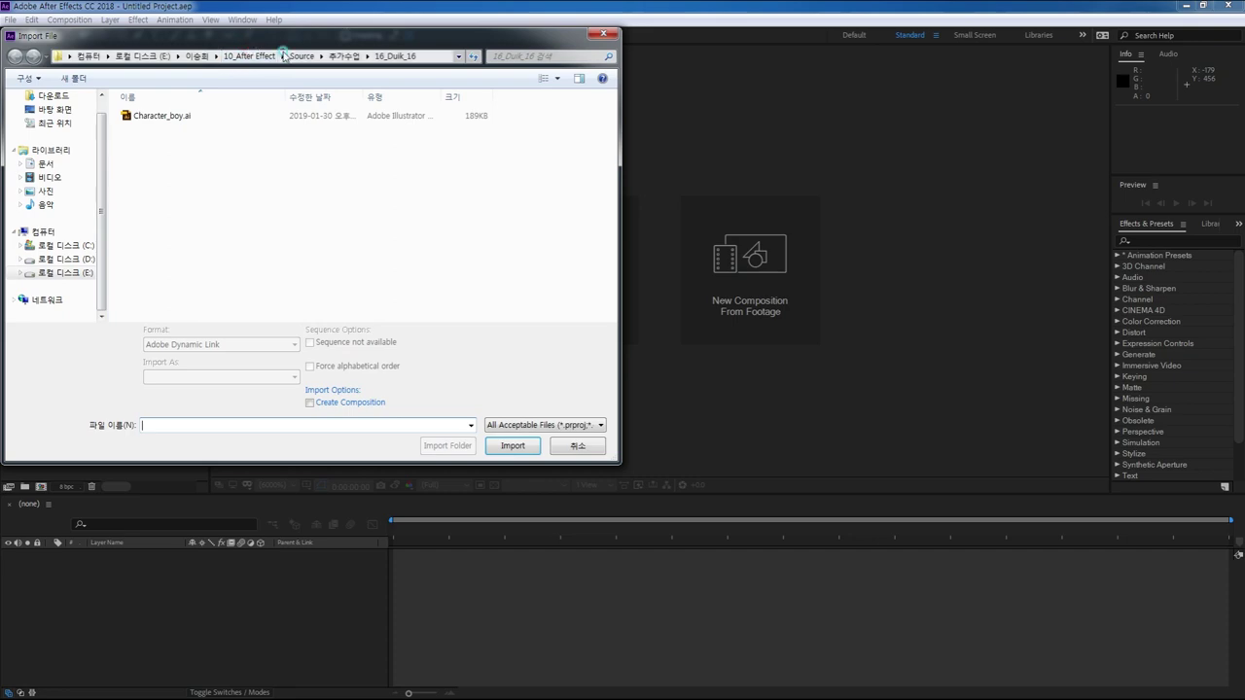
- Import Character_boy.ai as a Composition with footage dimensions set to Layer Size
click(173, 117)
double_click(133, 118)
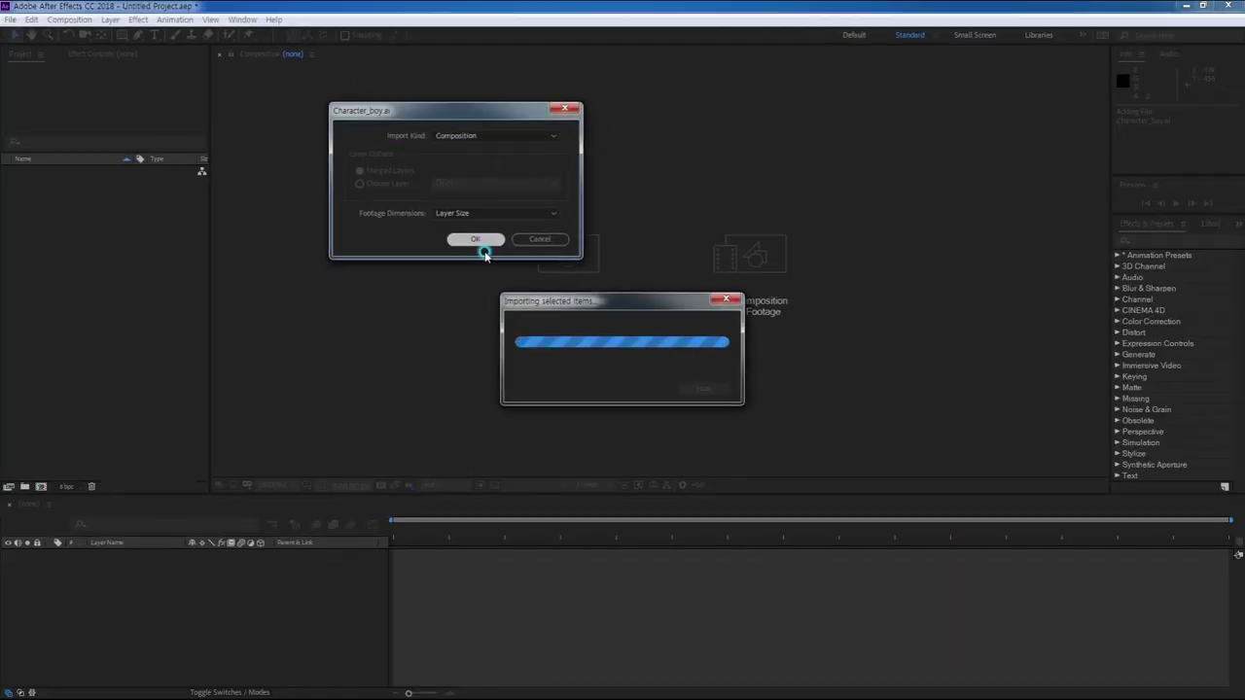
click(589, 479)
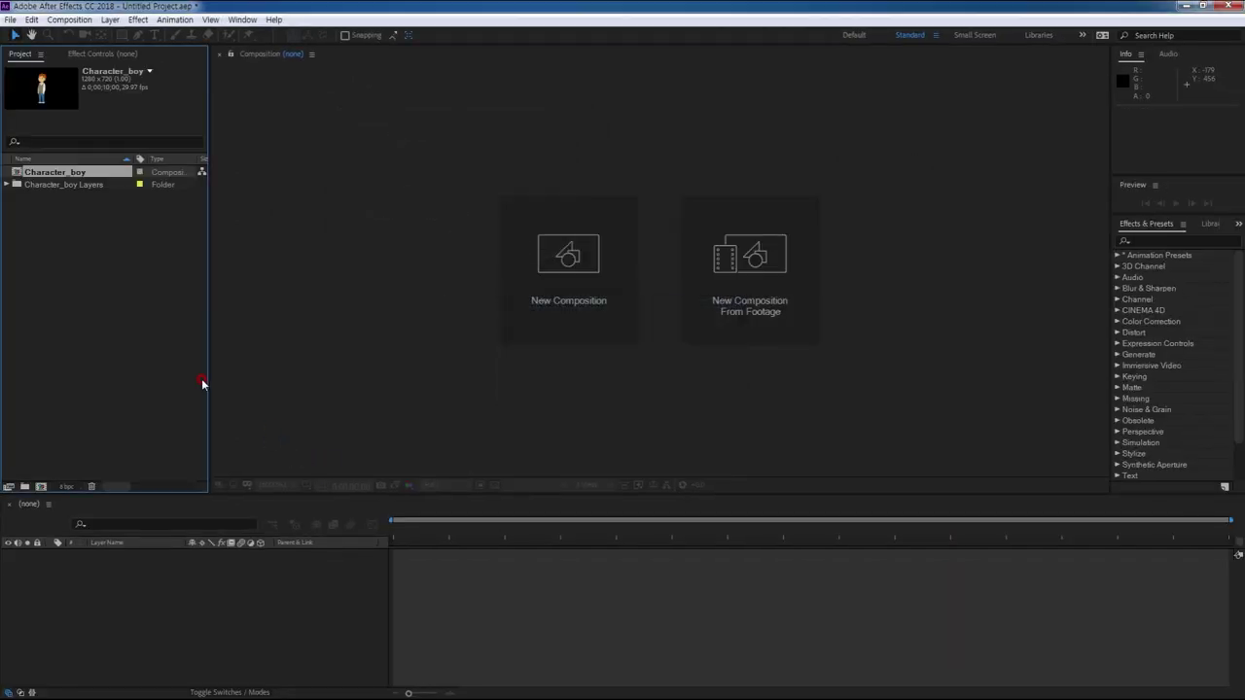
- Open the Character_boy composition and enlarge the timeline area so all body part layers fit in it
double_click(19, 172)
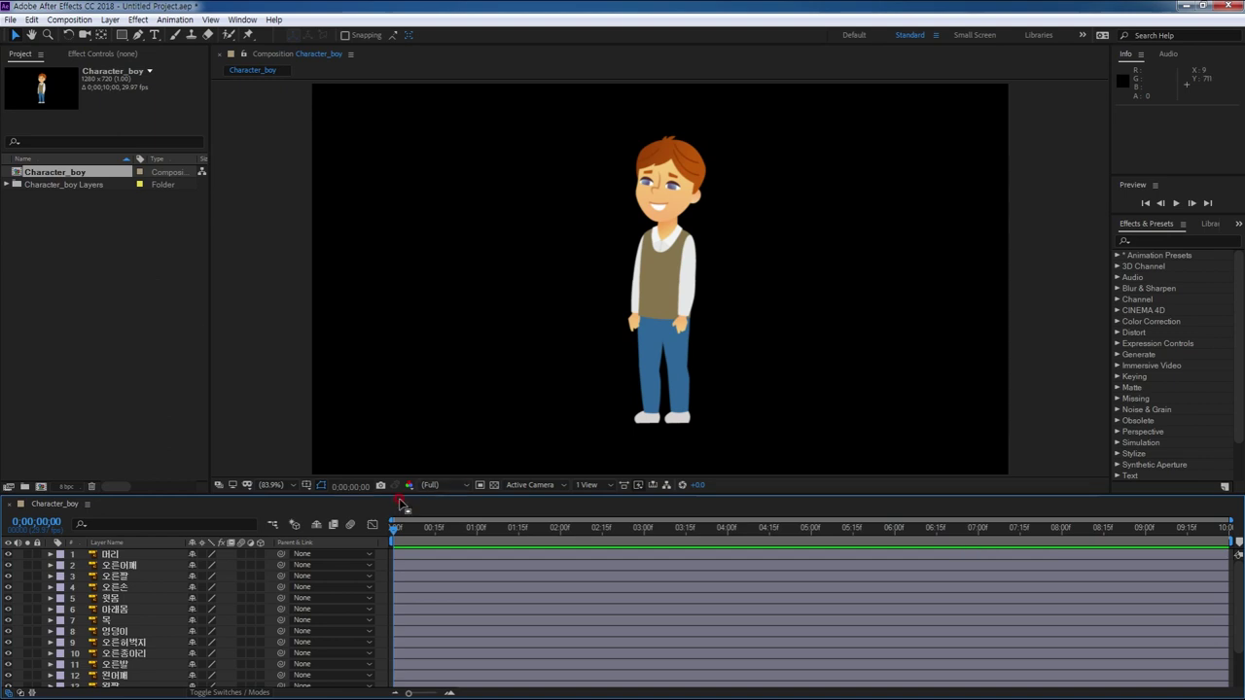
drag(411, 492, 411, 446)
click(441, 504)
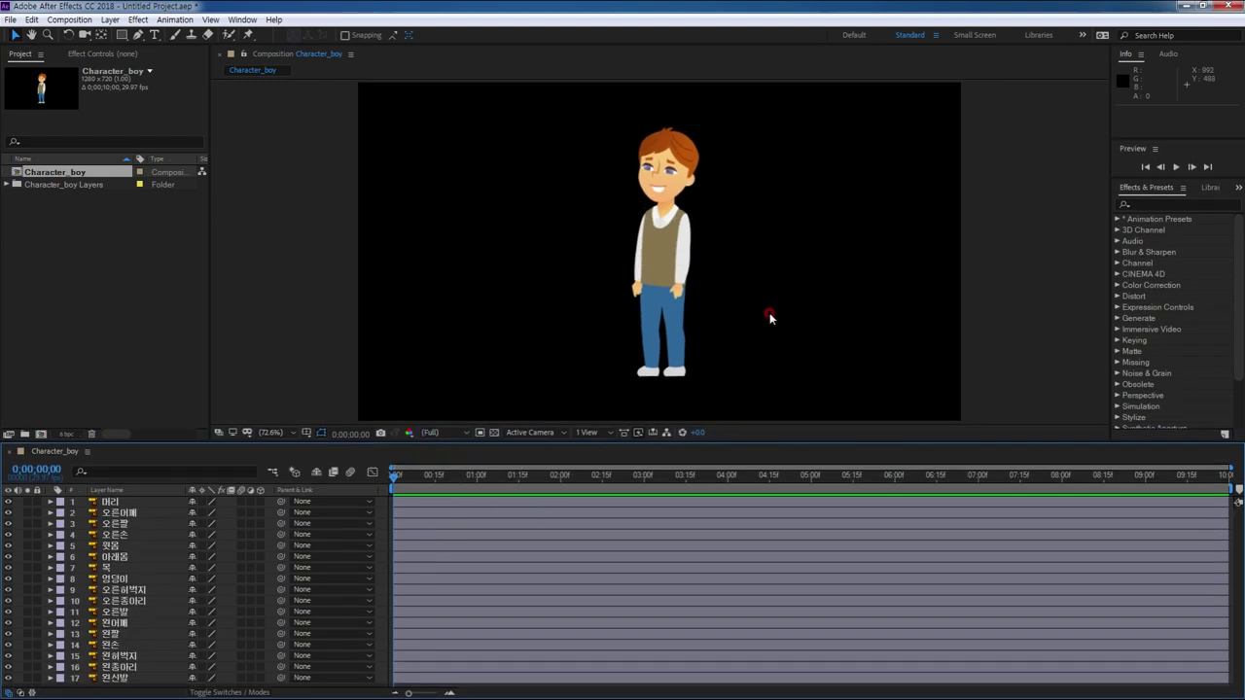
click(755, 387)
click(127, 502)
click(727, 487)
click(769, 329)
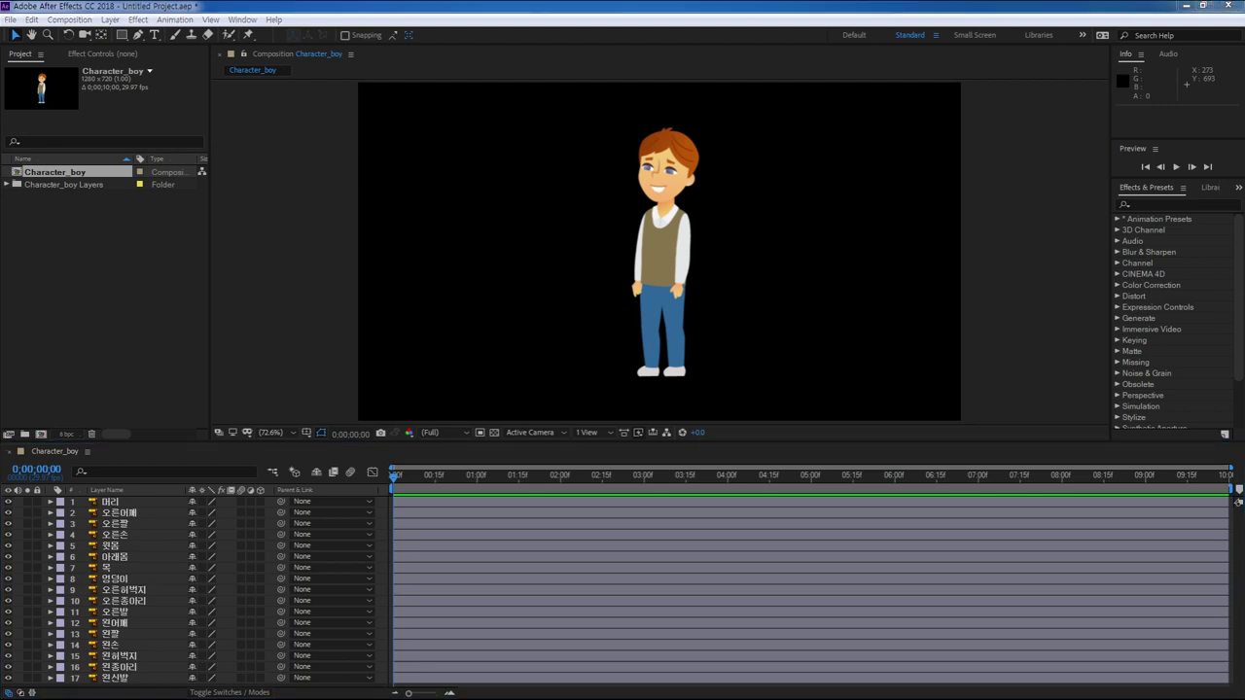
- Switch to the web browser with the Rainbox Duik page, maximize it and open the Duik download page
drag(0, 379, 694, 114)
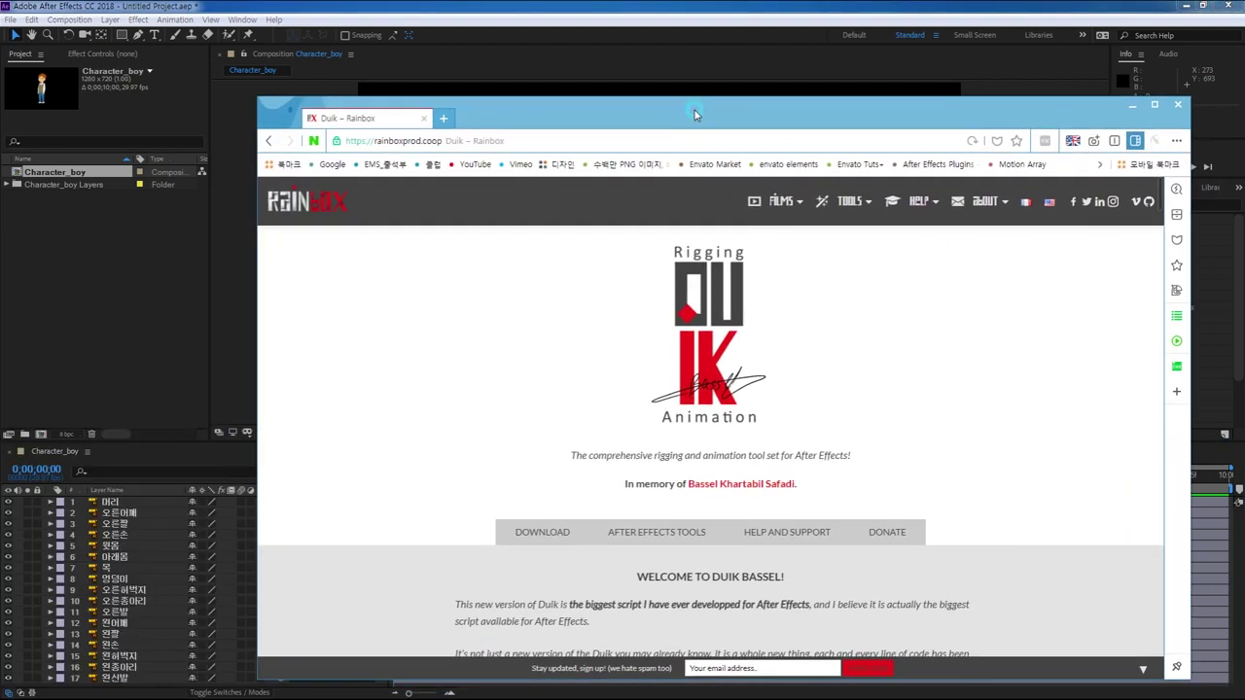
double_click(695, 115)
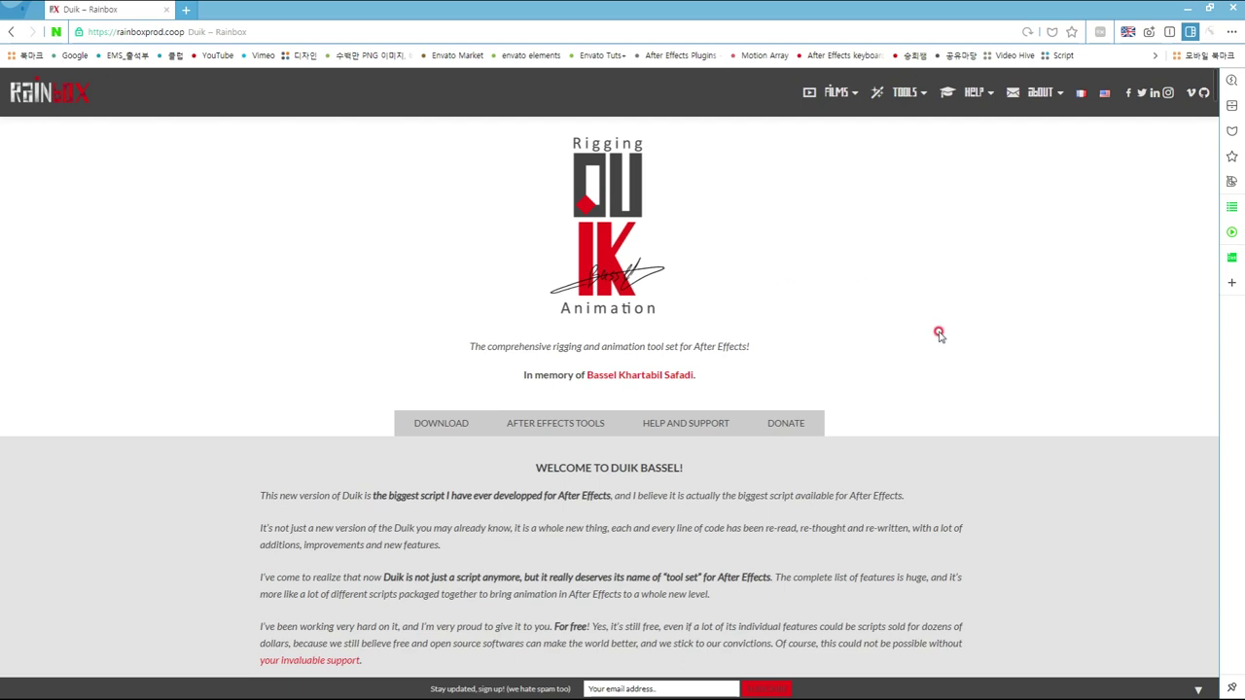
click(412, 425)
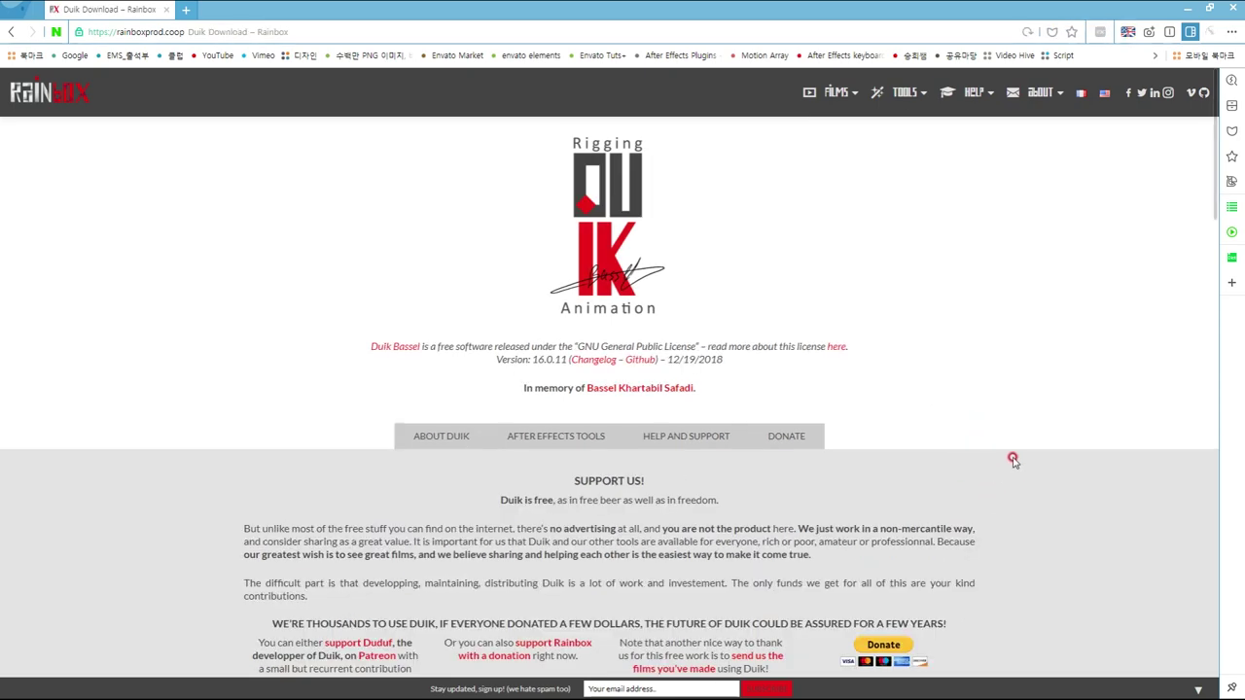
- Check the install paths on the Duik page, place the Duik_Bassel_WIN folder over After Effects and select Duik Bassel.jsx
scroll(1006, 470, down, 3)
scroll(1011, 439, down, 2)
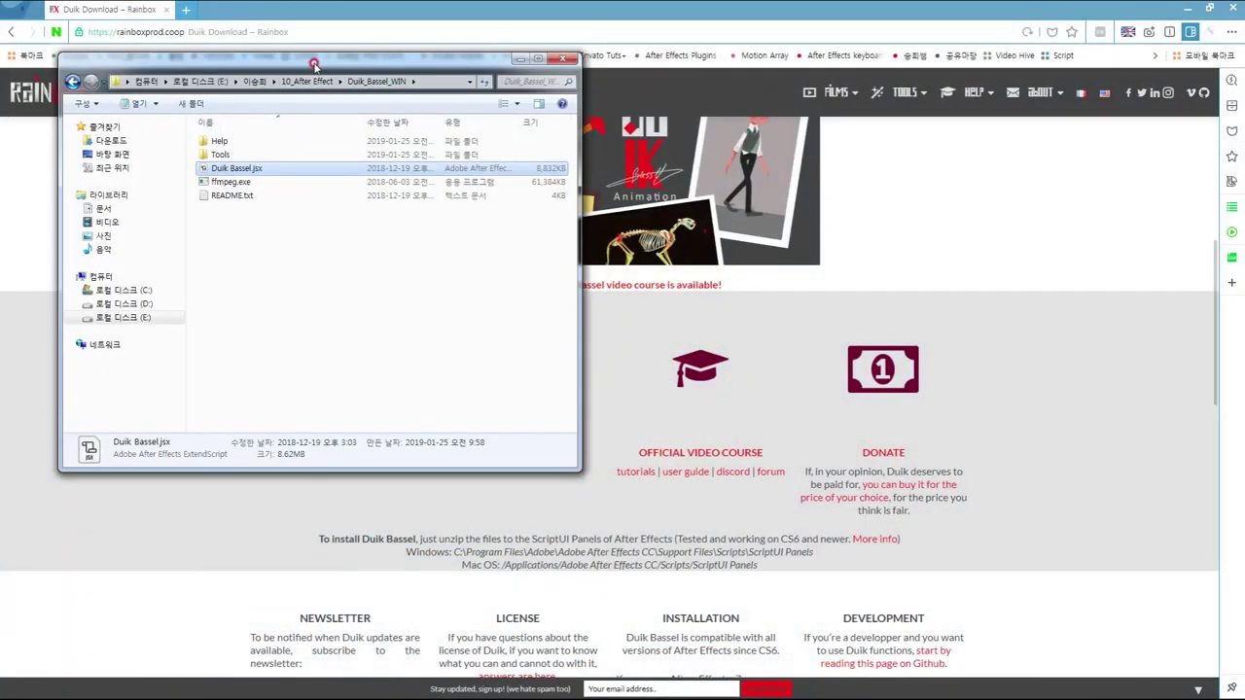
drag(314, 65, 759, 127)
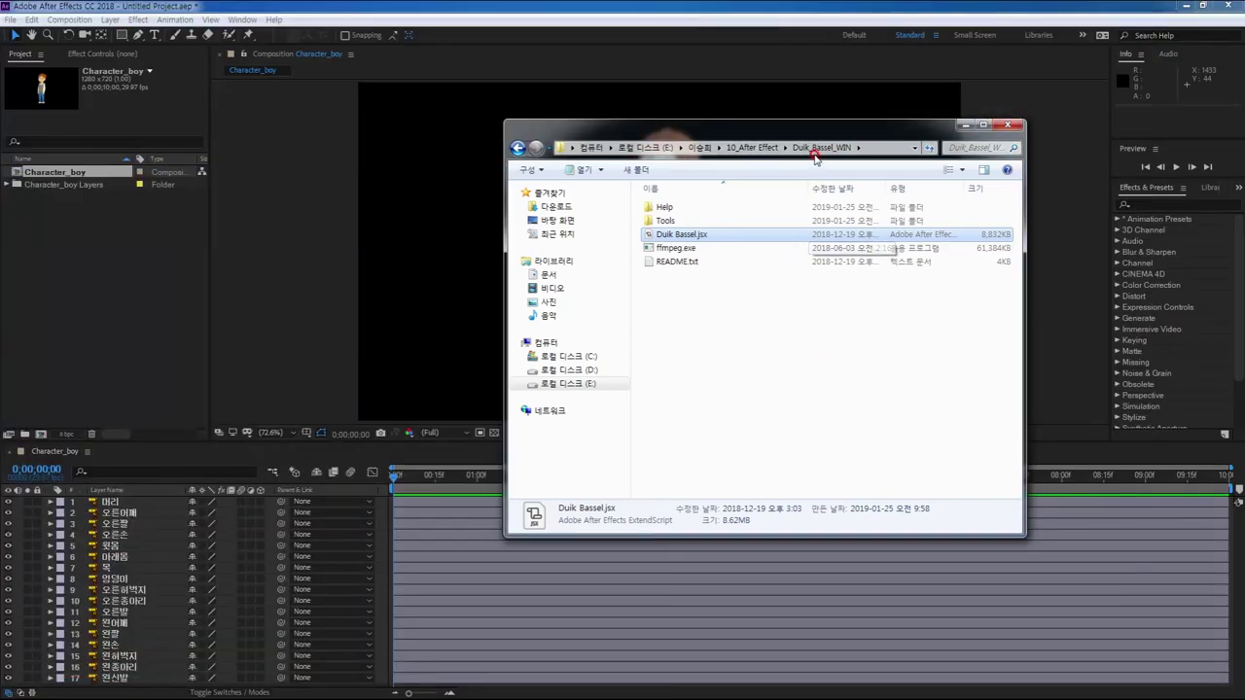
drag(827, 146, 769, 151)
click(683, 339)
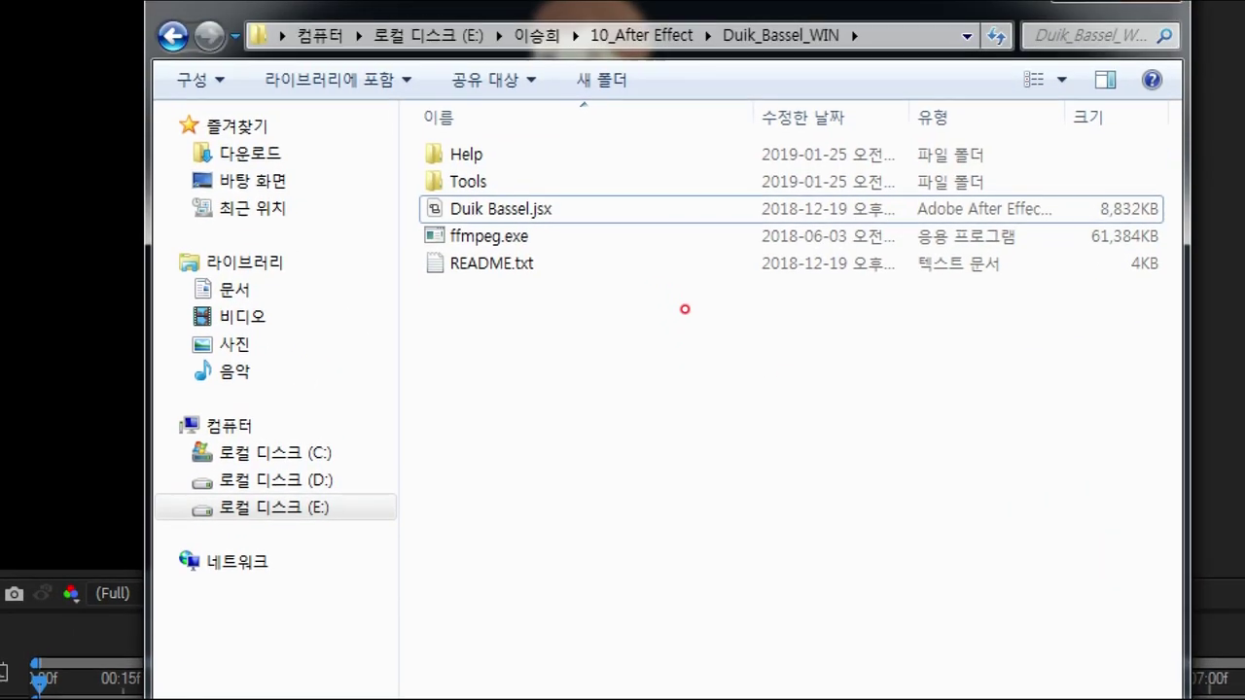
mouse_move(546, 252)
mouse_down()
mouse_move(405, 243)
mouse_move(457, 220)
mouse_move(552, 253)
mouse_up()
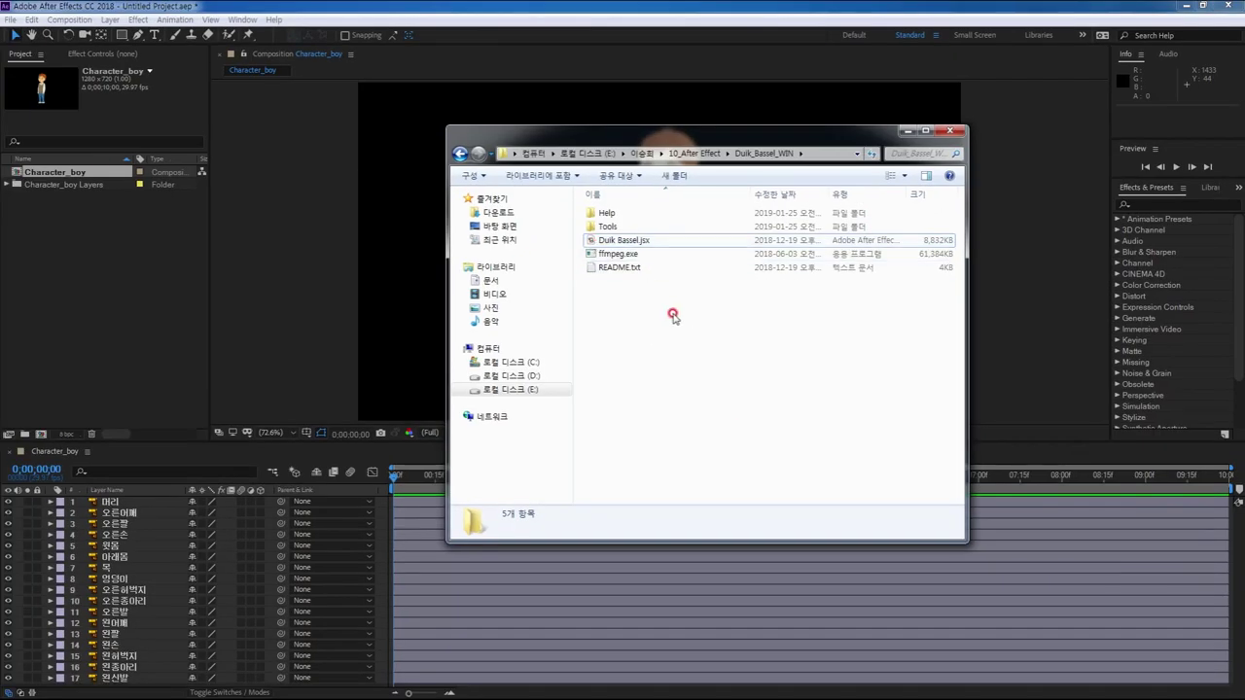
click(647, 241)
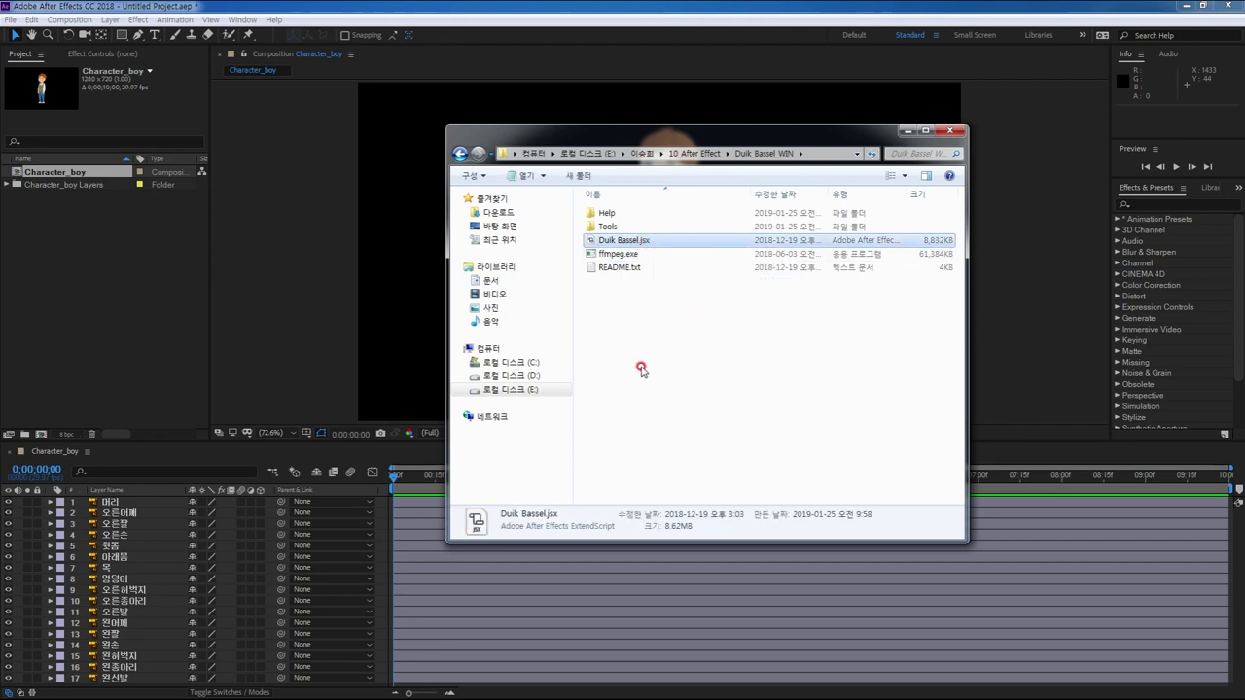
- Browse to C:\Program Files\Adobe\Adobe After Effects CC 2018\Support Files
click(534, 362)
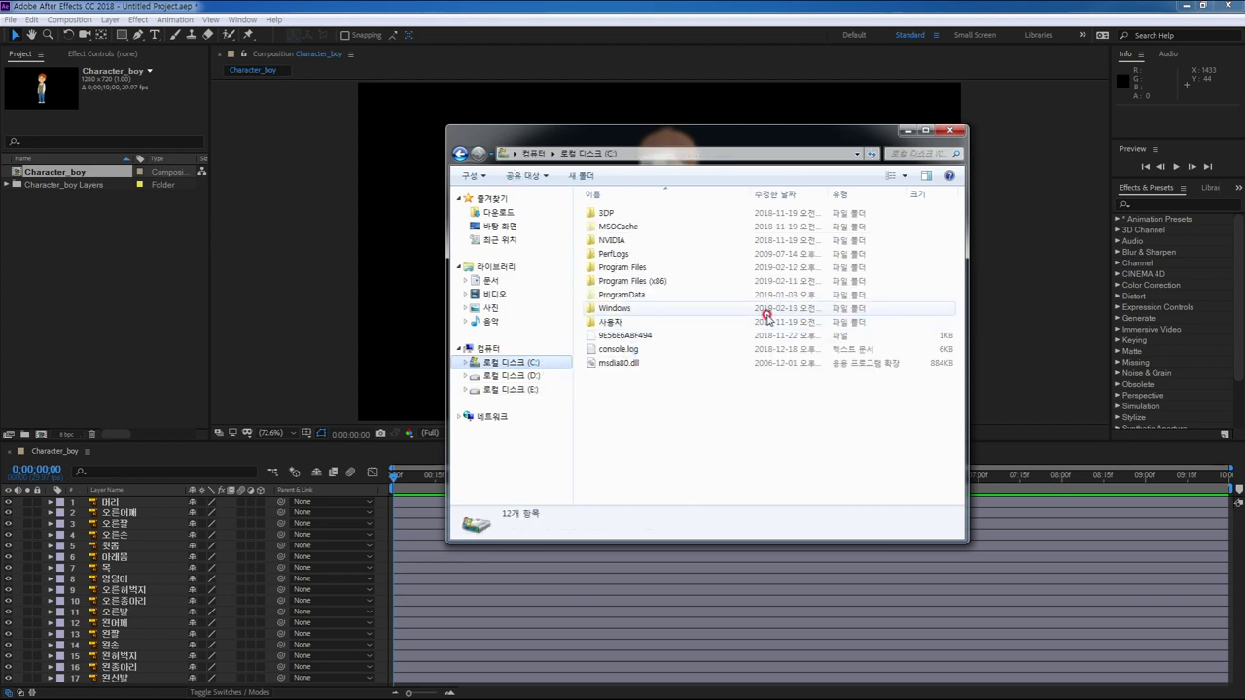
double_click(632, 268)
click(614, 227)
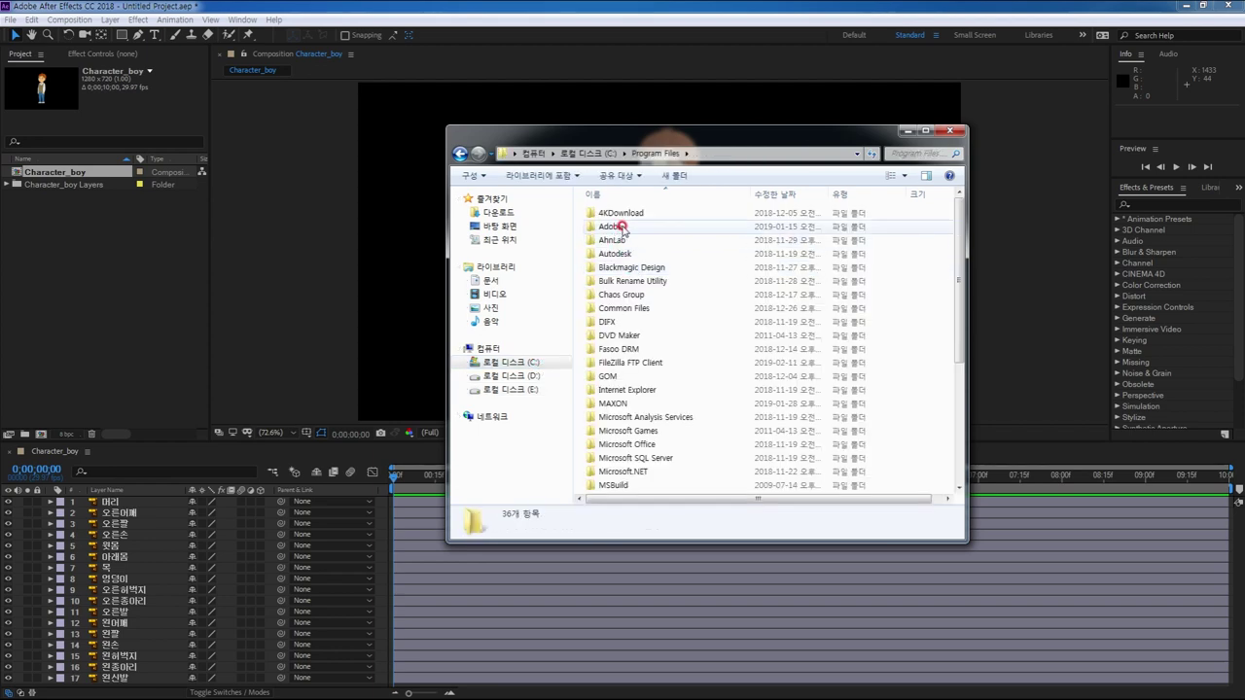
double_click(621, 227)
click(669, 229)
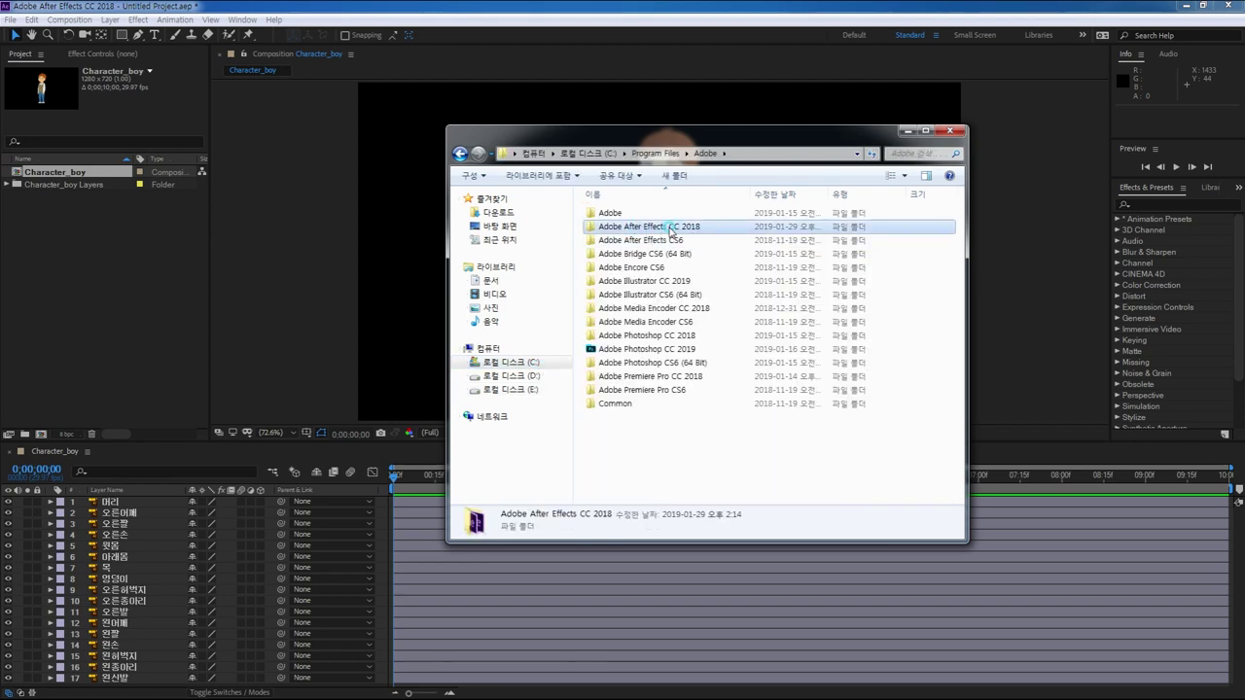
double_click(669, 230)
click(637, 216)
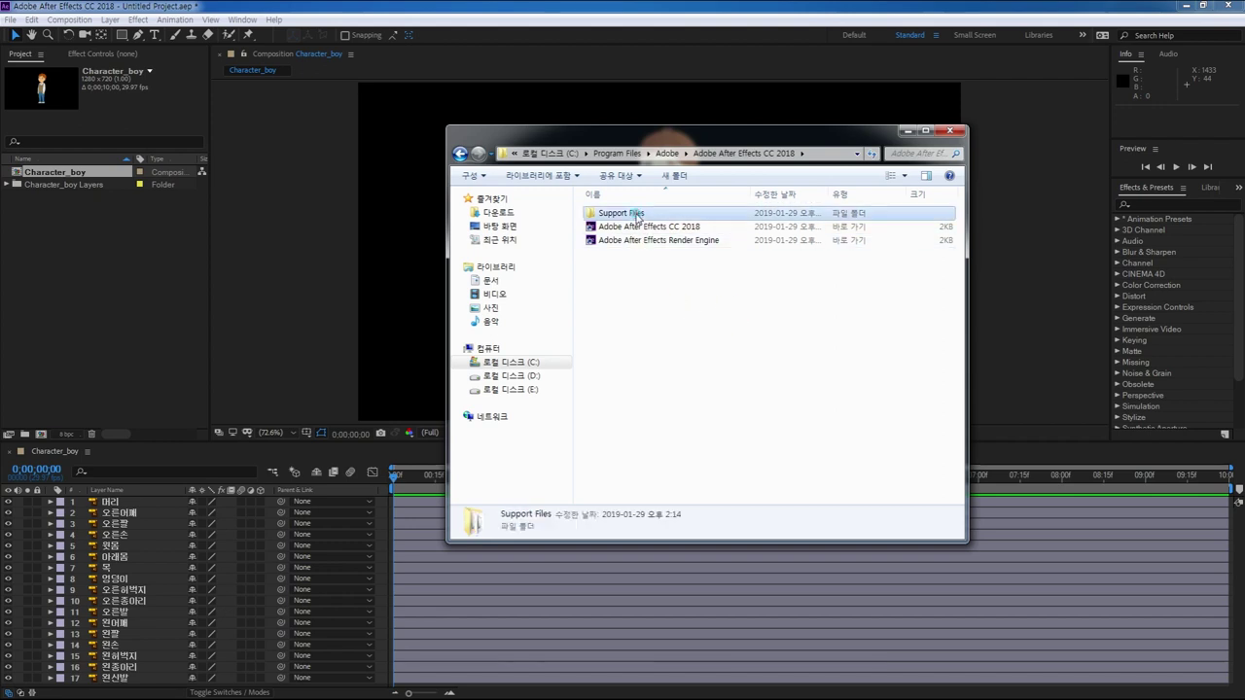
double_click(637, 216)
- Open Scripts\ScriptUI Panels within Support Files to check the installed scripts, and minimize the folder window
click(649, 513)
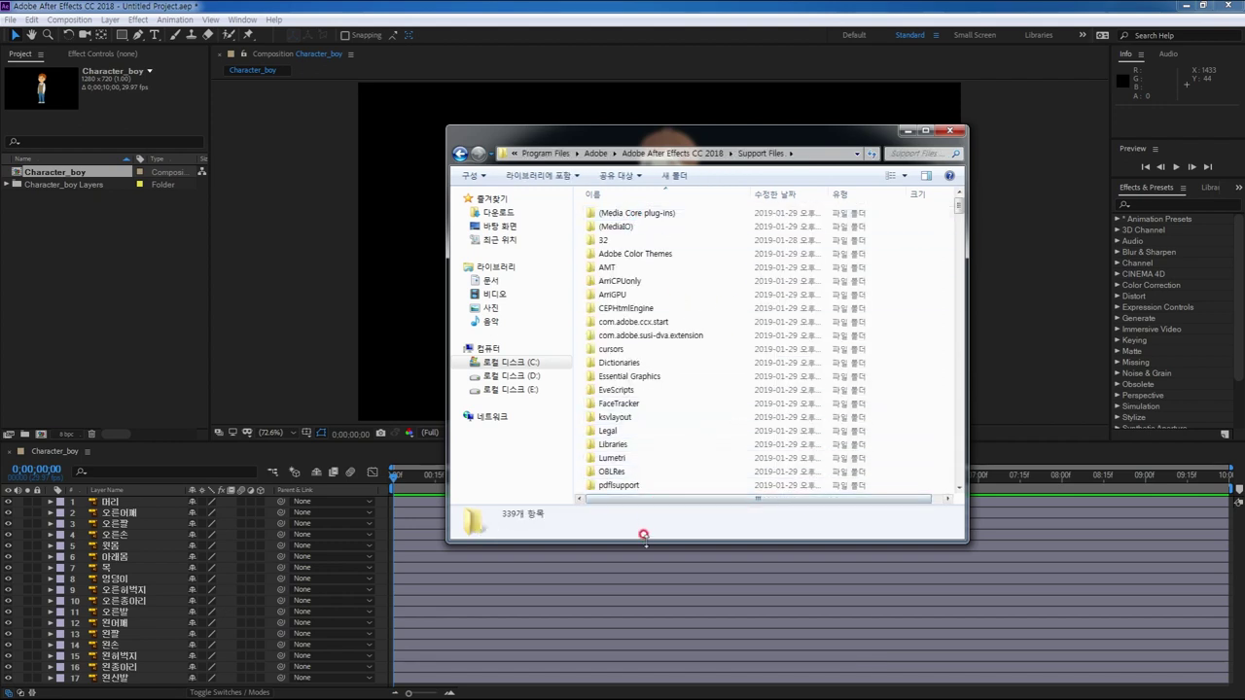
drag(645, 537, 645, 625)
click(623, 499)
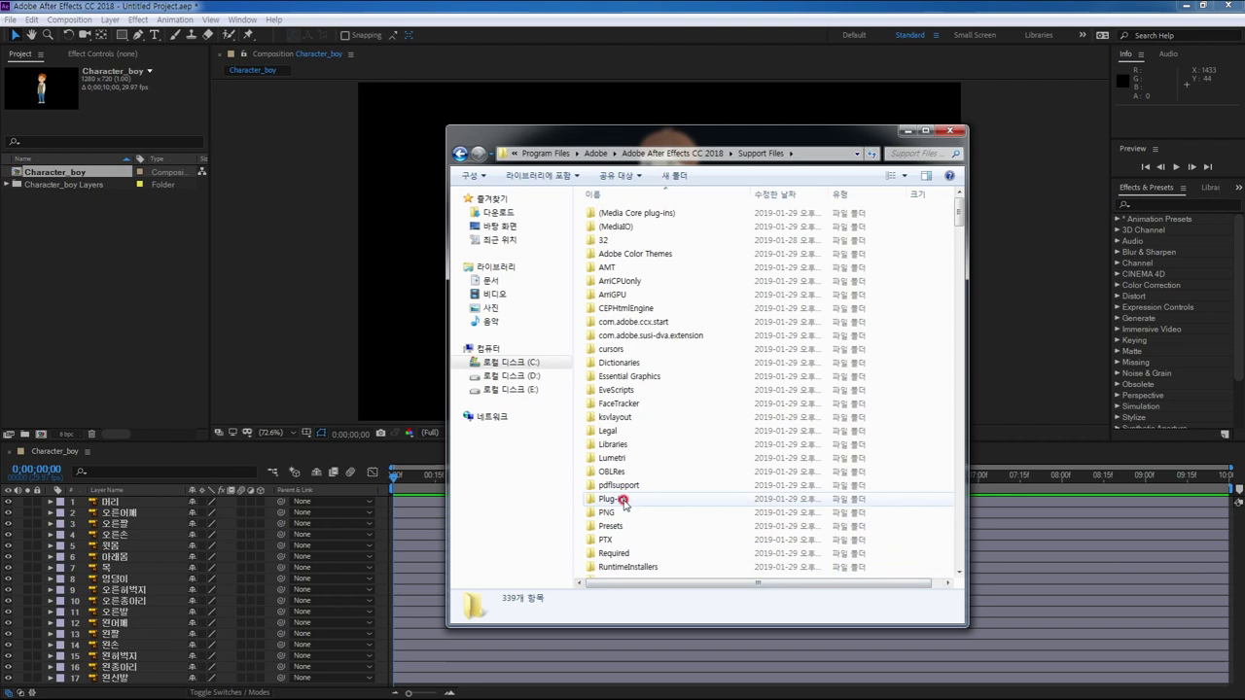
scroll(622, 501, down, 2)
double_click(637, 503)
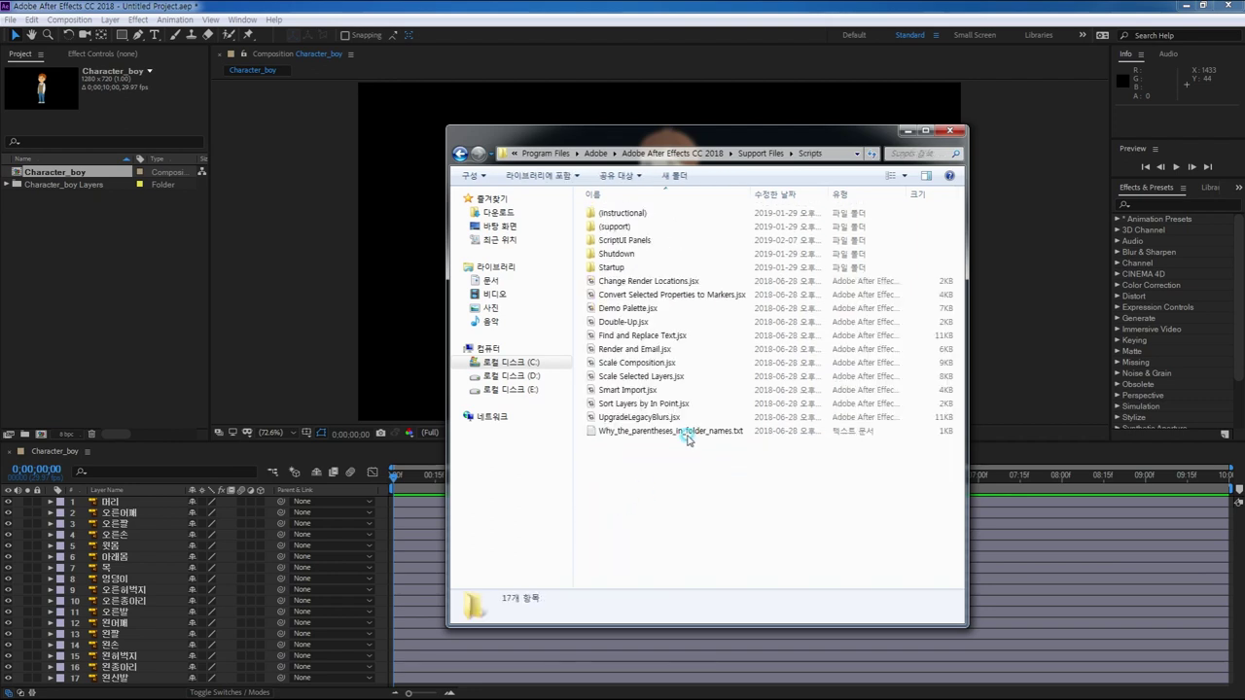
double_click(633, 239)
click(668, 472)
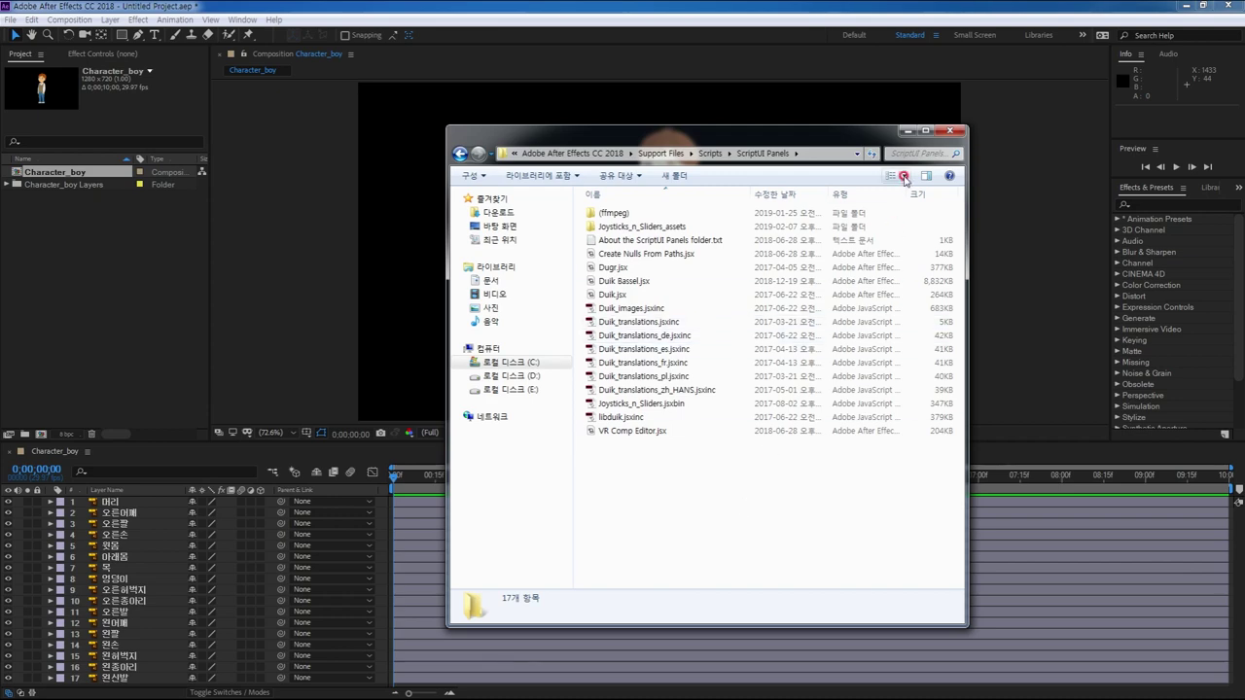
click(906, 130)
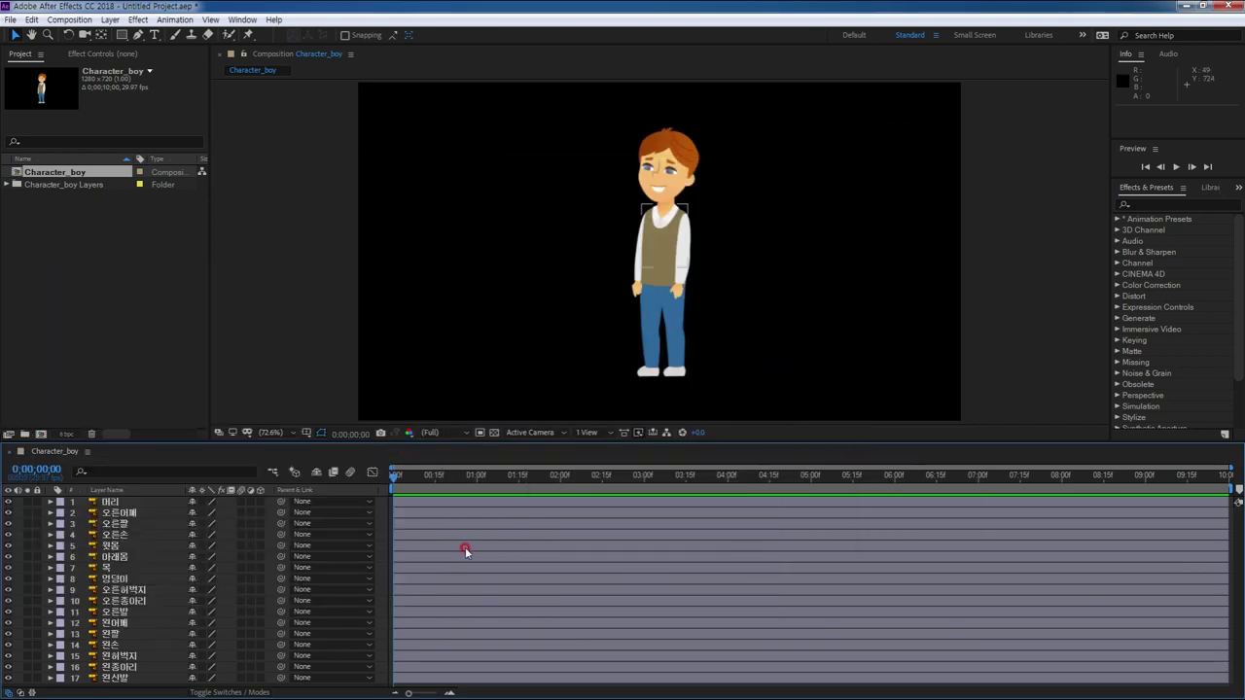
- Check in the General preferences that Allow Scripts to Write Files and Access Network is enabled
click(32, 19)
mouse_move(72, 389)
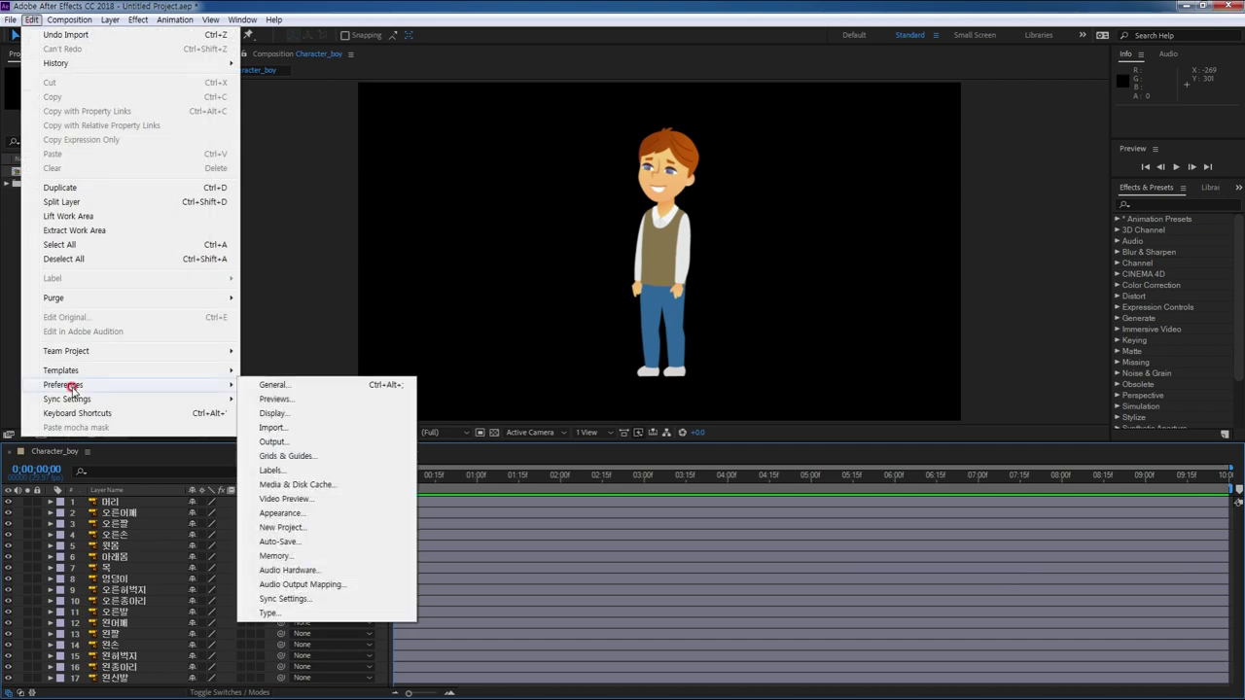
click(278, 386)
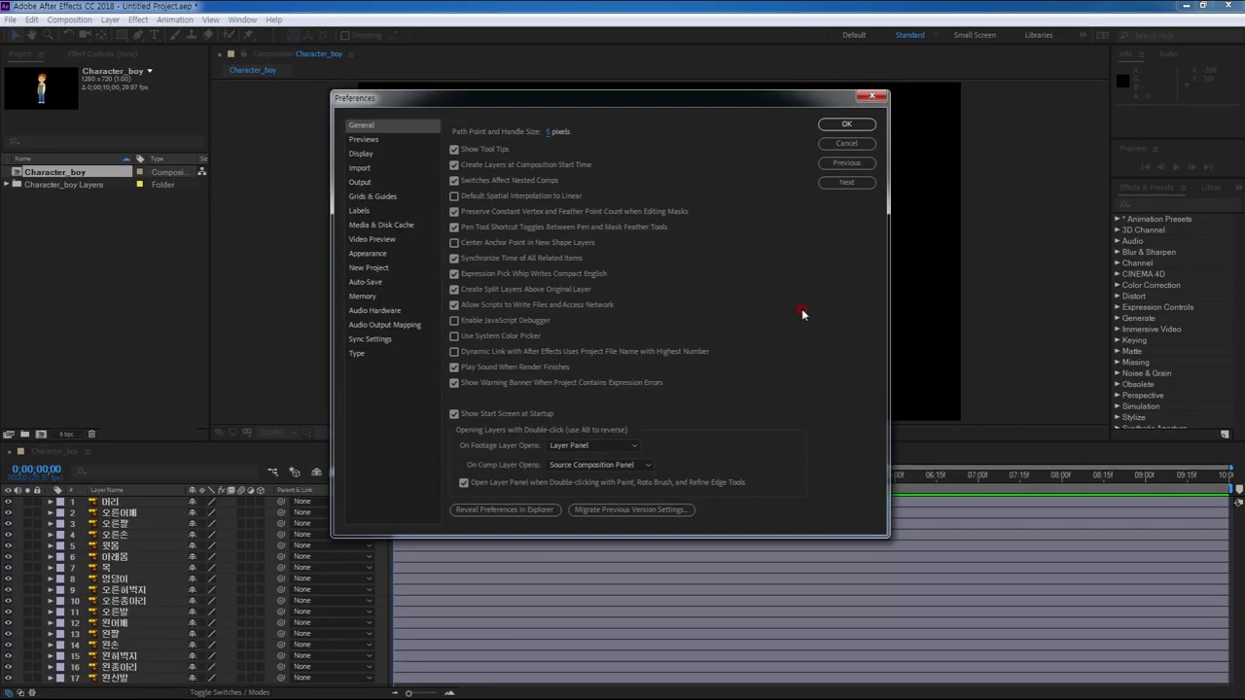
click(850, 124)
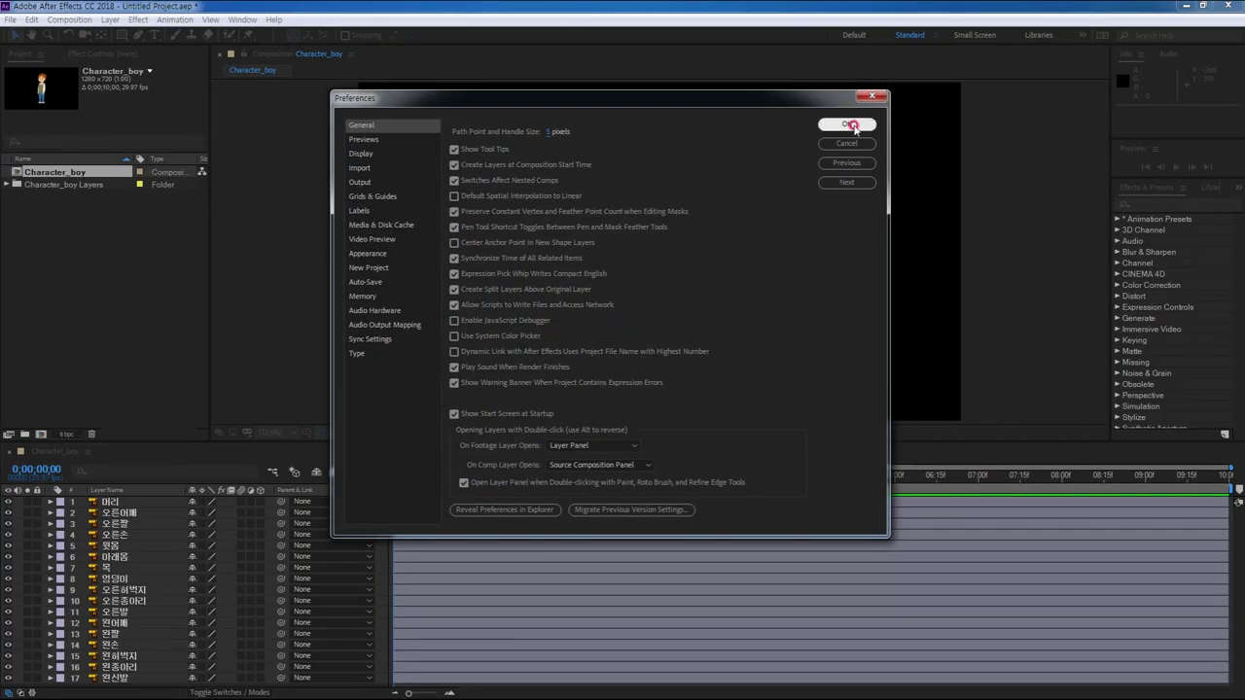
click(304, 76)
- Open the Duik Bassel script, make its window narrow beside the character and show its Structures tools
click(243, 19)
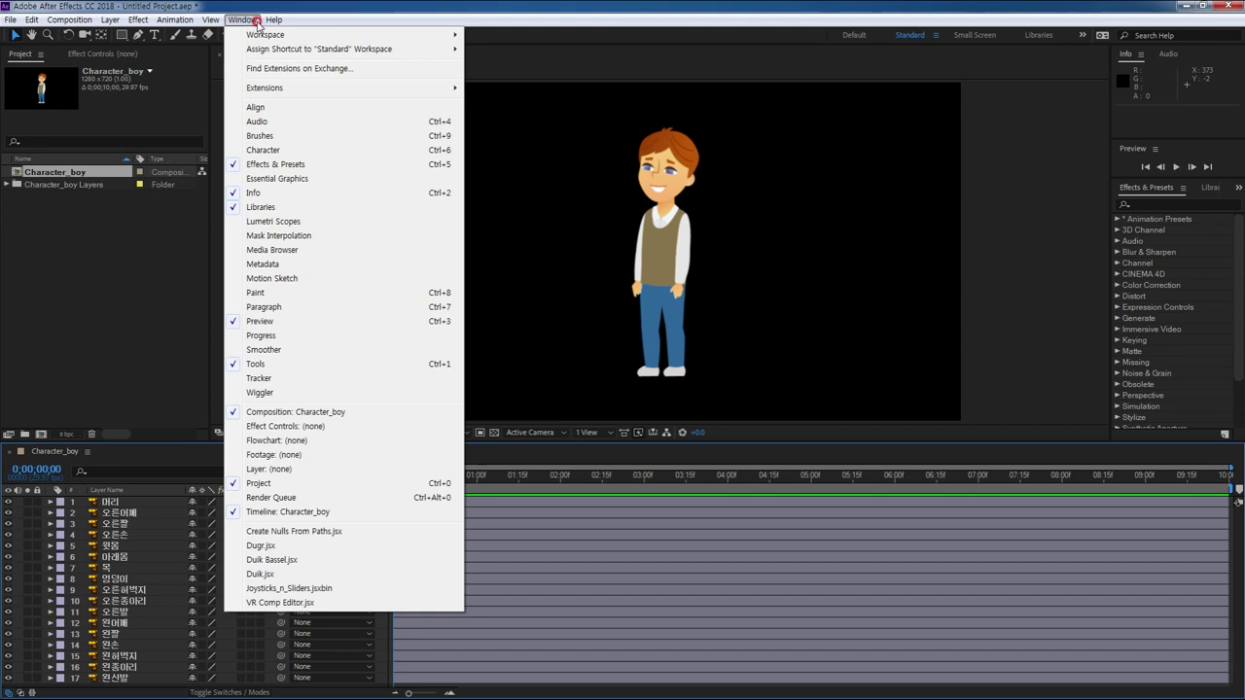
click(275, 561)
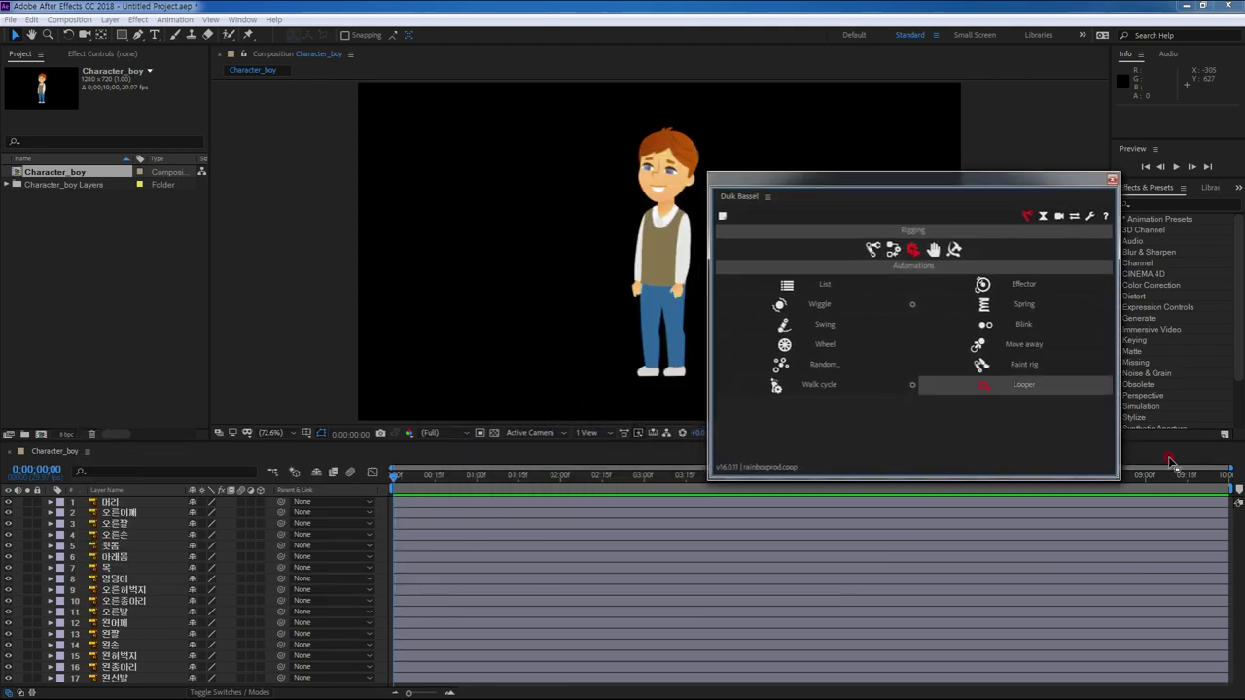
drag(1114, 476, 944, 539)
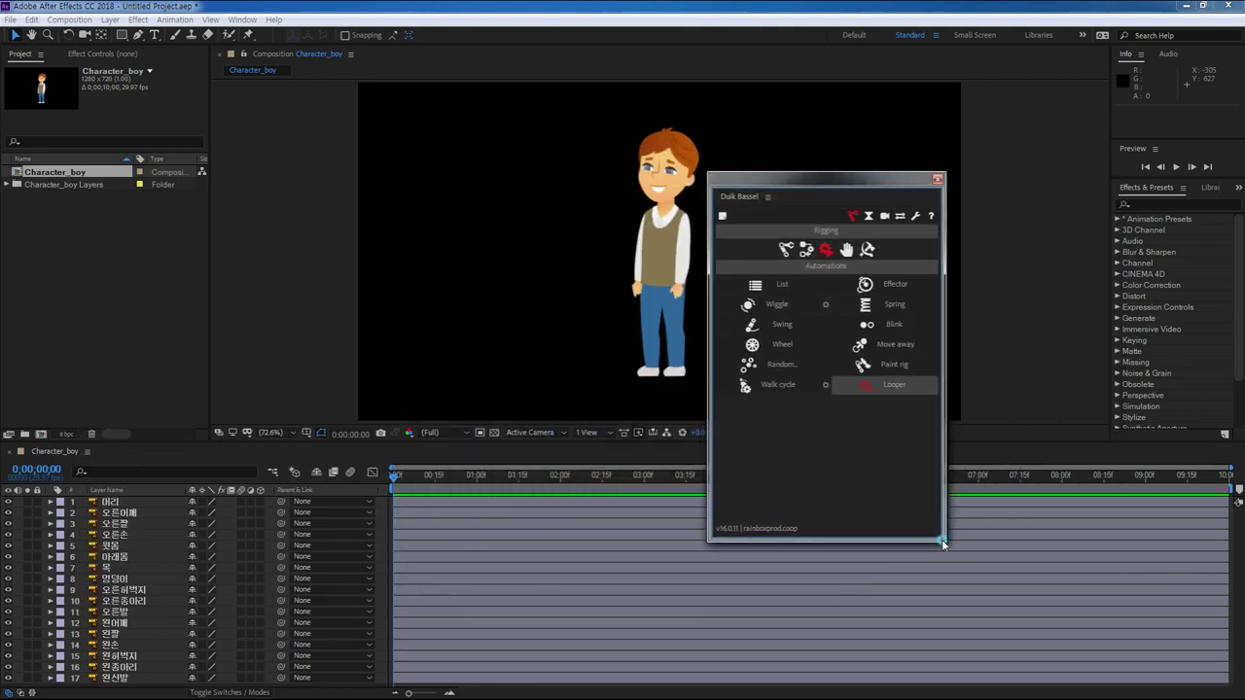
click(781, 238)
drag(856, 182, 1080, 155)
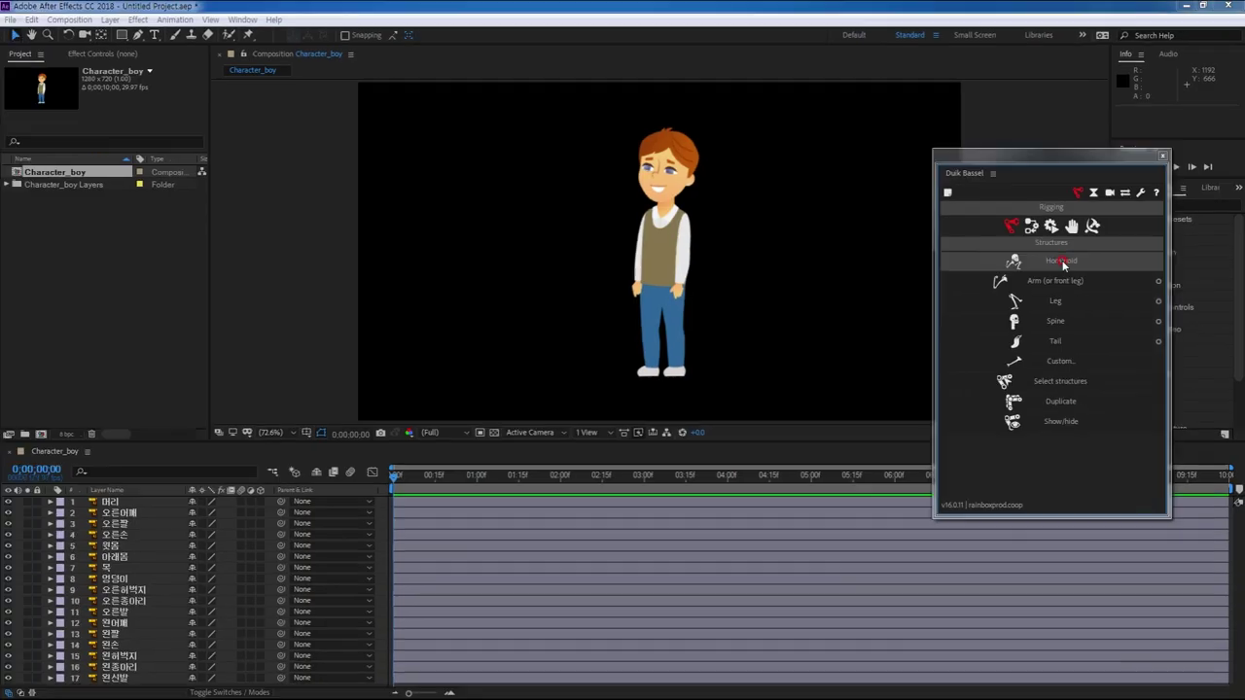
- Create a Hominoid structure for the character and enlarge the timeline area to show more of its layers
click(1063, 264)
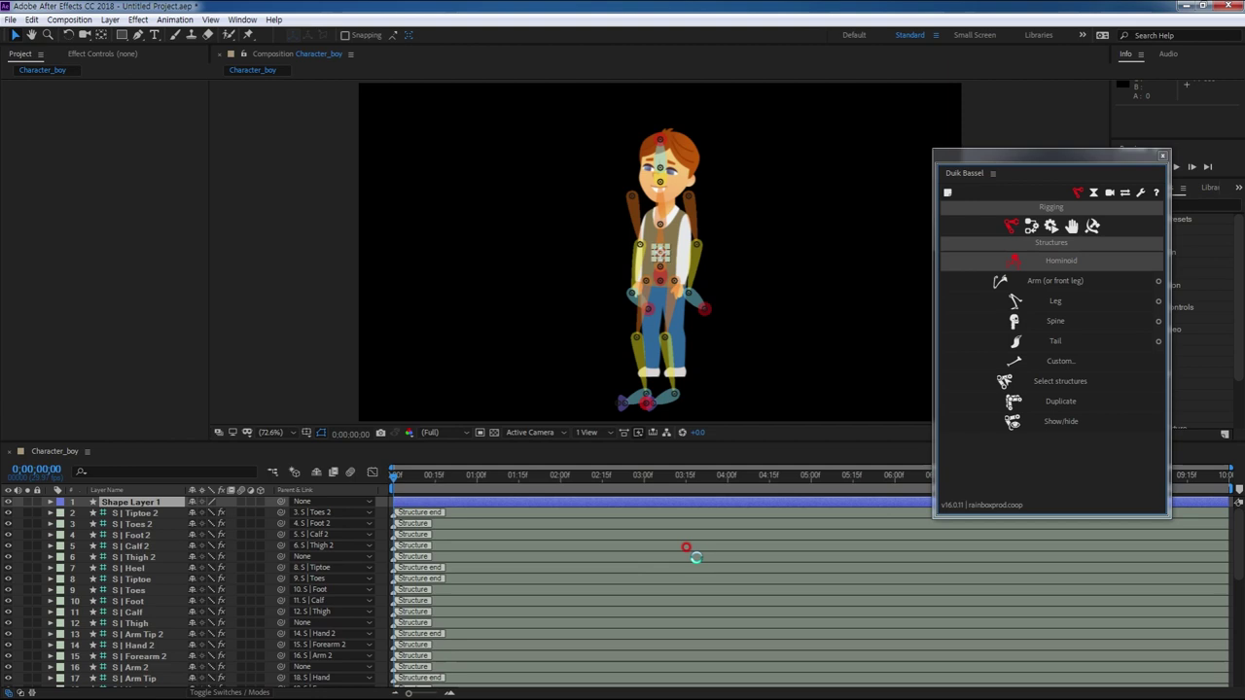
click(696, 558)
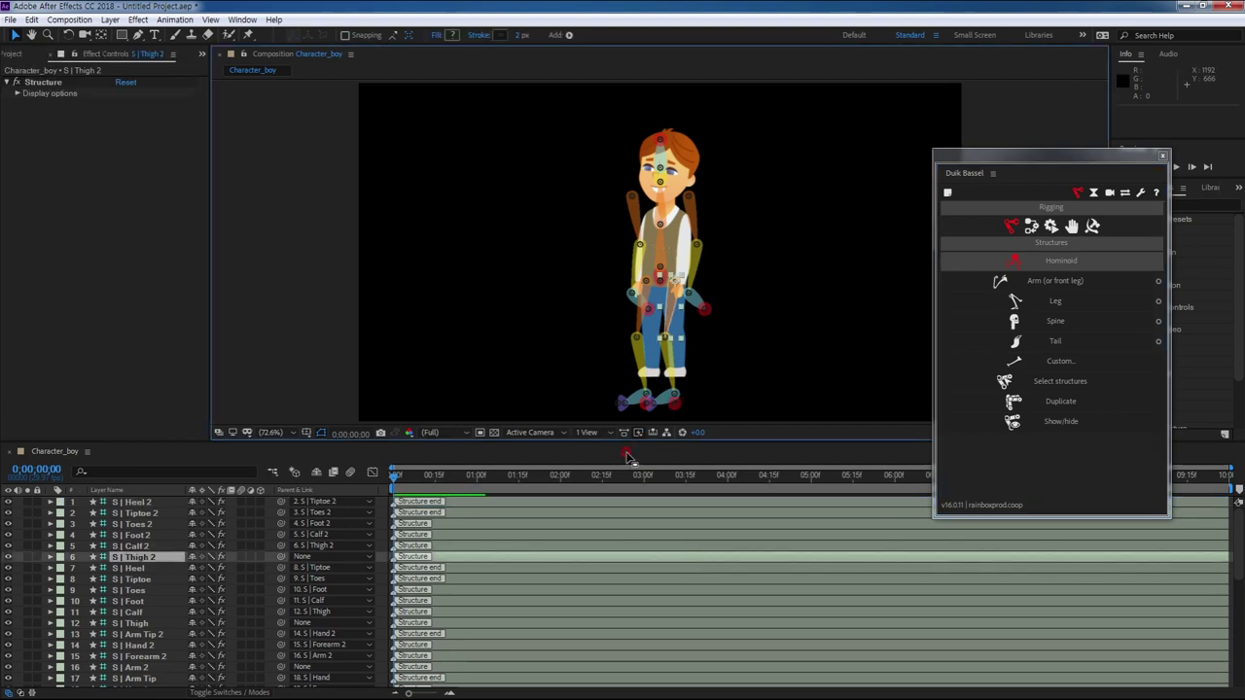
drag(616, 440, 616, 391)
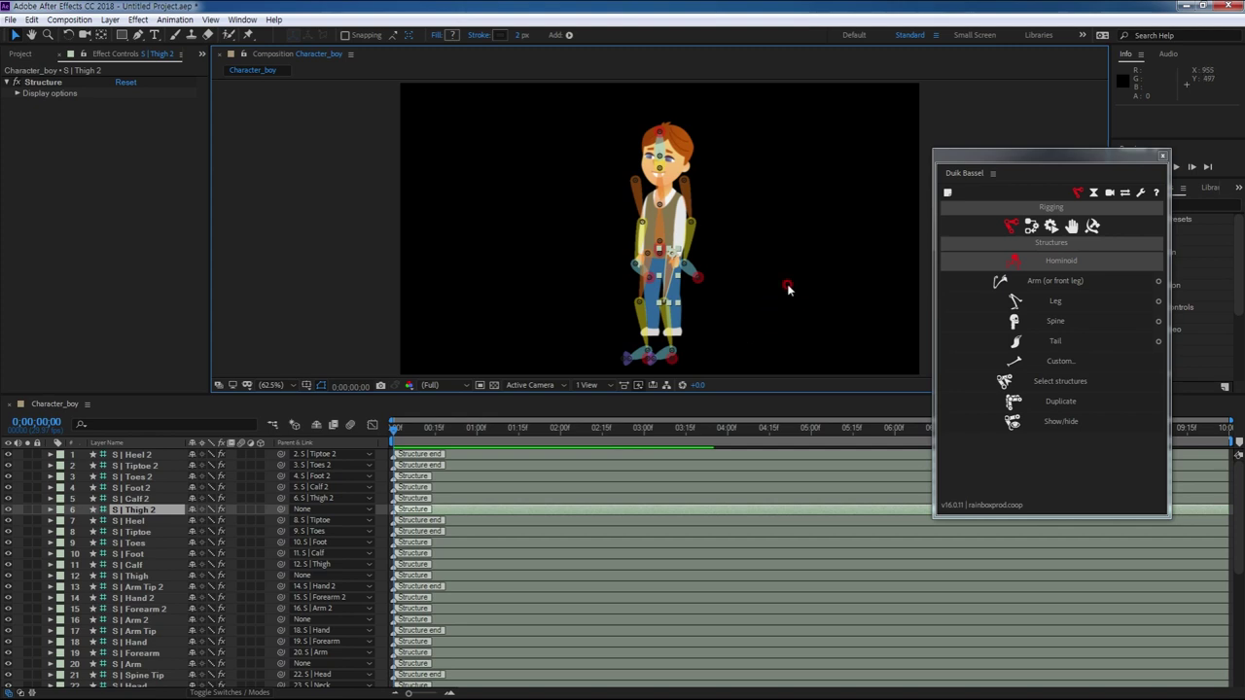
click(751, 334)
- Set the S | Arm 2 structure's size to 50% and move it onto the character's shoulder
scroll(672, 315, up, 3)
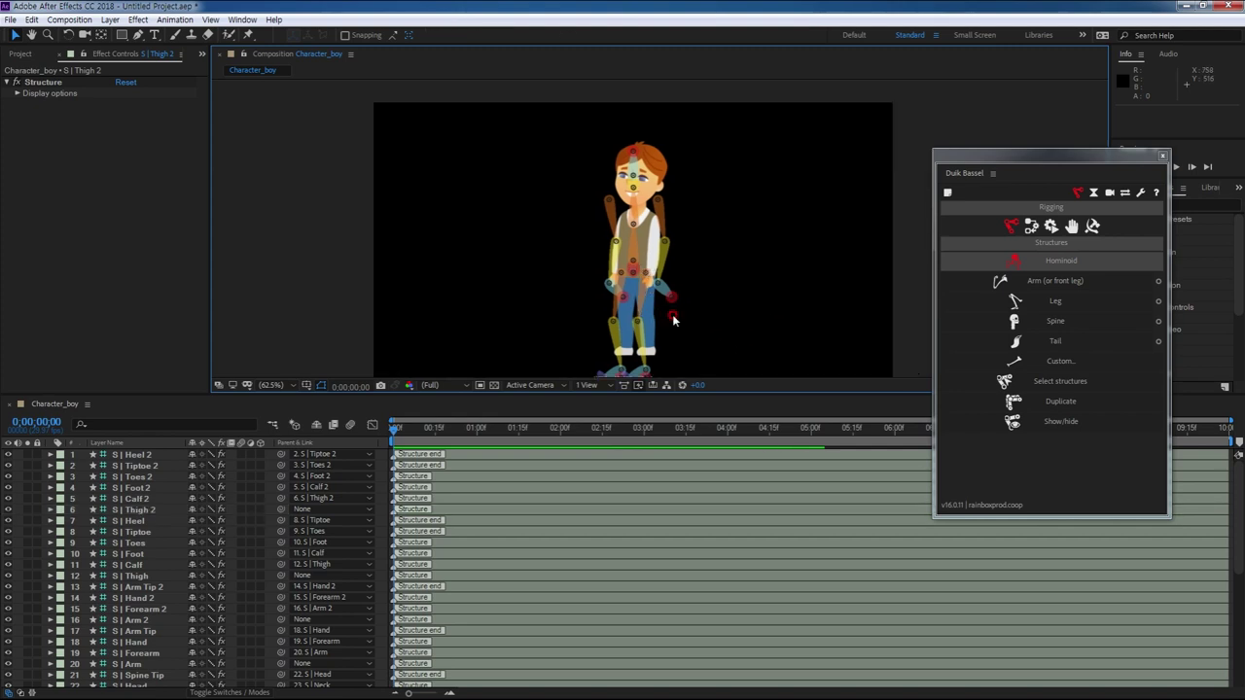
click(634, 154)
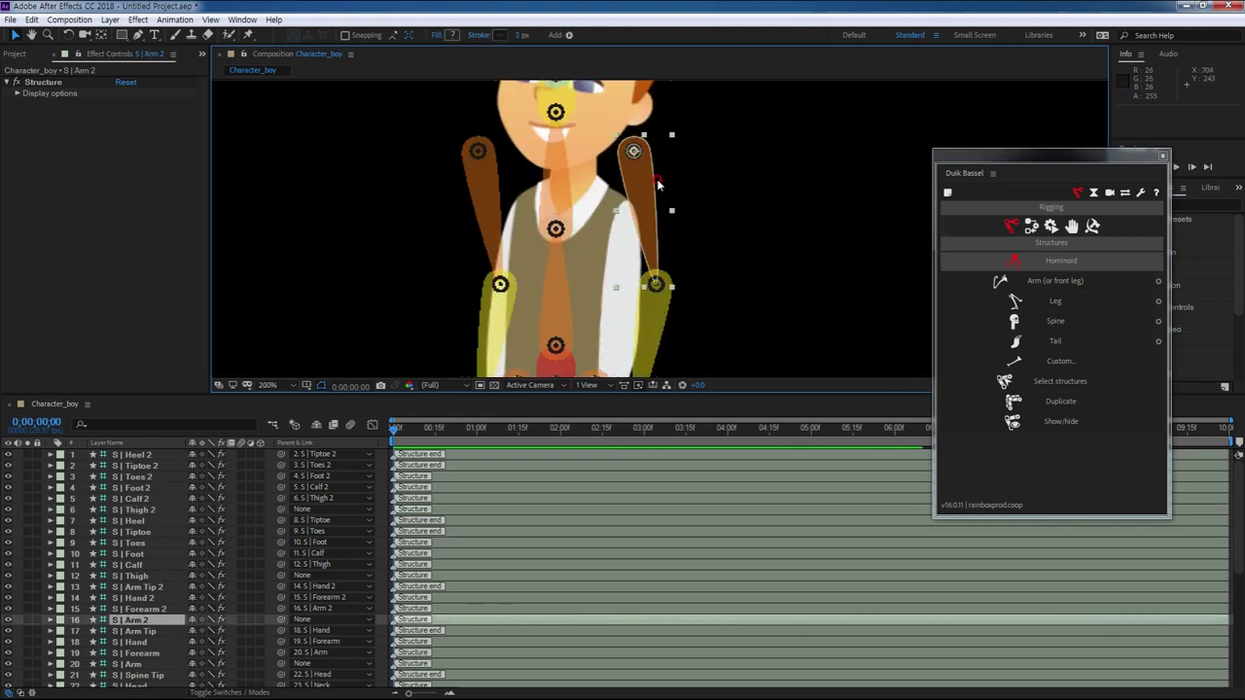
click(20, 92)
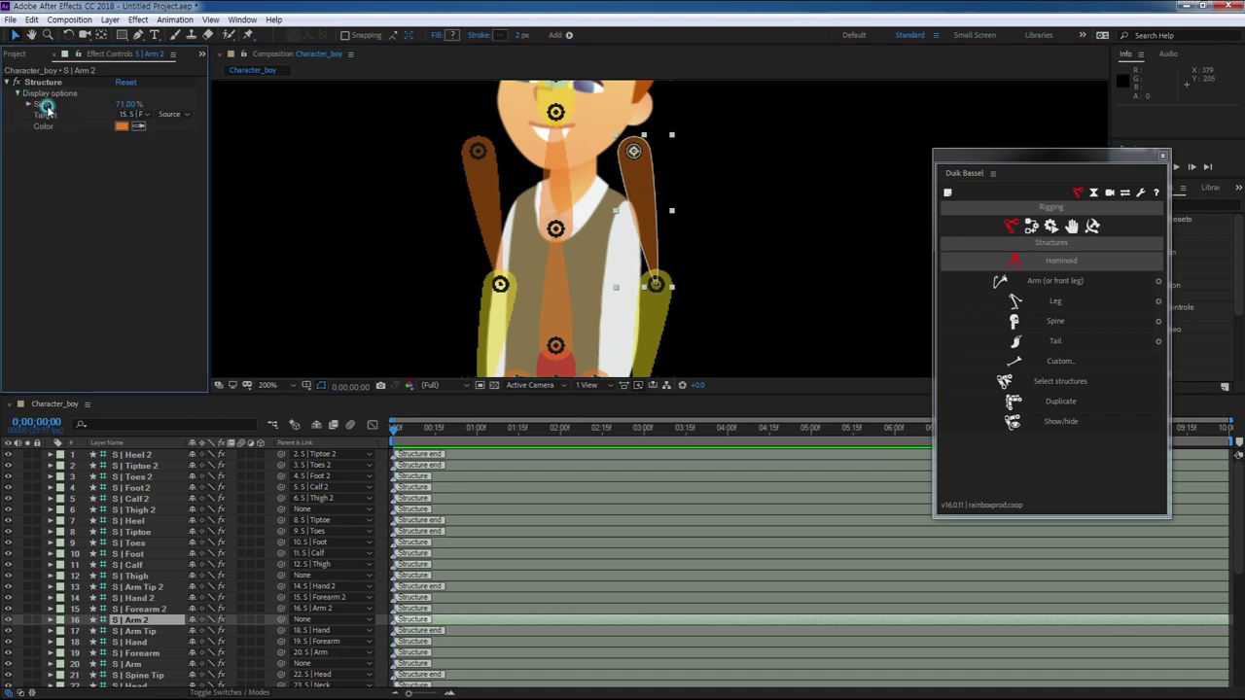
click(121, 104)
key(Return)
drag(634, 150, 619, 206)
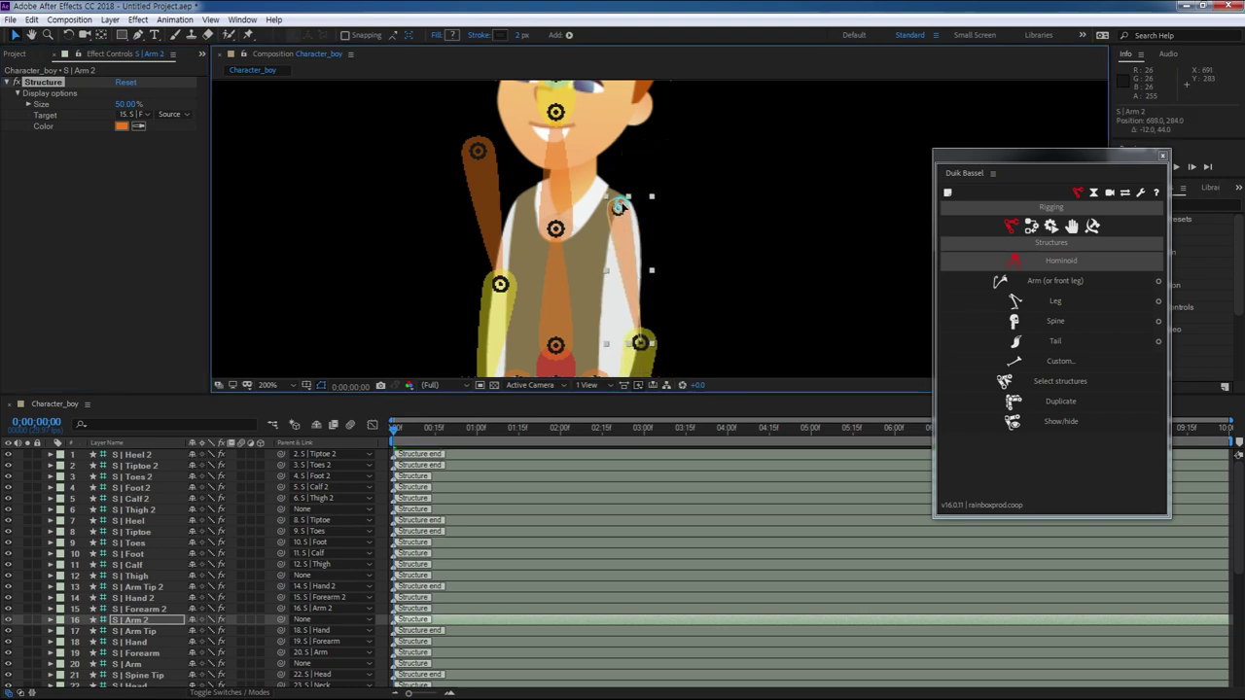
click(728, 255)
- Select all character artwork layers from 머리 to 왼신발 and set their opacity to 50%
scroll(703, 189, down, 3)
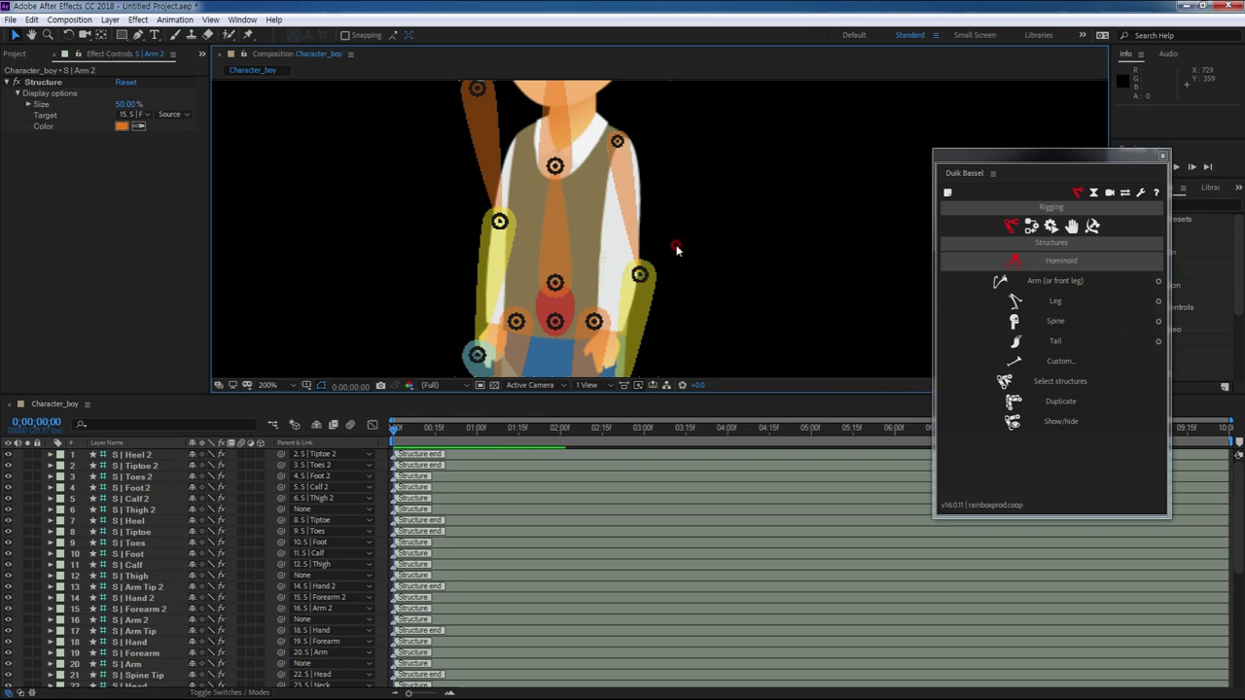
drag(574, 393, 636, 268)
click(110, 617)
scroll(142, 654, down, 1)
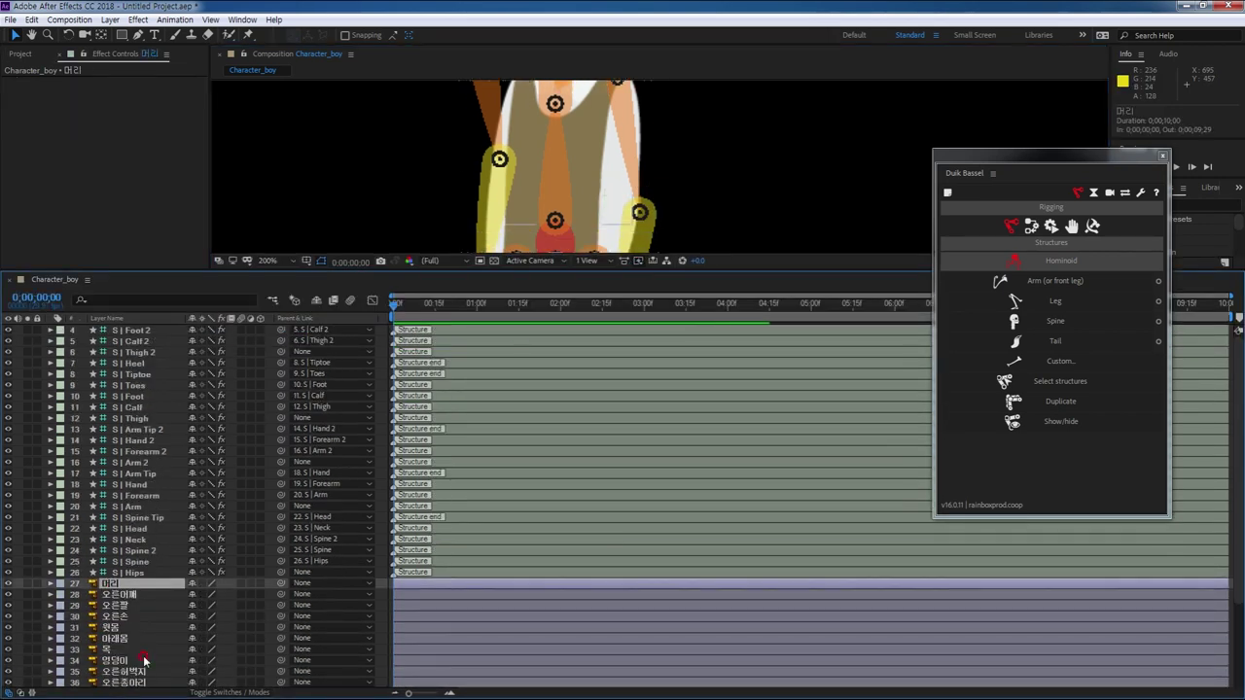
scroll(144, 662, down, 2)
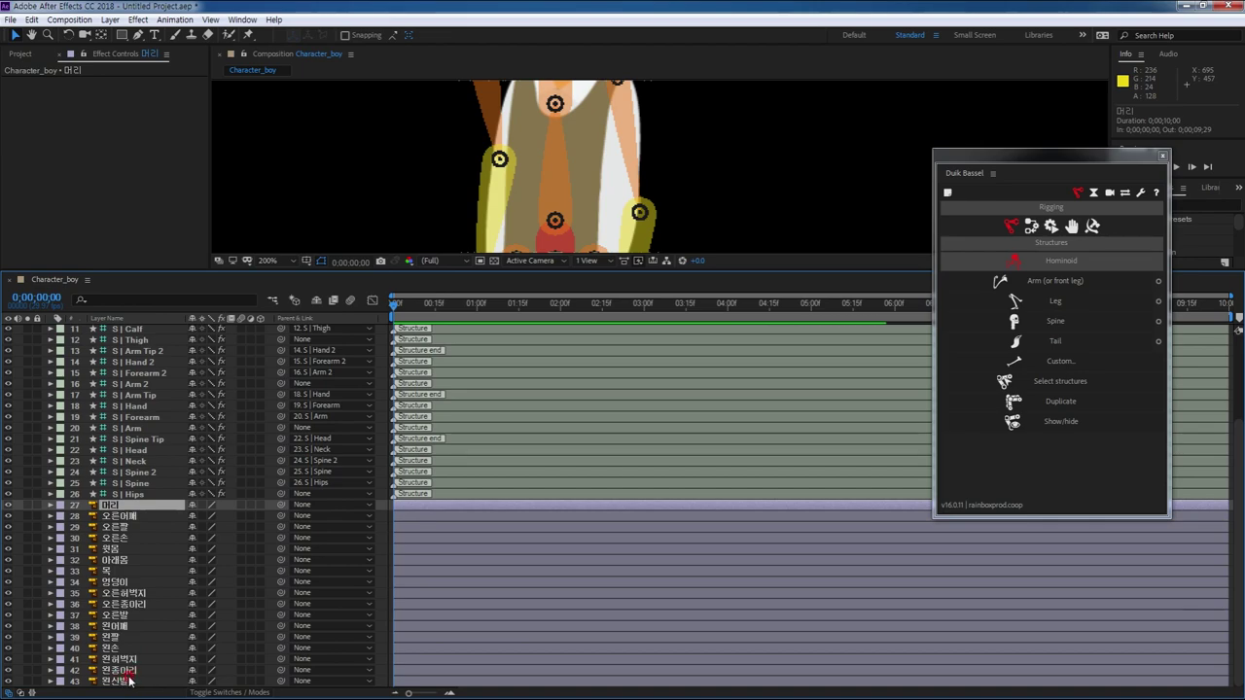
shift+click(120, 683)
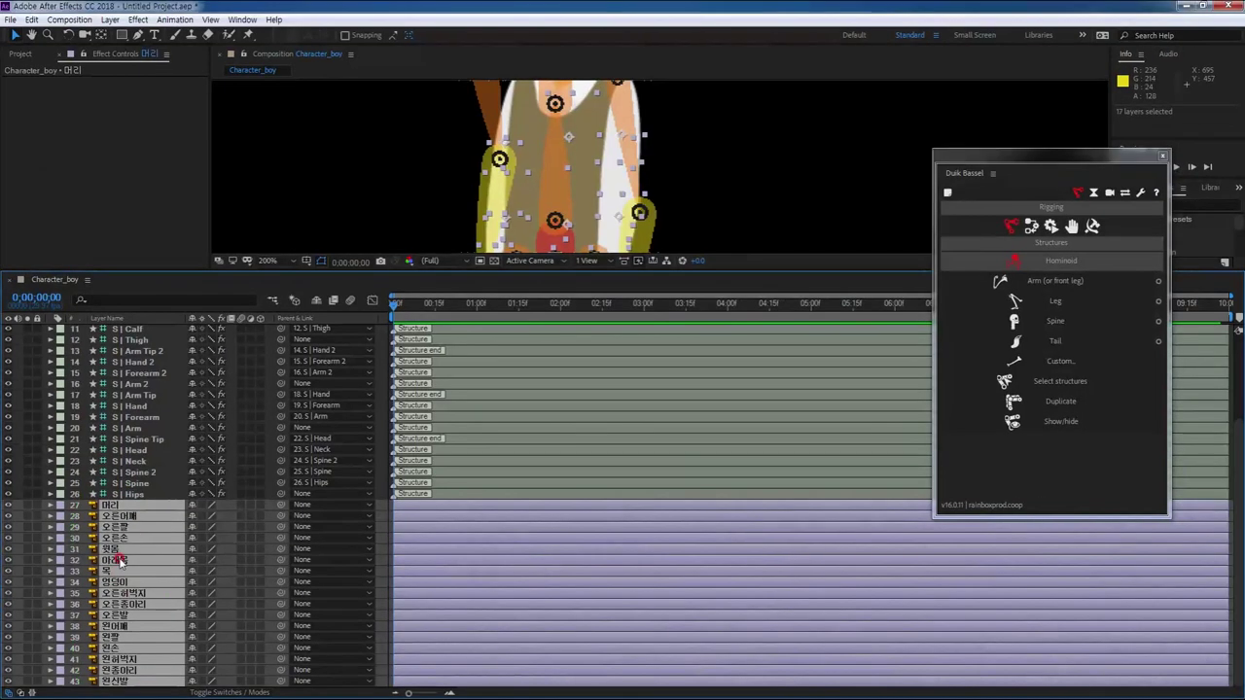
key(t)
click(195, 516)
text(50)
key(Return)
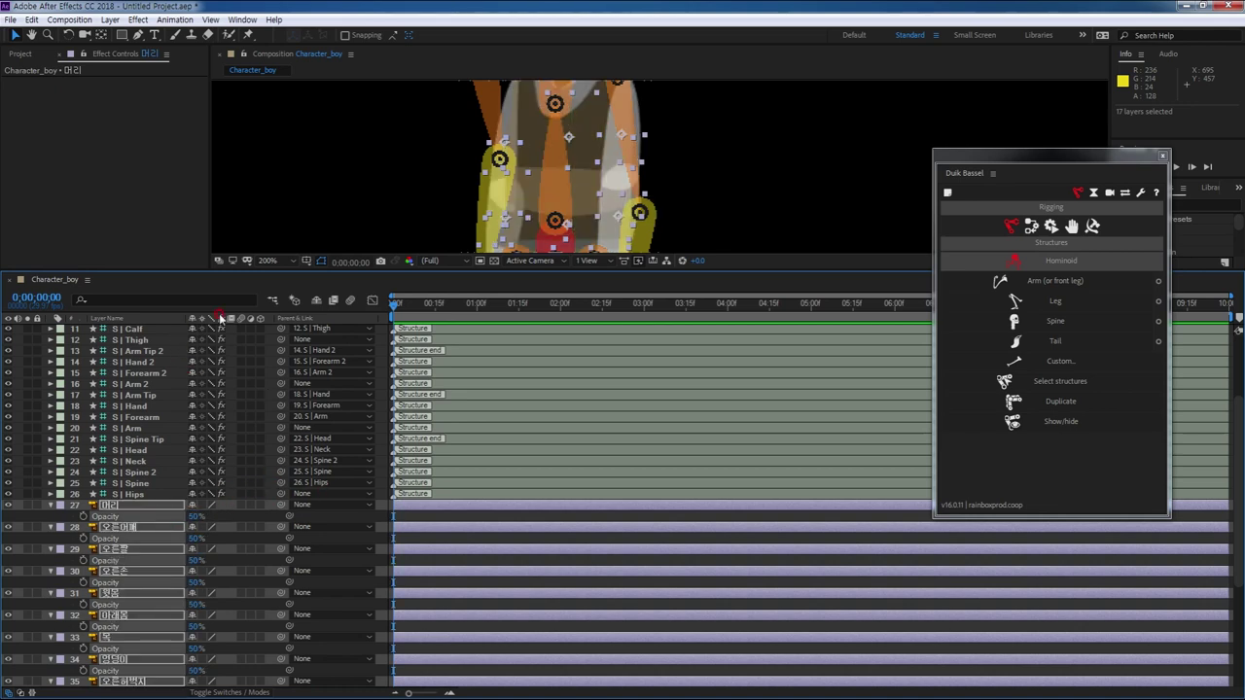
- Move the S | Forearm 2 structure onto the character's elbow and set its size to 40%
drag(496, 269, 492, 496)
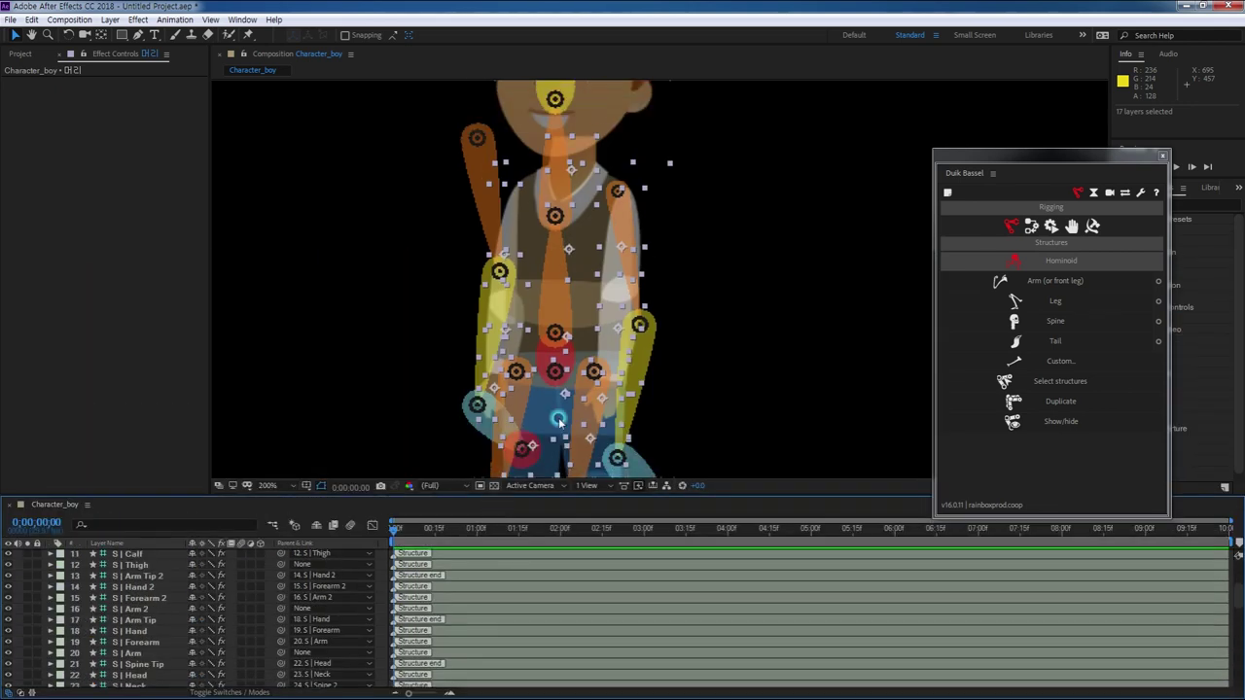
click(640, 325)
drag(640, 325, 623, 290)
click(18, 93)
click(130, 115)
click(126, 104)
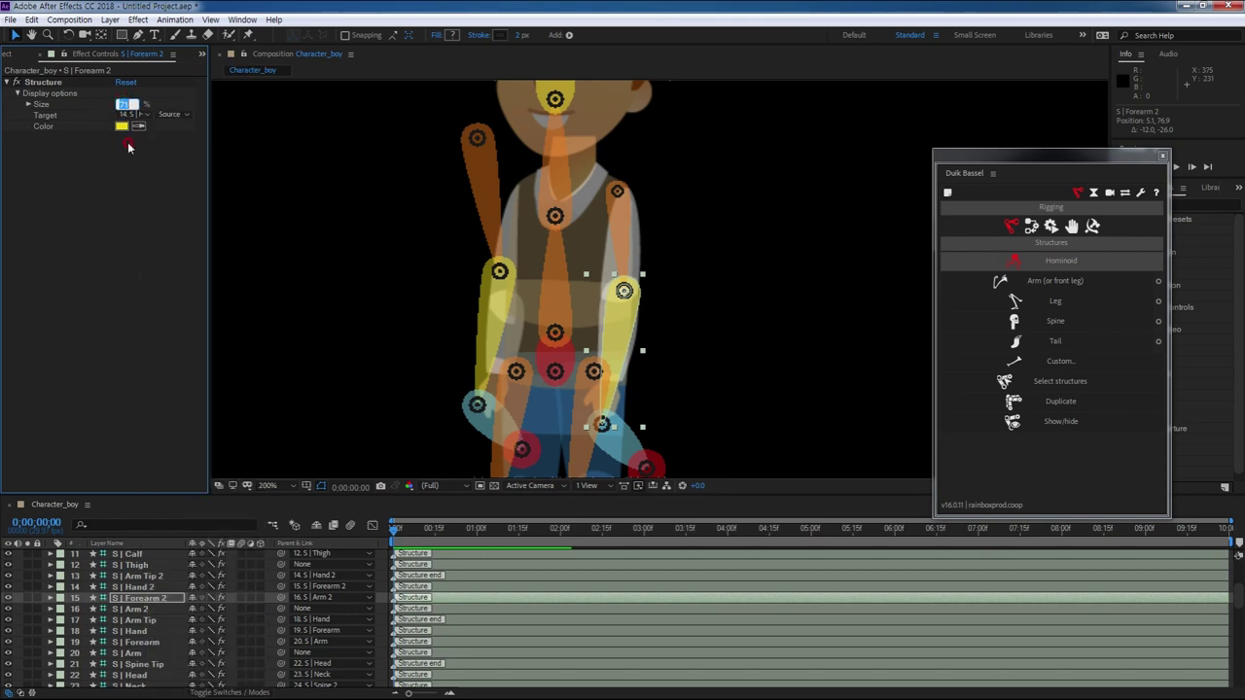
key(Return)
click(126, 103)
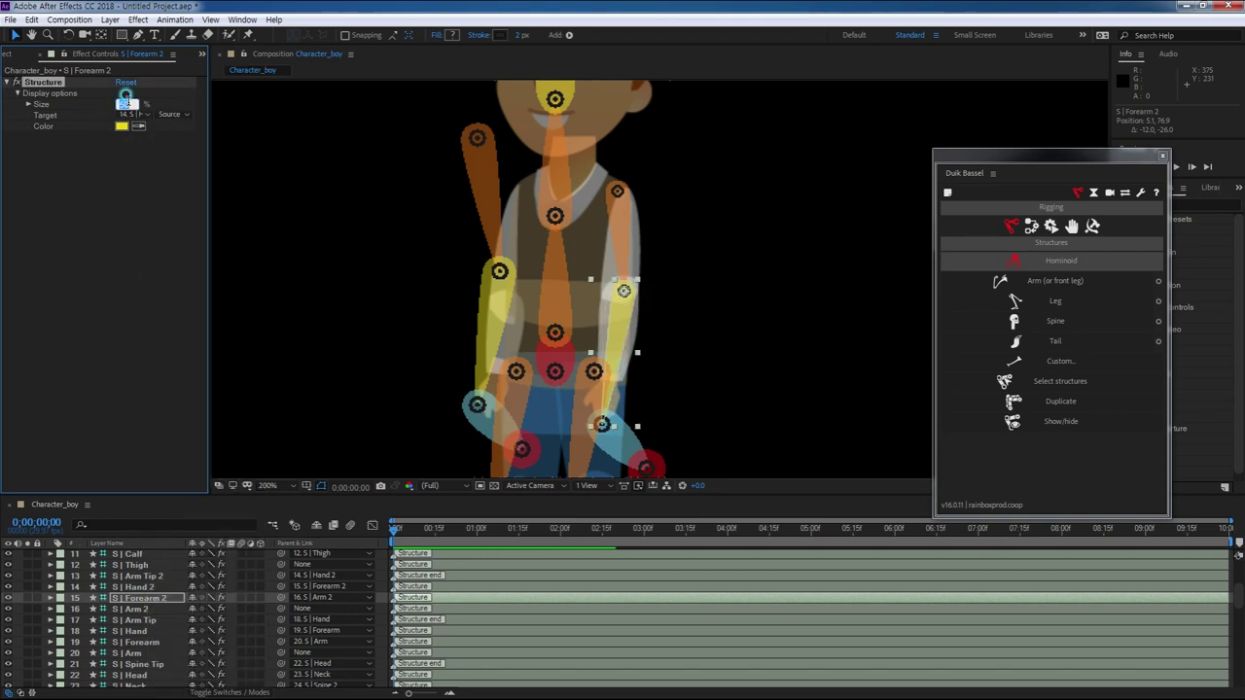
click(127, 146)
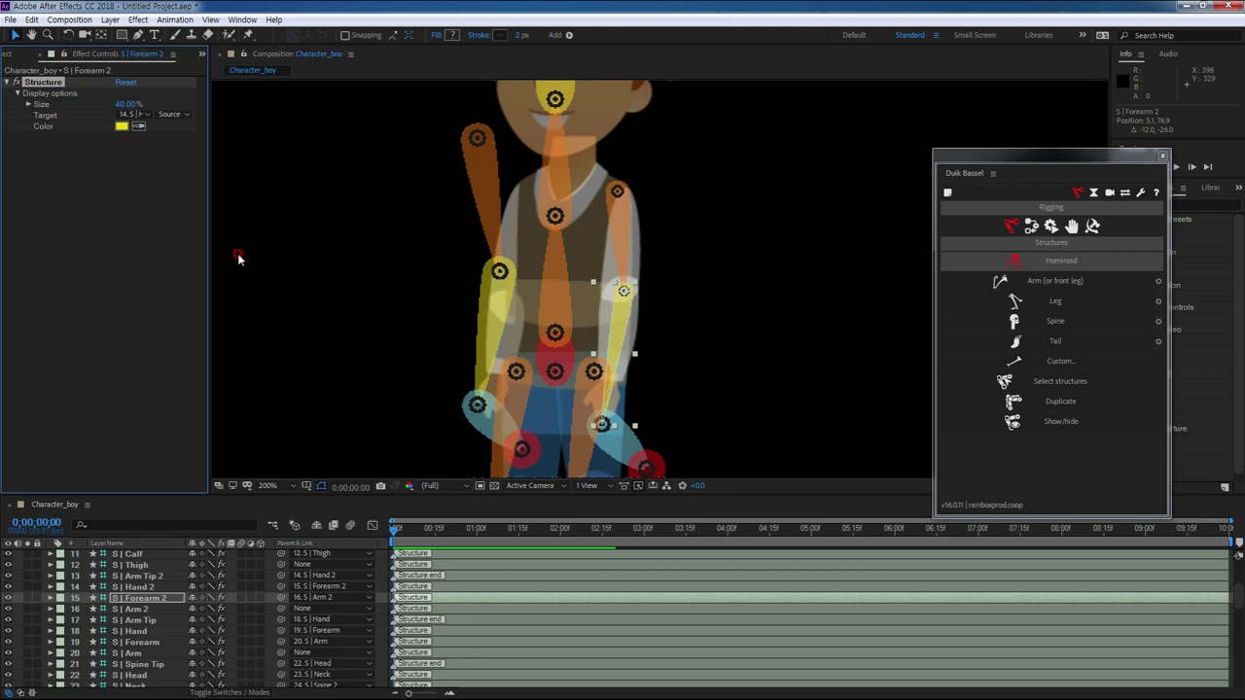
- Look through the structure layers to identify which ones make up the character's arms
click(605, 424)
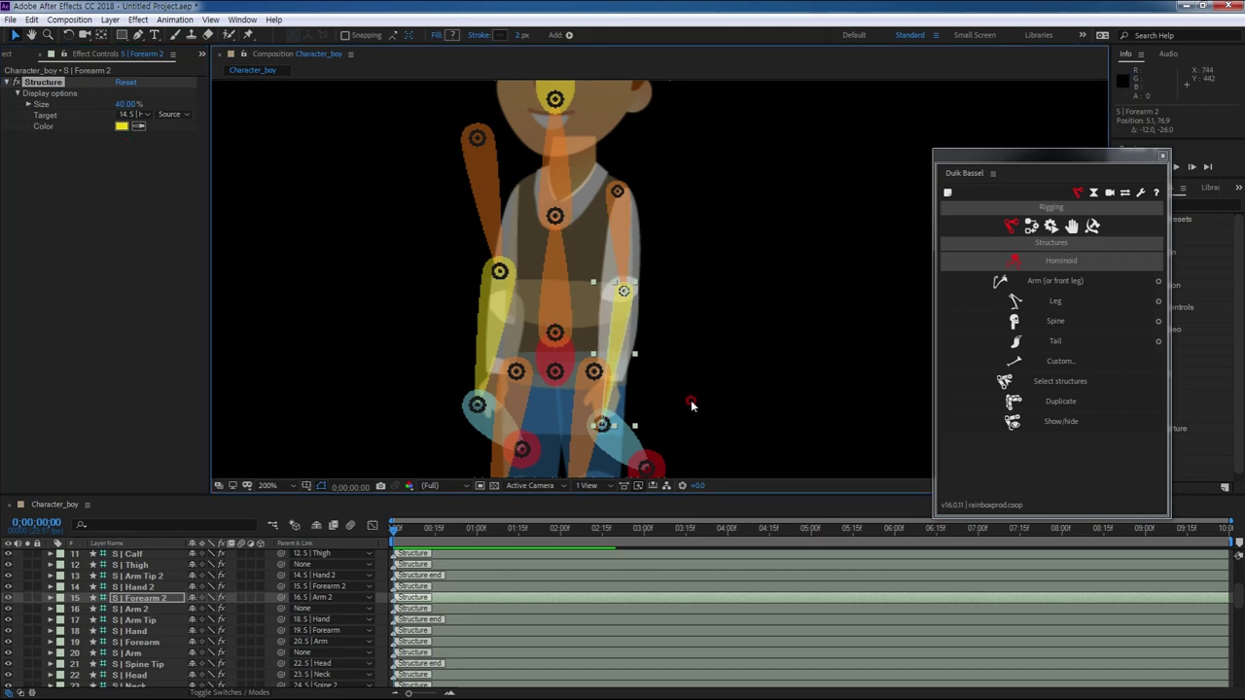
click(603, 425)
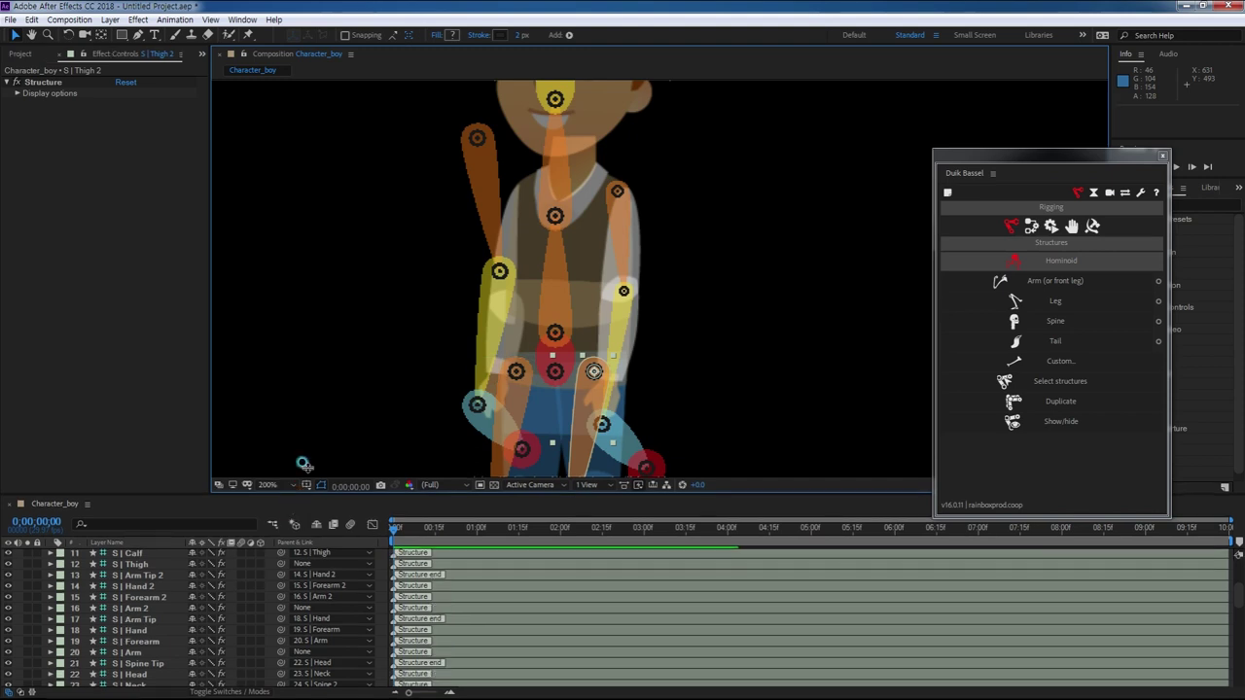
click(153, 528)
drag(678, 308, 629, 241)
scroll(608, 325, up, 1)
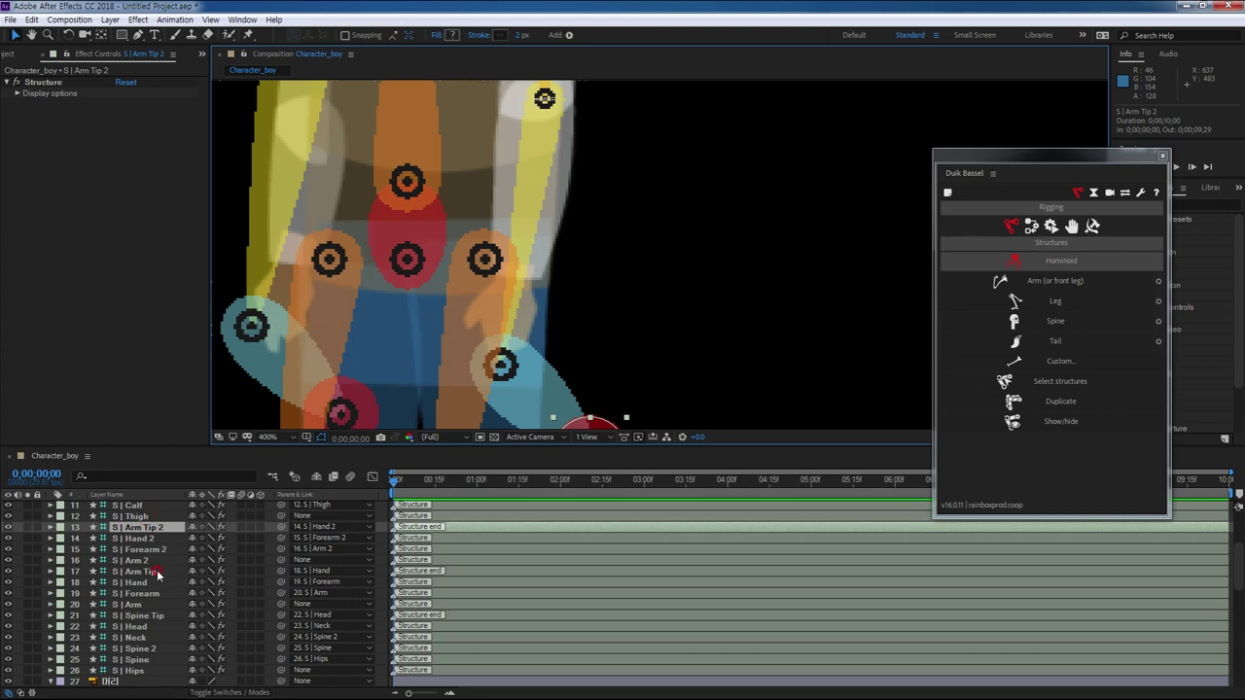
scroll(160, 564, up, 4)
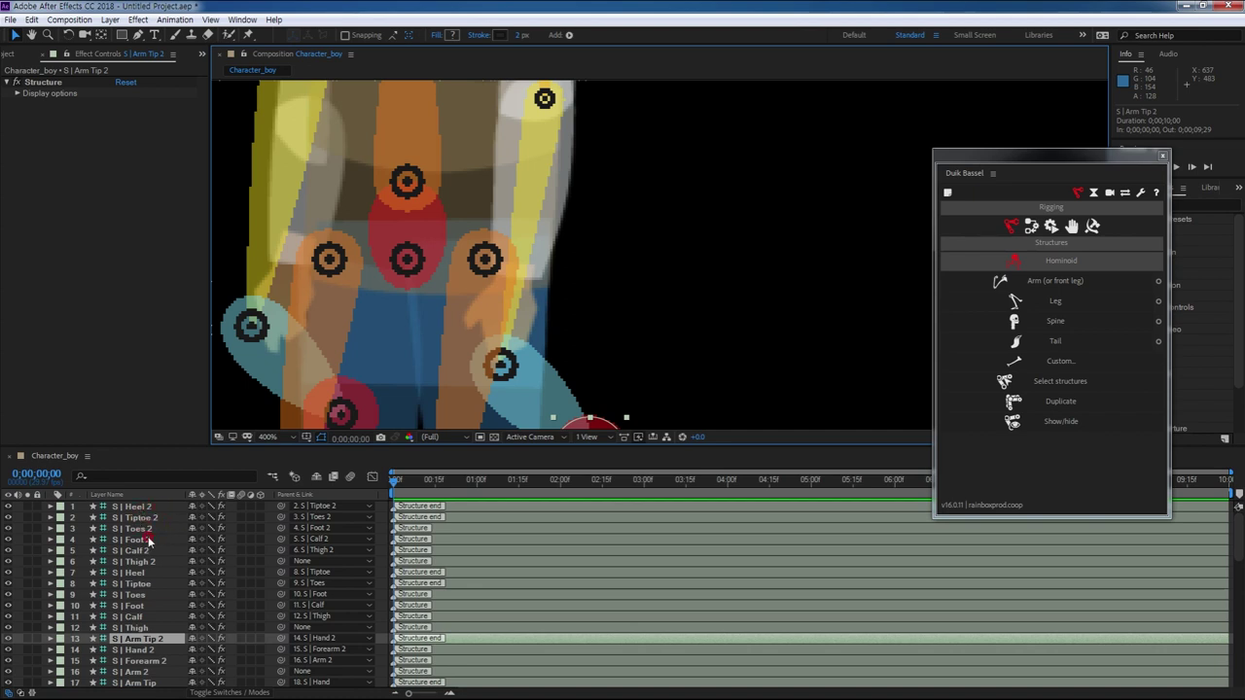
scroll(149, 642, down, 2)
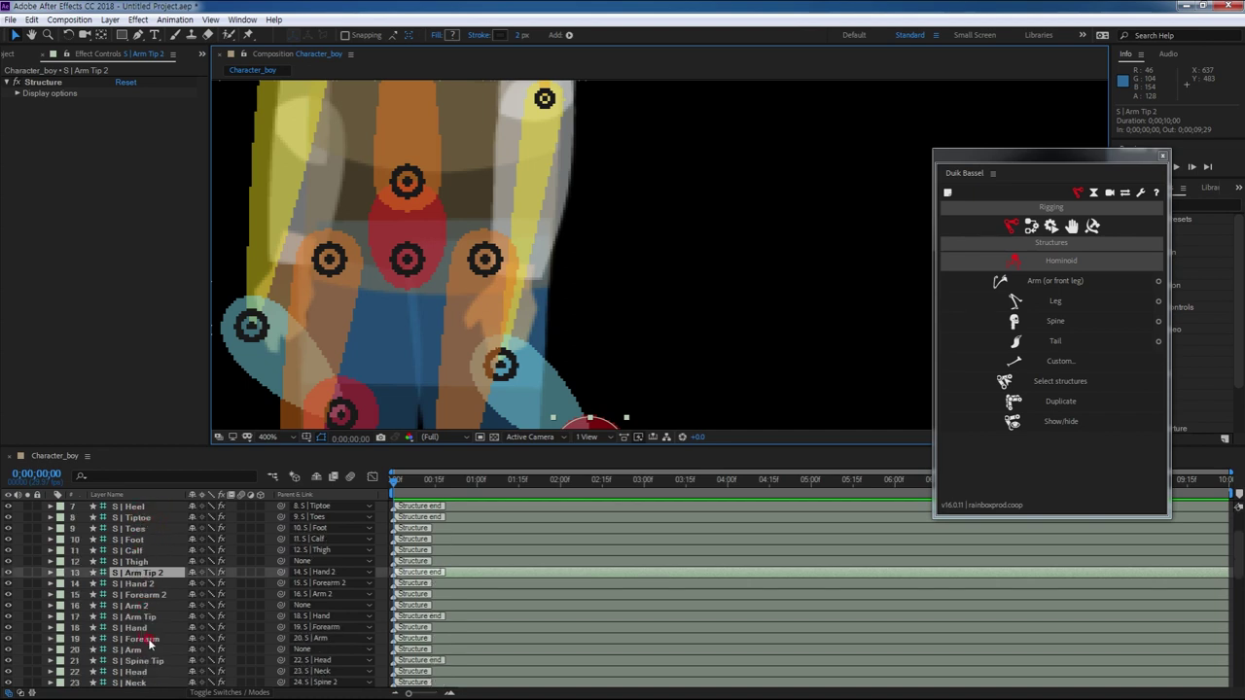
click(136, 606)
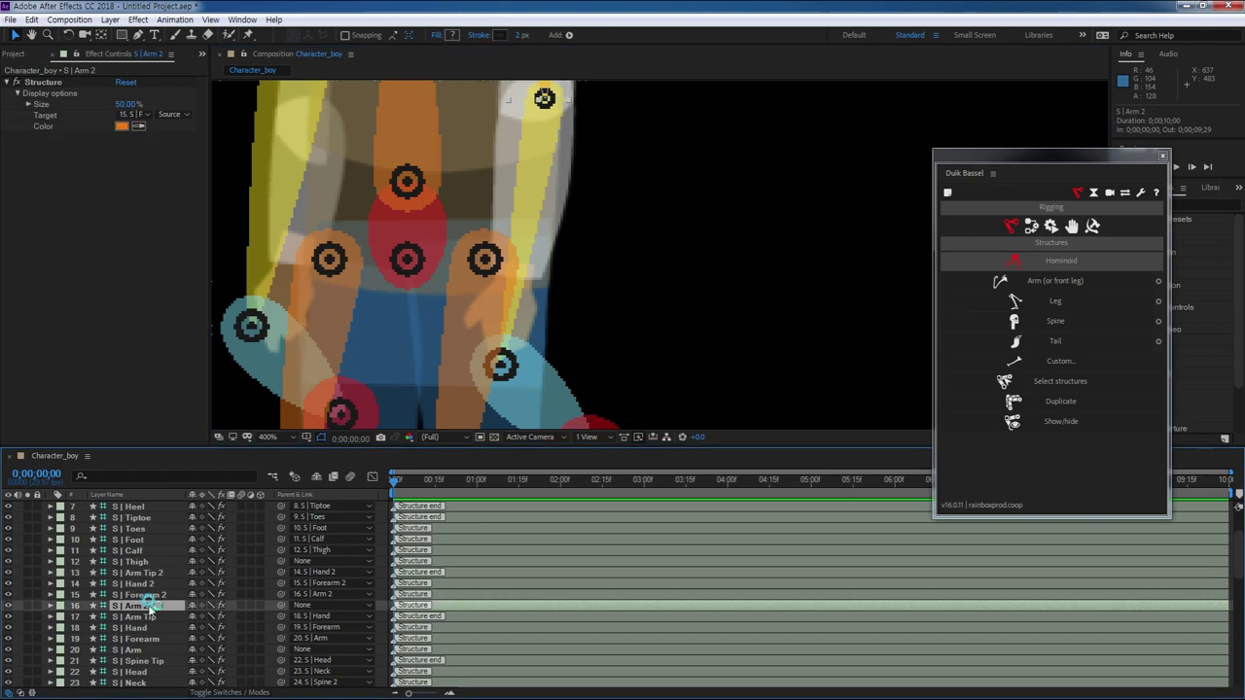
click(150, 594)
click(146, 583)
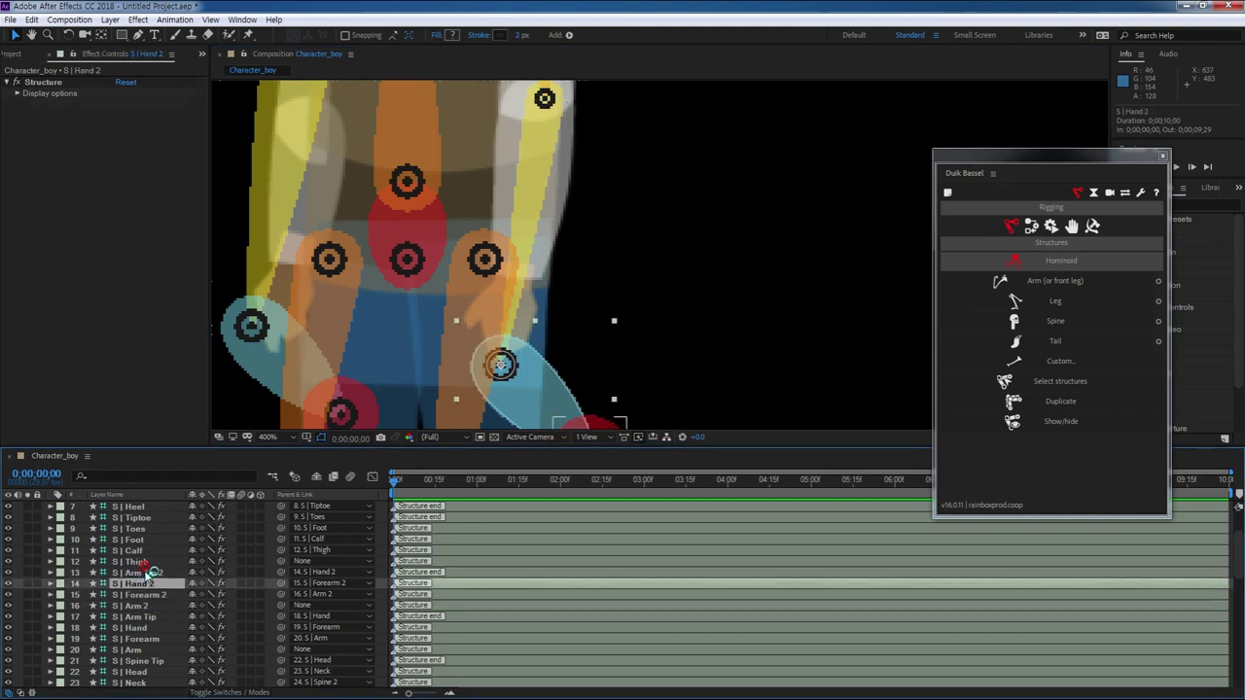
- Solo the eight arm structure layers from S | Arm Tip 2 to S | Arm
click(146, 572)
scroll(172, 603, down, 1)
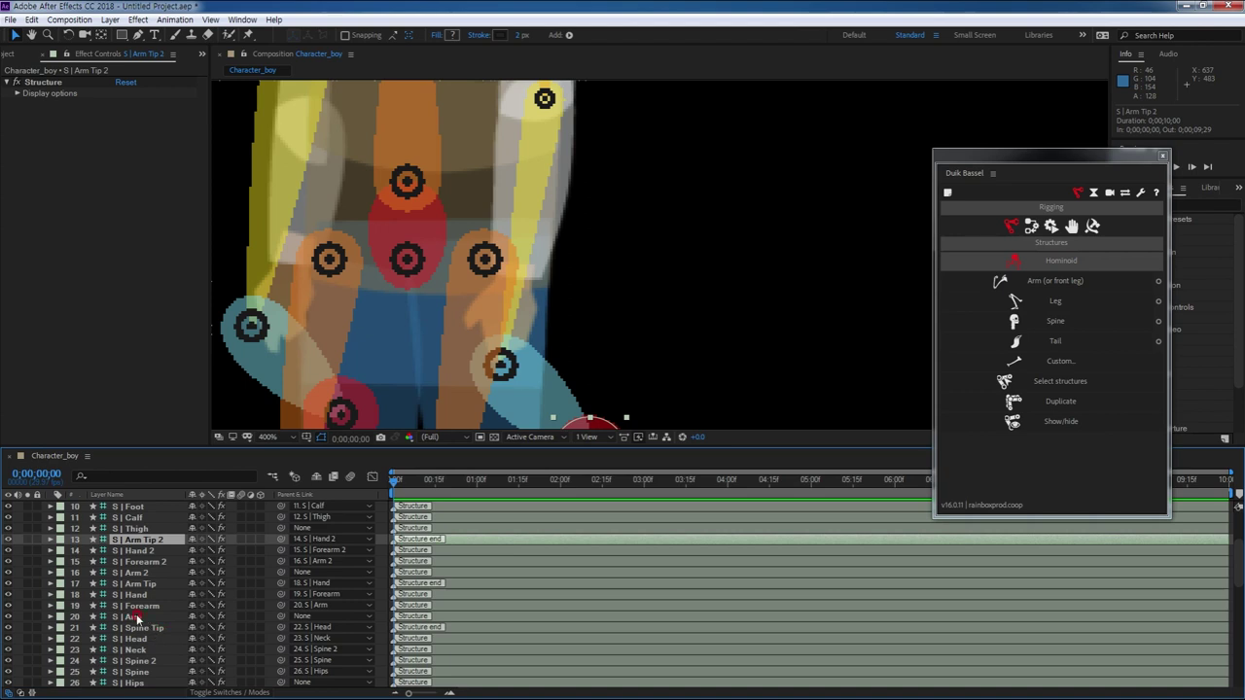
shift+click(136, 617)
click(23, 616)
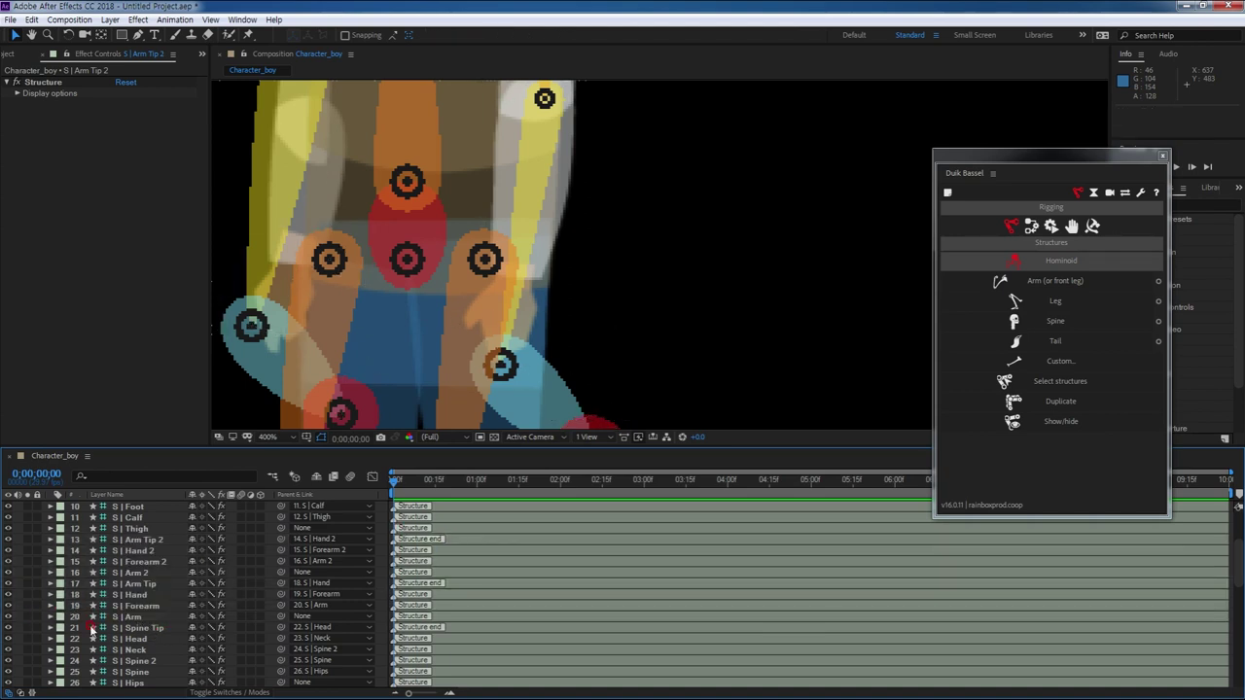
click(141, 551)
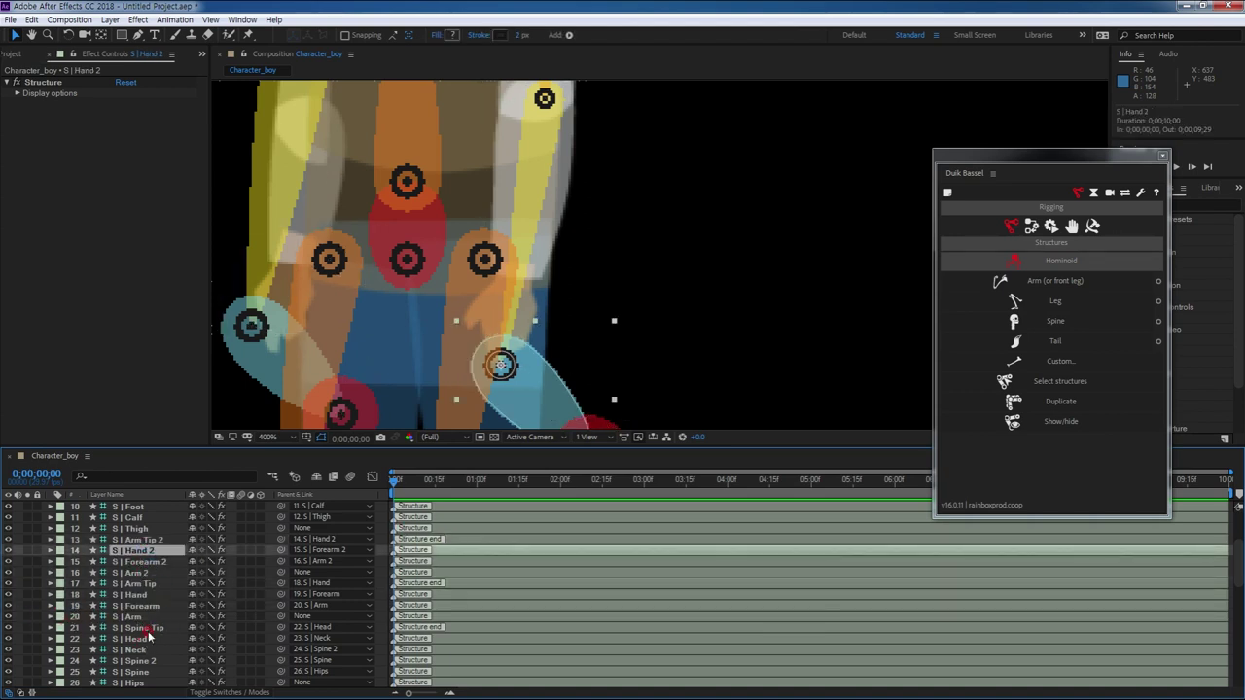
shift+click(136, 616)
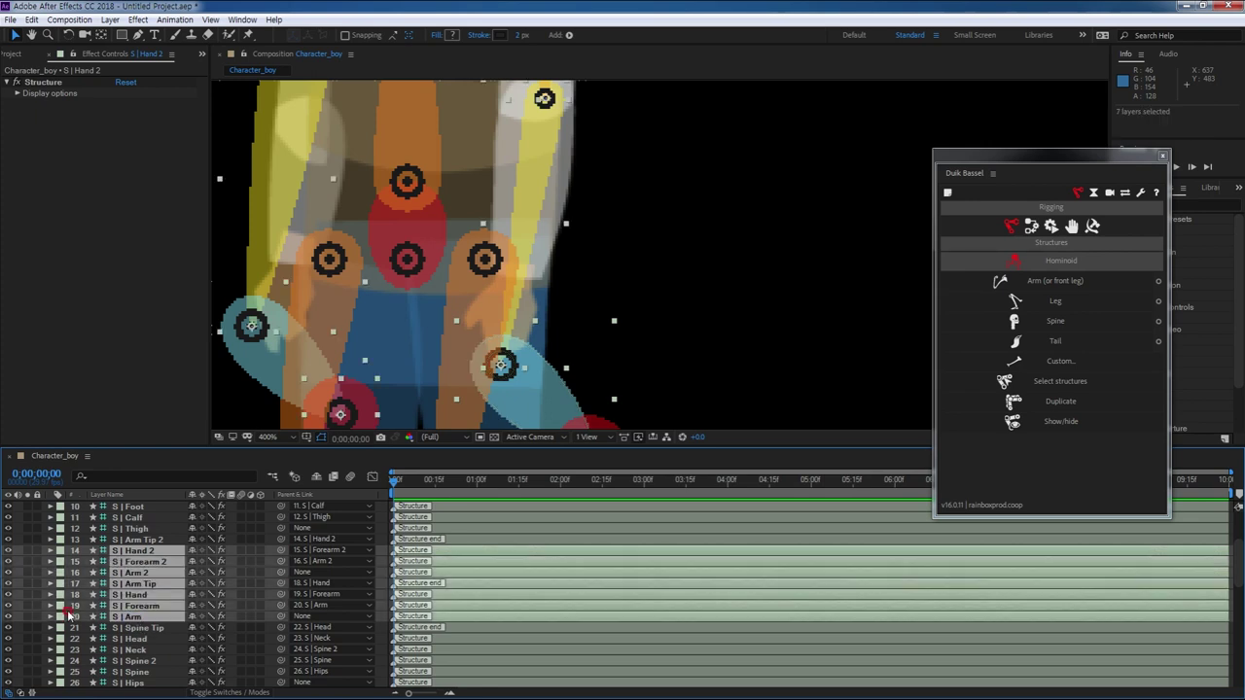
click(146, 541)
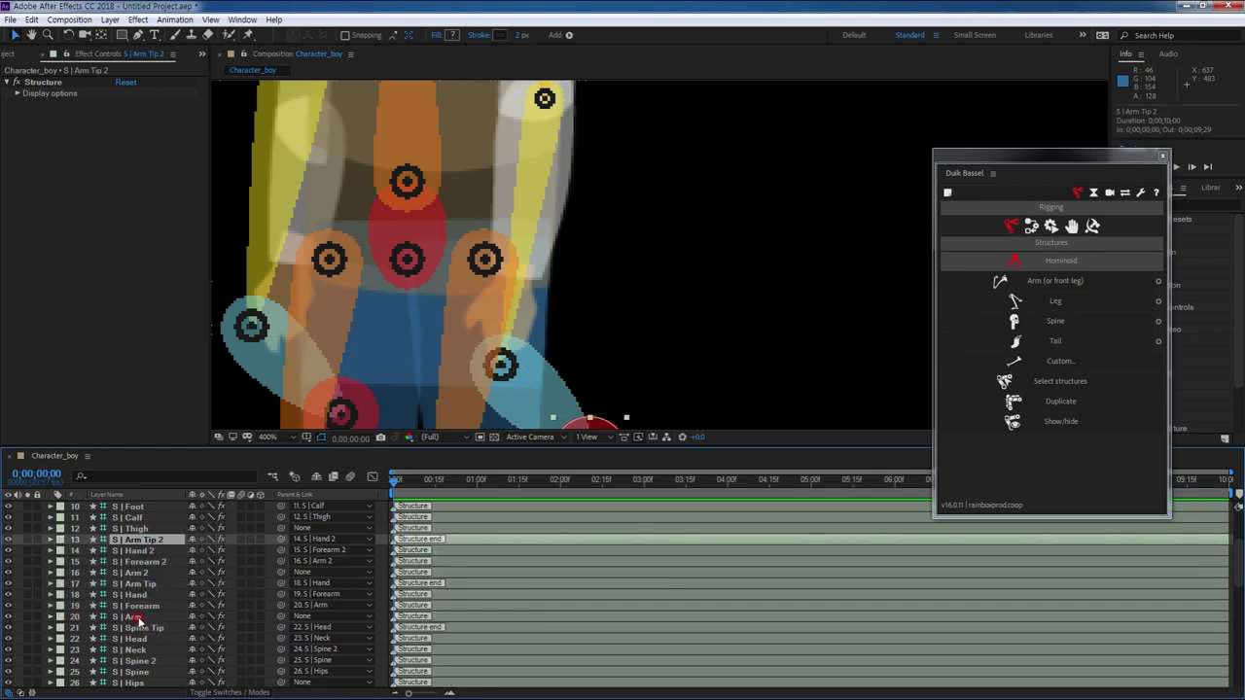
shift+click(136, 617)
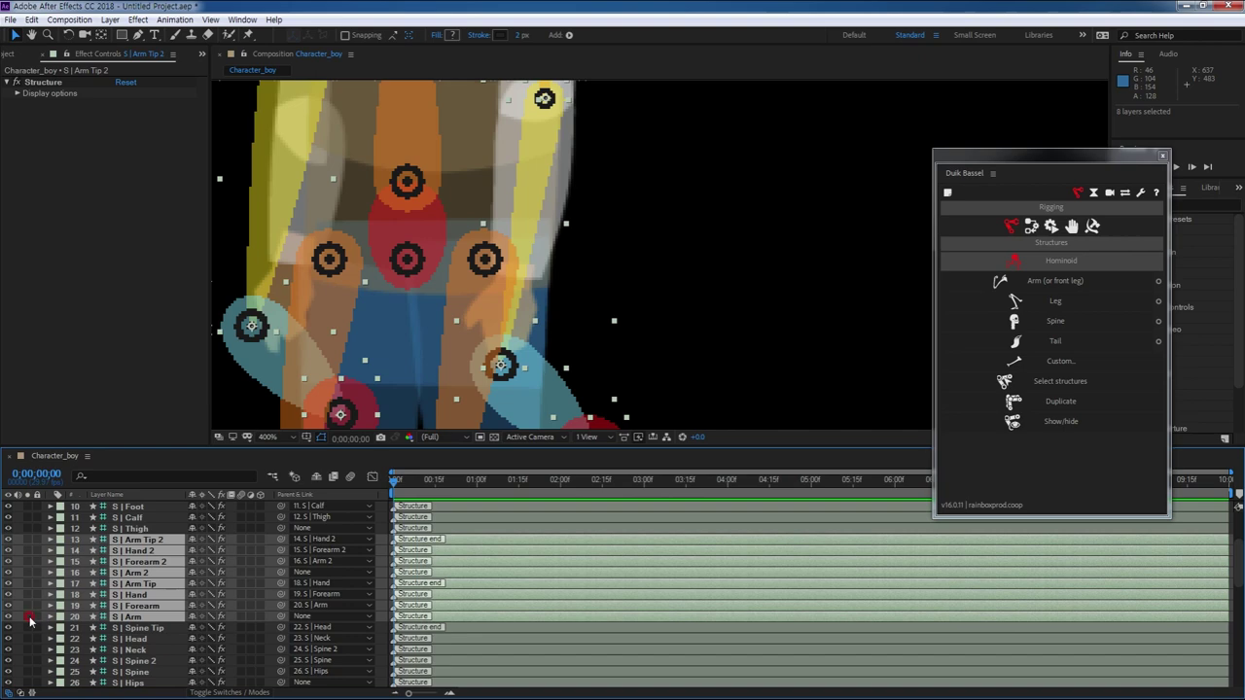
click(28, 617)
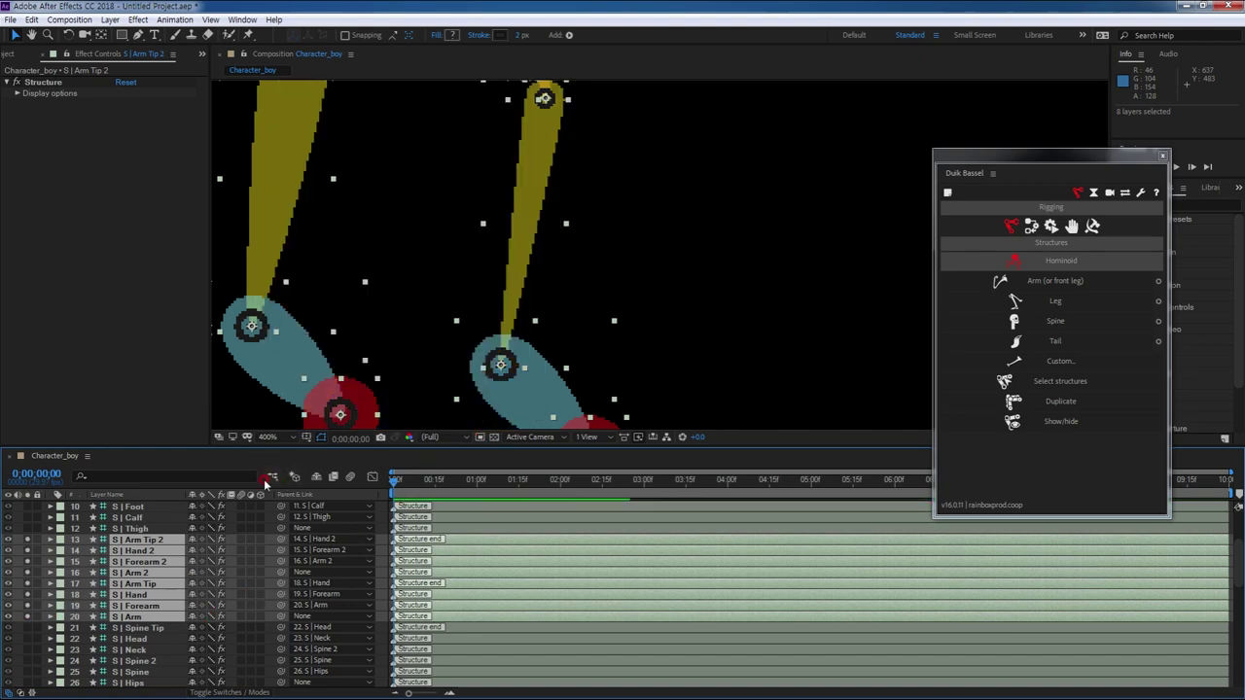
- Solo all character artwork layers from 머리 to 왼신발 together with the arm structures
drag(272, 449, 272, 326)
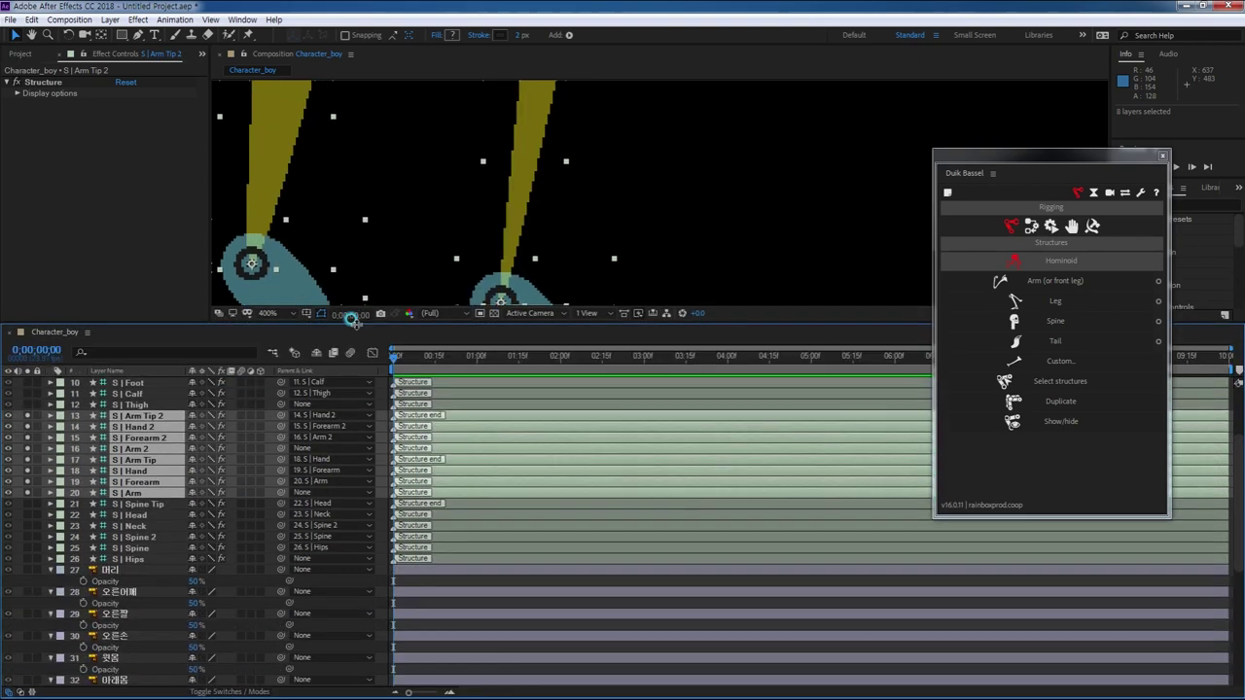
click(125, 570)
drag(130, 582, 21, 669)
click(10, 671)
click(10, 670)
click(28, 671)
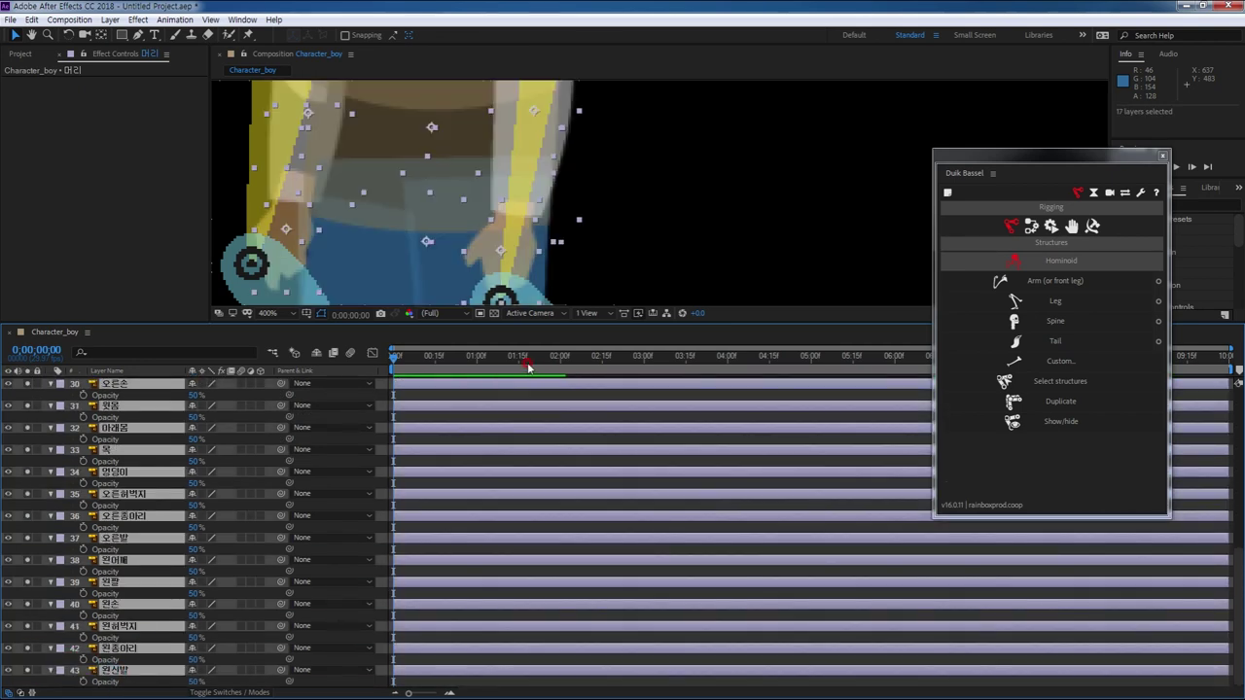
- Move the S | Hand 2 structure onto the character's wrist and set its size to 30%
drag(556, 325, 588, 523)
click(658, 324)
drag(660, 326, 699, 445)
click(583, 257)
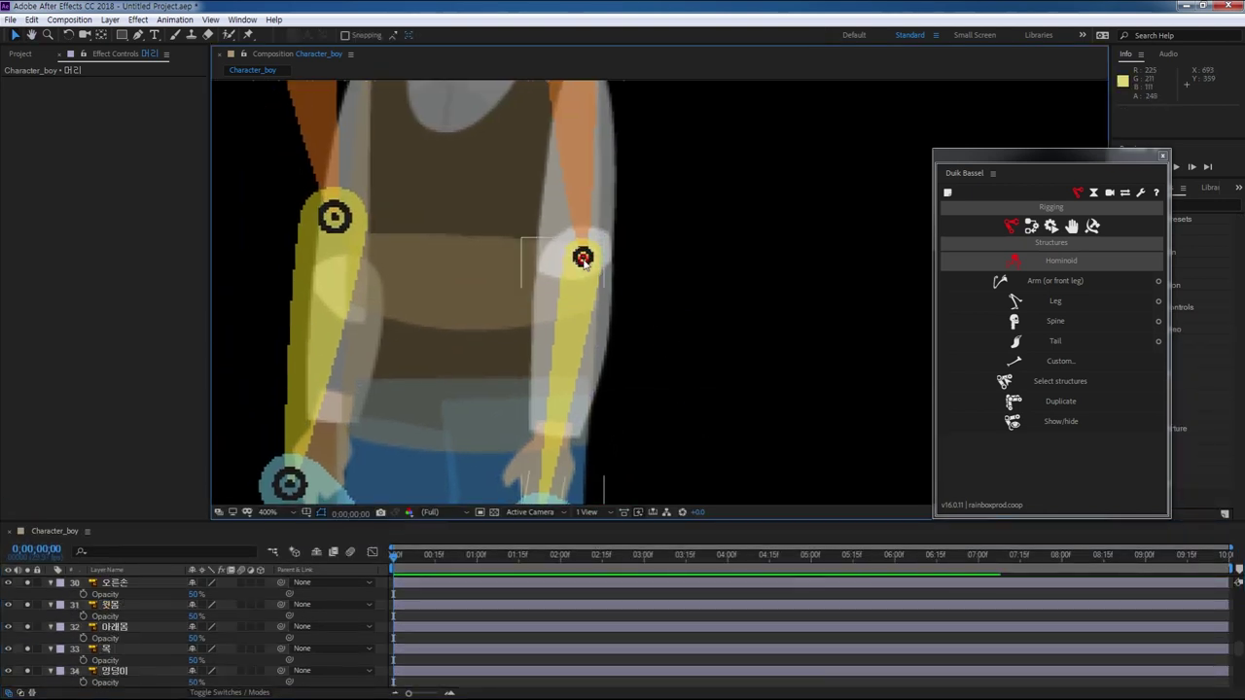
drag(678, 323, 729, 199)
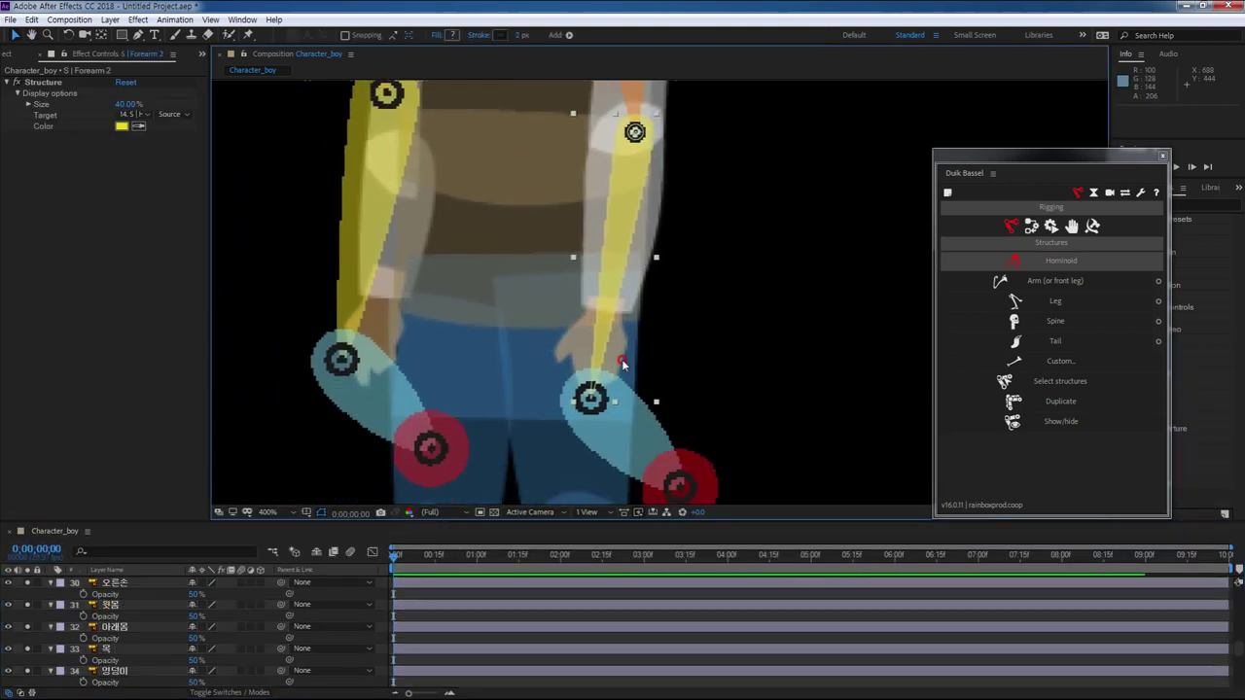
click(593, 401)
drag(593, 402, 608, 305)
click(16, 93)
text(30)
key(Return)
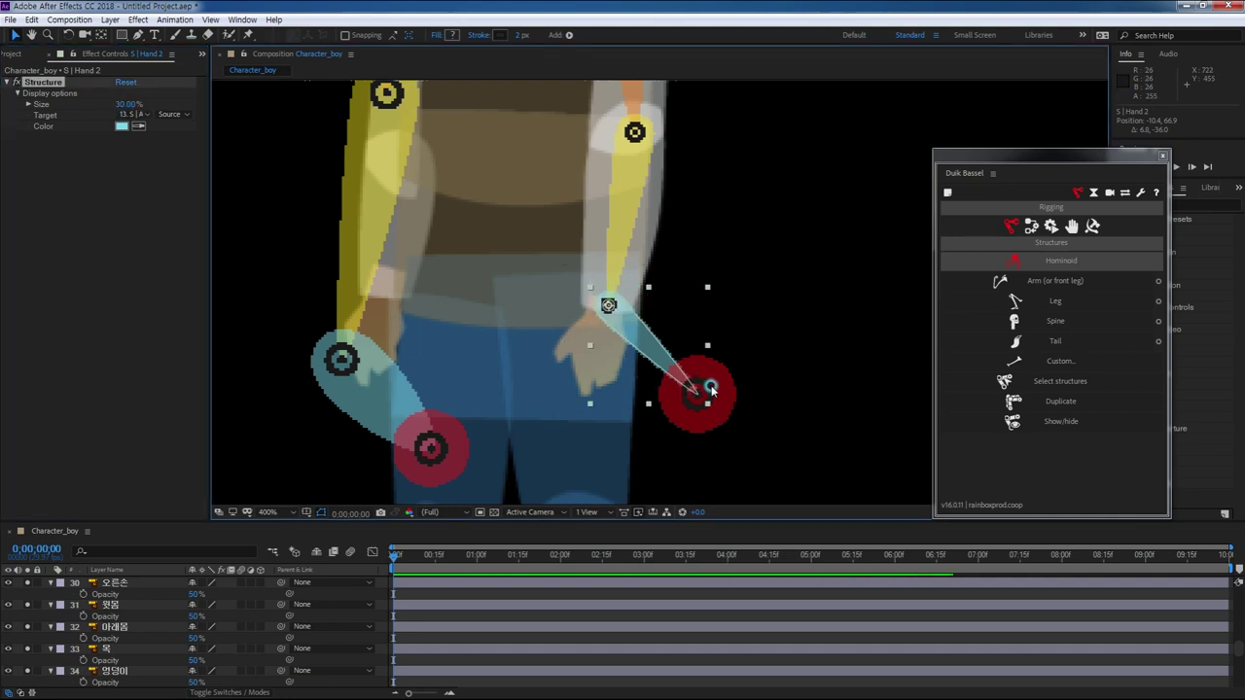
- Move the S | Arm Tip 2 structure onto the fingers of the same hand and set its size to 30%
click(702, 391)
drag(698, 392, 596, 371)
click(16, 93)
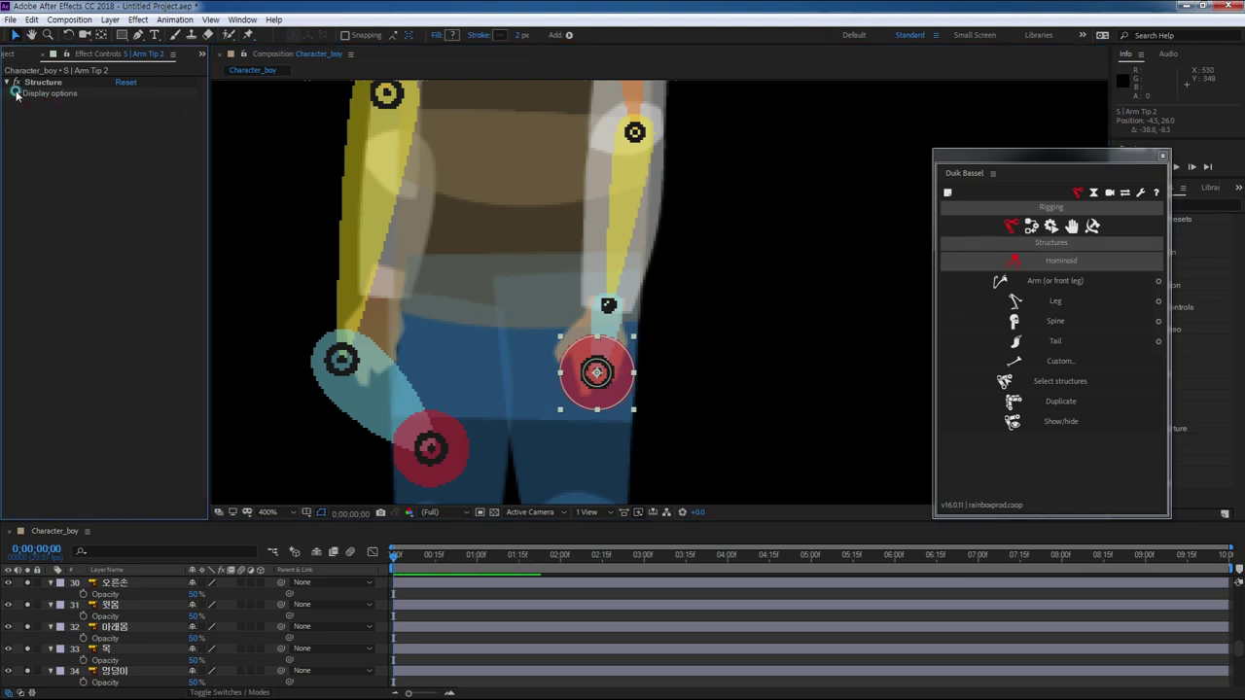
click(127, 104)
text(30)
key(Return)
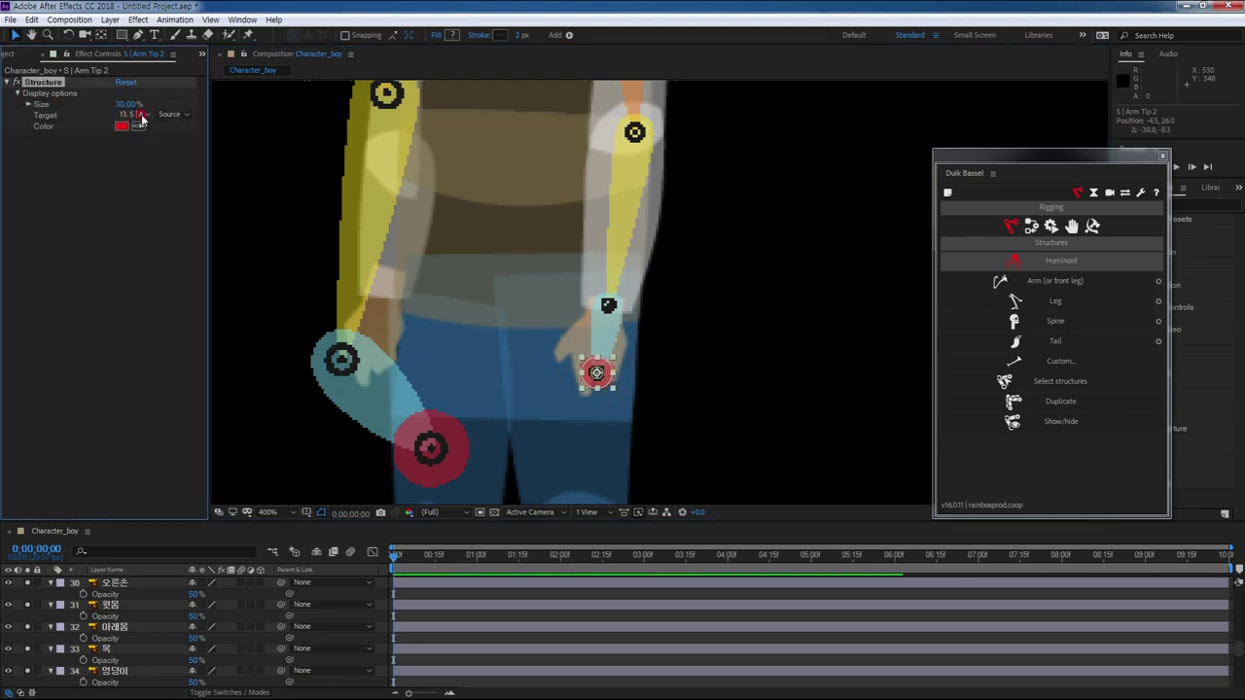
- Move the S | Arm structure onto the character's opposite shoulder and set its size to 50%
drag(745, 205, 872, 458)
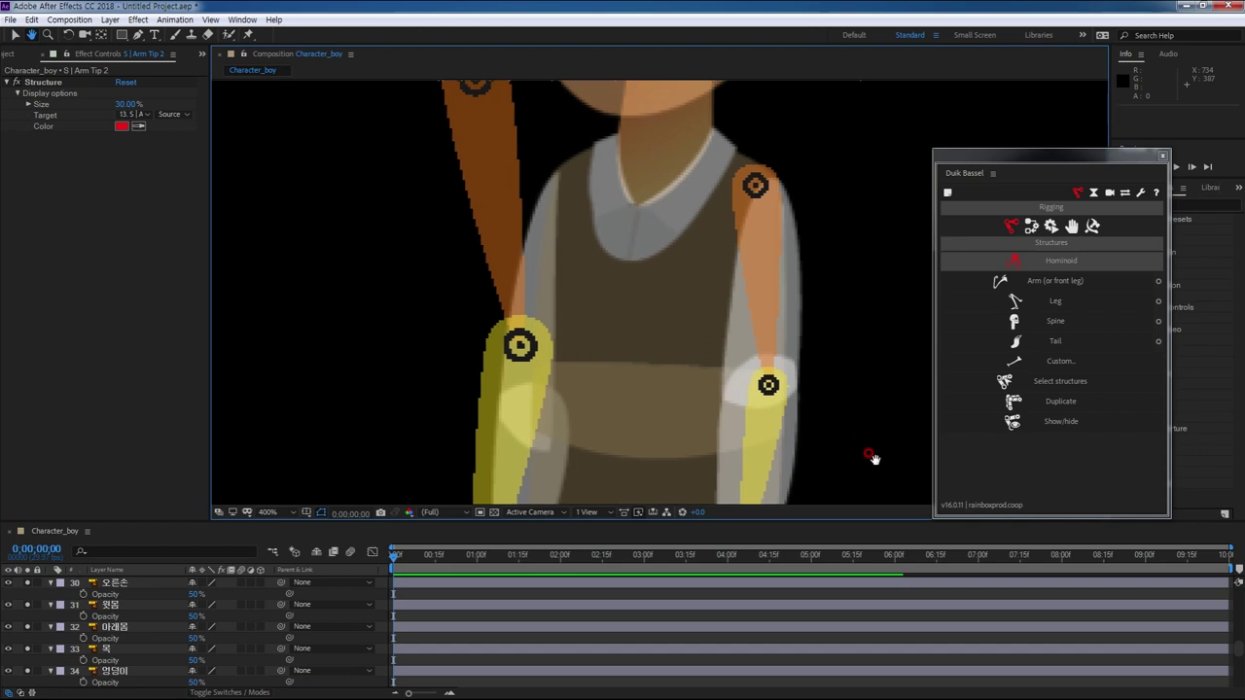
drag(554, 214, 531, 359)
click(466, 221)
drag(467, 223, 550, 330)
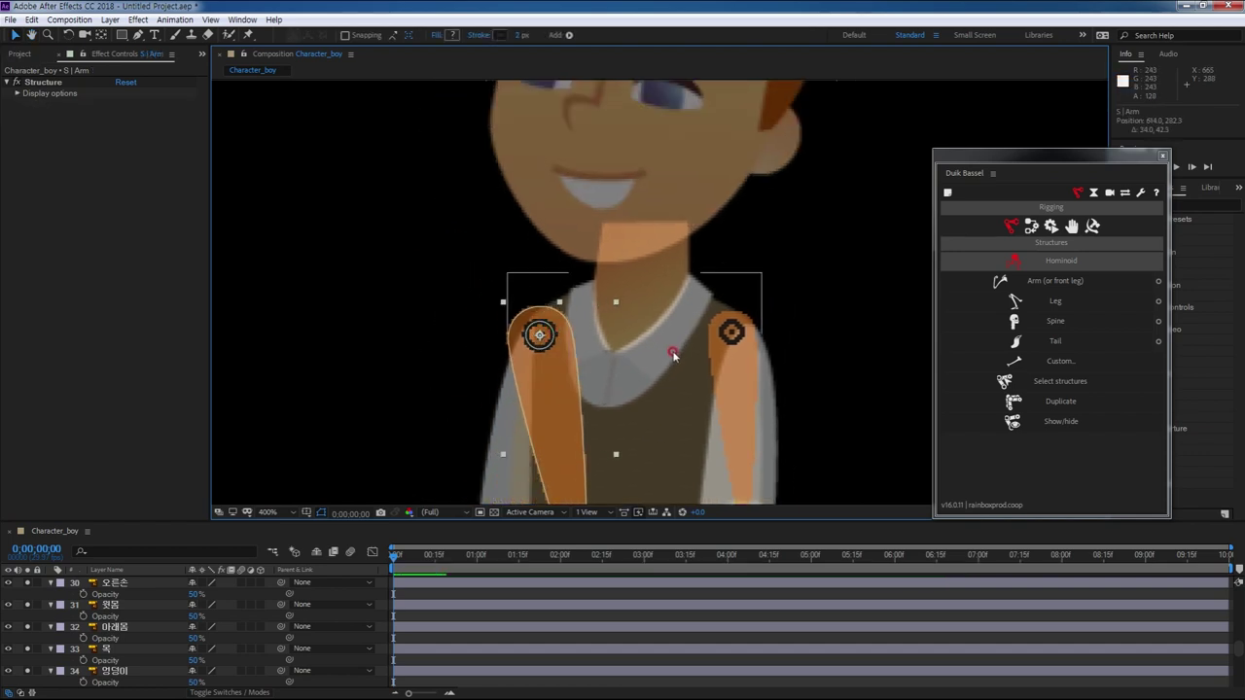
drag(664, 318, 685, 158)
click(15, 94)
text(5)
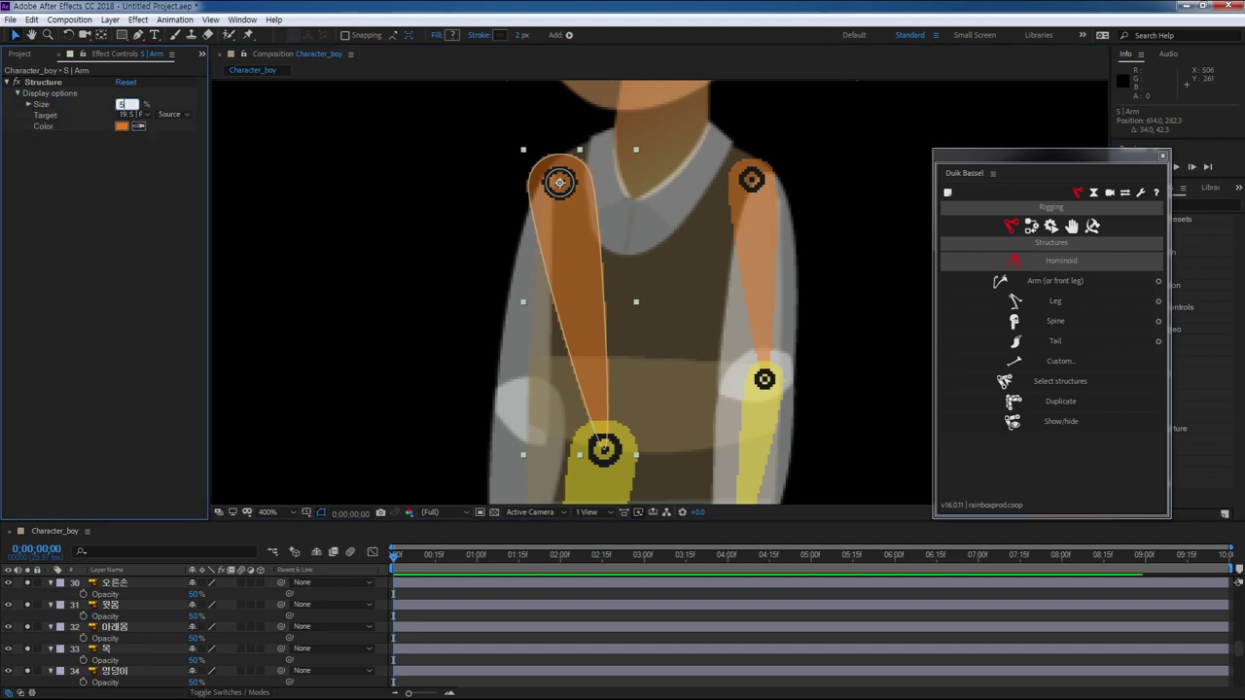
text(0)
key(Return)
- Move the S | Forearm structure onto the elbow of the second arm and set its size to 40%
click(607, 452)
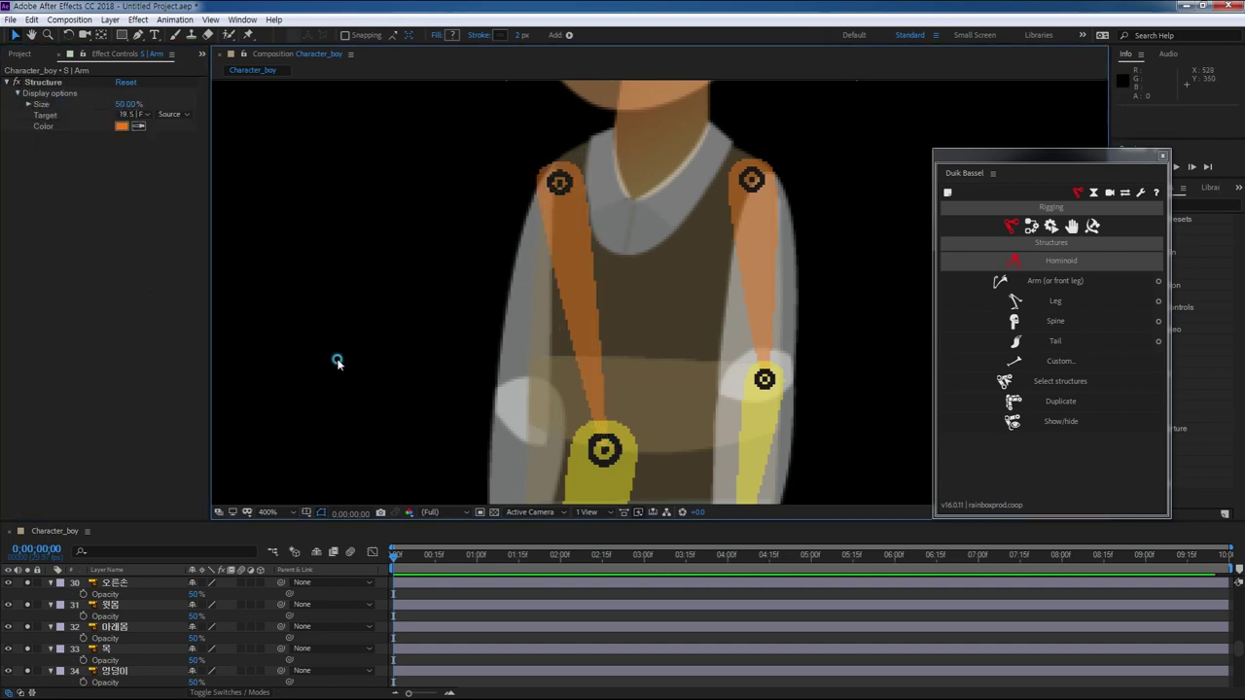
drag(616, 461, 543, 414)
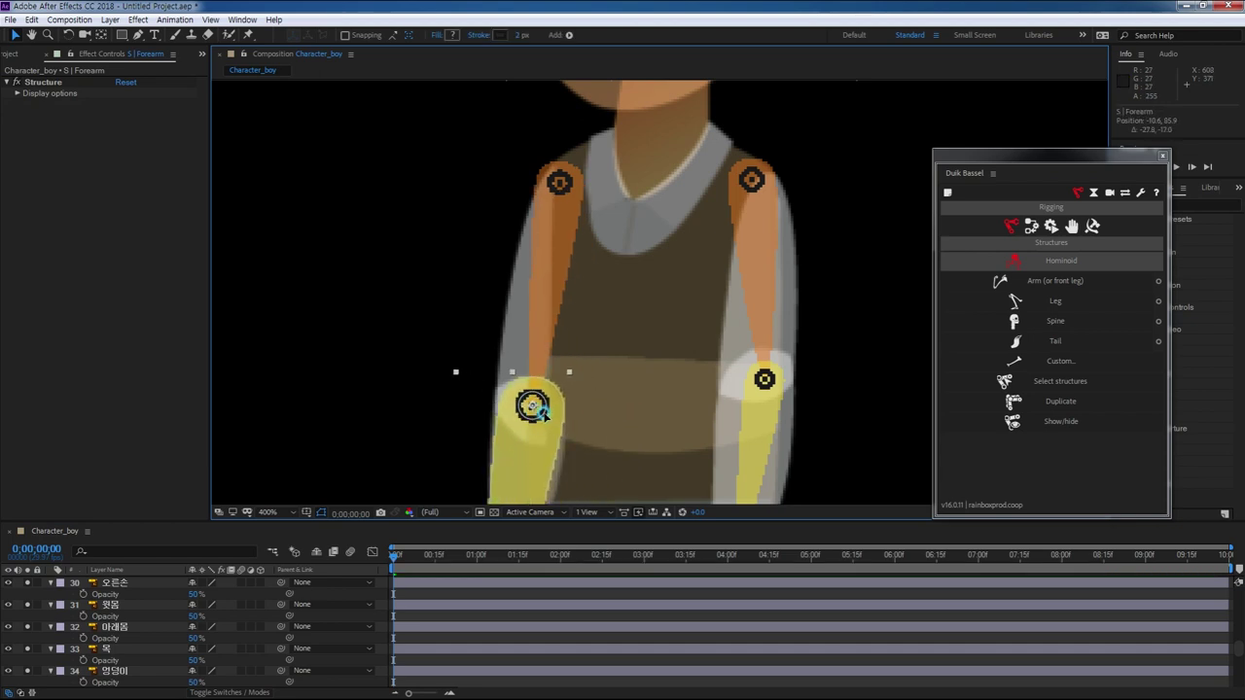
click(16, 93)
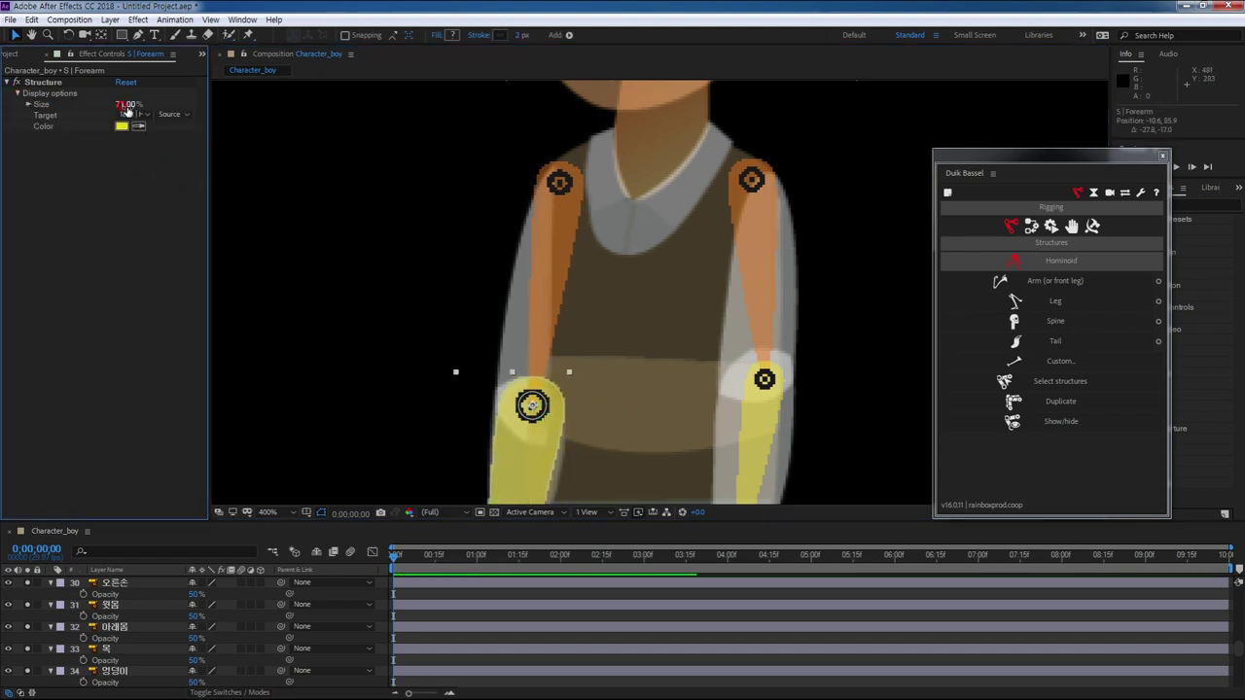
text(40)
click(127, 127)
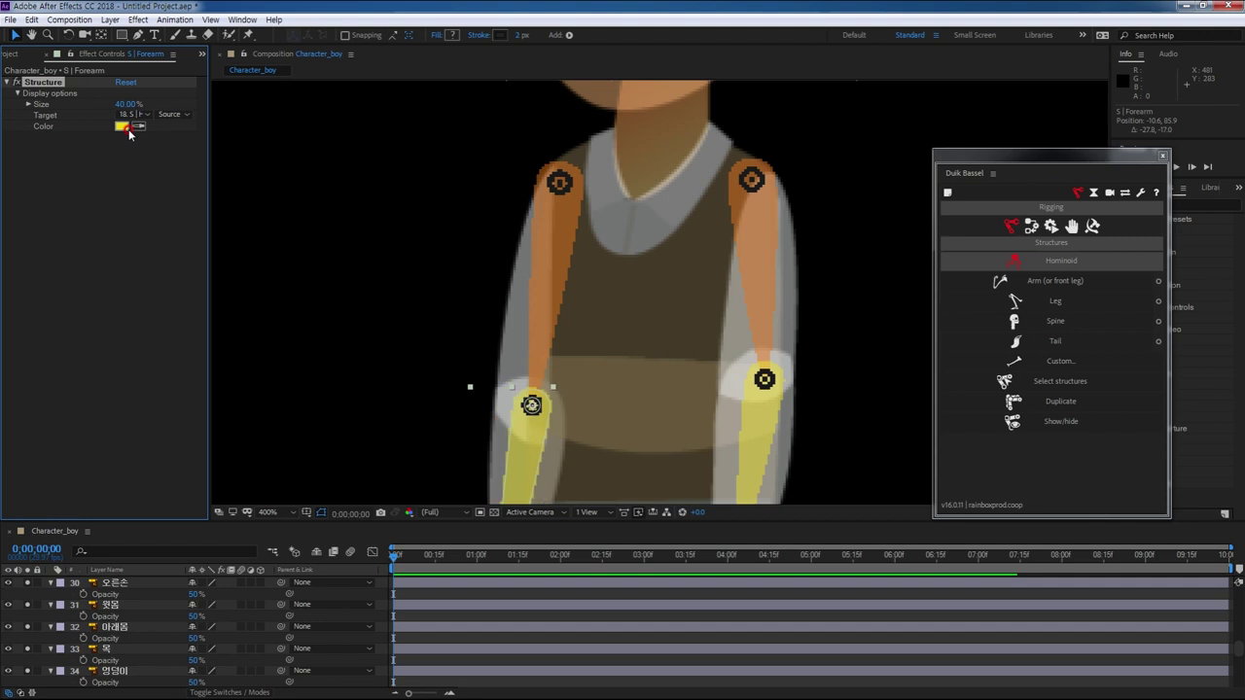
- Move the S | Hand structure onto the wrist of the second arm and set its size to 30%
scroll(489, 252, down, 5)
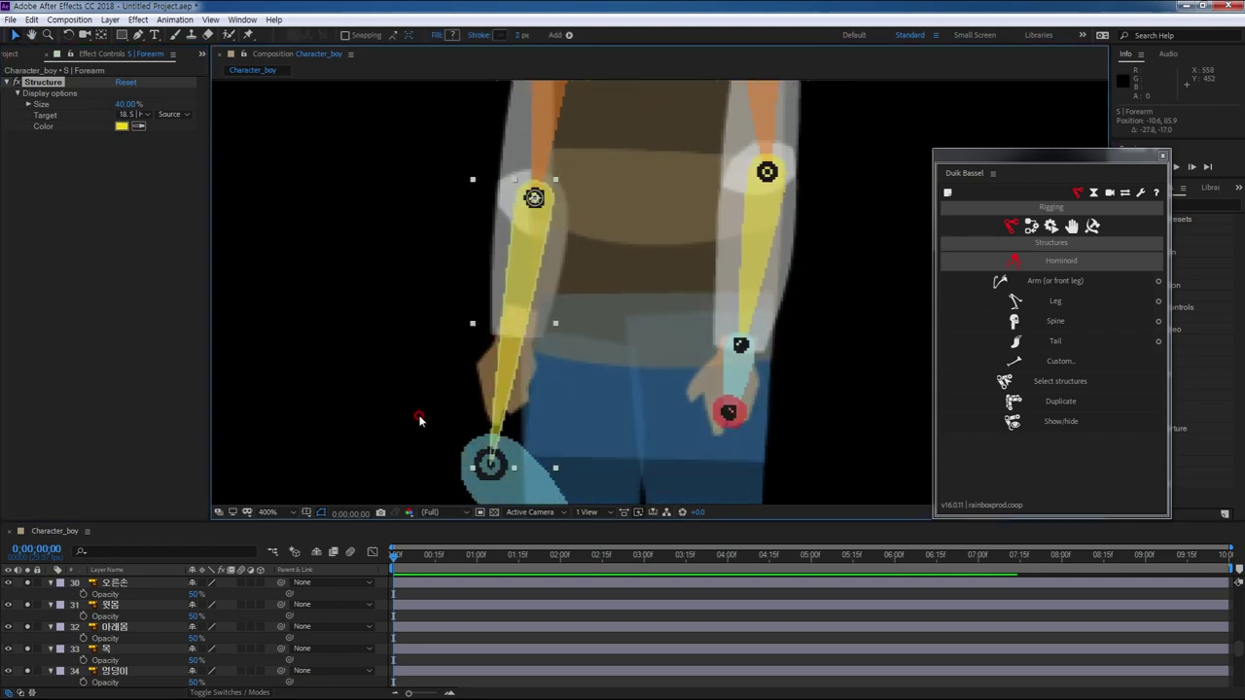
drag(487, 464, 516, 330)
click(16, 93)
click(126, 104)
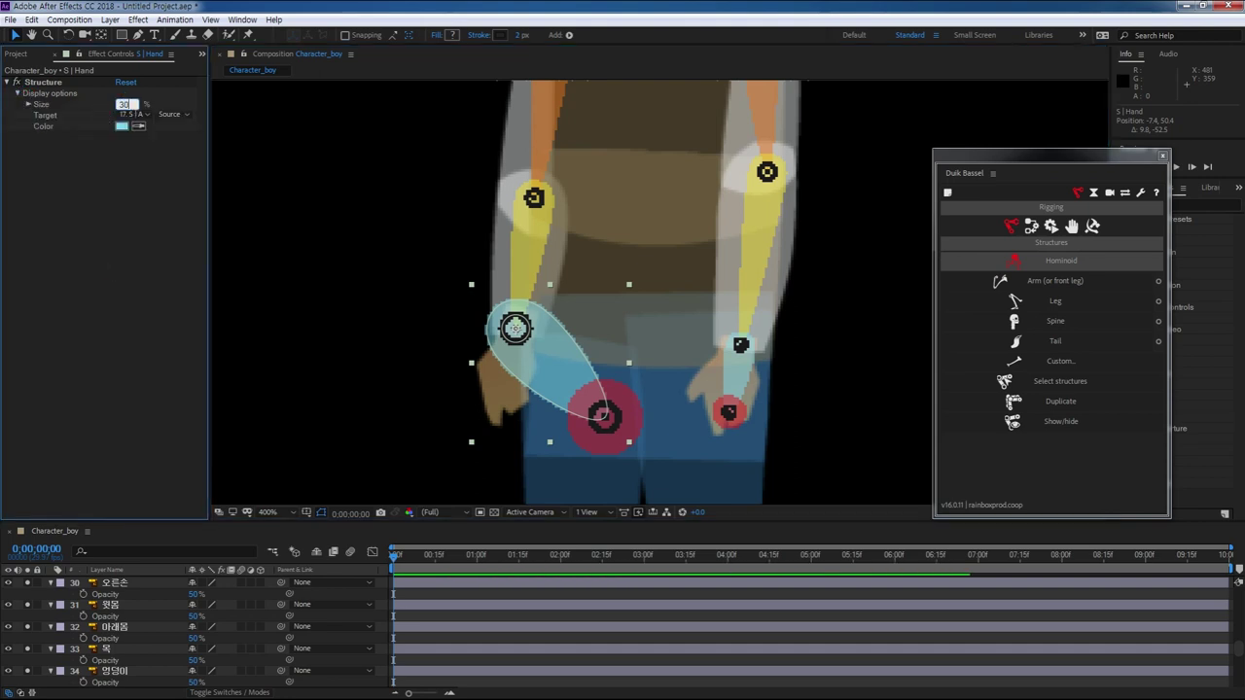
key(Return)
- Move the S | Arm Tip structure onto the fingers of the second hand and set its size to 30%
click(603, 419)
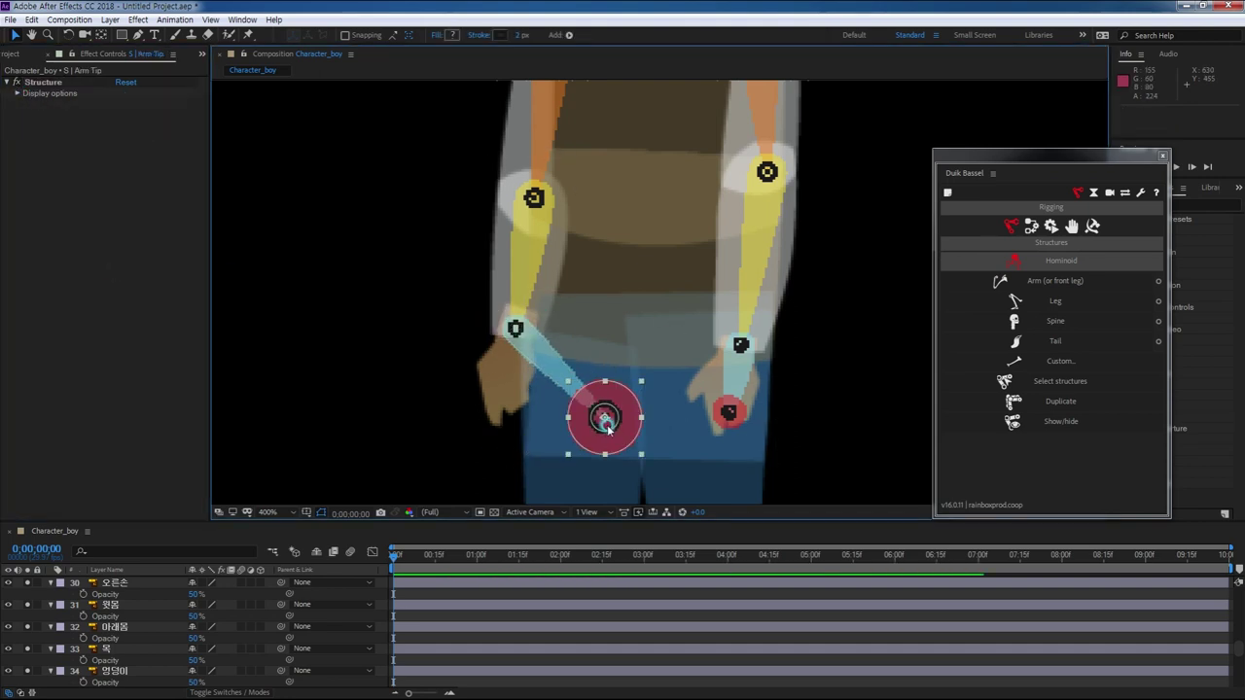
drag(604, 420, 505, 402)
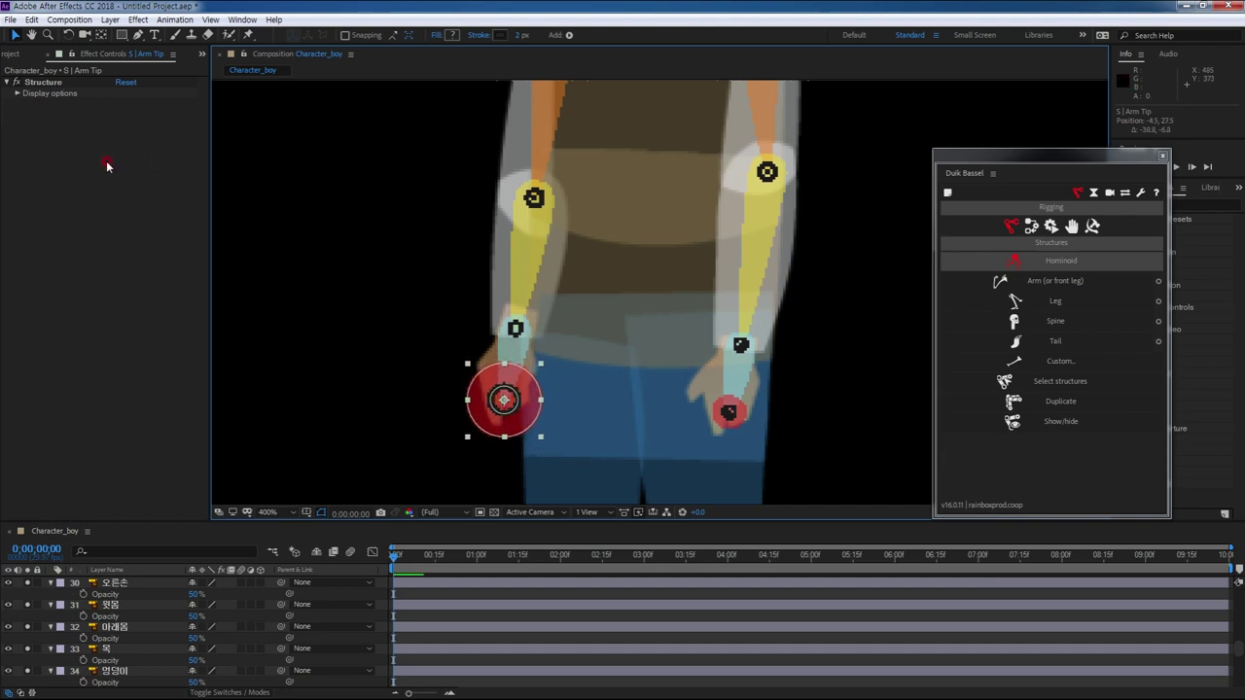
click(16, 93)
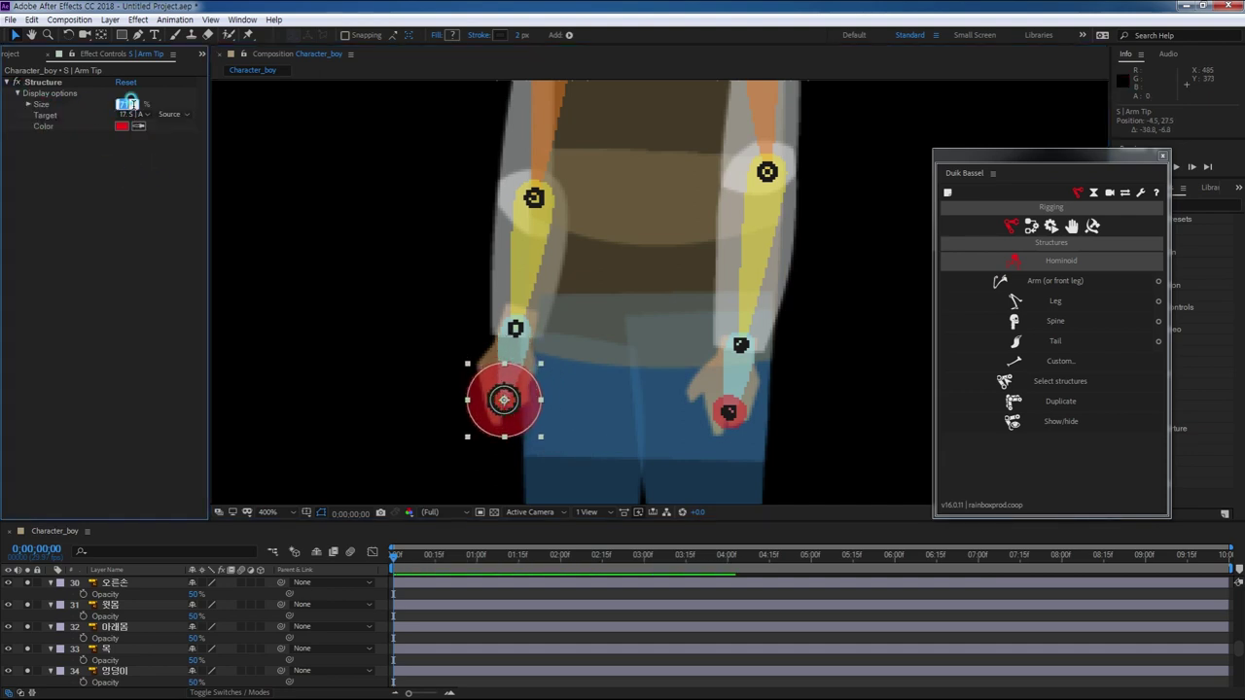
text(30)
key(Return)
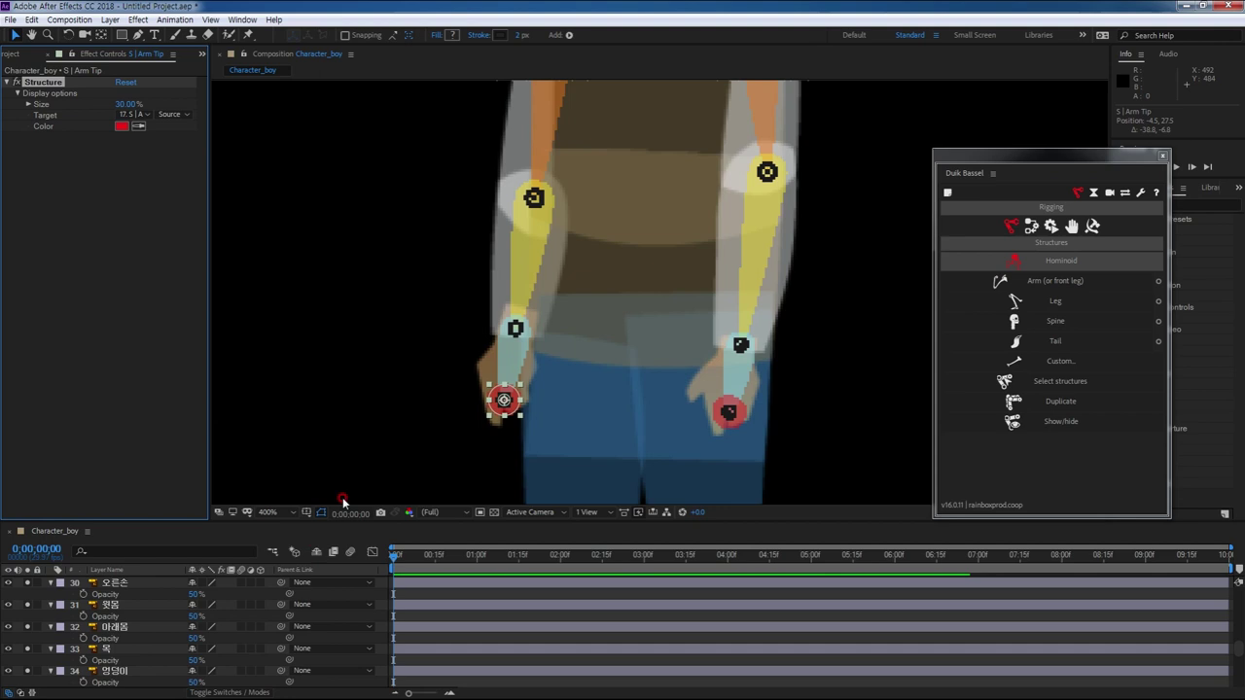
click(439, 420)
- Turn off solo for all the arm structure layers, from S | Arm Tip 2 down to S | Arm
drag(720, 388, 640, 258)
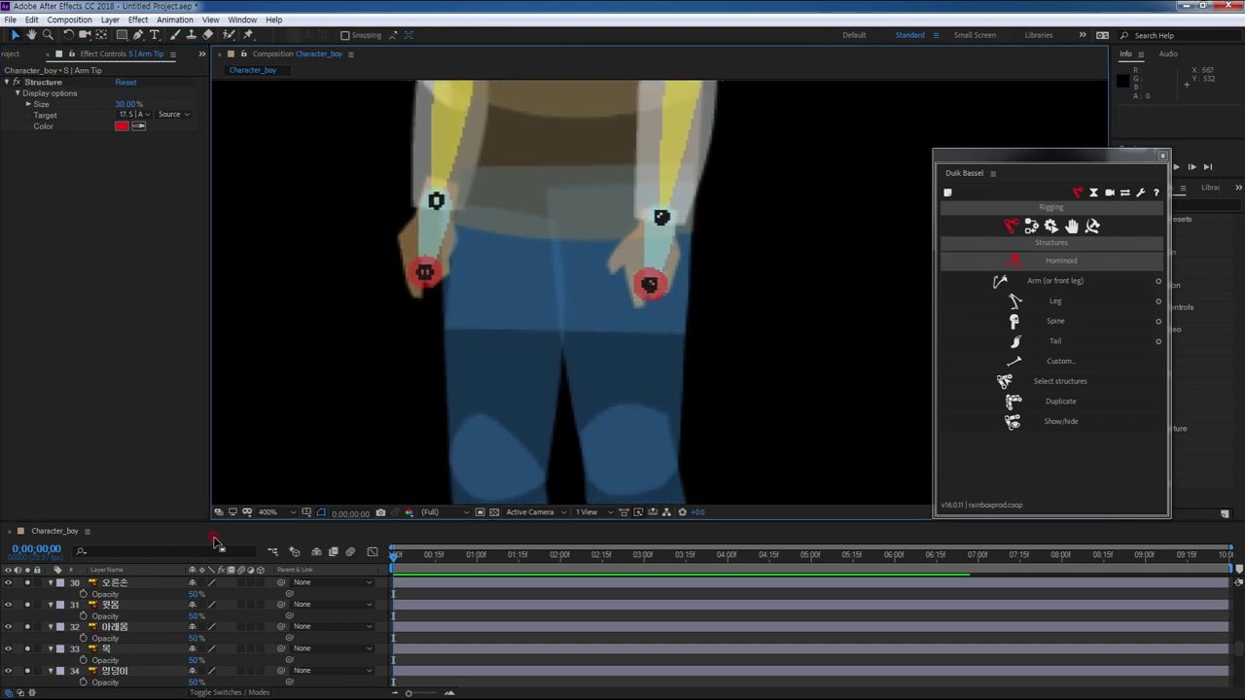
drag(232, 521, 232, 387)
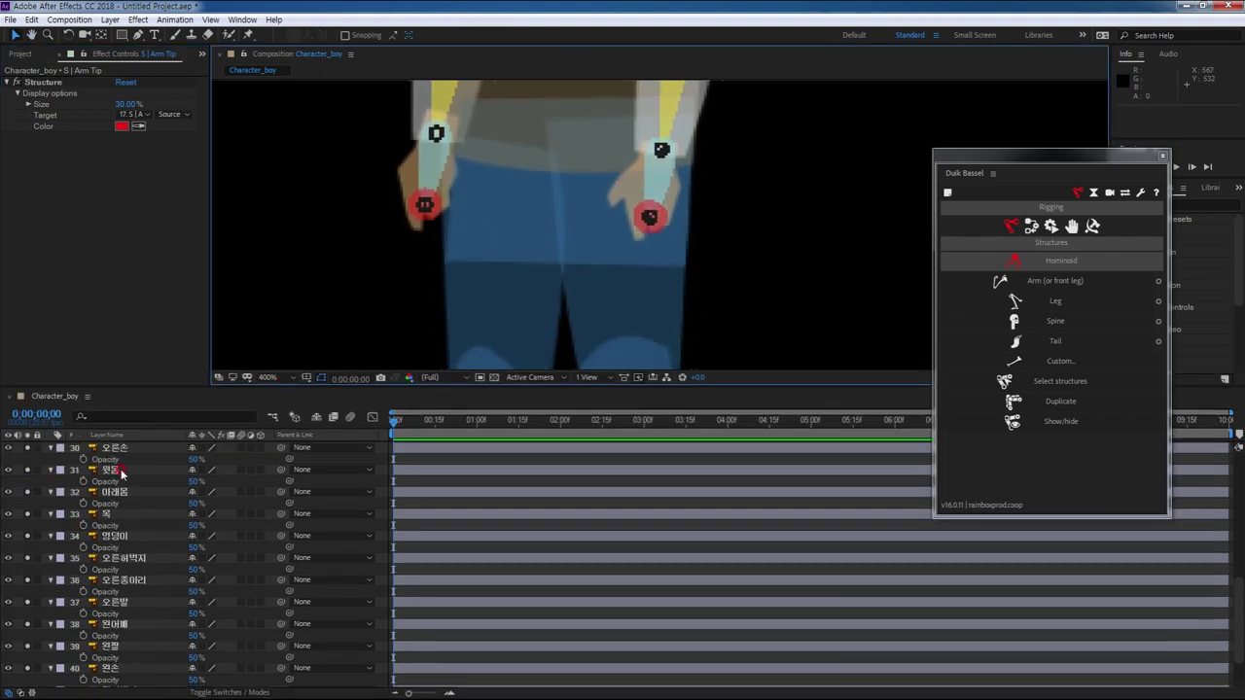
scroll(136, 580, up, 6)
scroll(118, 607, down, 1)
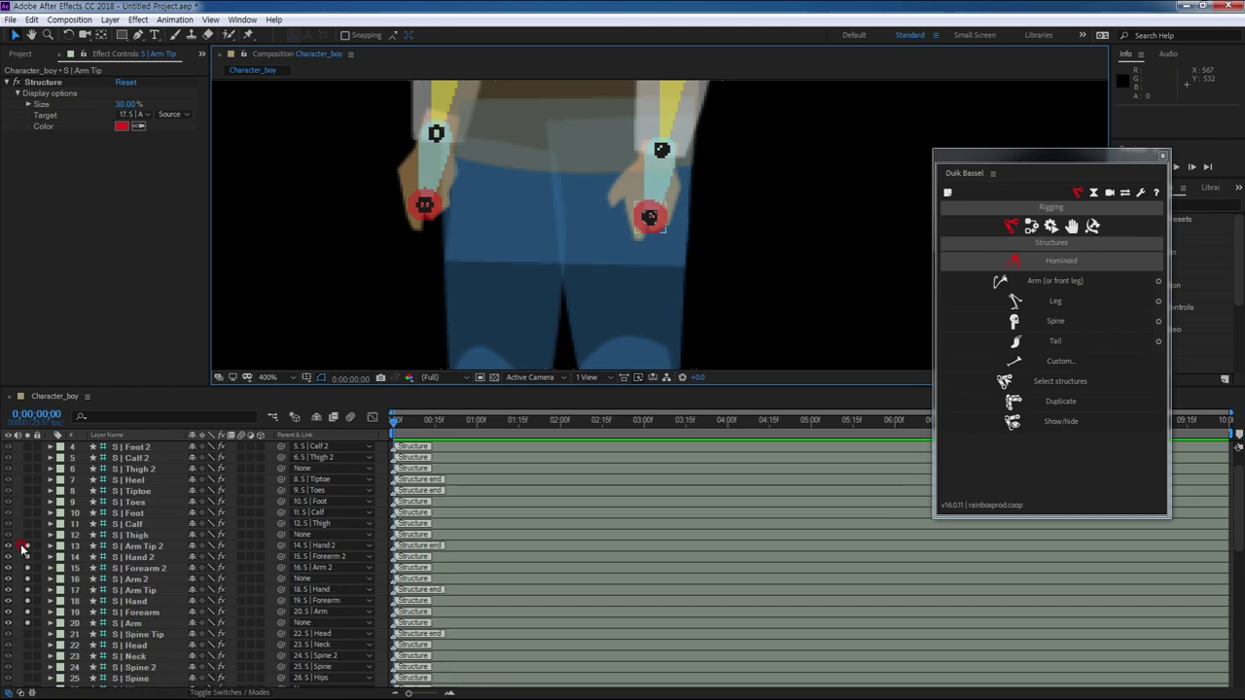
drag(25, 548, 27, 621)
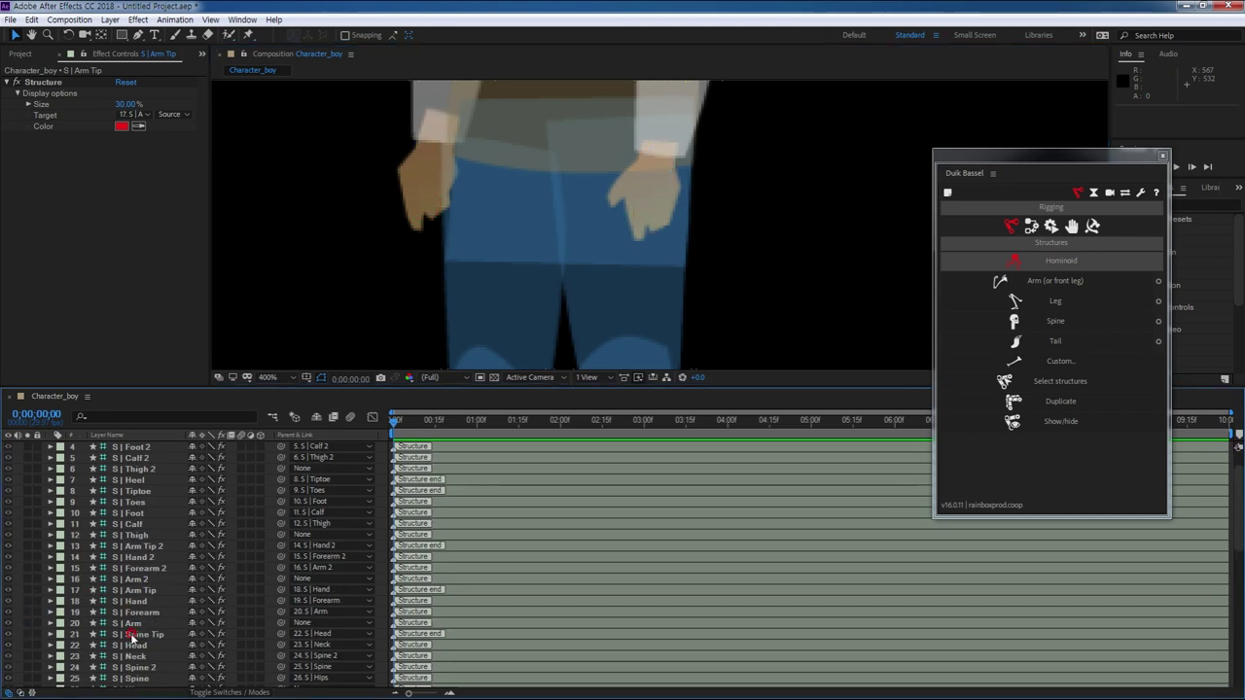
- Solo the twelve leg structure layers, from S | Heel 2 down to S | Thigh
scroll(143, 478, up, 1)
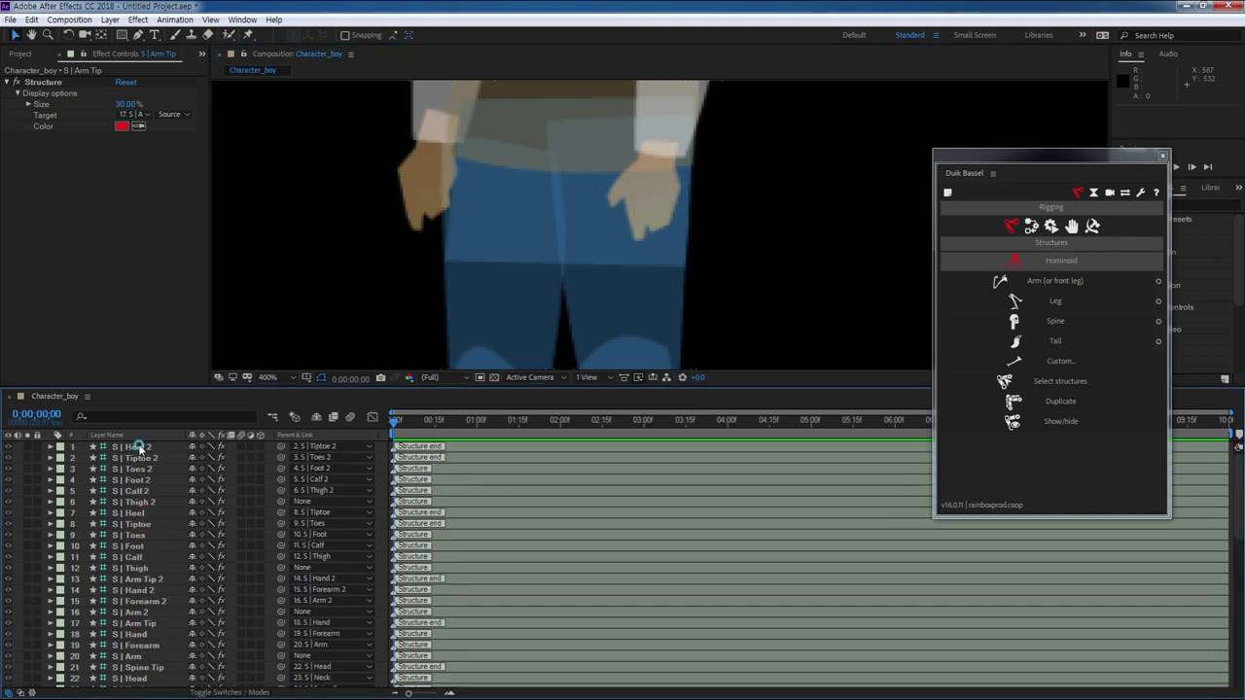
click(139, 448)
shift+click(70, 566)
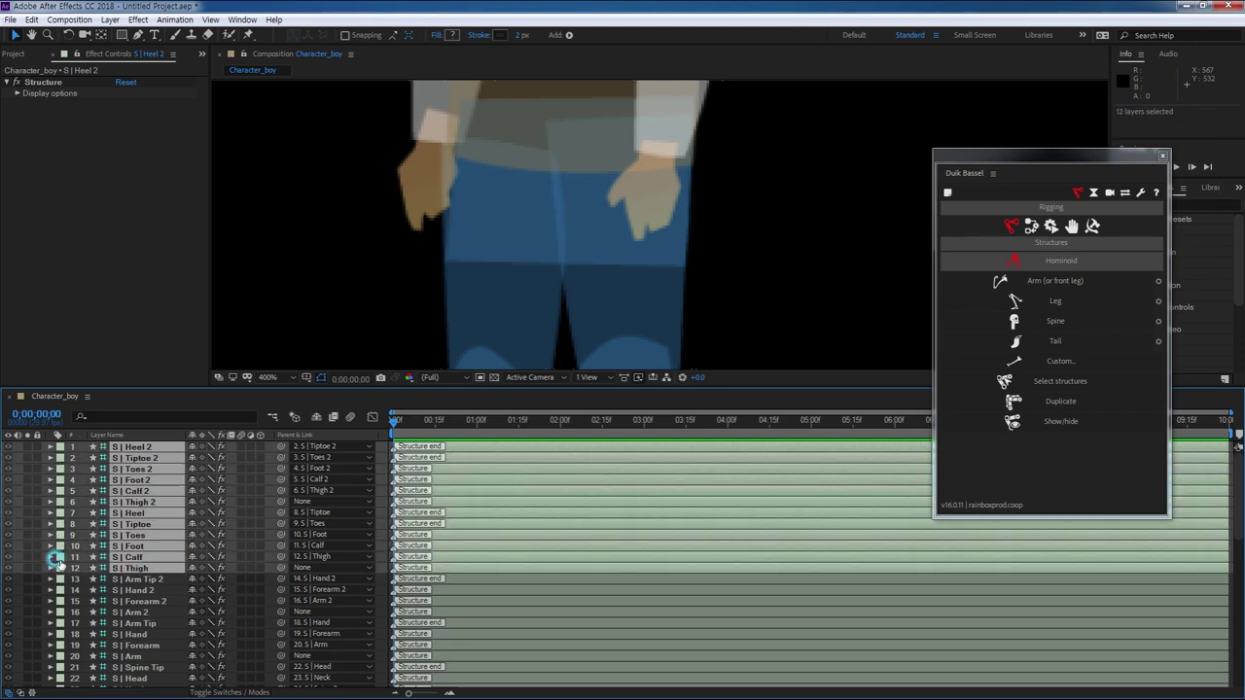
click(30, 568)
click(775, 237)
- Move the S | Thigh 2 structure onto the hip joint of its leg and set its size to 50%
drag(770, 215, 742, 256)
drag(580, 382, 580, 597)
click(584, 319)
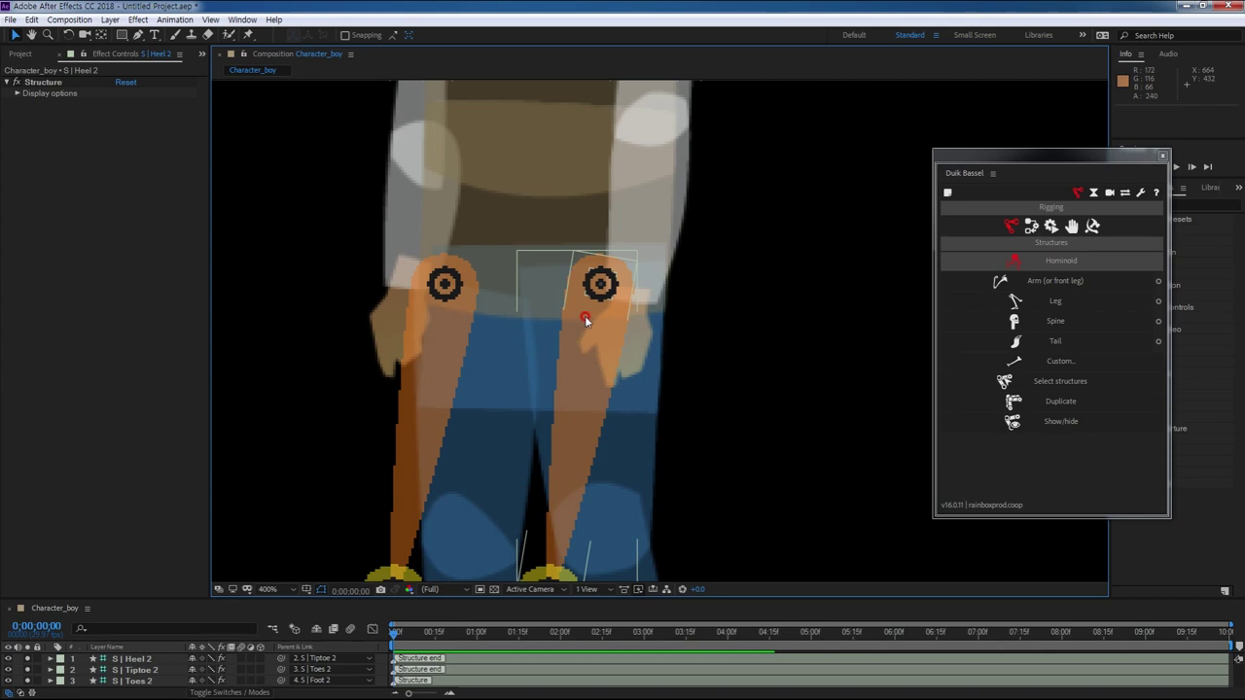
click(600, 295)
drag(600, 284, 608, 267)
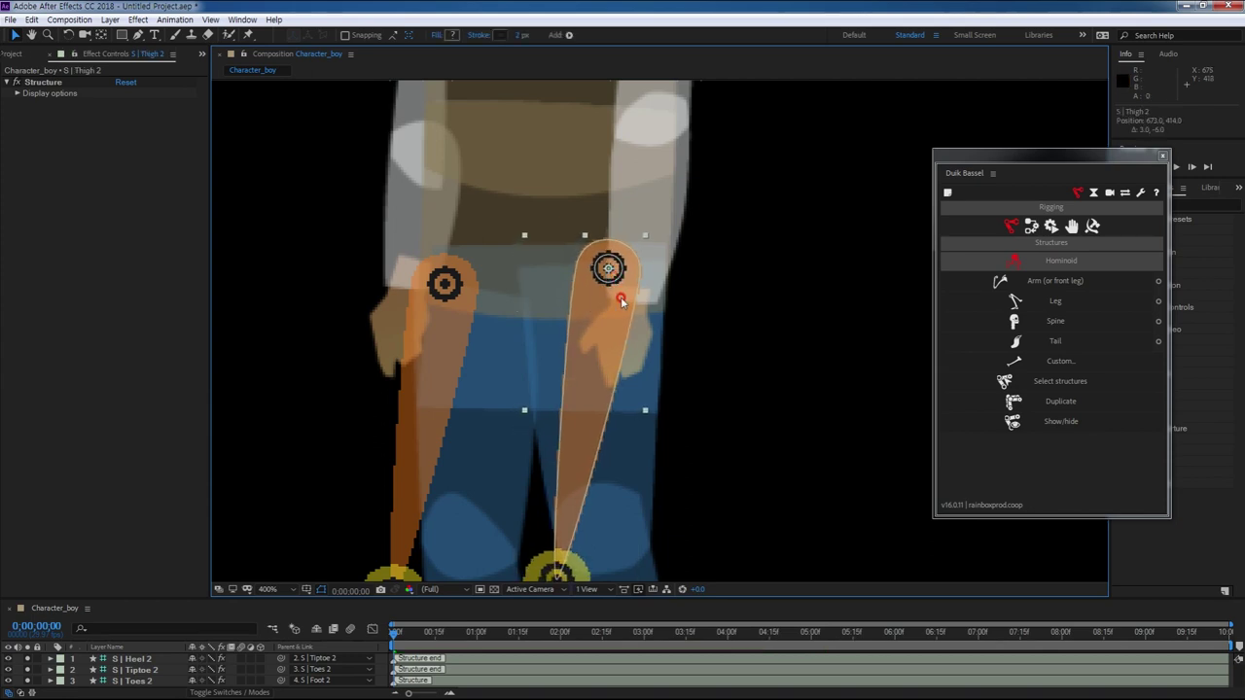
click(17, 93)
text(50)
click(109, 130)
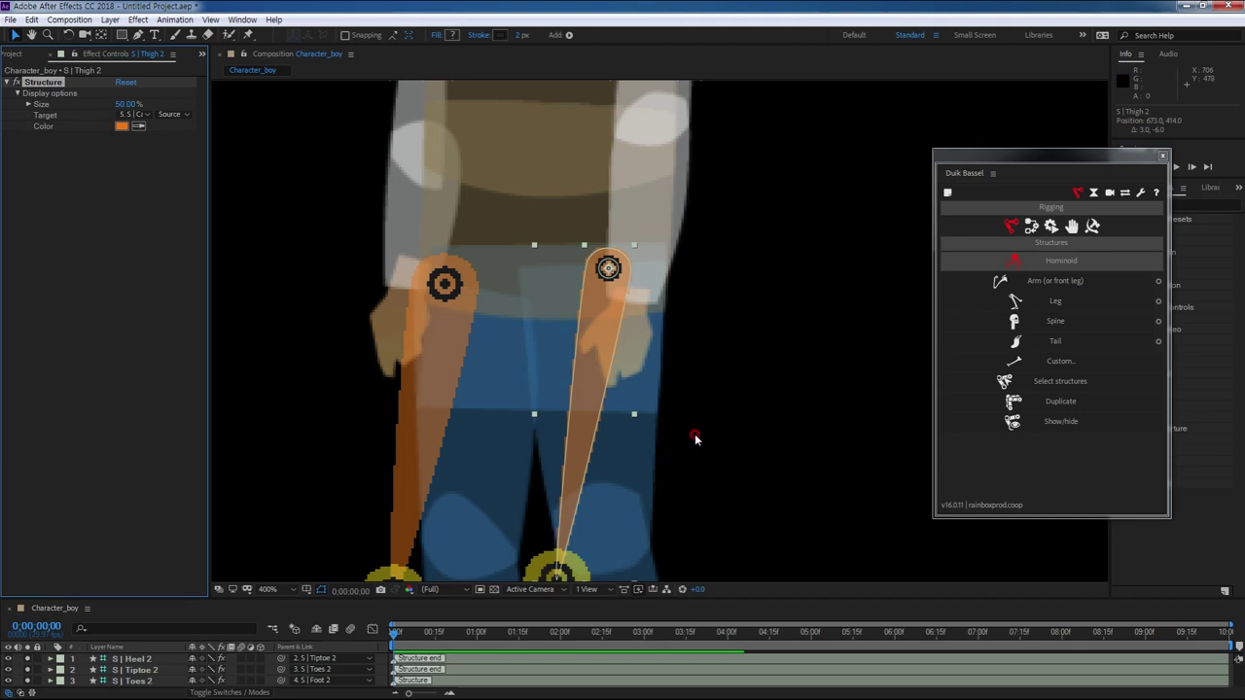
- Move the S | Calf 2 structure onto the knee of the same leg and set its size to 50%
key(space)
drag(695, 438, 653, 288)
key(v)
click(530, 440)
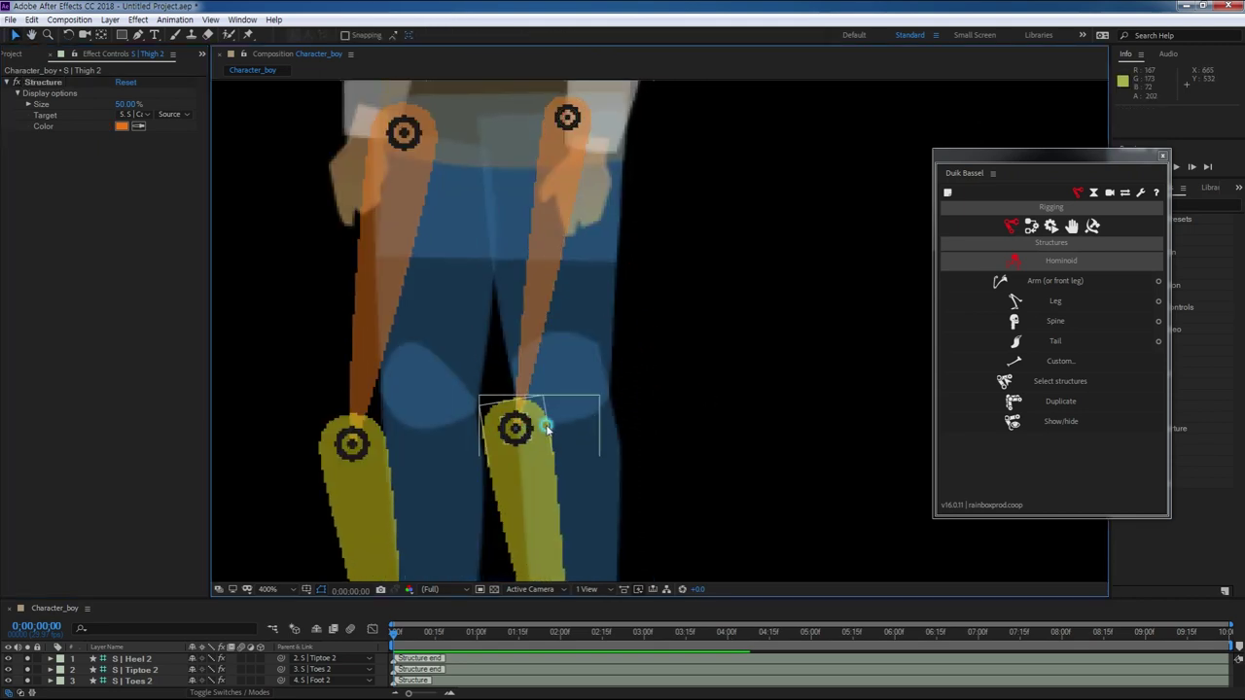
drag(516, 428, 568, 392)
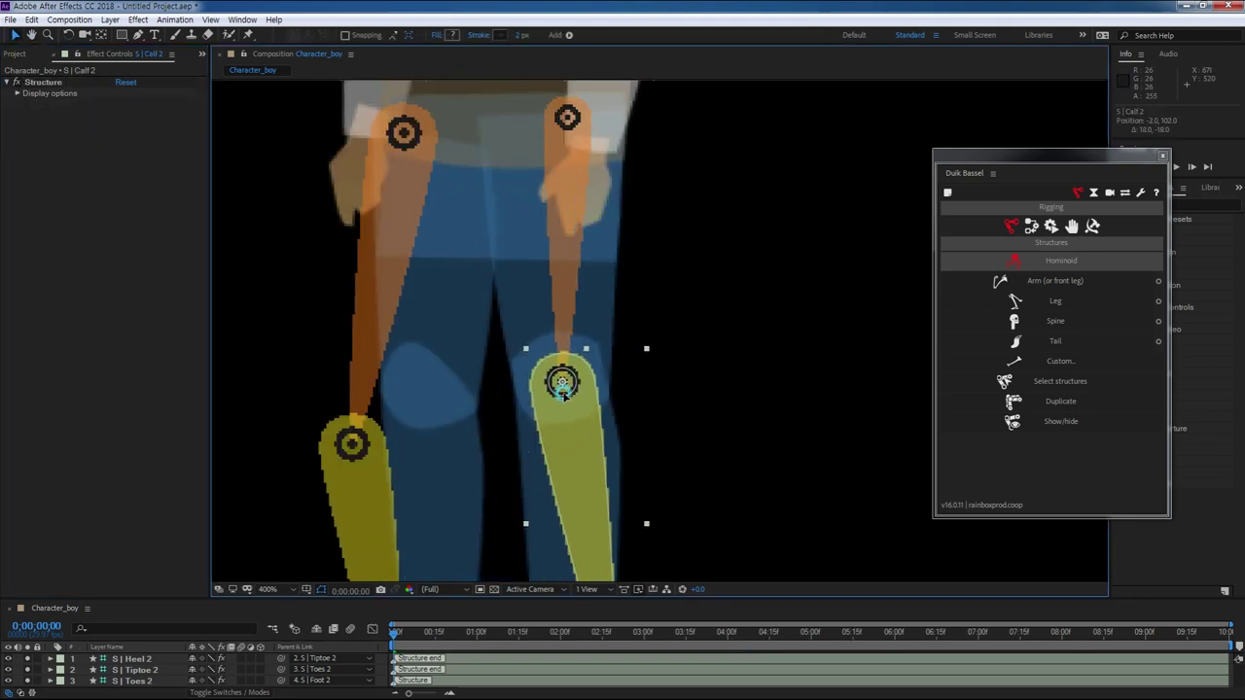
click(17, 93)
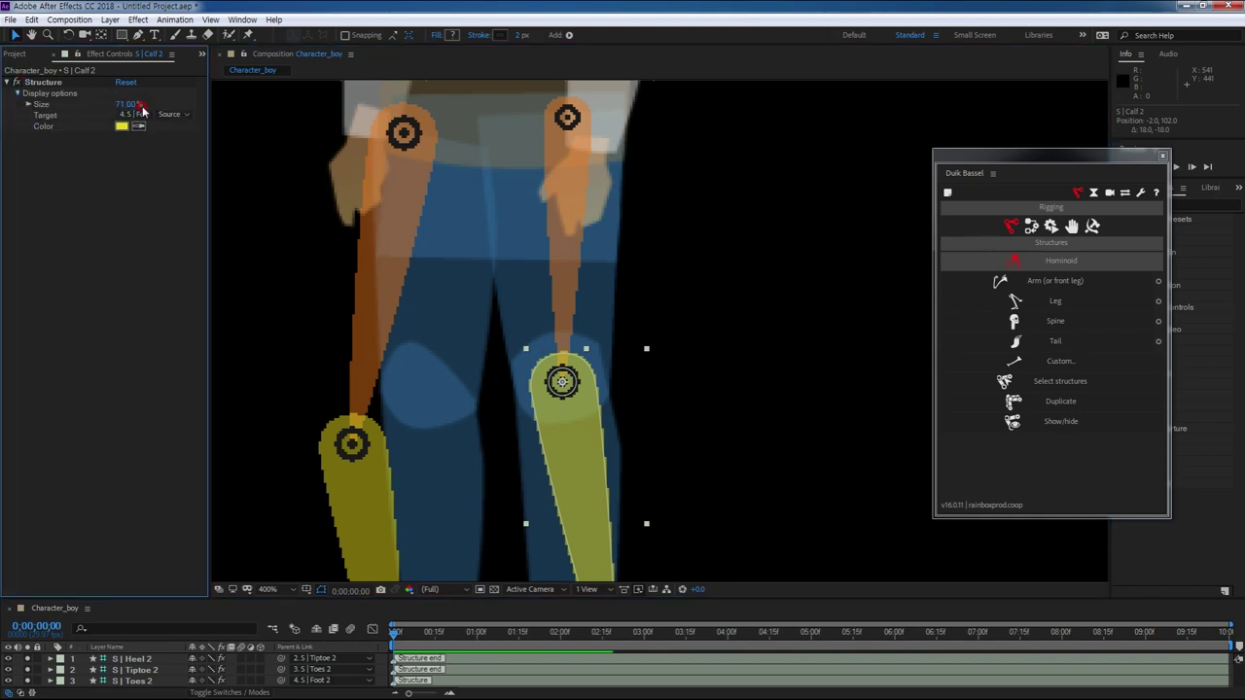
key(Return)
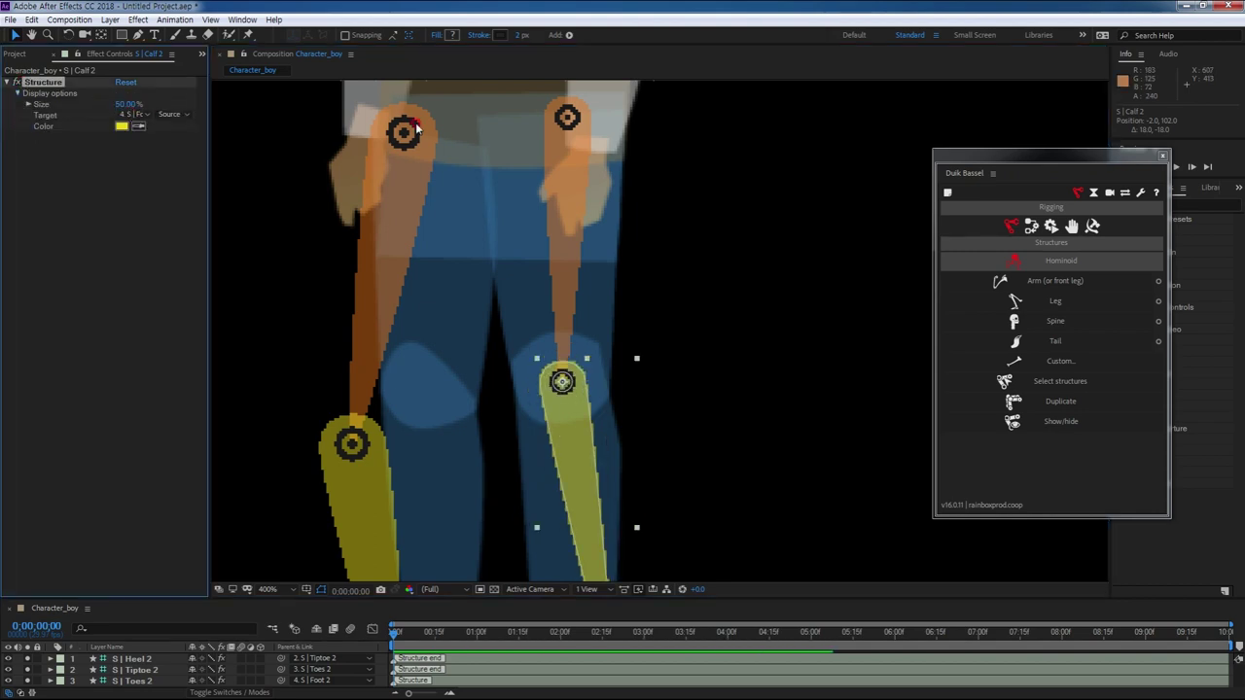
- Move the S | Foot 2 structure onto the ankle of the same leg and set its size to 30%
scroll(731, 232, down, 4)
drag(620, 509, 595, 422)
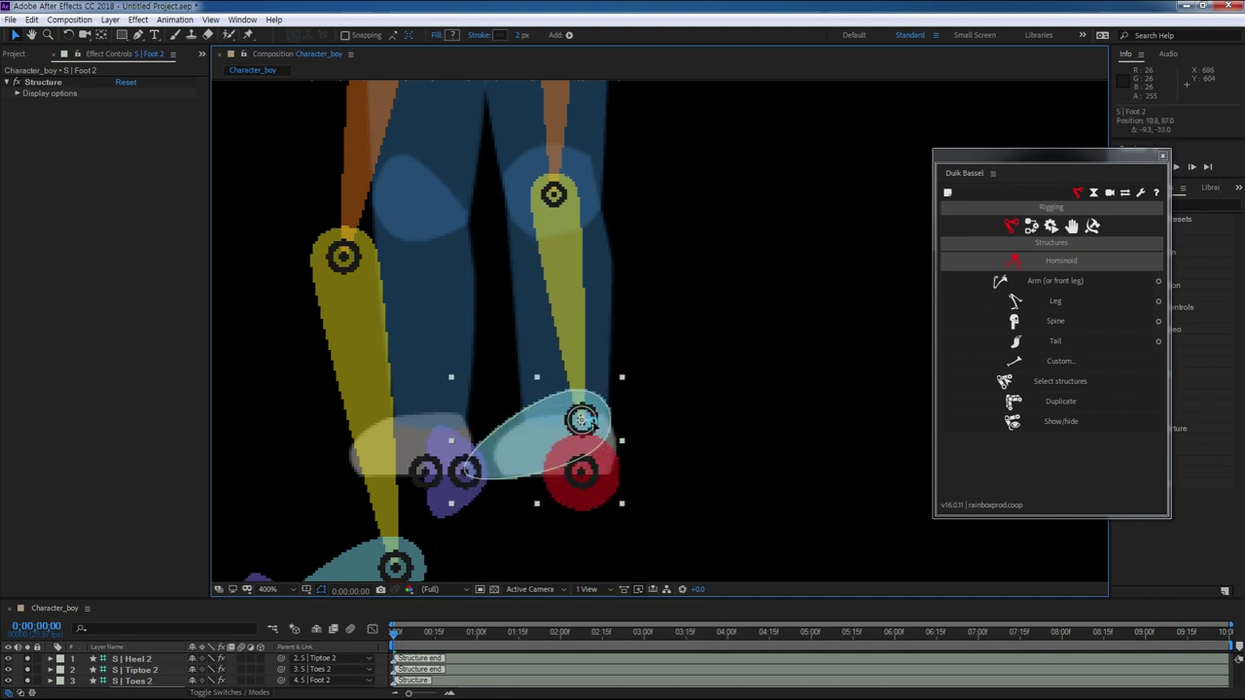
click(18, 93)
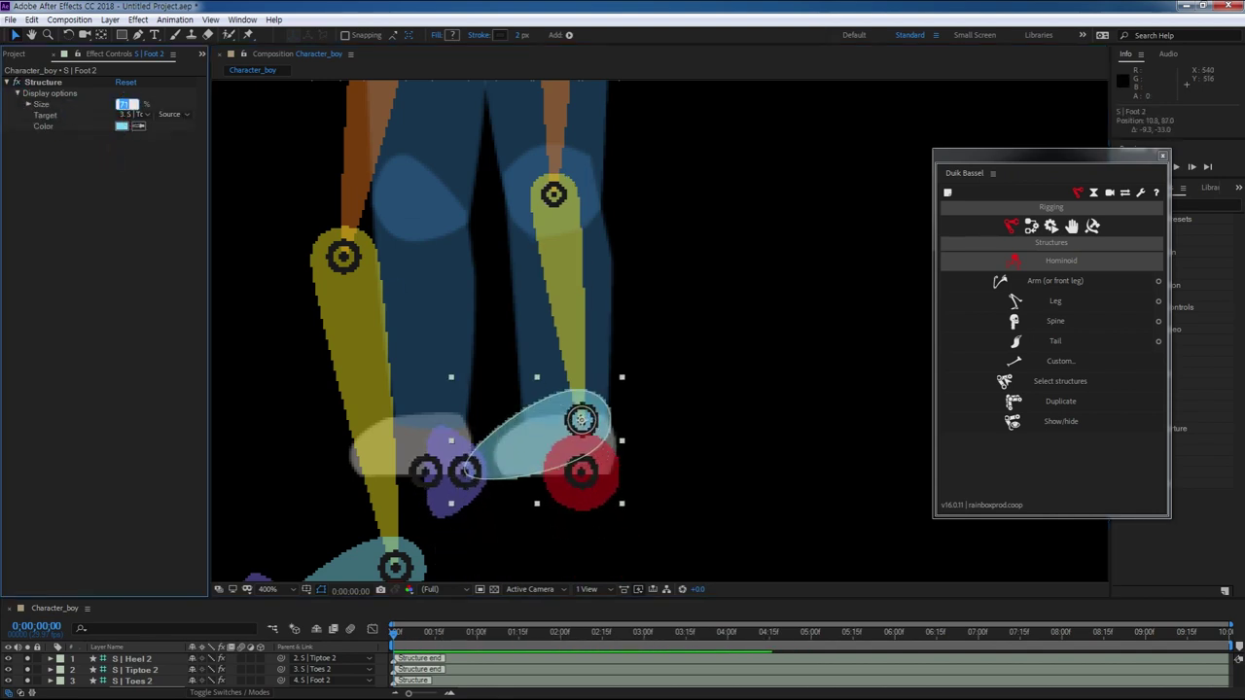
key(Return)
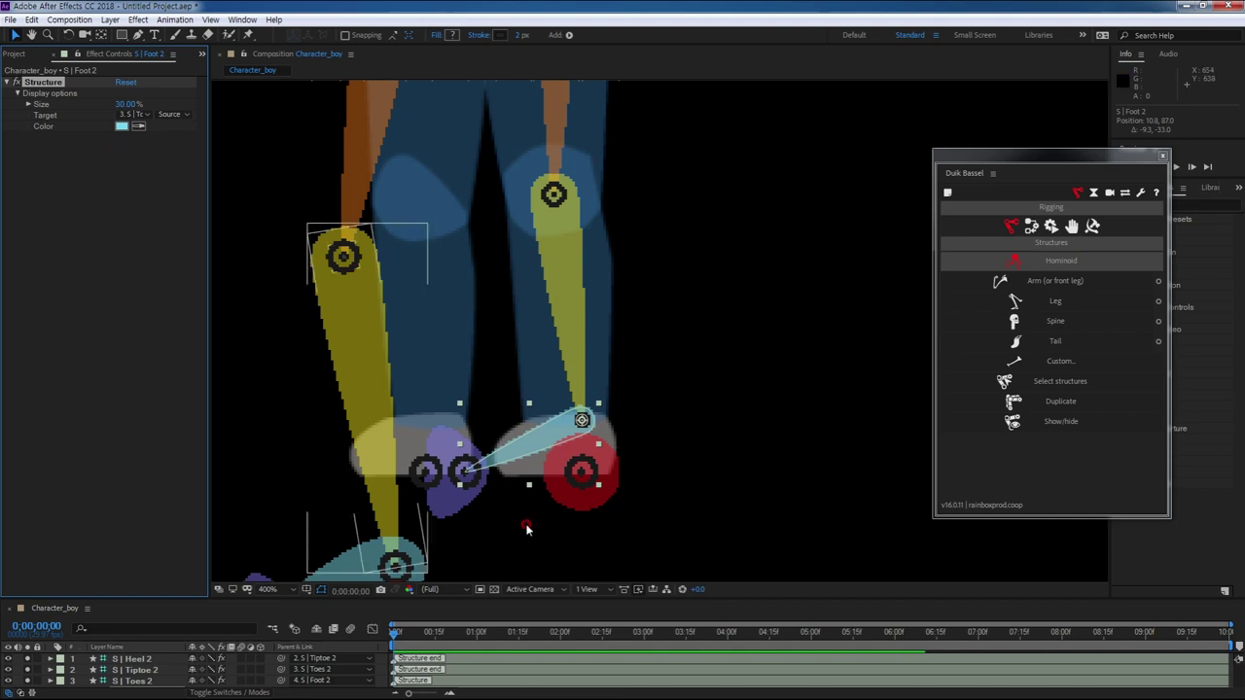
- Move the S | Toes 2 structure onto the front part of the same shoe and set its size to 30%
click(474, 484)
drag(479, 474, 550, 450)
click(18, 93)
click(120, 104)
text(3)
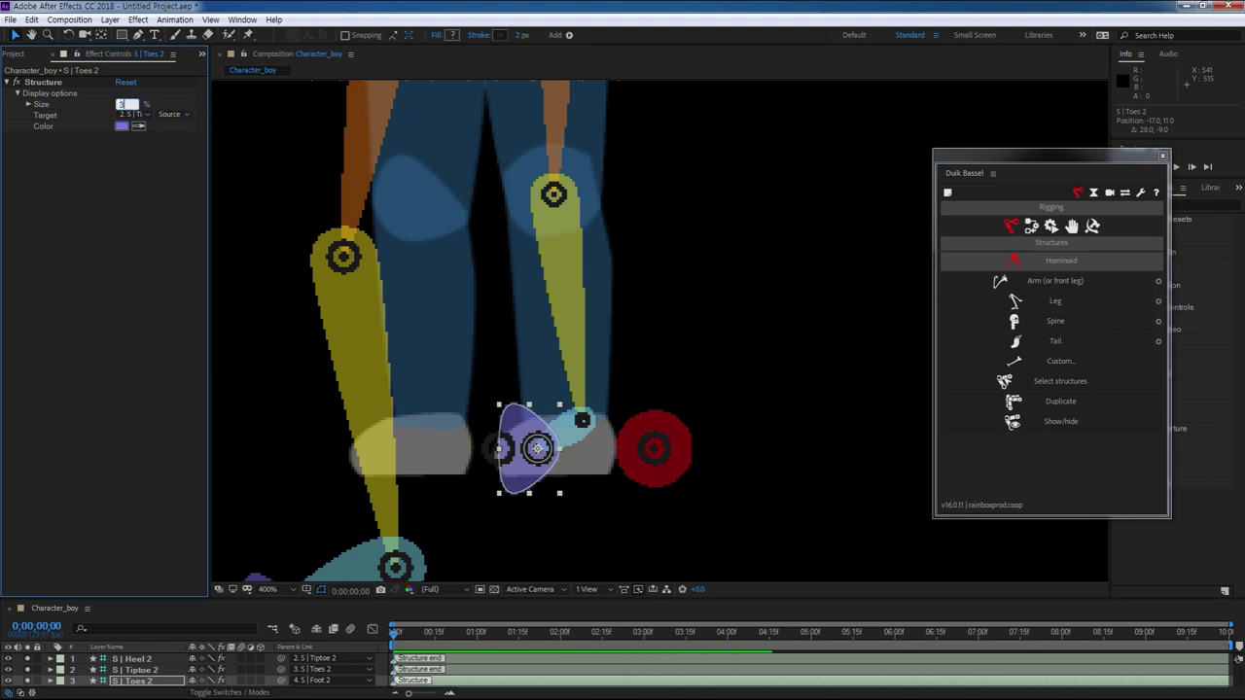
text(0)
key(Return)
click(510, 539)
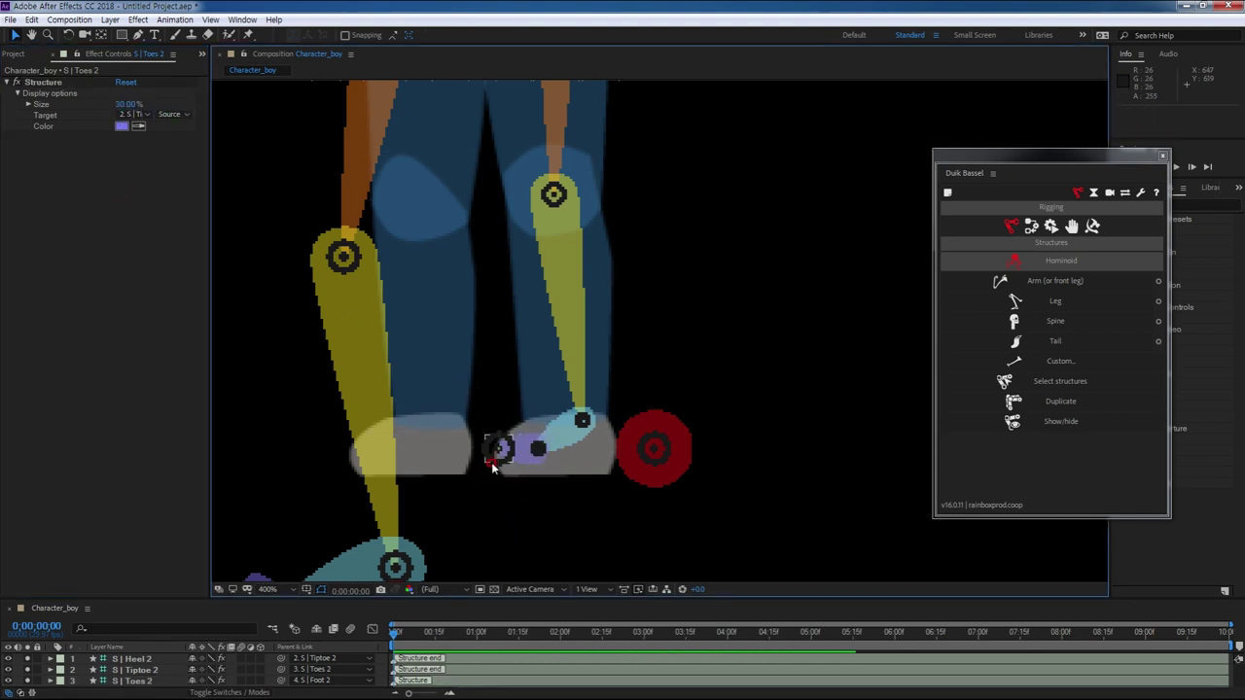
- Set the size of the S | Tiptoe 2 structure at the shoe's tip to 30%
click(496, 450)
click(19, 93)
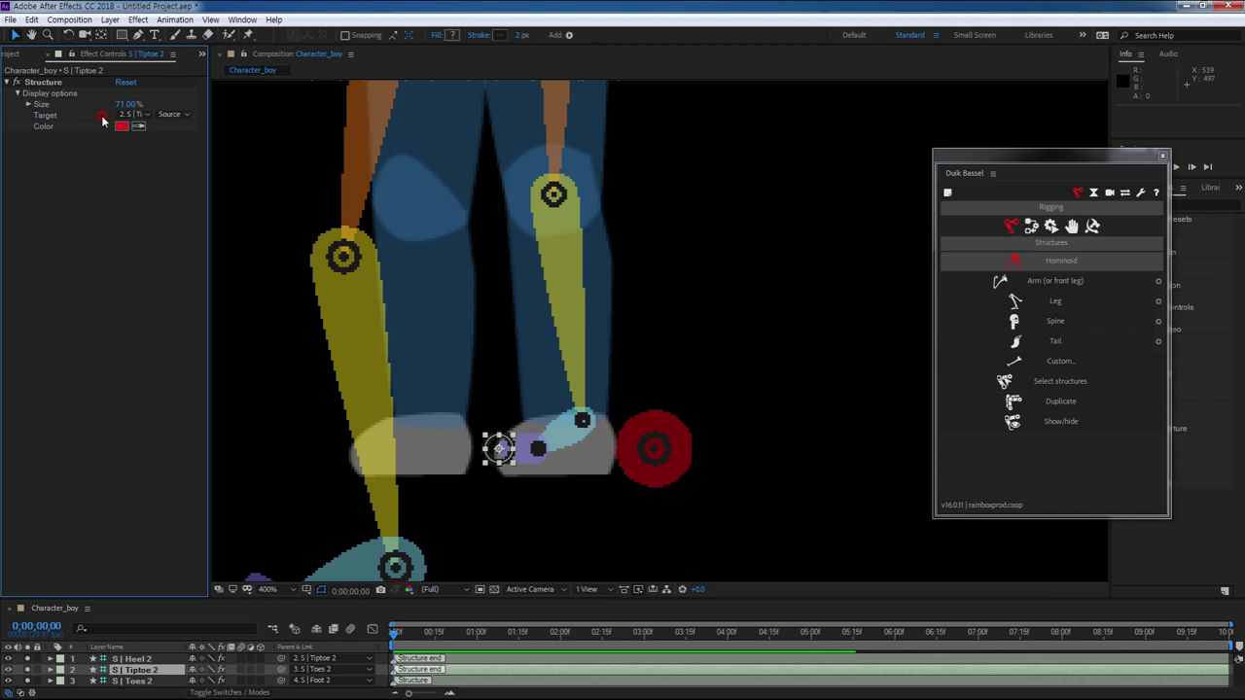
text(30)
key(Return)
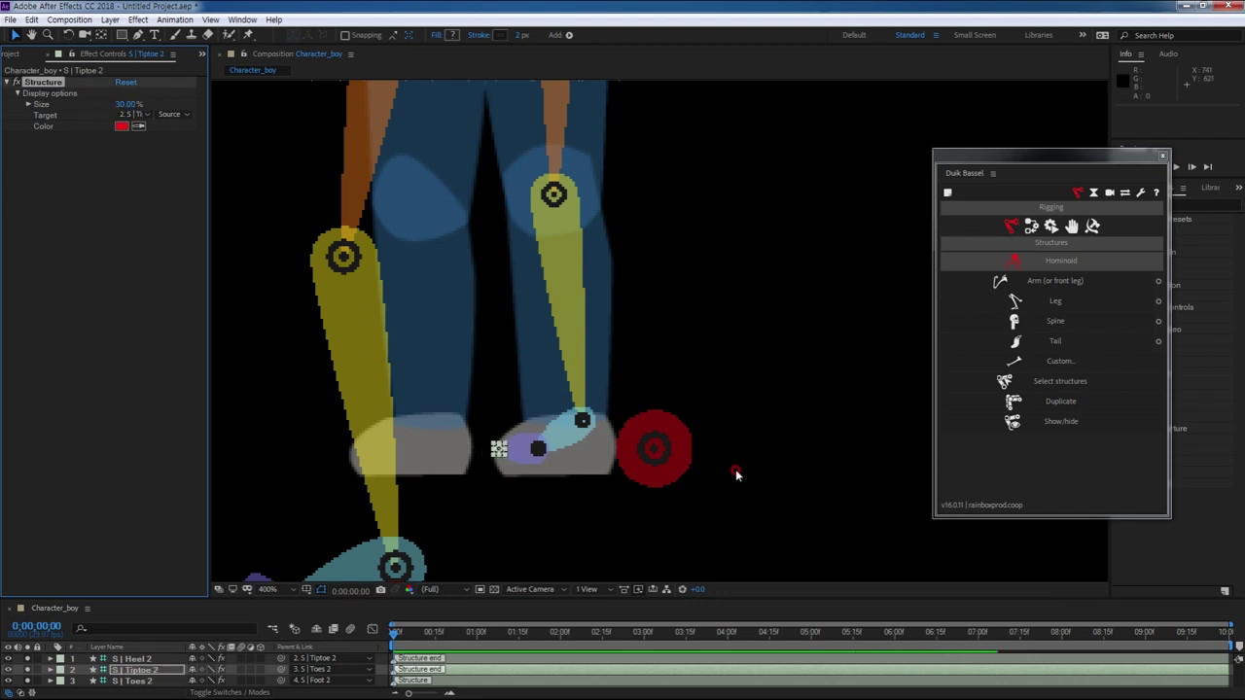
click(585, 528)
- Set the size of the S | Heel 2 structure to 30% and move it onto the heel of the same shoe
click(654, 450)
click(653, 451)
click(22, 93)
click(127, 104)
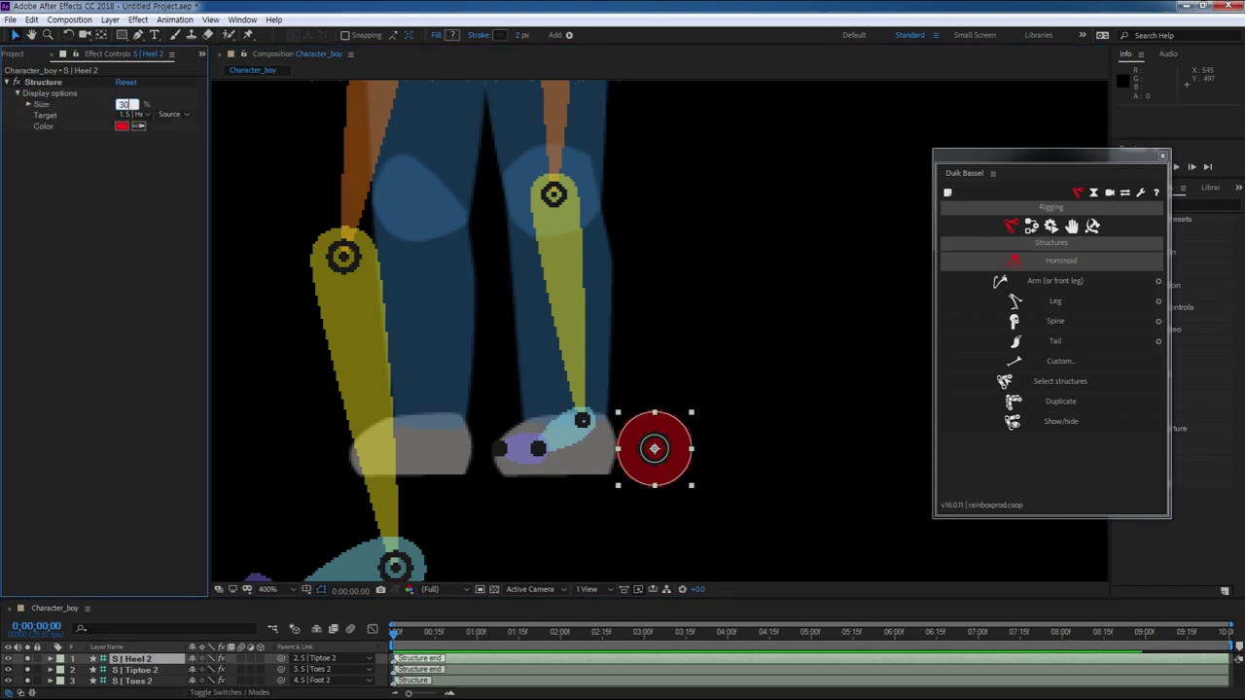
text(30)
key(Return)
drag(655, 449, 598, 447)
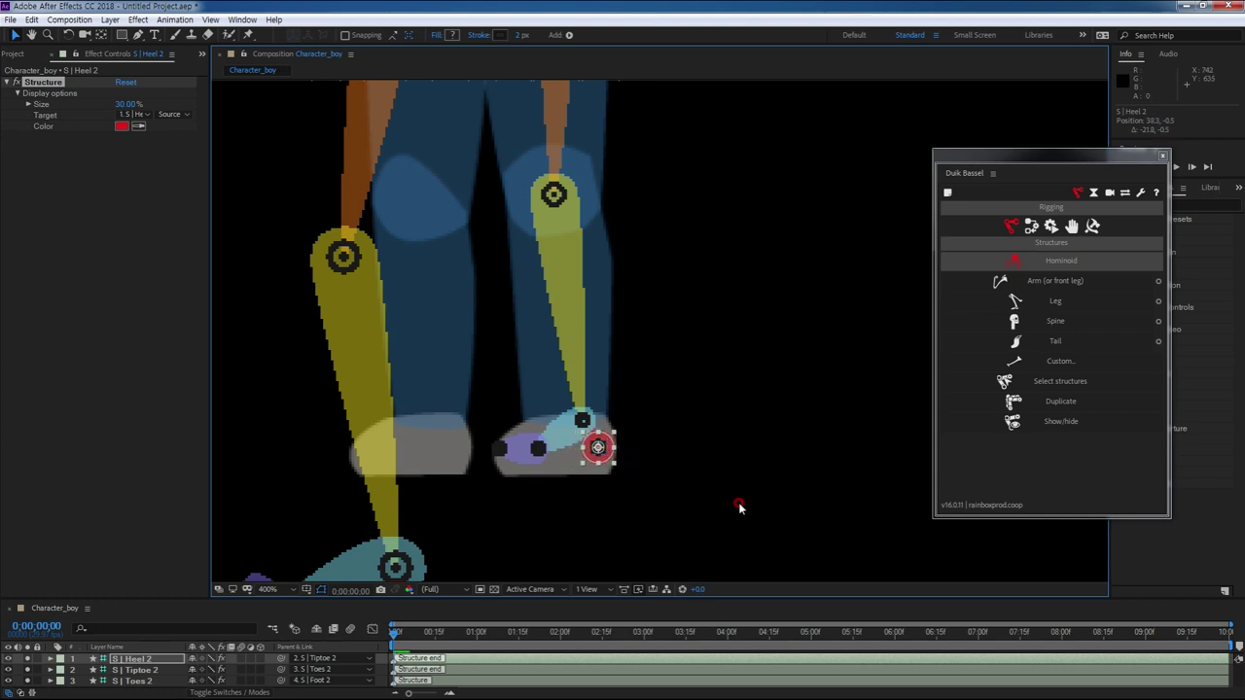
click(739, 507)
- Set the size of the S | Thigh structure to 50% and move it onto the other leg's hip joint
drag(691, 341, 775, 545)
drag(578, 340, 575, 460)
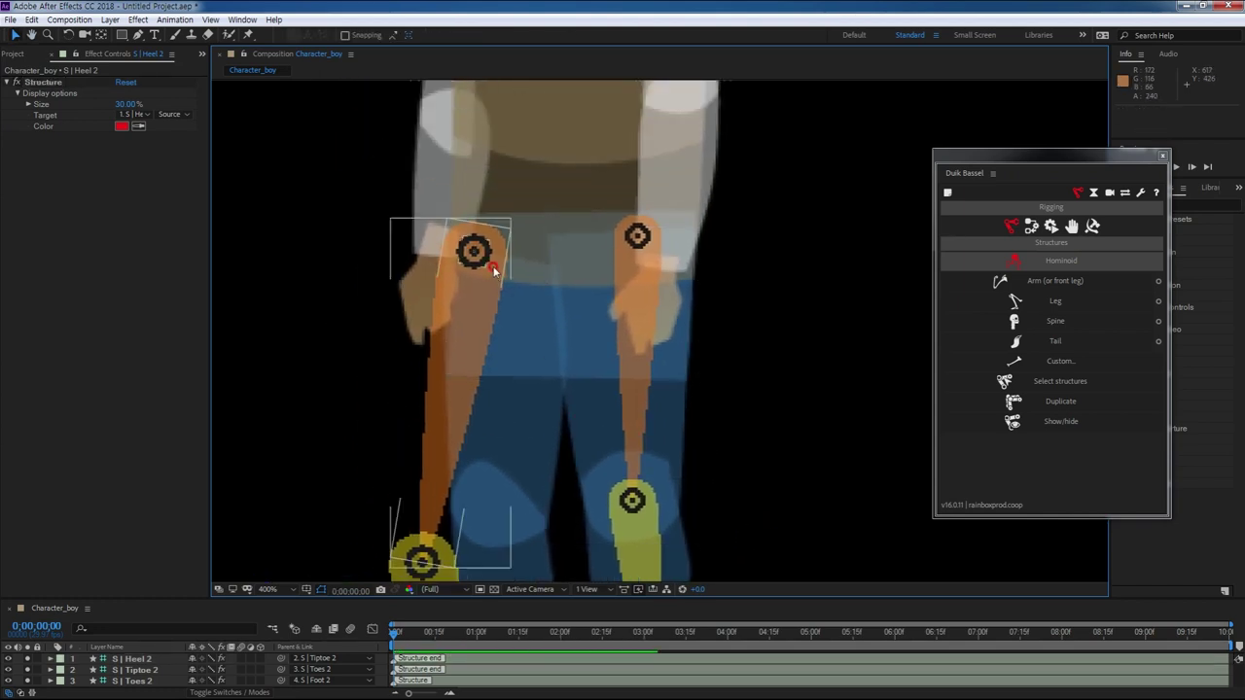
click(494, 272)
click(16, 92)
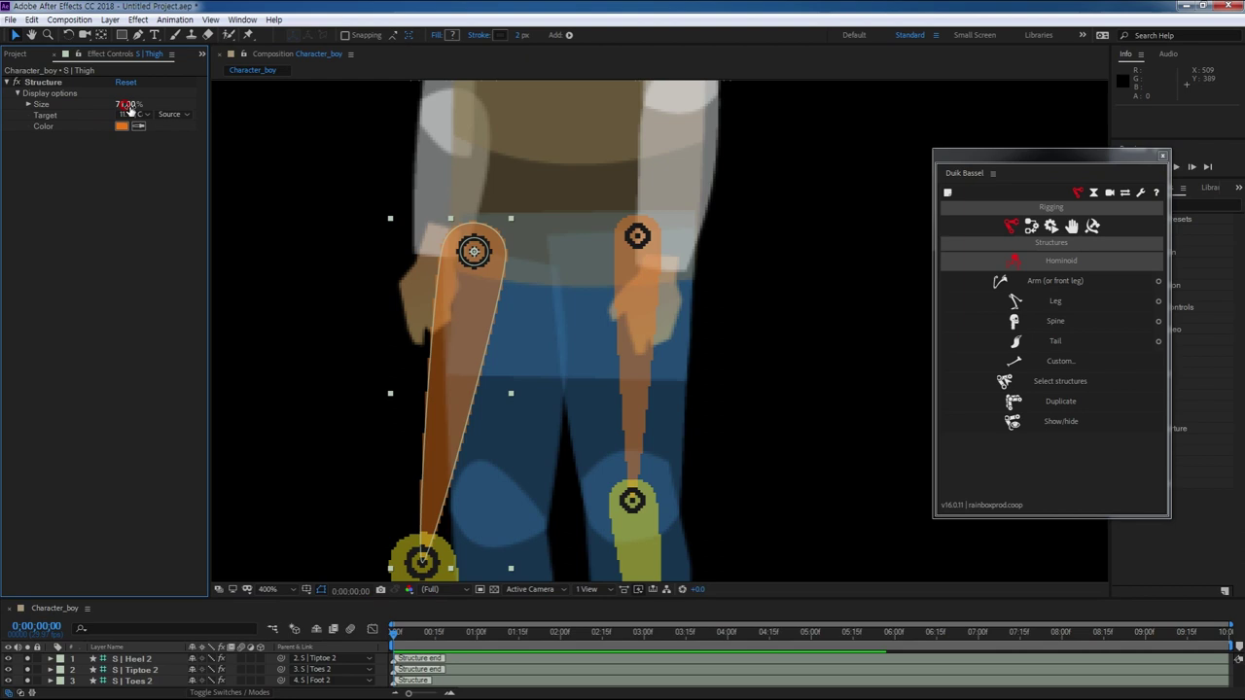
key(Return)
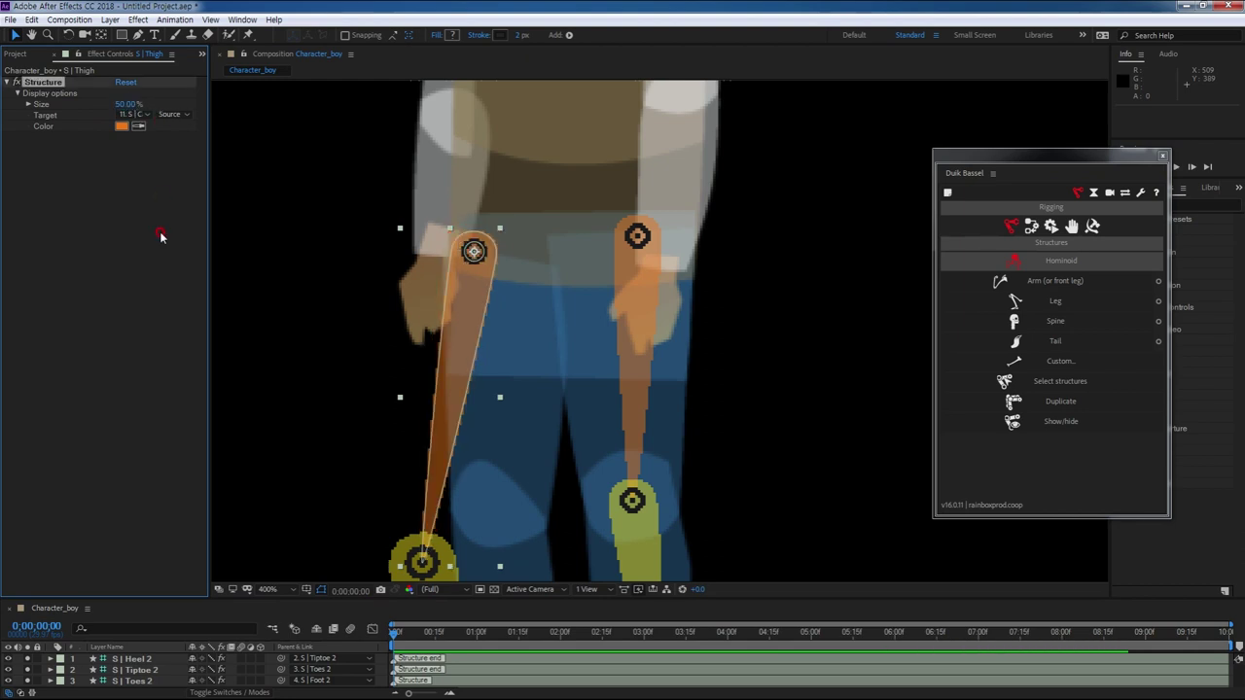
drag(483, 255, 520, 240)
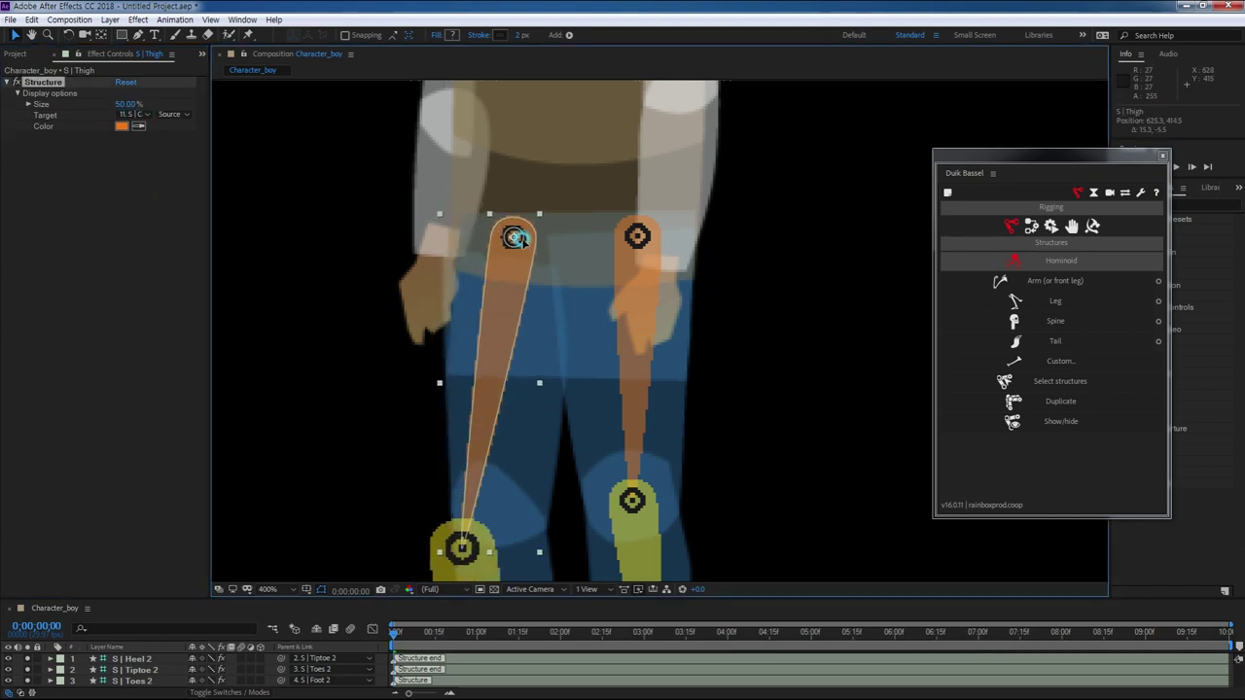
- Nudge the S | Thigh 2 structure level with S | Thigh and re-centre S | Calf 2 on its knee
click(650, 228)
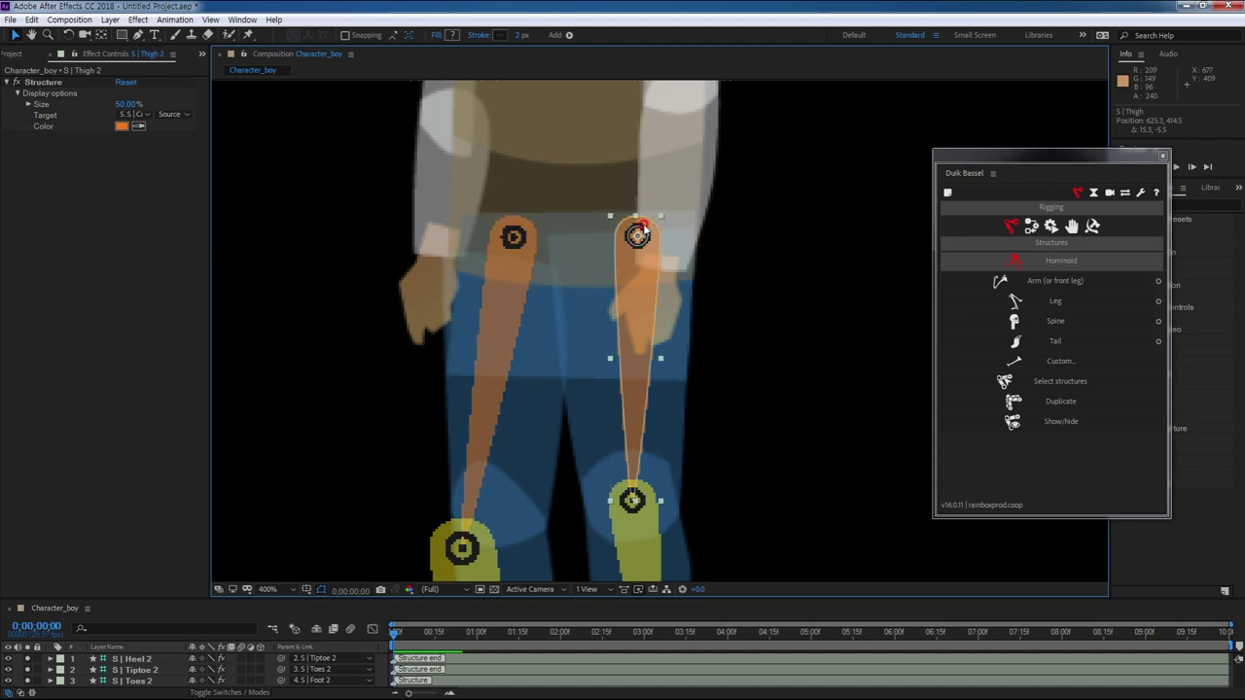
drag(650, 235, 642, 236)
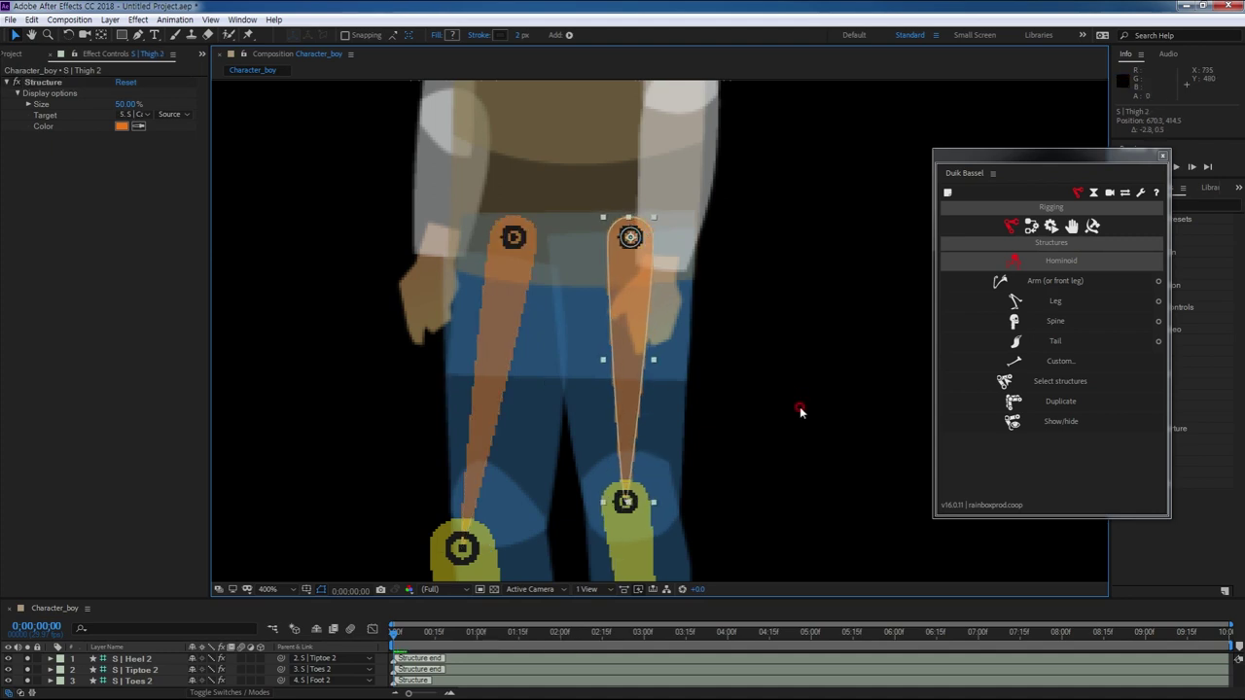
drag(747, 337, 665, 236)
click(717, 438)
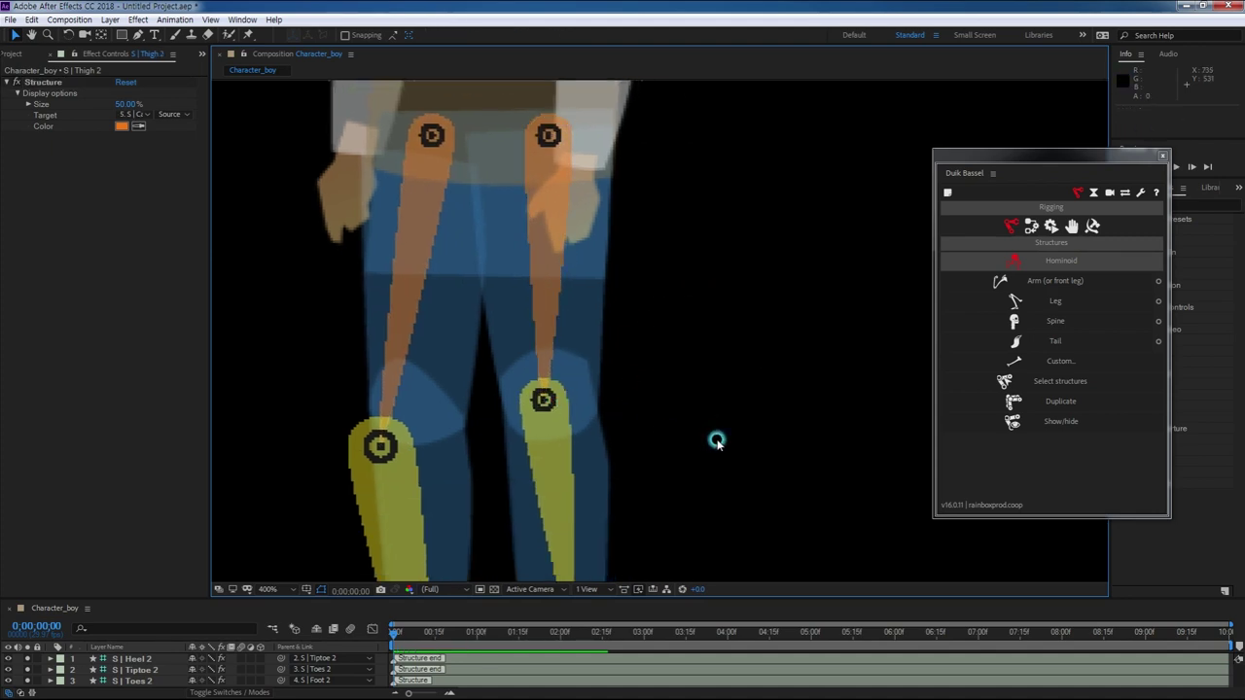
drag(717, 438, 653, 293)
click(487, 299)
click(492, 259)
drag(492, 258, 495, 257)
click(556, 399)
drag(585, 390, 778, 664)
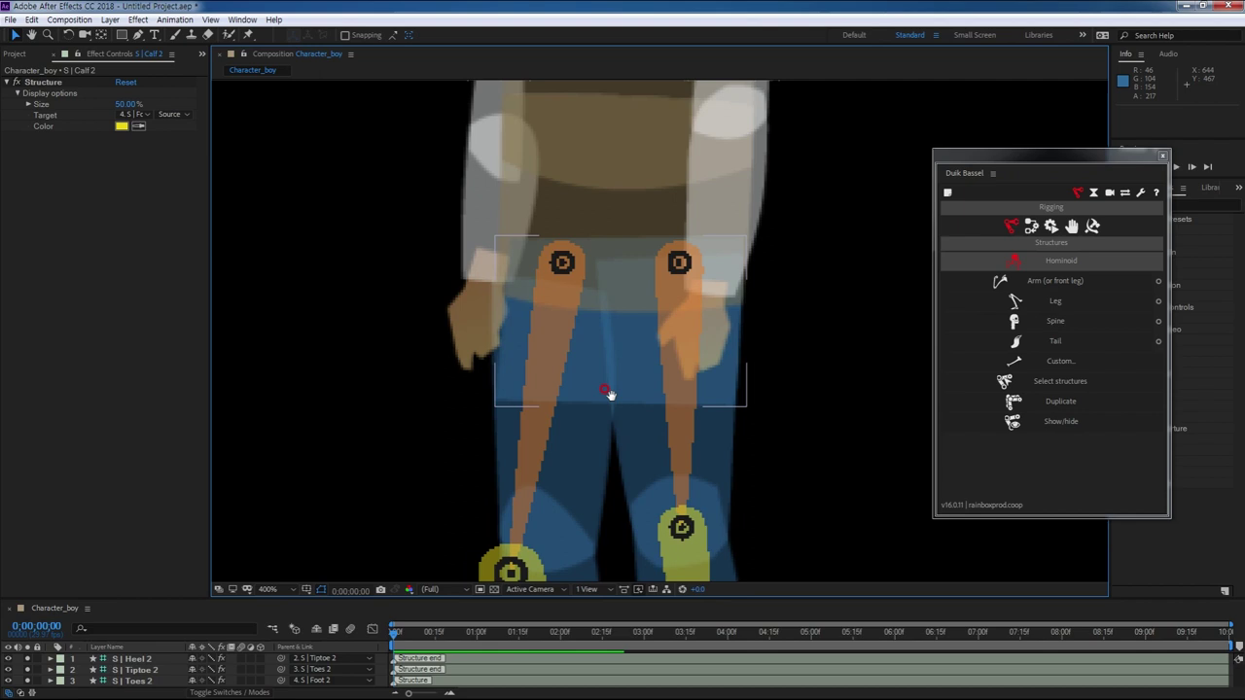
- Set the size of the S | Calf structure to 50% and move it onto the remaining leg's knee
drag(612, 403, 566, 271)
click(451, 465)
click(18, 95)
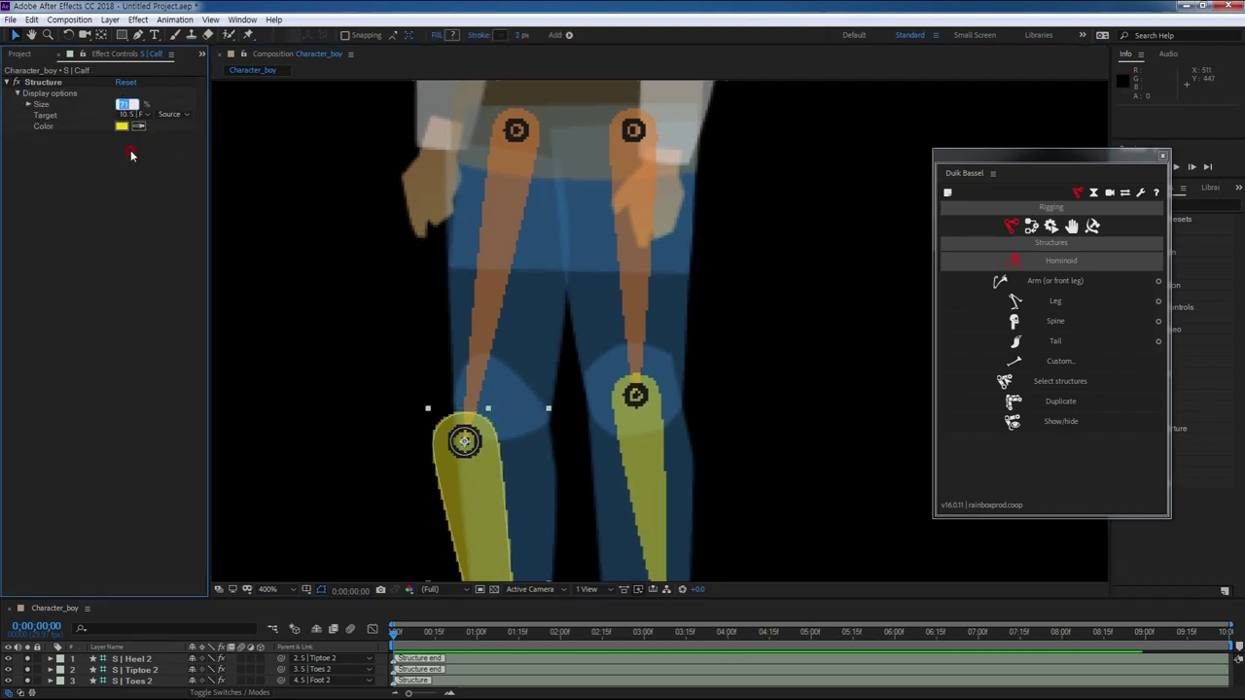
text(0)
key(Return)
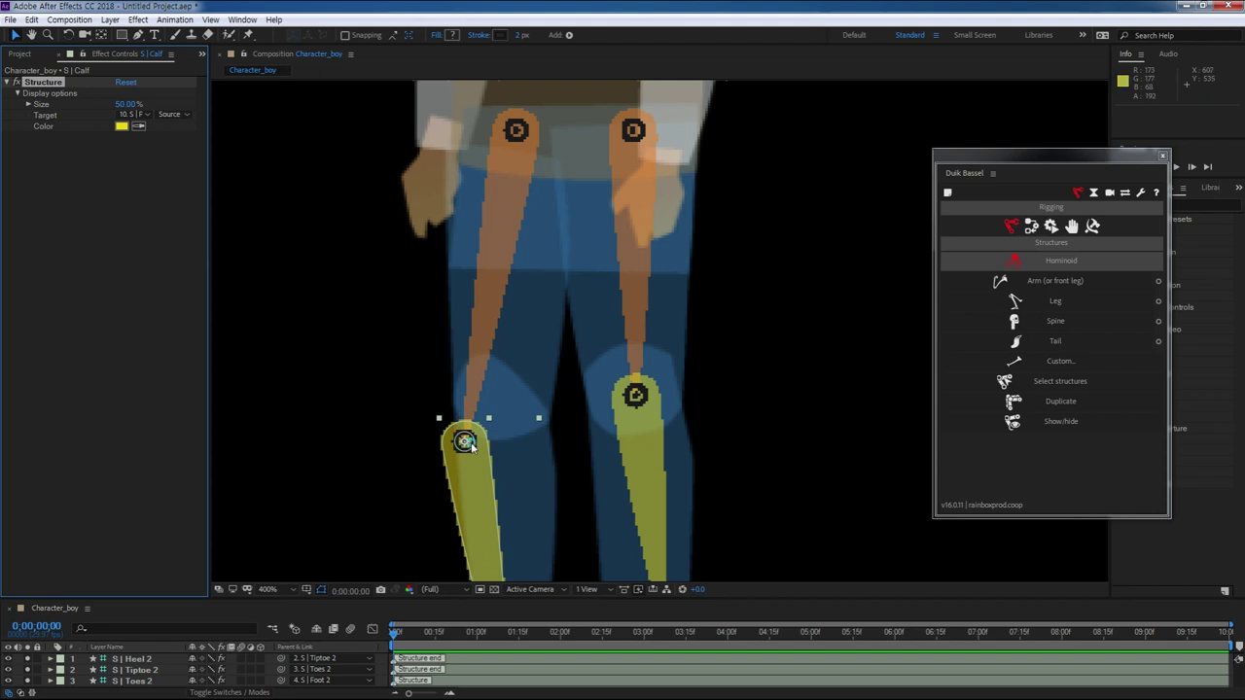
drag(468, 444, 494, 397)
- Move the S | Foot structure onto the ankle below S | Calf and set its size to 30%
drag(569, 486, 590, 250)
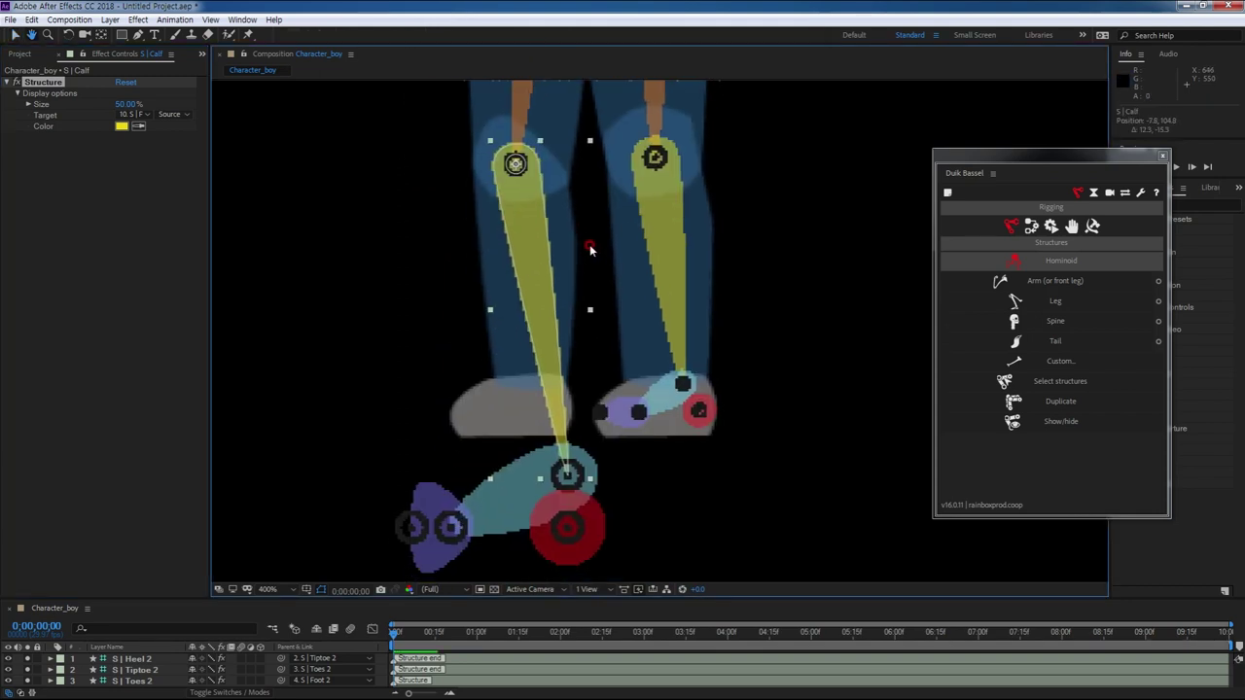
click(582, 498)
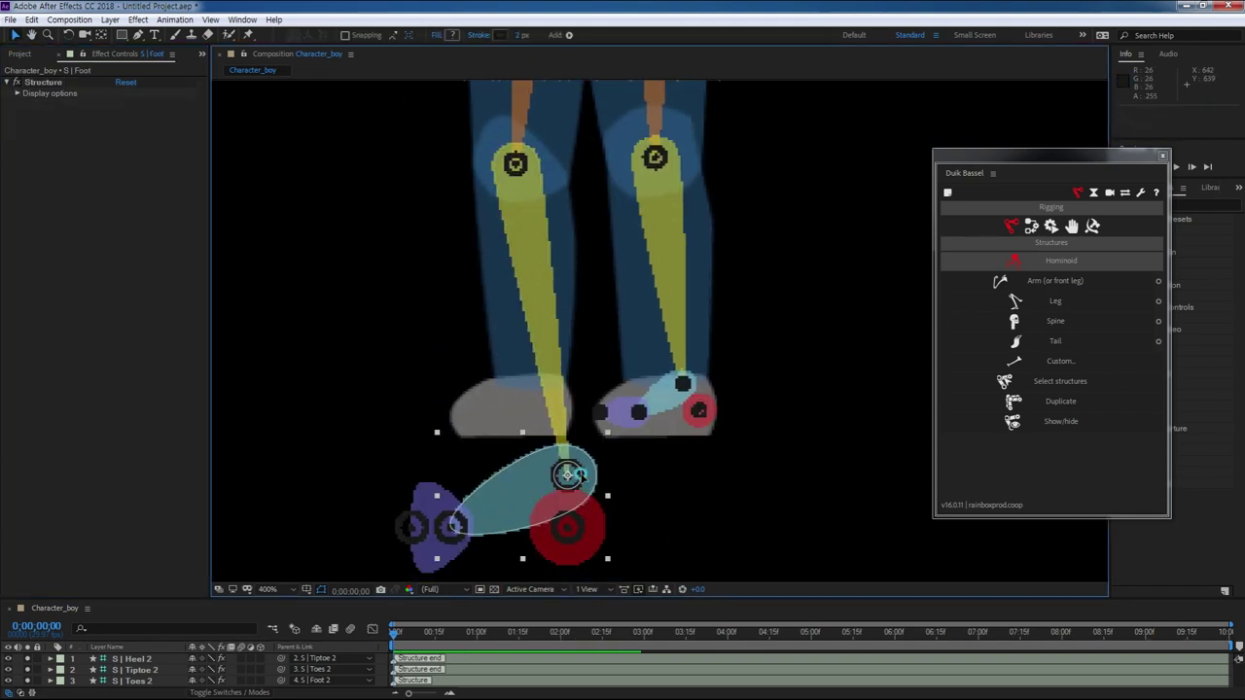
drag(572, 473, 533, 388)
click(17, 93)
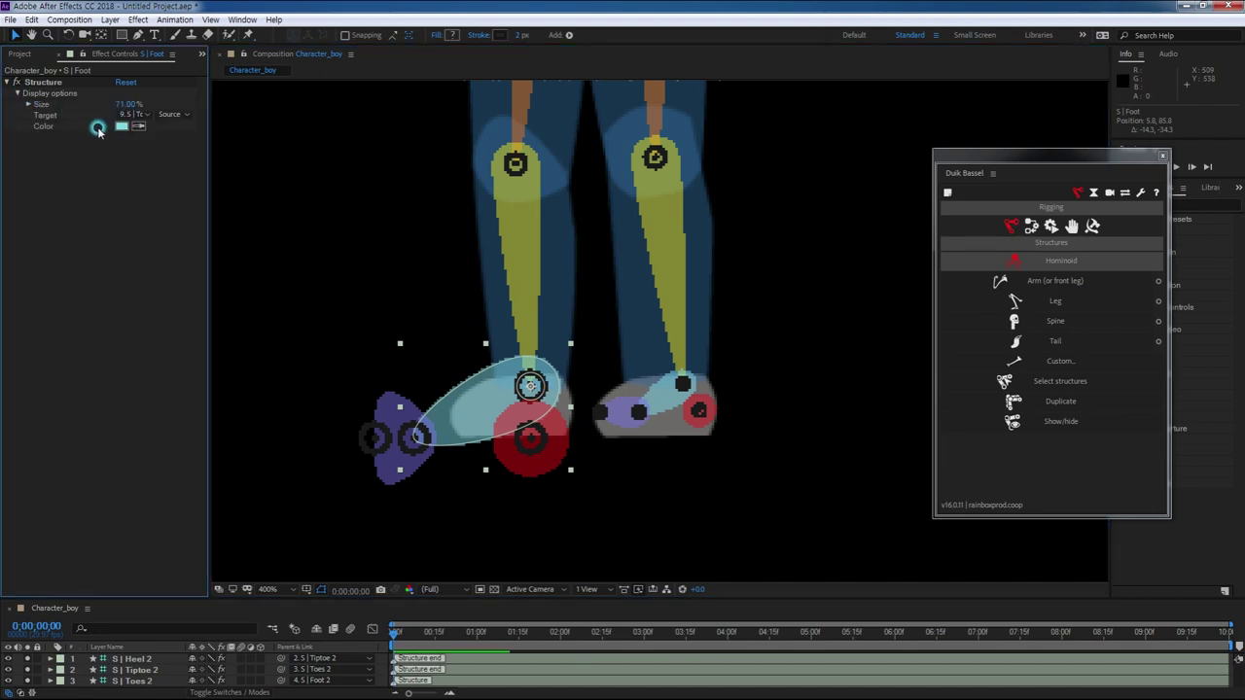
click(124, 105)
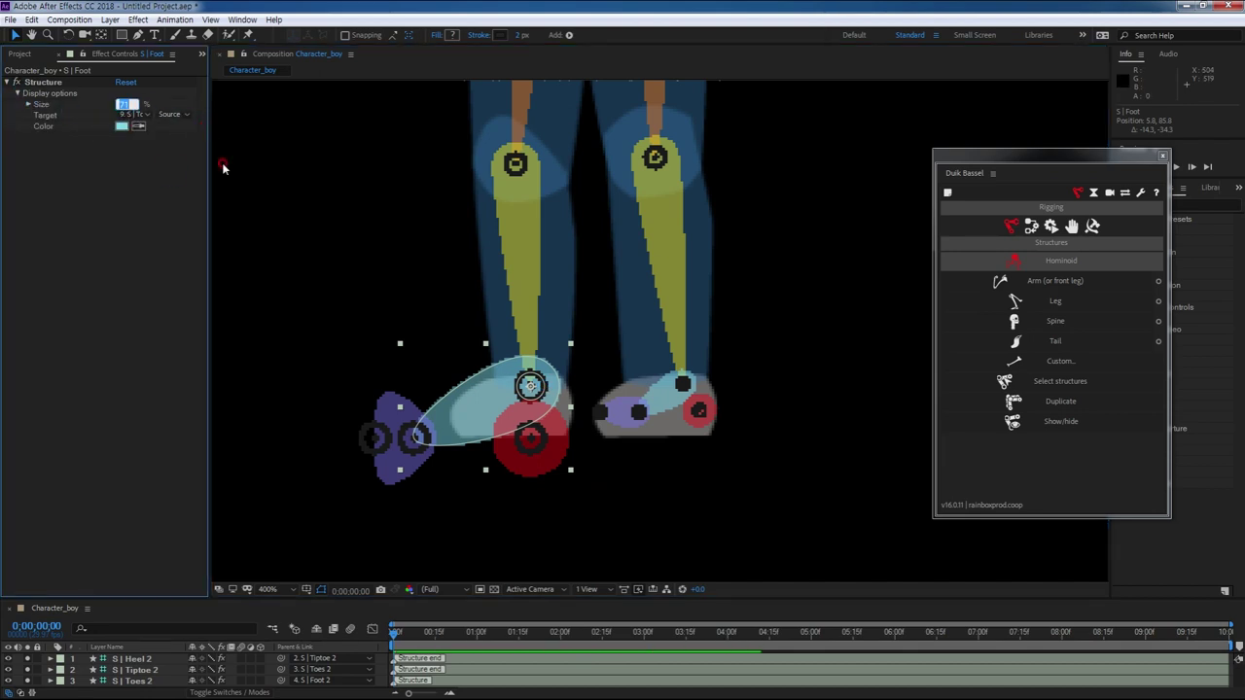
text(30)
key(Return)
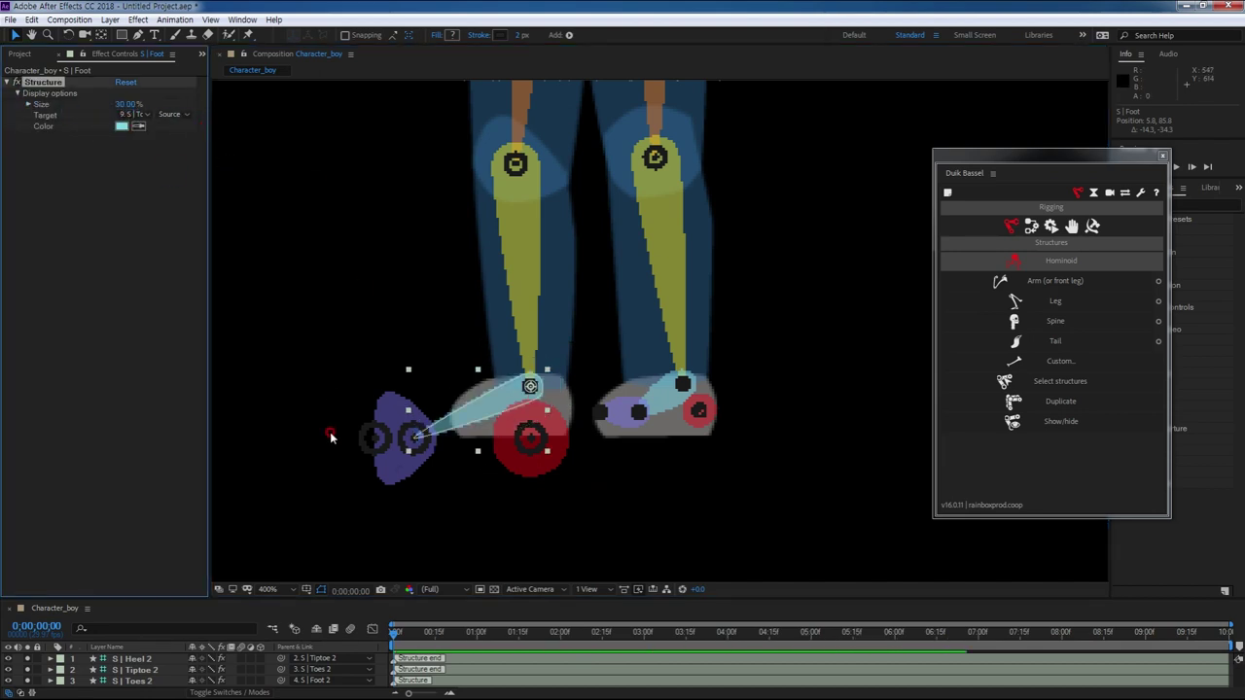
- Move the S | Toes structure onto the front part of the same shoe and set its size to 30%
click(411, 438)
drag(411, 437, 494, 416)
click(19, 94)
text(30)
key(Return)
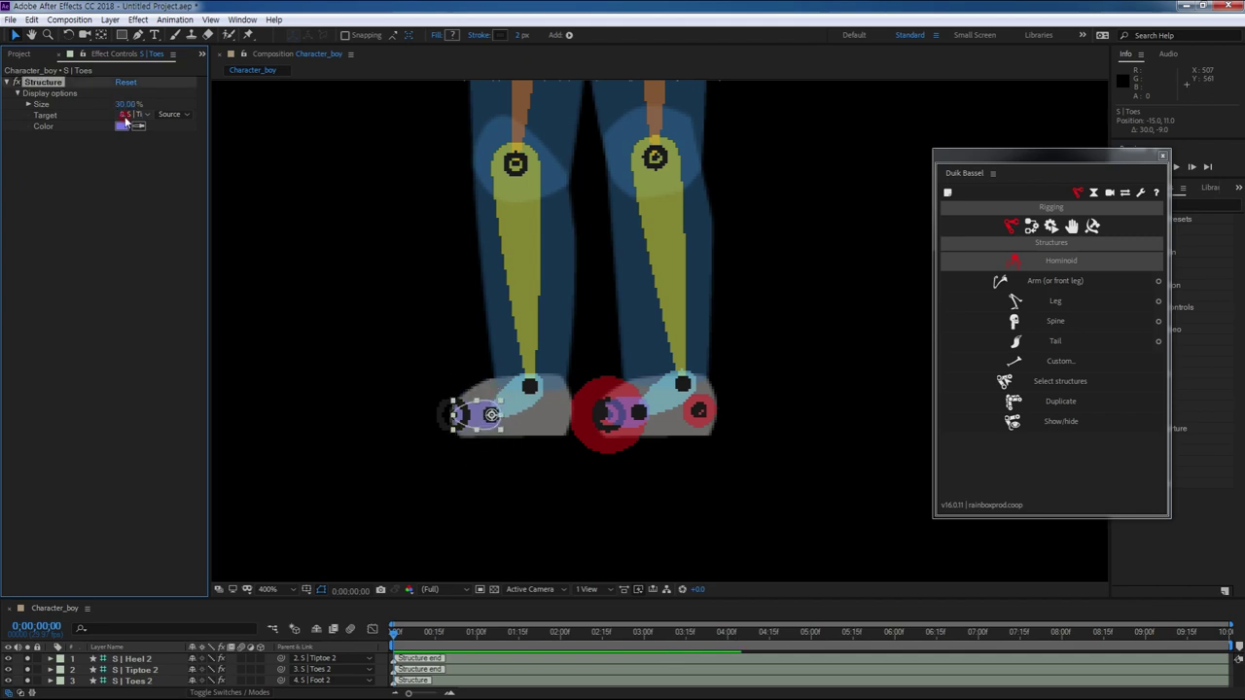
- Set the size of the S | Tiptoe structure at the tip of that shoe to 30%
click(449, 426)
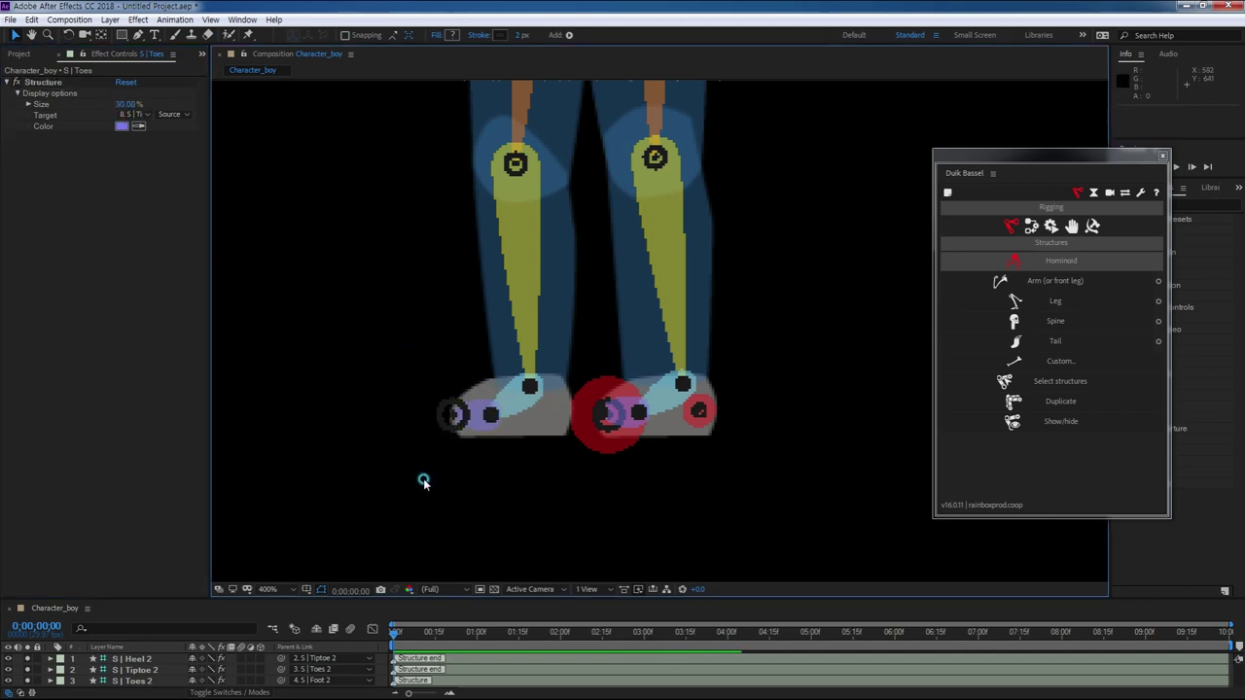
click(15, 93)
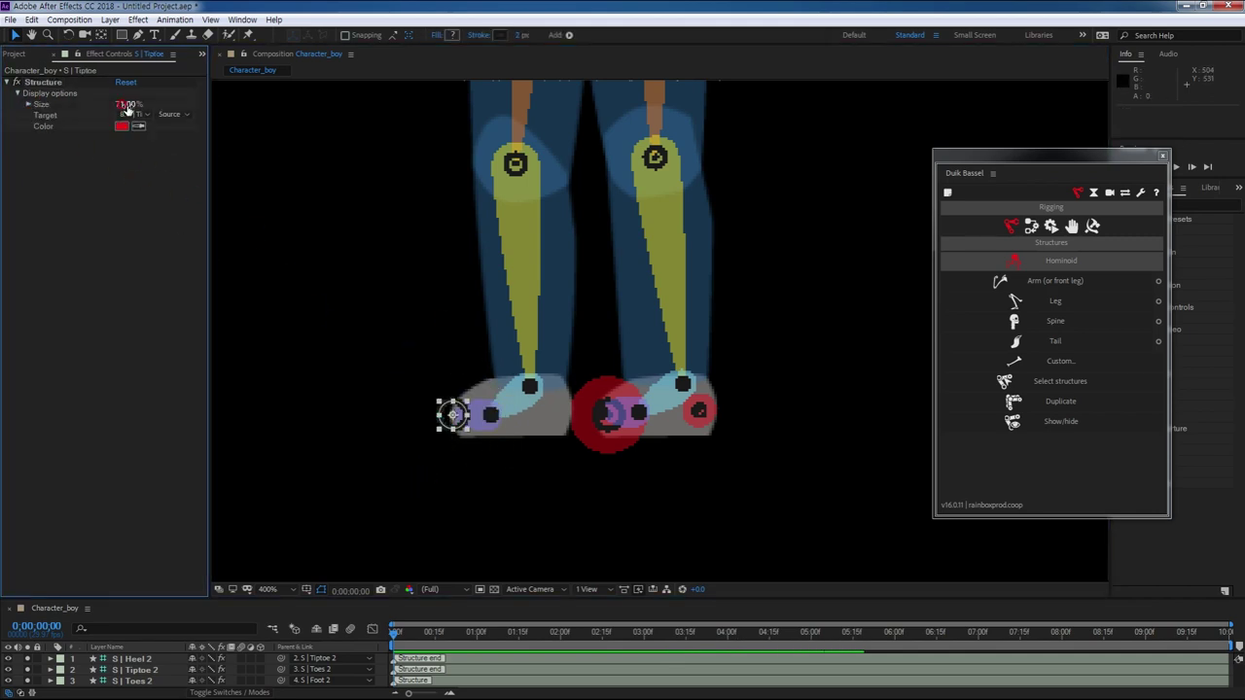
text(0)
key(Return)
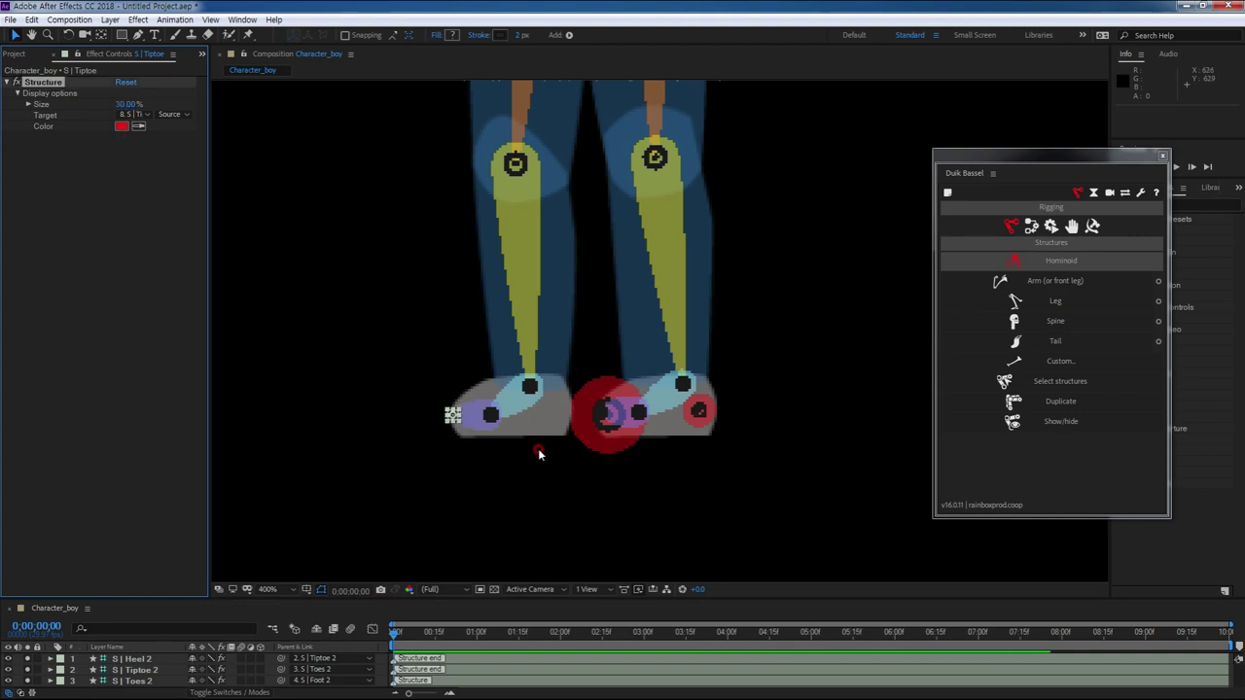
- Set the size of the S | Heel structure to 30% and move it onto the heel of its own shoe
click(600, 442)
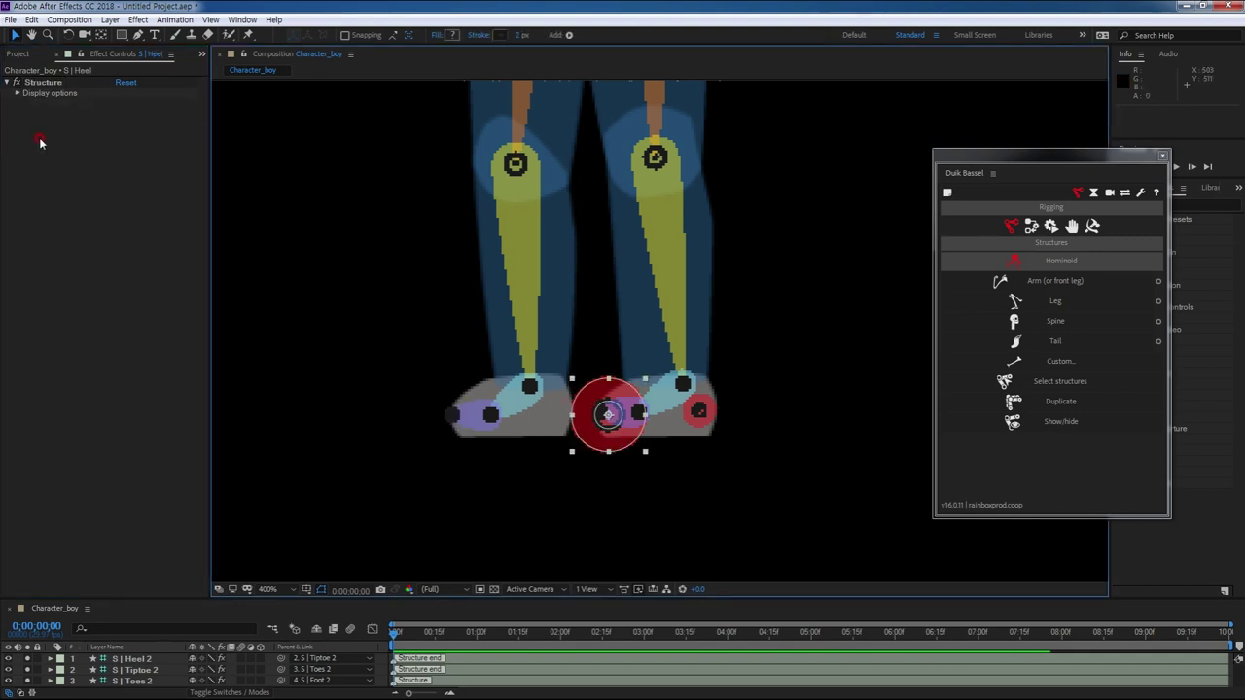
click(17, 94)
click(127, 105)
text(30)
key(Return)
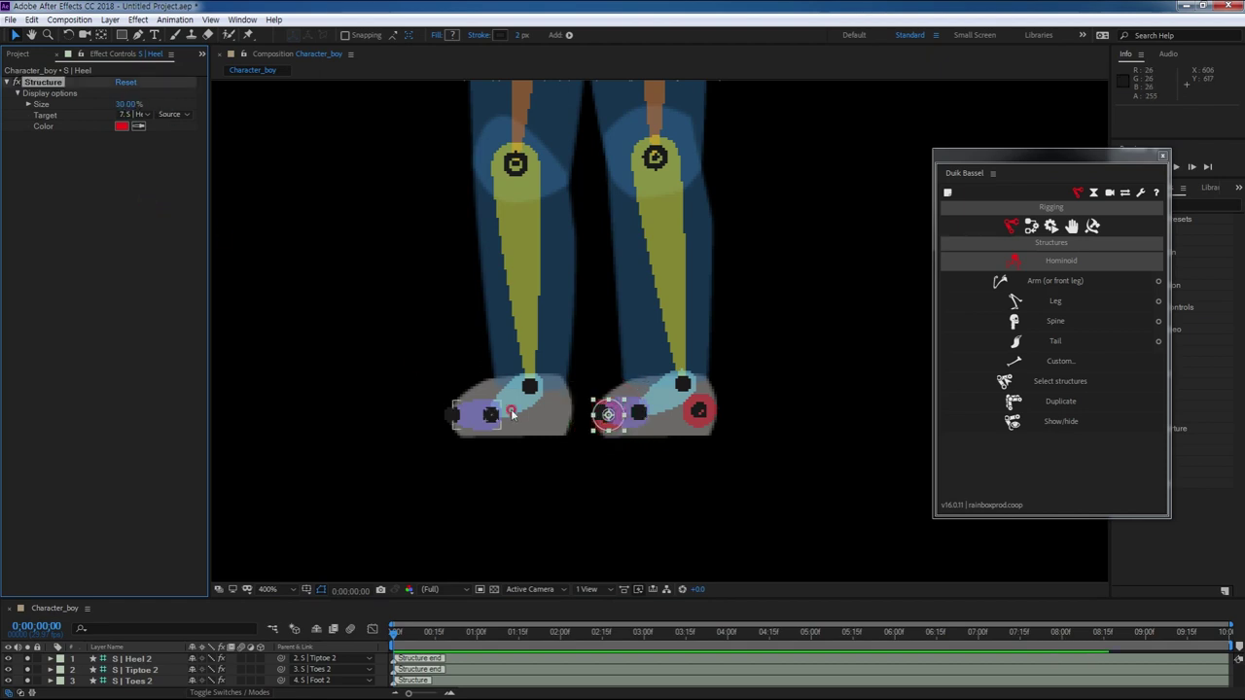
drag(620, 428, 564, 428)
- Enlarge the timeline area and turn off solo for the leg structure layers from S | Heel 2 to S | Thigh
scroll(769, 418, down, 5)
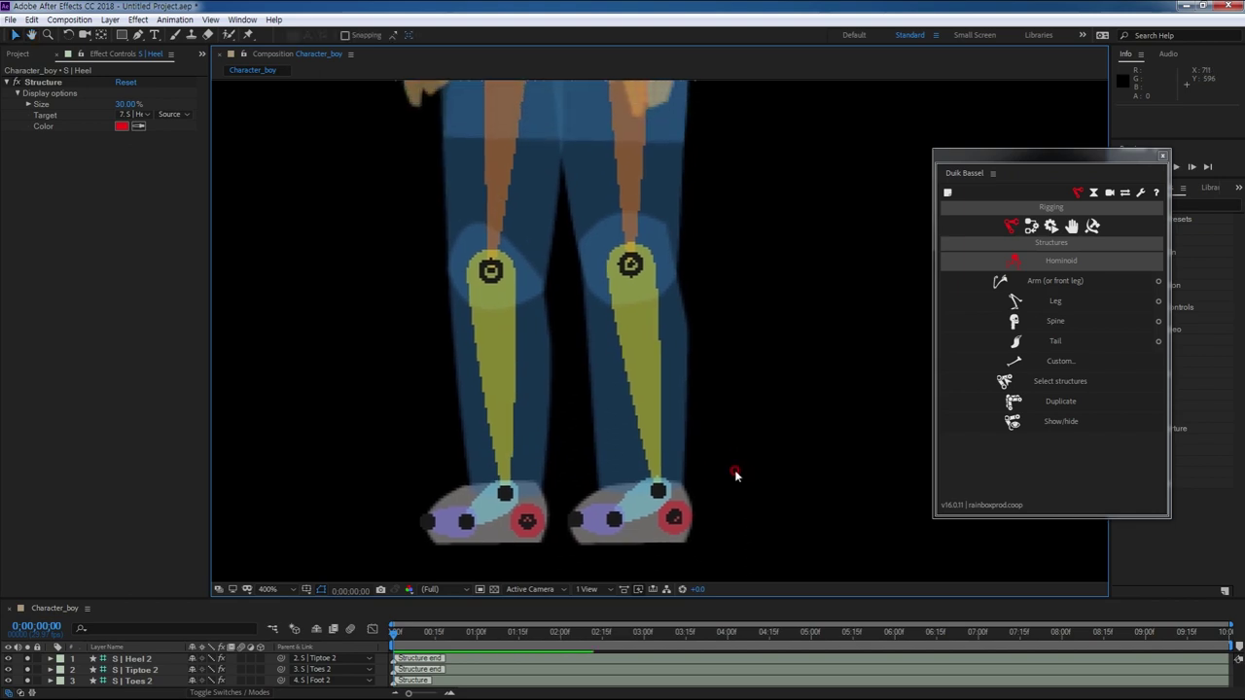
drag(707, 388, 639, 494)
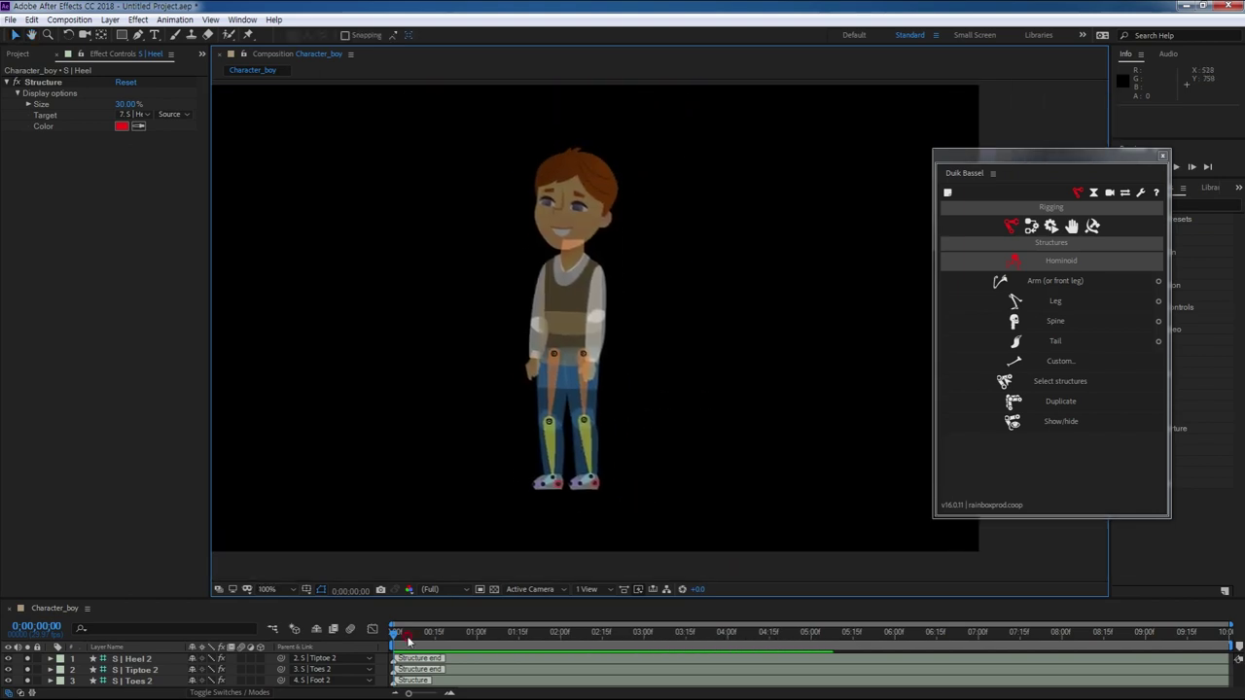
drag(442, 597, 458, 455)
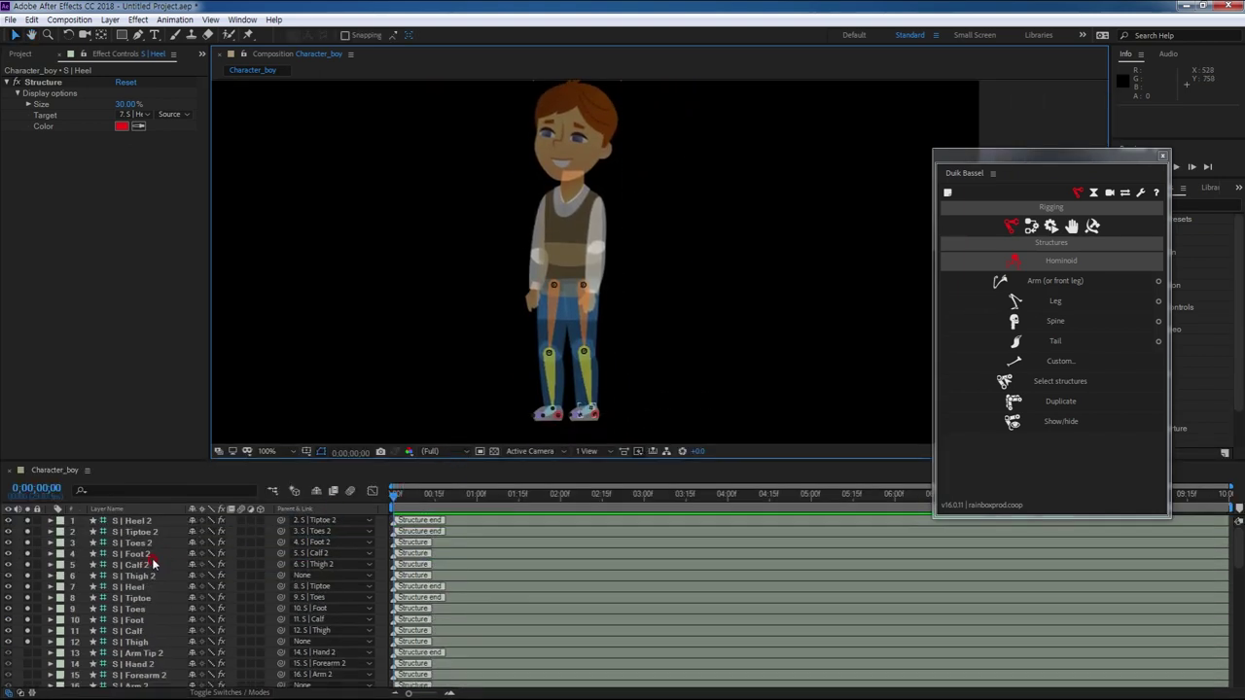
drag(30, 522, 27, 642)
click(127, 655)
- Solo the structure layers from S | Hand down to S | Hips
scroll(153, 667, down, 3)
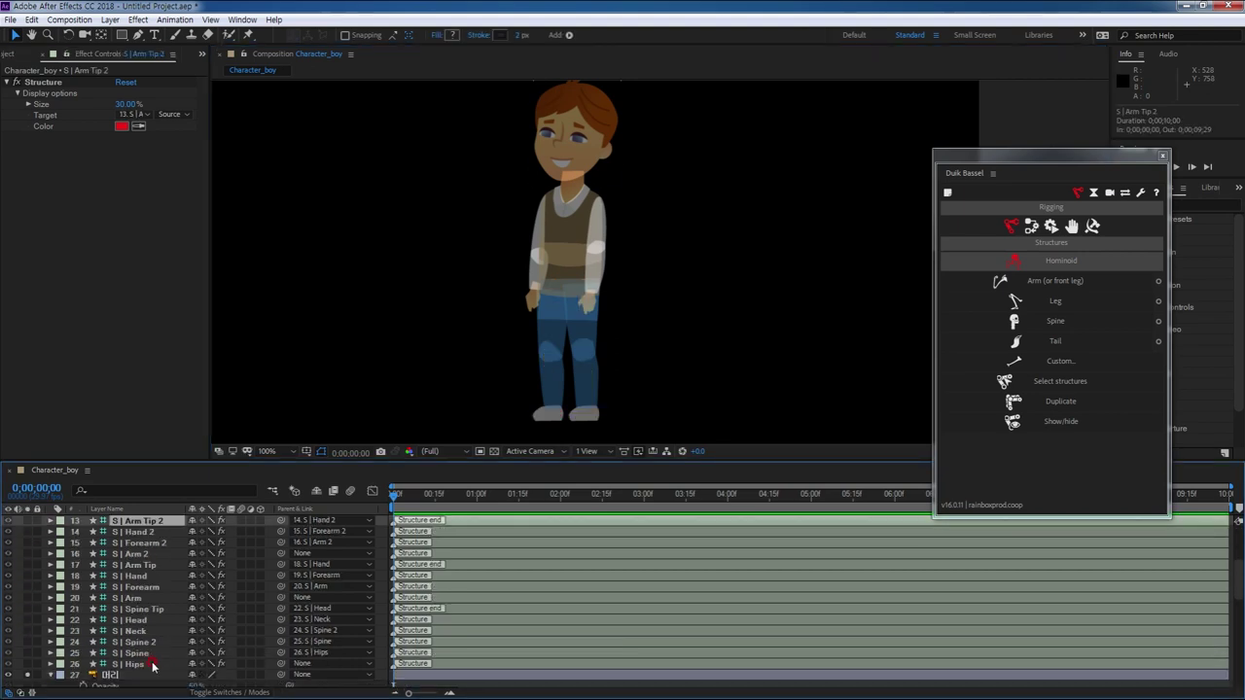
click(134, 664)
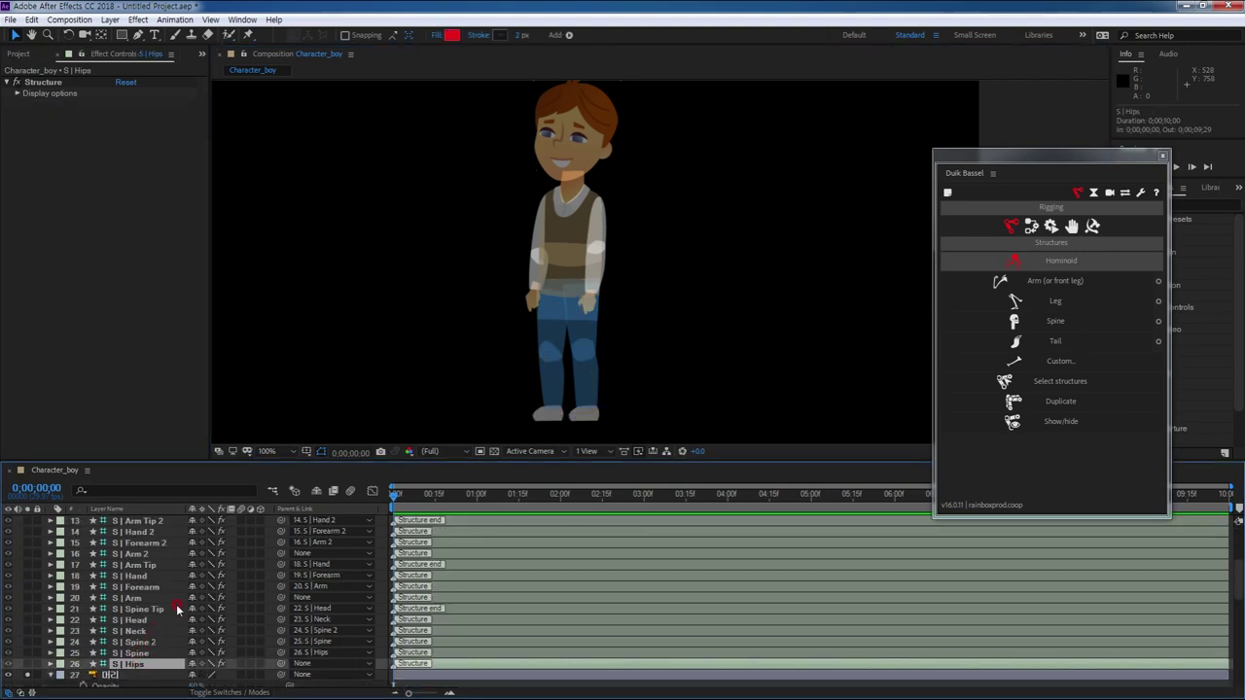
ctrl+click(134, 576)
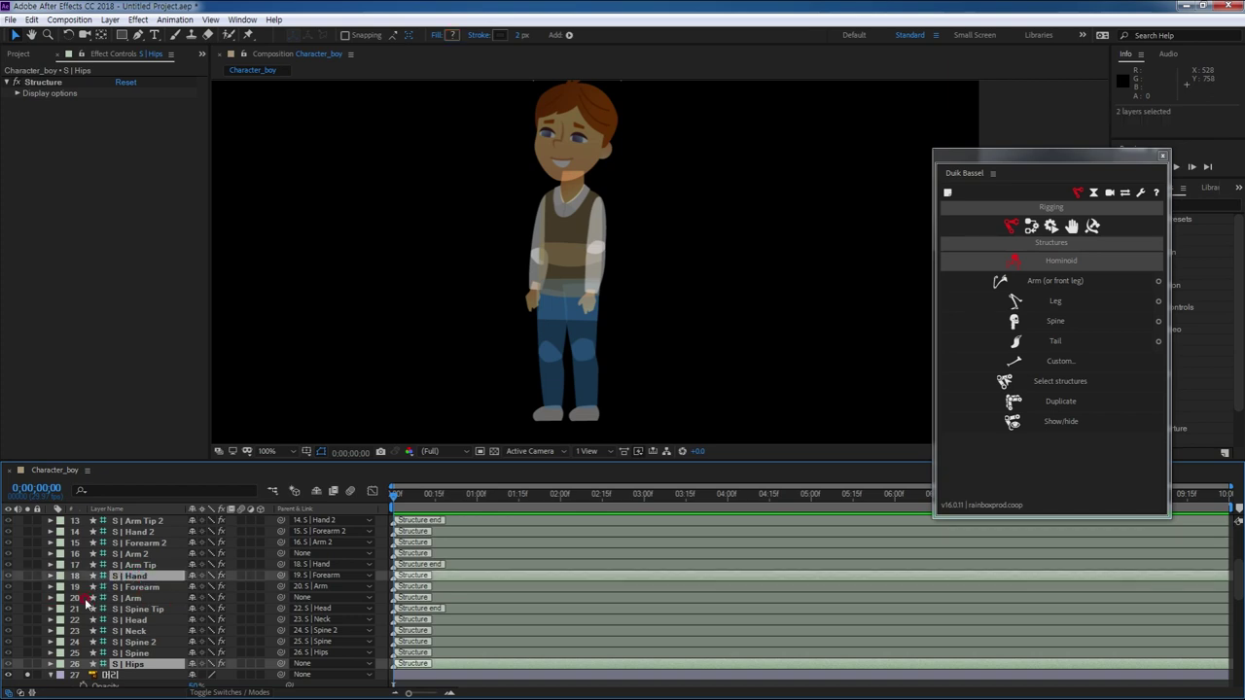
shift+click(136, 577)
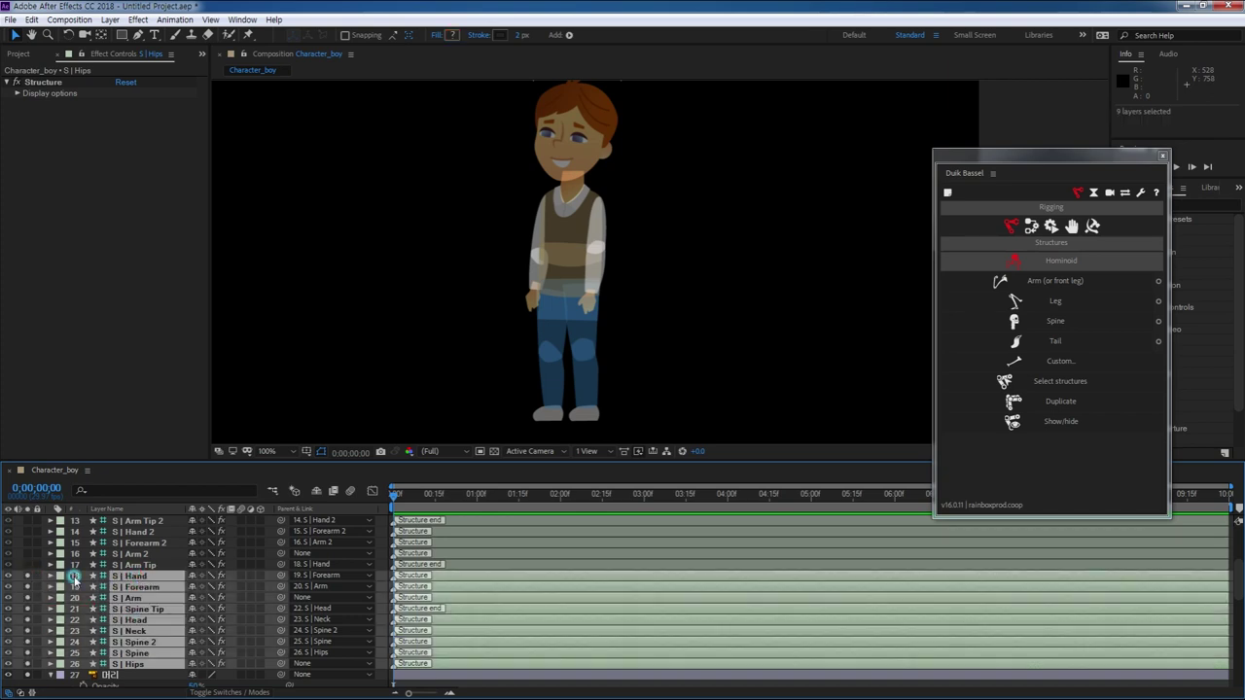
drag(660, 305, 711, 264)
- Move the S | Hips structure down onto the character's pelvis
click(586, 330)
scroll(588, 332, up, 1)
click(141, 566)
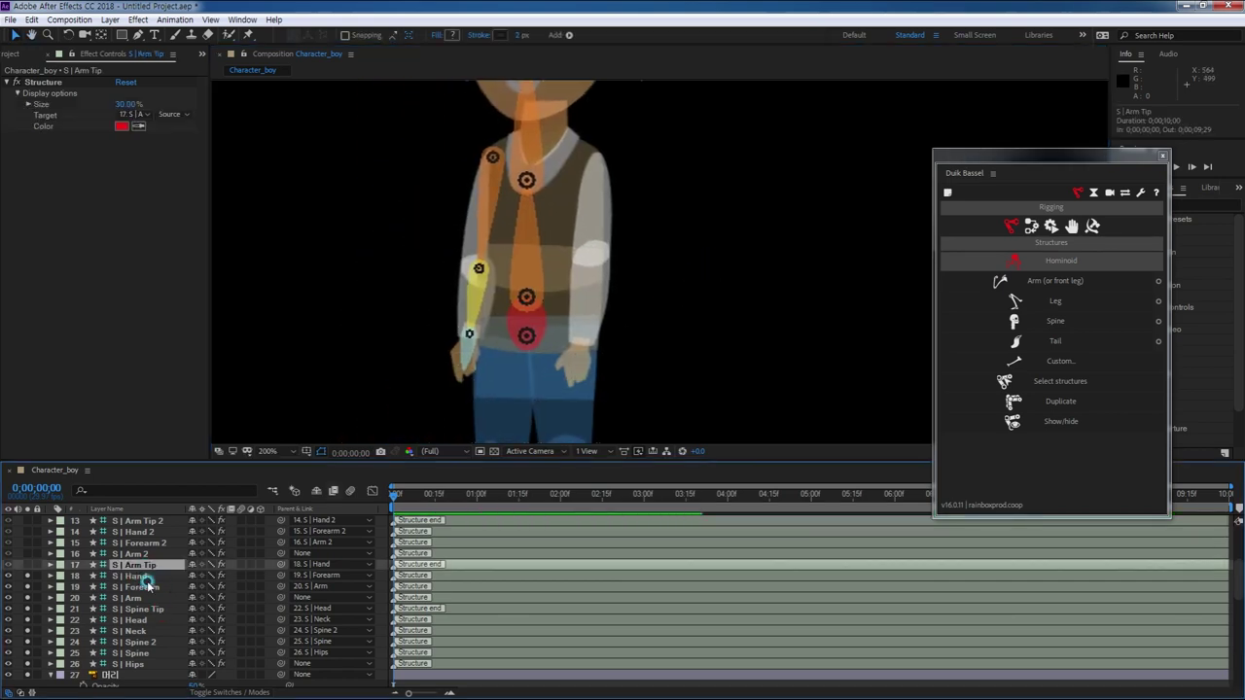
click(142, 664)
mouse_move(685, 290)
mouse_down()
mouse_move(629, 383)
mouse_move(669, 290)
mouse_up()
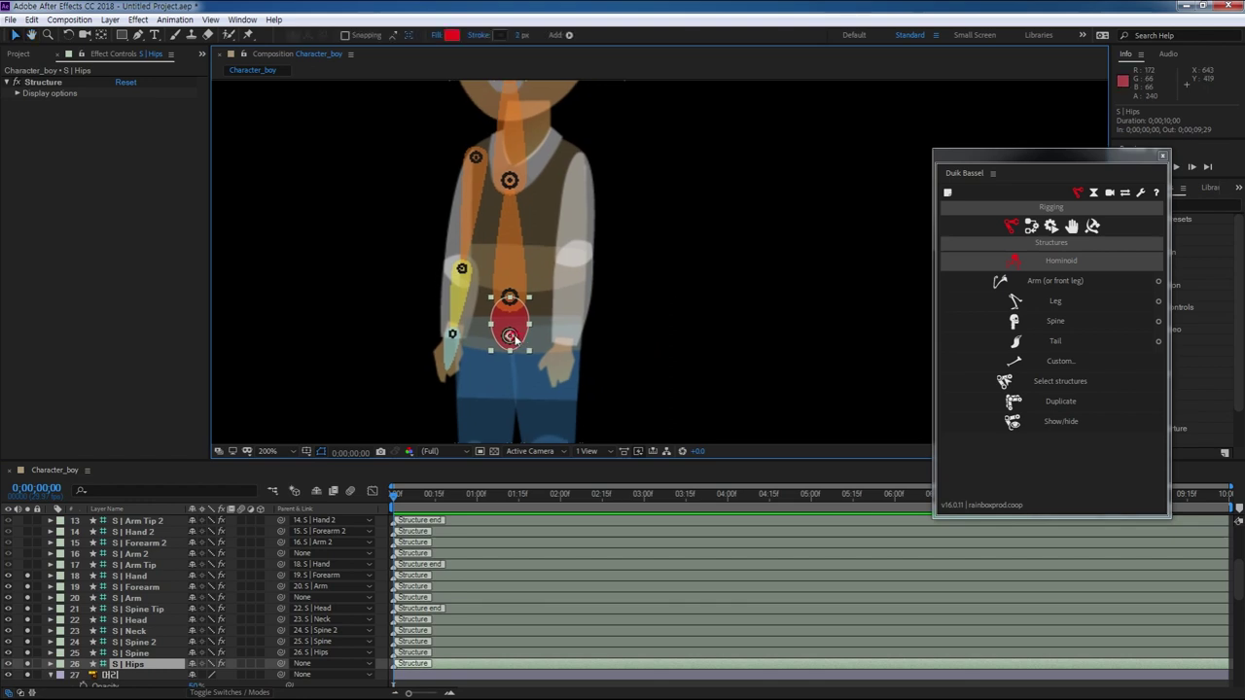
click(686, 325)
- Move the S | Spine structure down to the waist and the S | Spine 2 structure onto the middle of the torso
click(510, 298)
drag(513, 301, 522, 329)
click(628, 321)
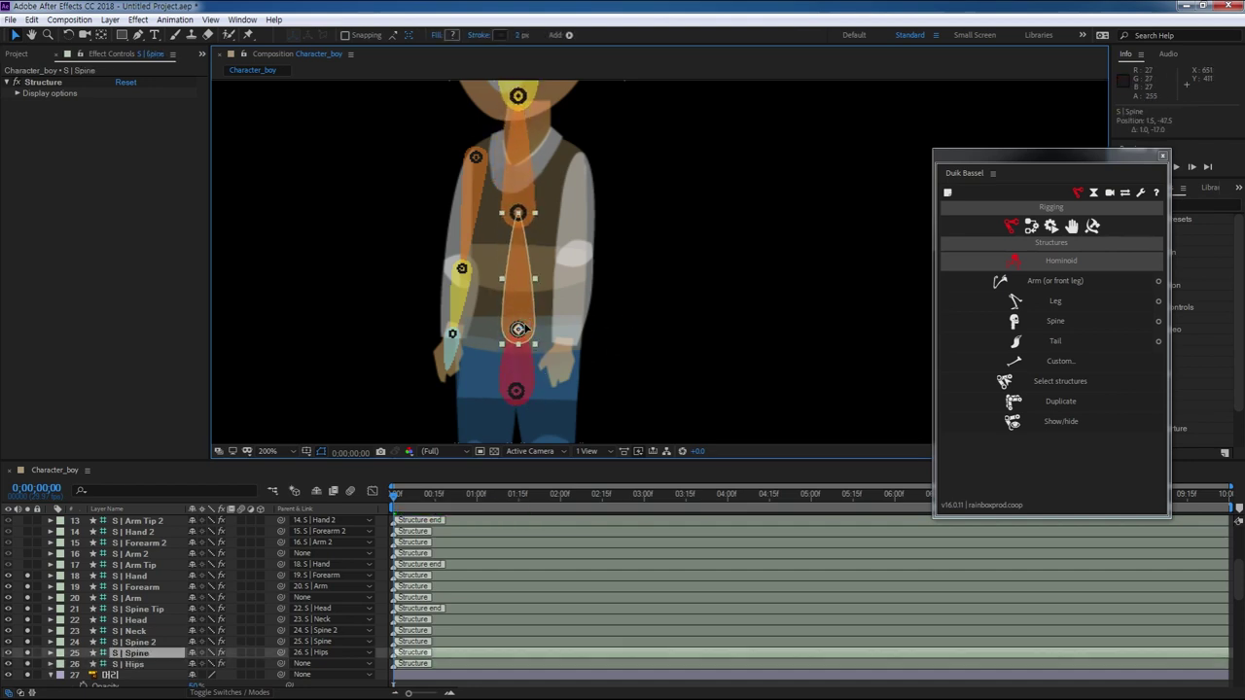
drag(639, 327, 659, 387)
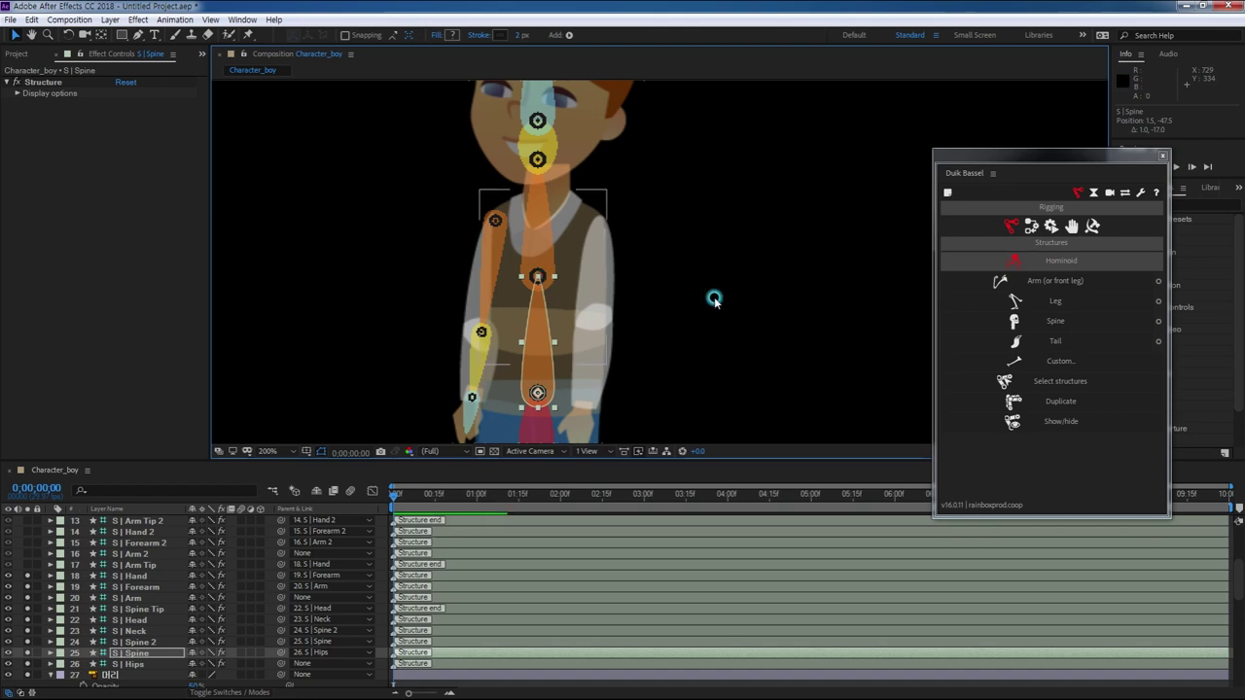
drag(538, 277, 542, 324)
- Move the S | Neck structure onto the base of the character's neck
drag(657, 303, 612, 349)
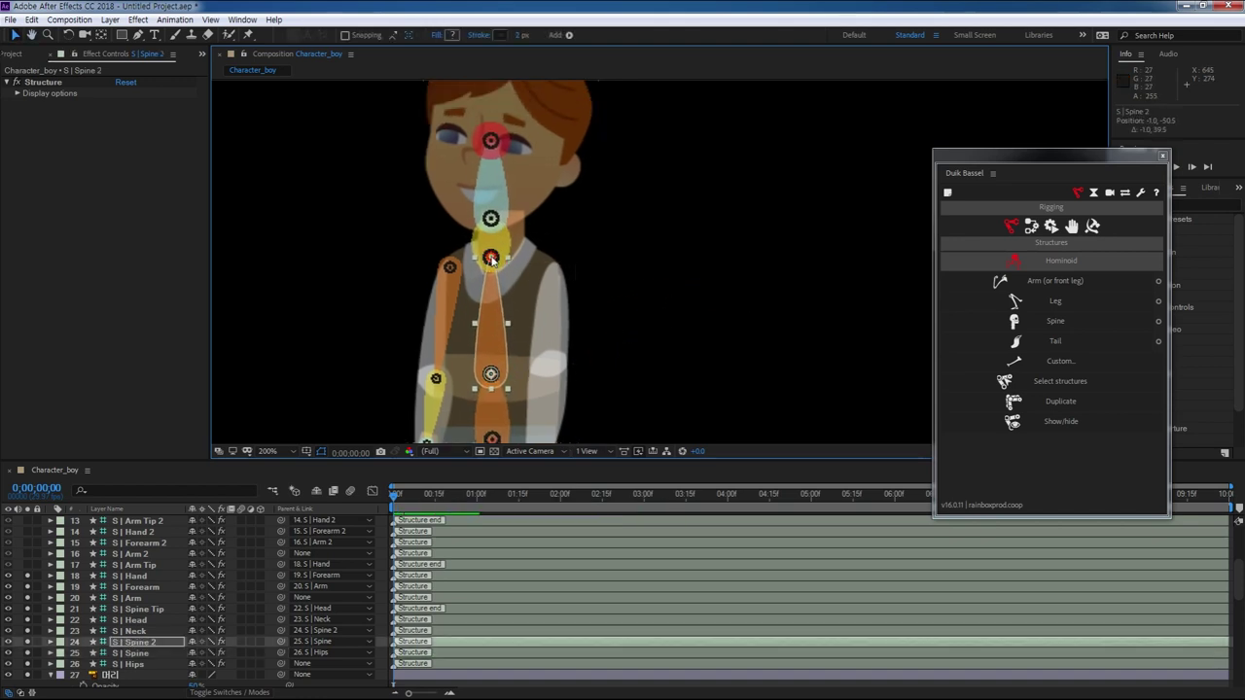
click(491, 258)
drag(492, 257, 499, 266)
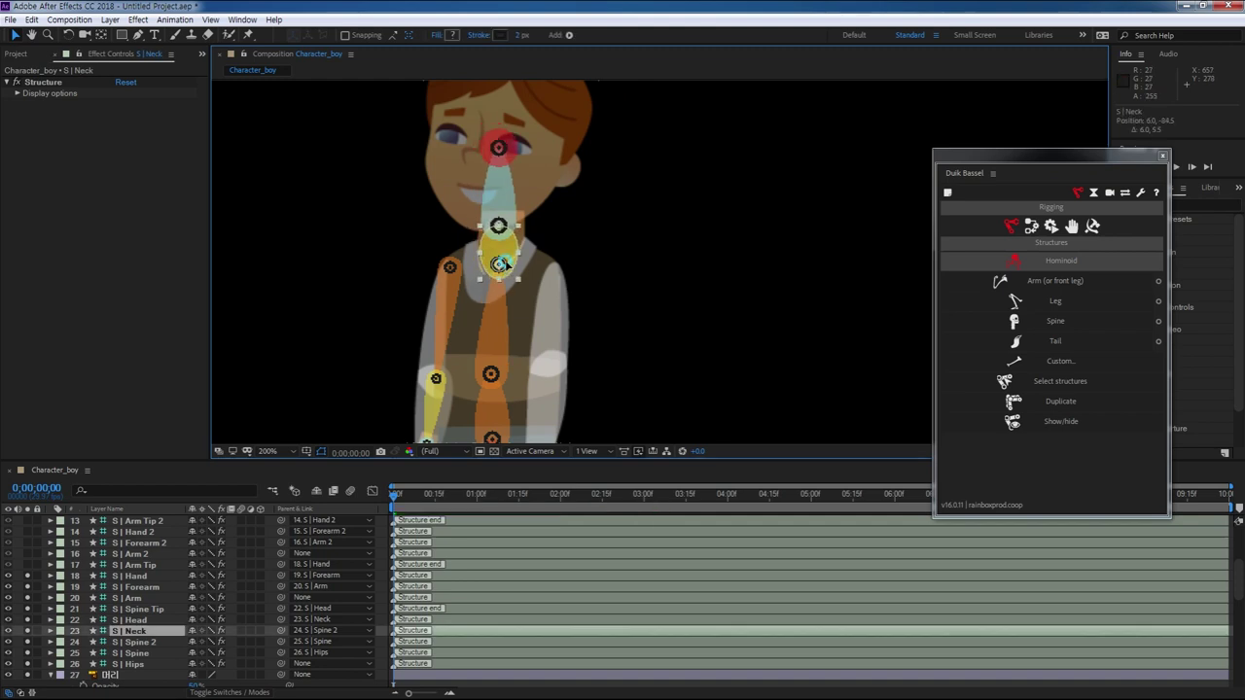
- Move the S | Spine Tip structure up to the top of the character's head
click(499, 225)
drag(627, 170, 613, 336)
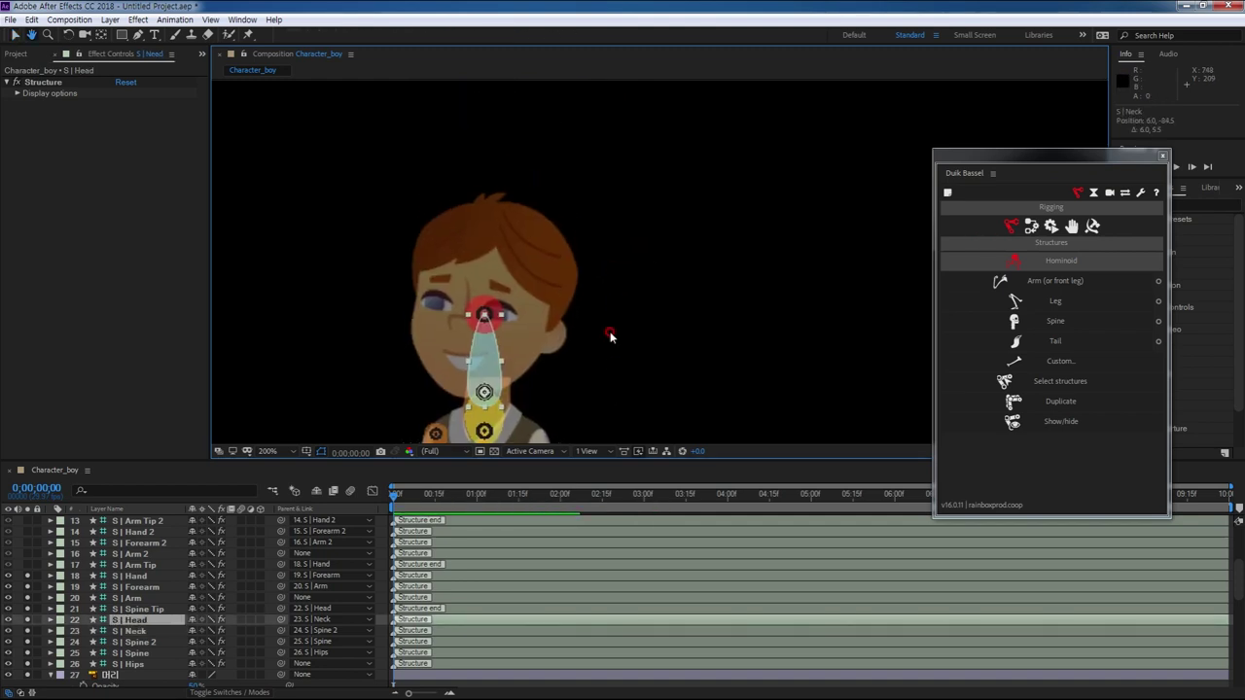
click(612, 335)
click(493, 310)
drag(486, 311, 483, 208)
scroll(625, 308, down, 5)
scroll(625, 307, down, 3)
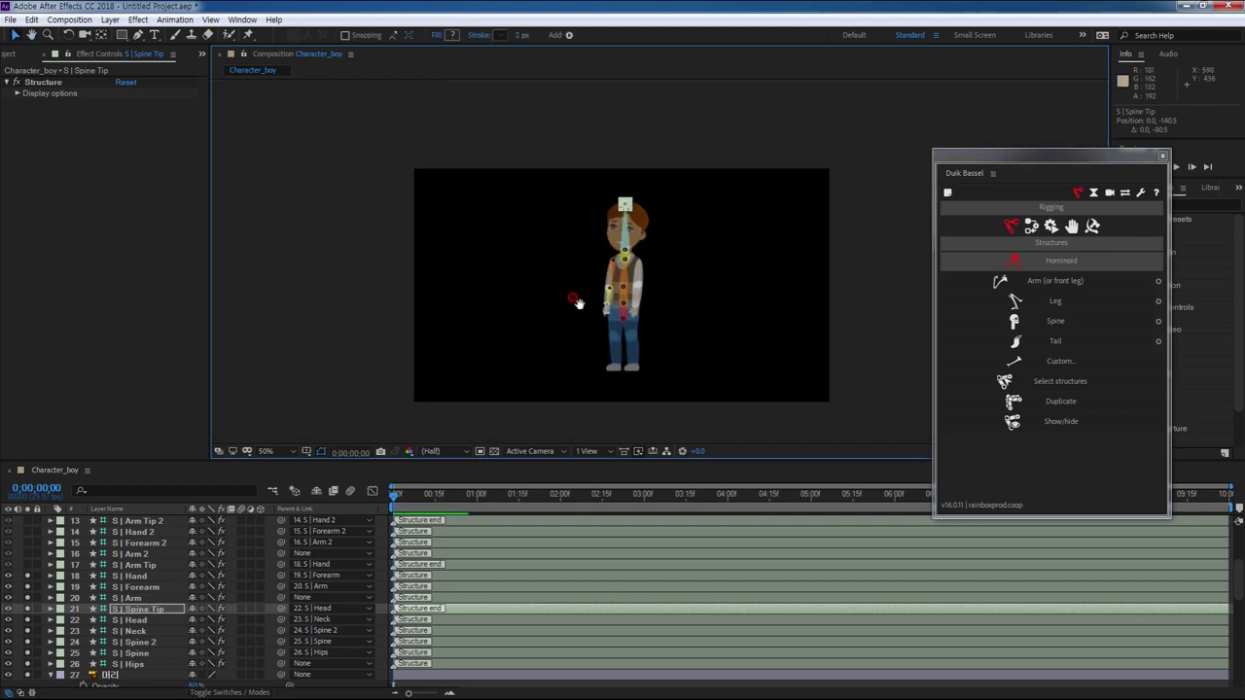
scroll(580, 300, up, 1)
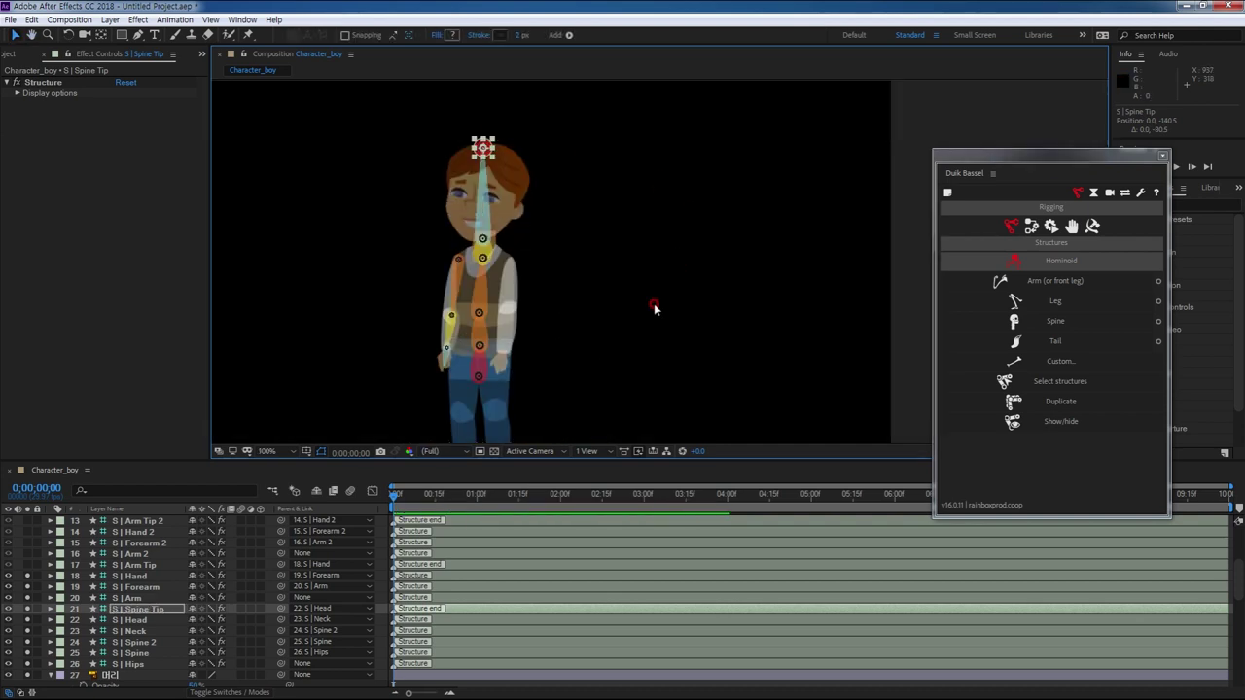
- Turn off solo for the arm and spine structure layers and for all character artwork layers
drag(28, 576, 26, 674)
scroll(132, 639, down, 3)
scroll(20, 583, down, 4)
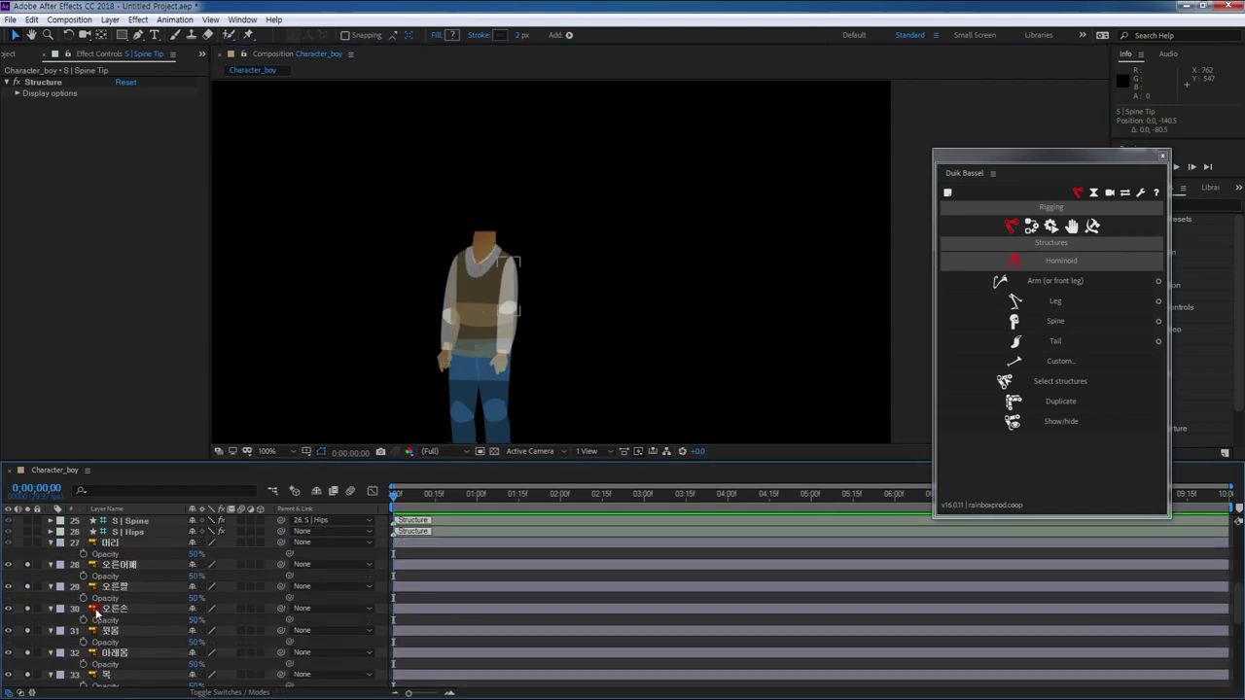
drag(24, 525, 125, 639)
scroll(117, 623, down, 1)
click(25, 582)
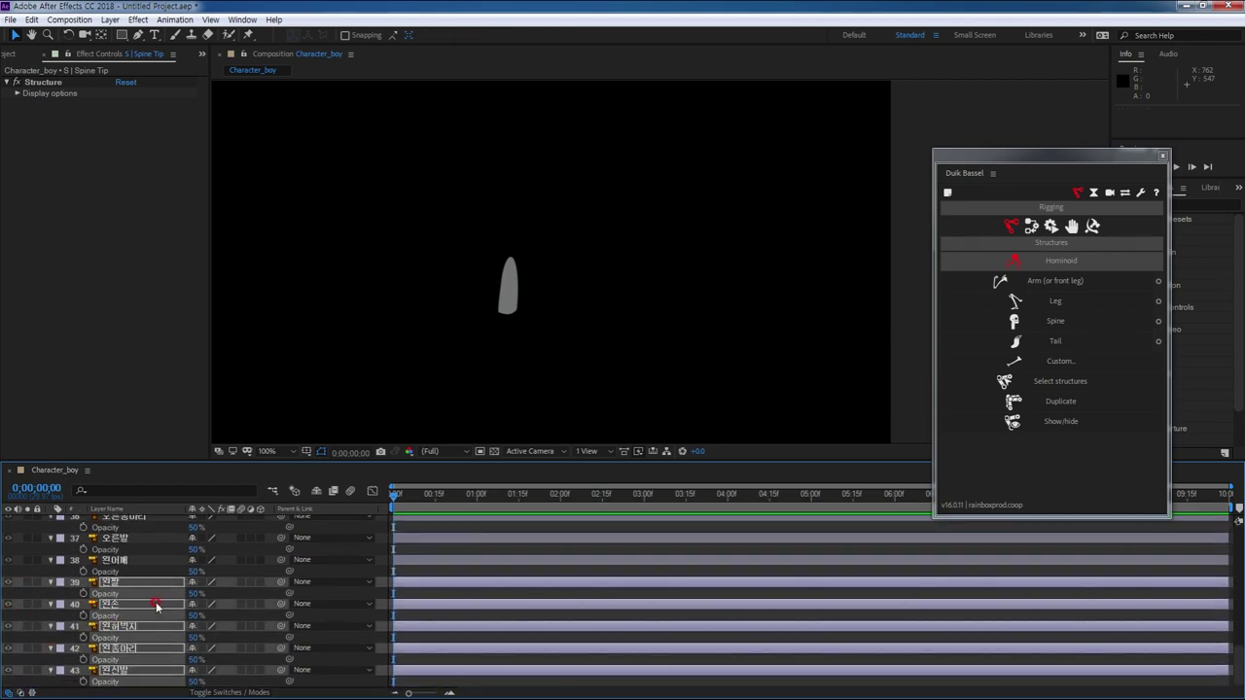
scroll(146, 642, up, 10)
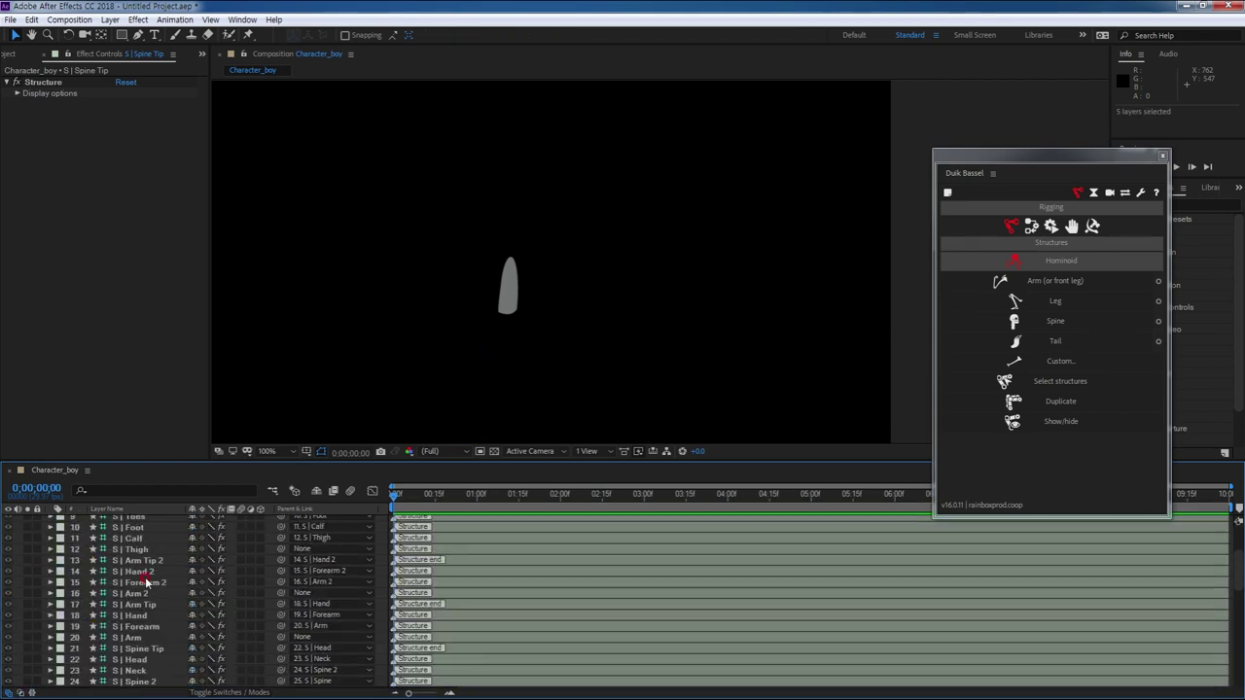
scroll(129, 610, down, 3)
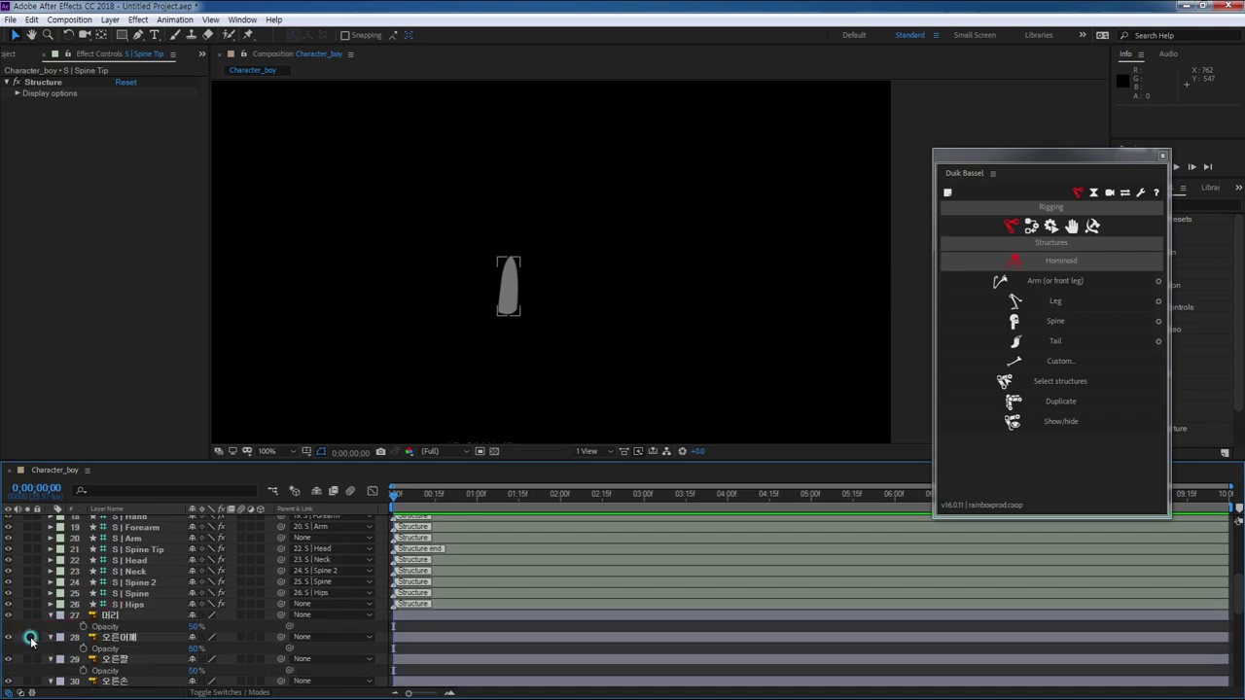
click(30, 639)
- Set the opacity of all 17 character artwork layers, from 머리 through 왼신발, to 100%
click(146, 639)
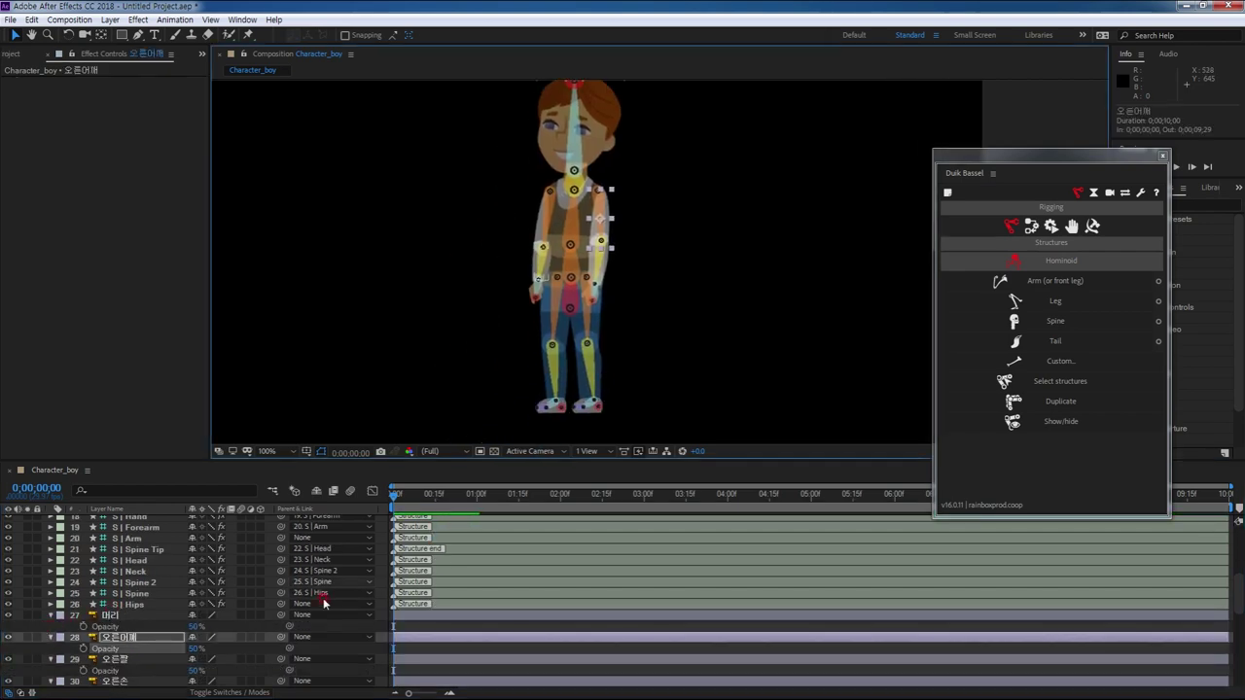
click(112, 615)
scroll(137, 652, down, 6)
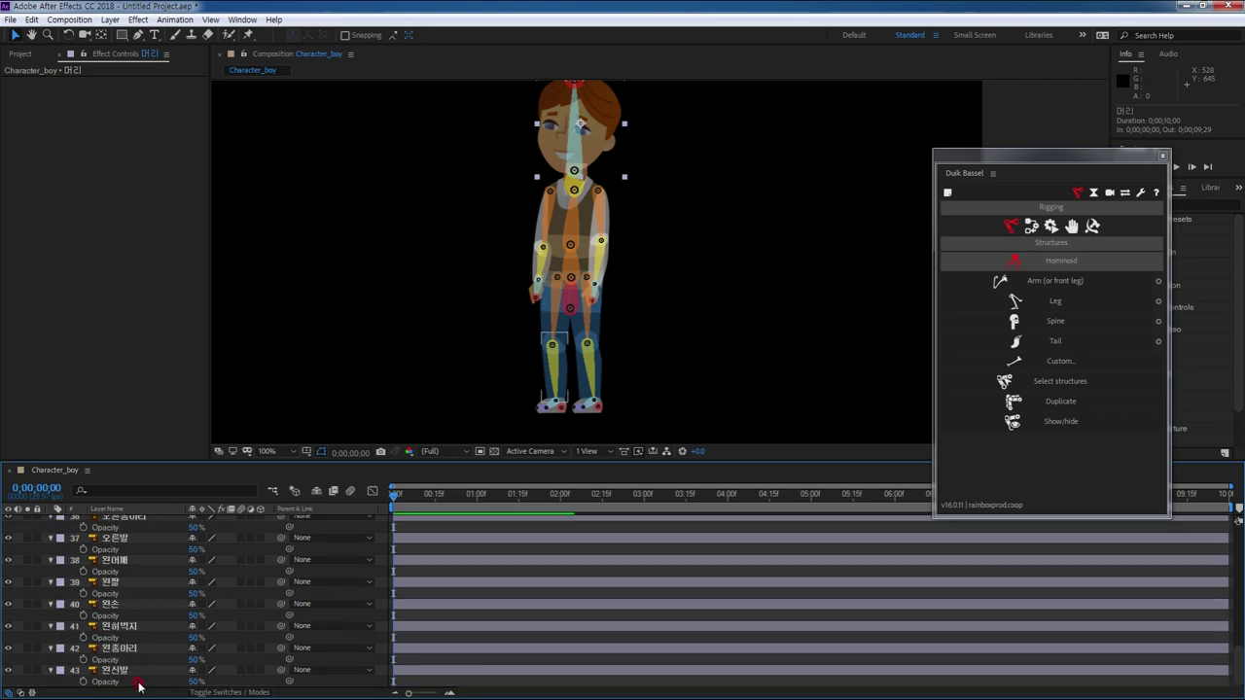
shift+click(168, 669)
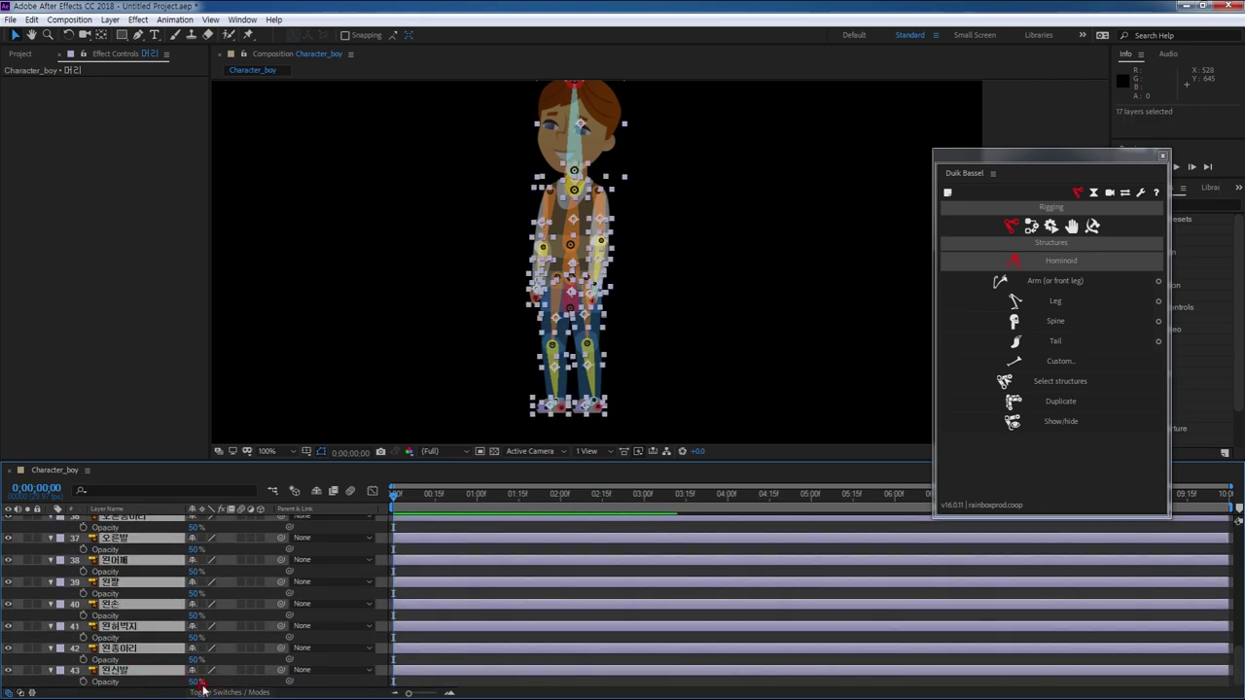
click(194, 682)
text(100)
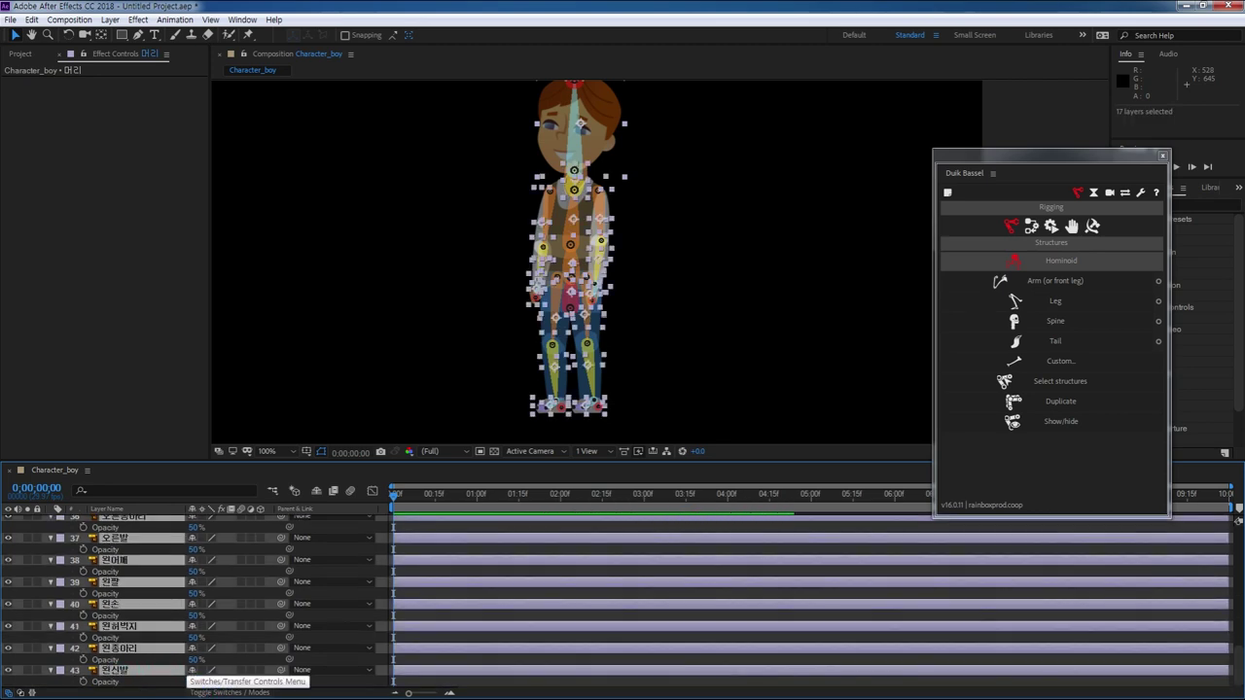
key(Return)
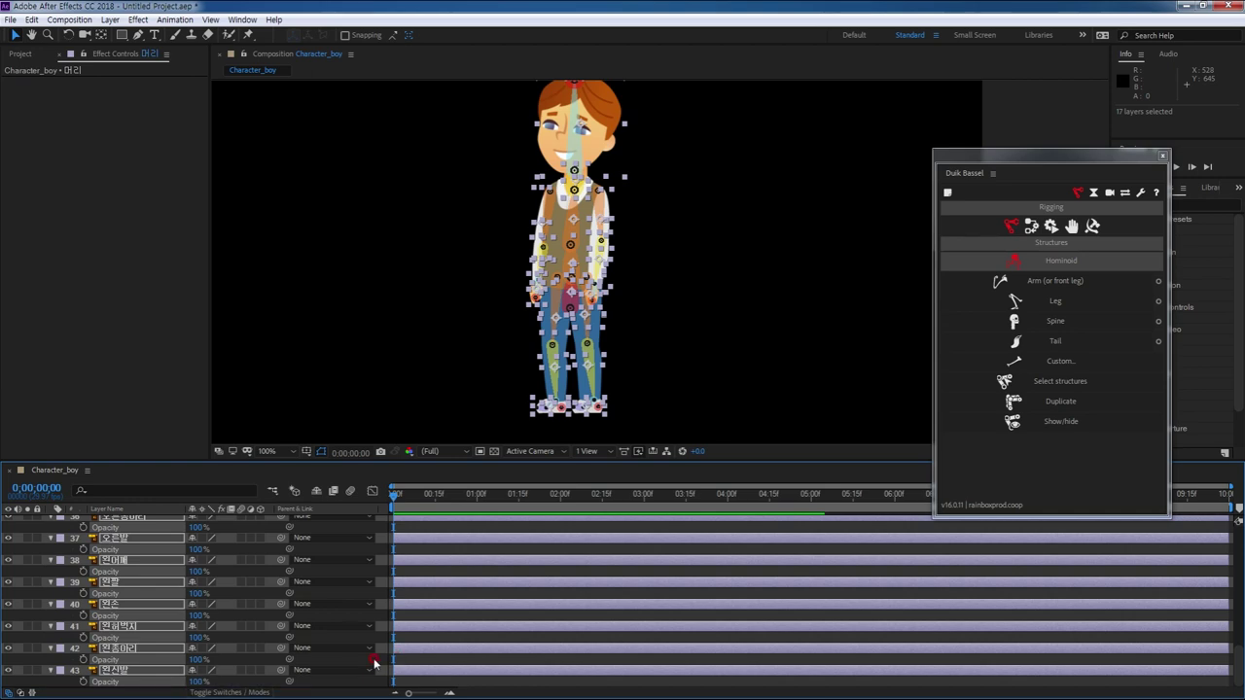
click(723, 430)
drag(667, 303, 708, 325)
key(v)
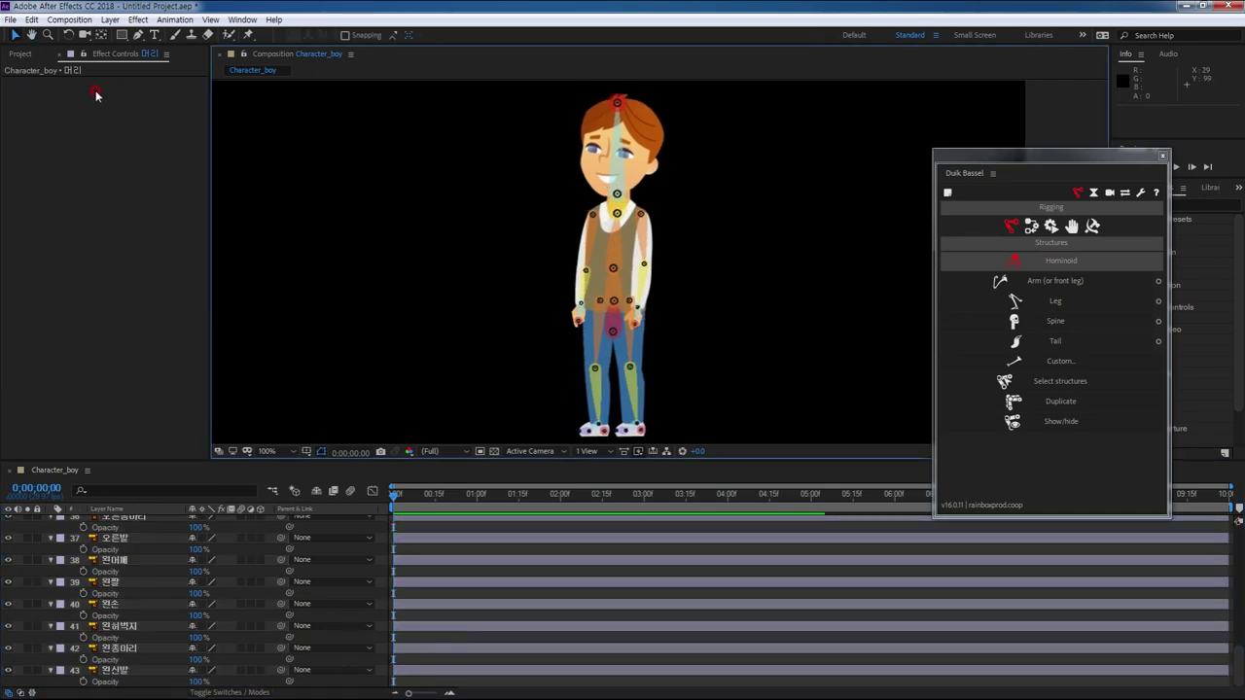
- Enlarge the timeline area and collapse the opacity properties of all character artwork layers
drag(346, 462, 346, 339)
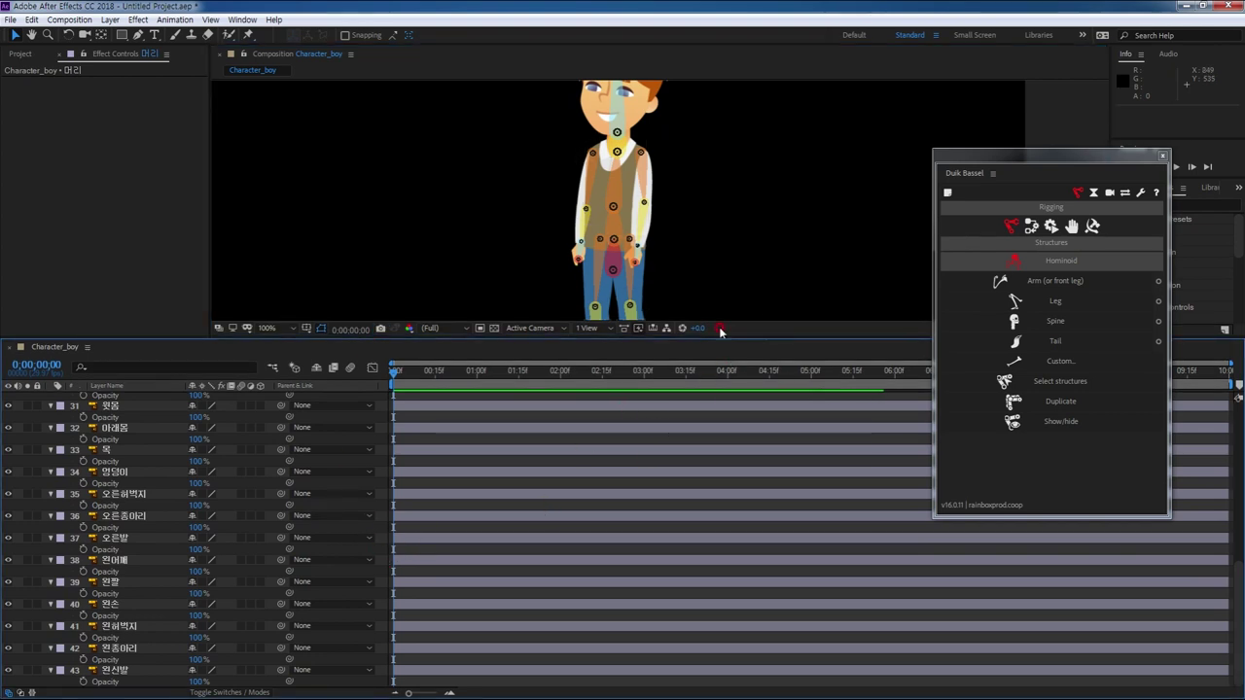
scroll(159, 498, up, 3)
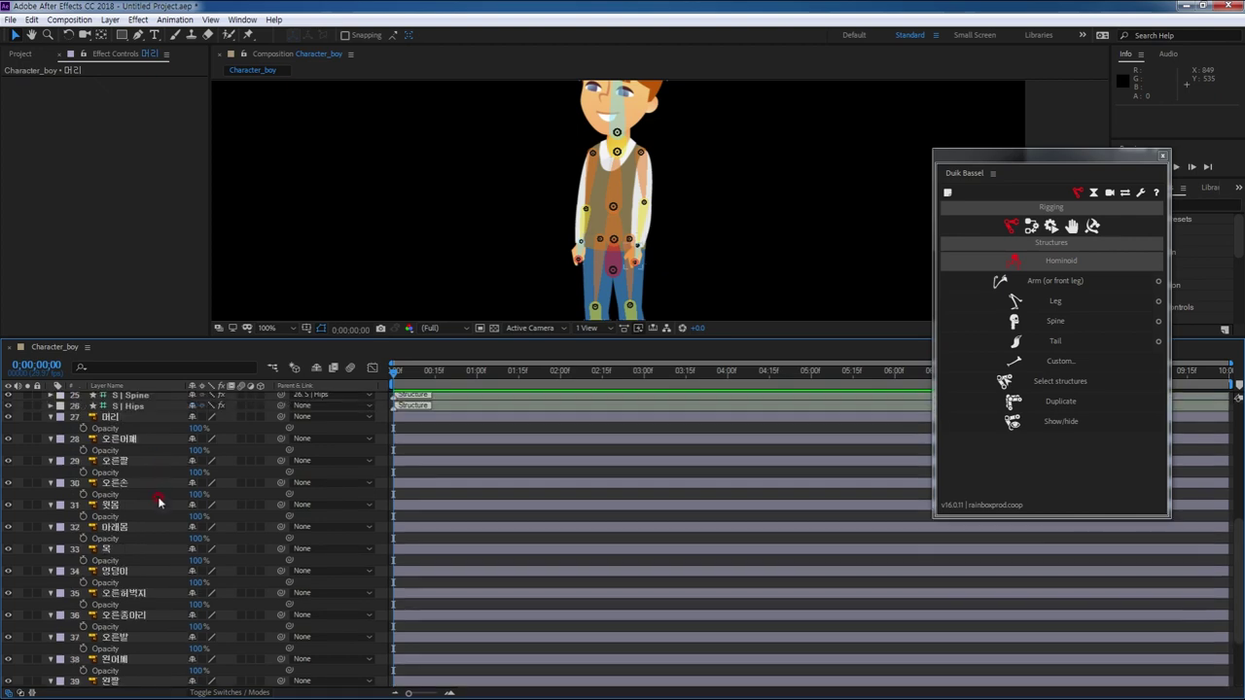
click(111, 417)
scroll(163, 634, down, 3)
shift+click(124, 672)
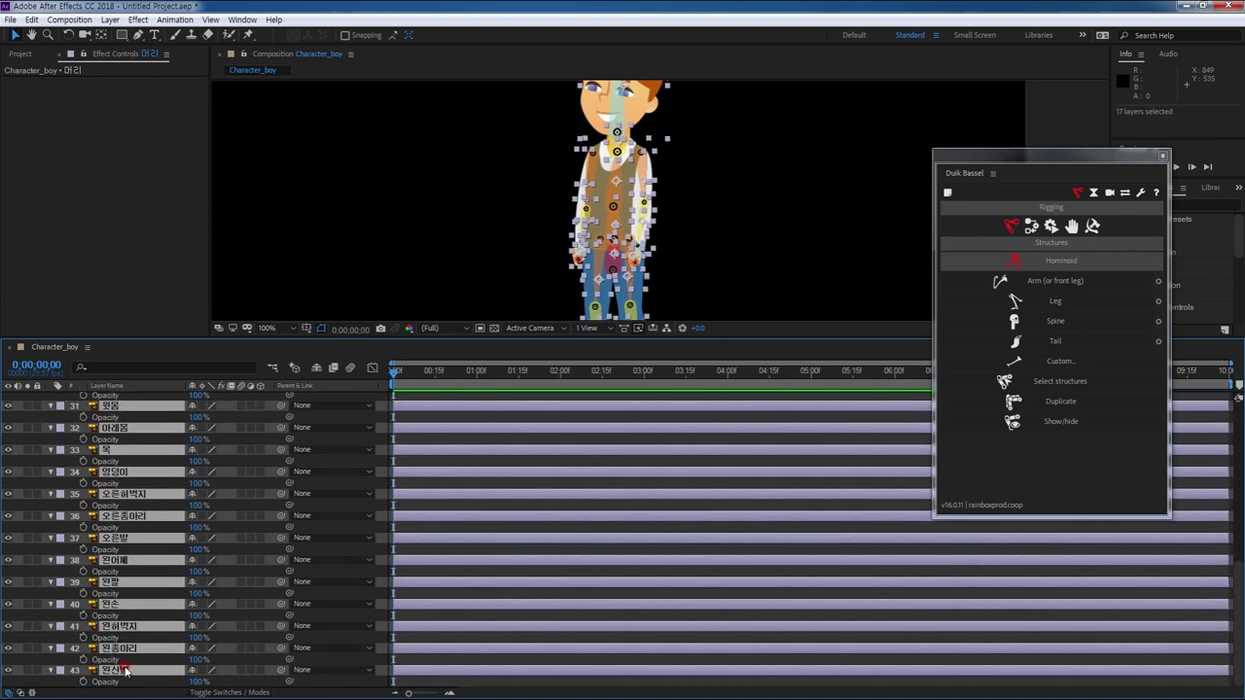
click(51, 407)
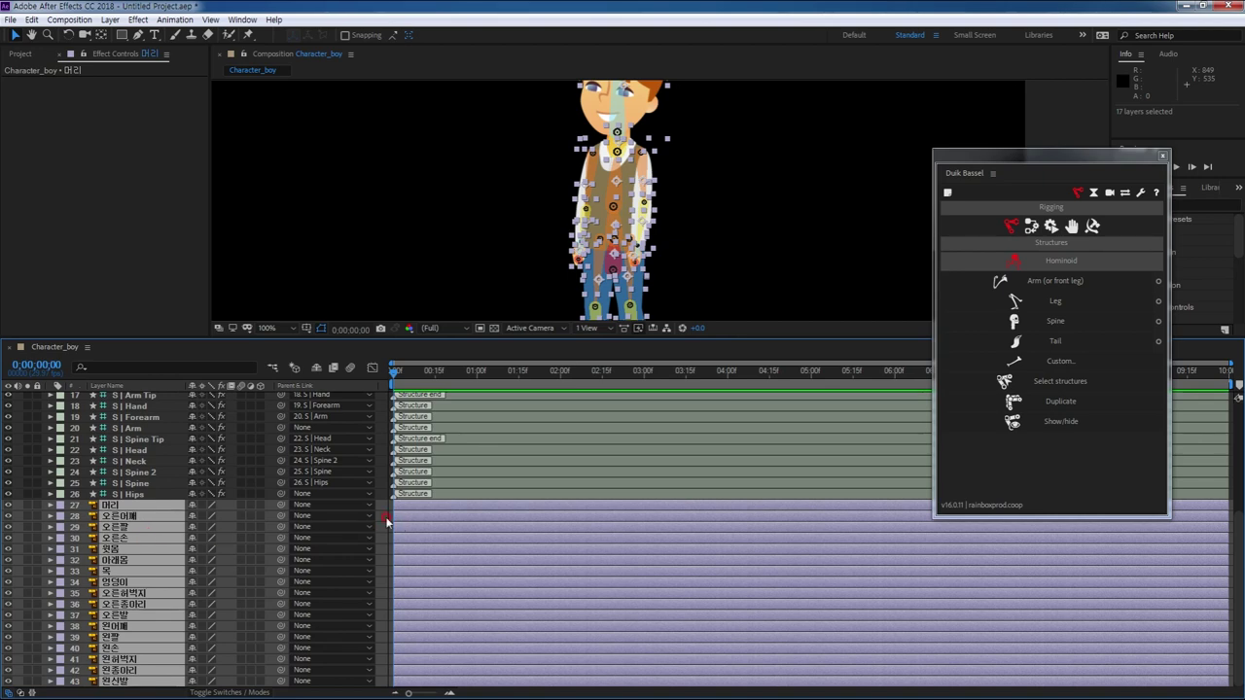
- Parent the head artwork layer 머리 to the S | Head structure
click(162, 505)
scroll(201, 544, up, 3)
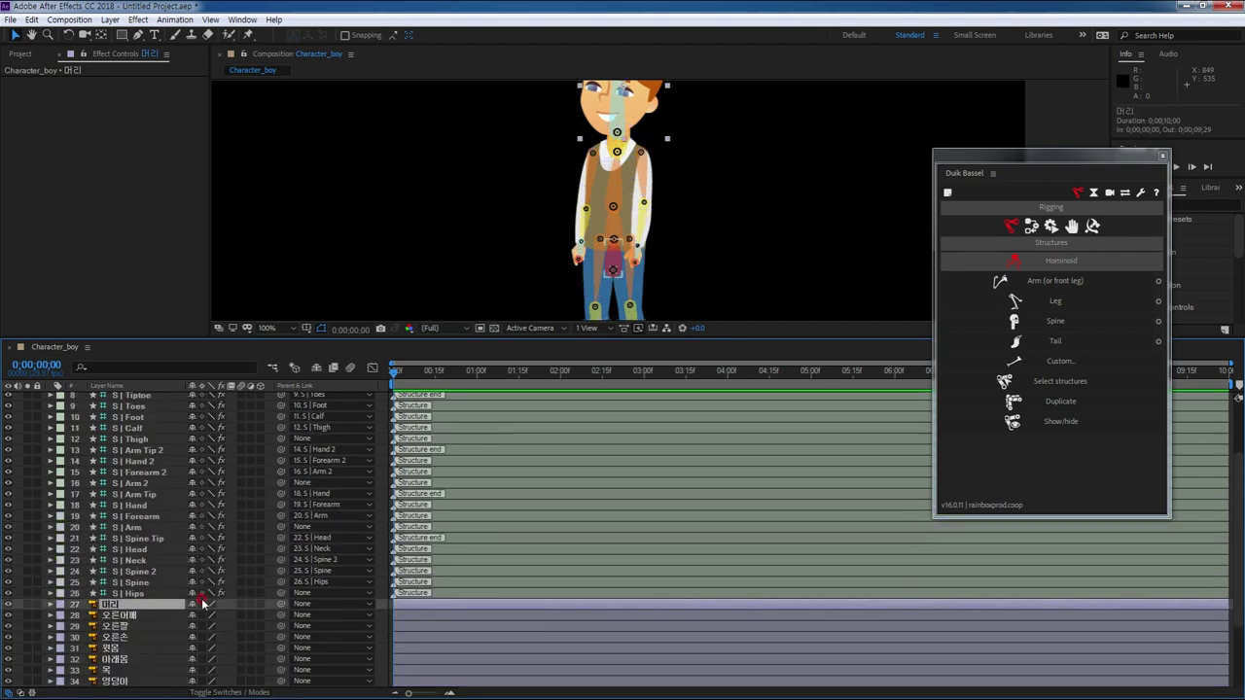
click(282, 605)
drag(282, 605, 146, 549)
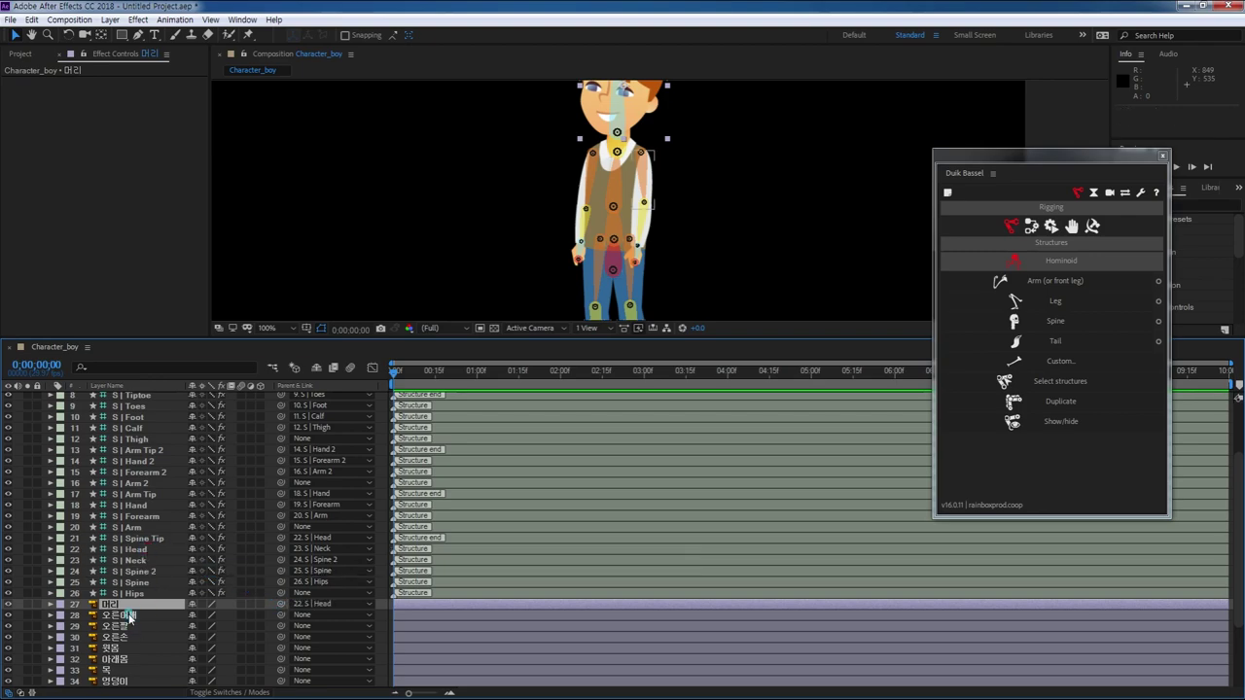
- Parent the right arm artwork to its structures: 오른어깨 to S | Arm 2, 오른팔 to S | Forearm 2 and 오른손 to S | Hand 2
click(130, 617)
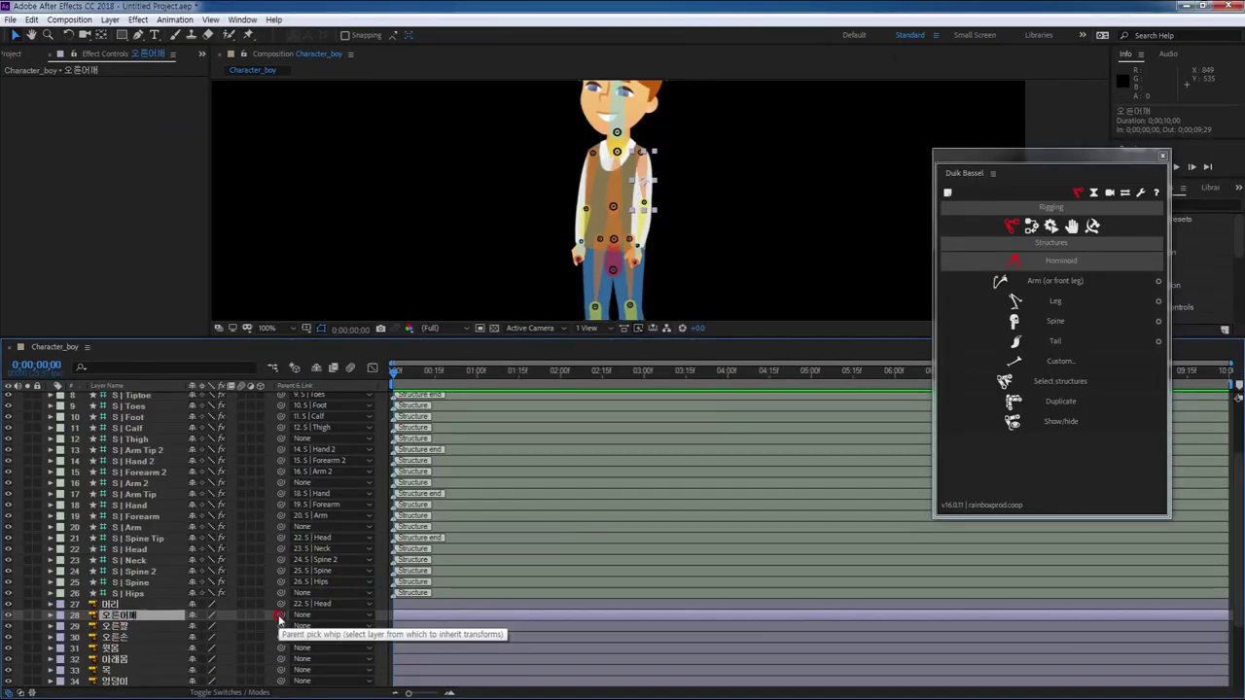
drag(278, 619, 160, 494)
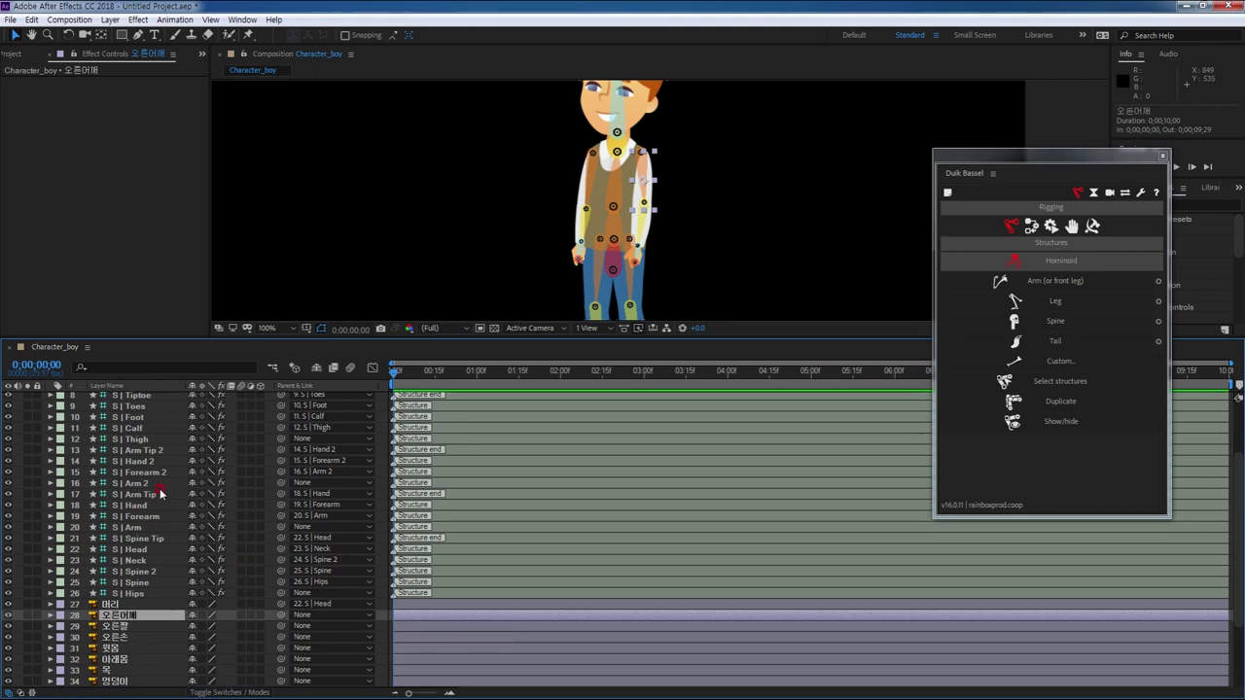
drag(281, 617, 146, 482)
click(125, 627)
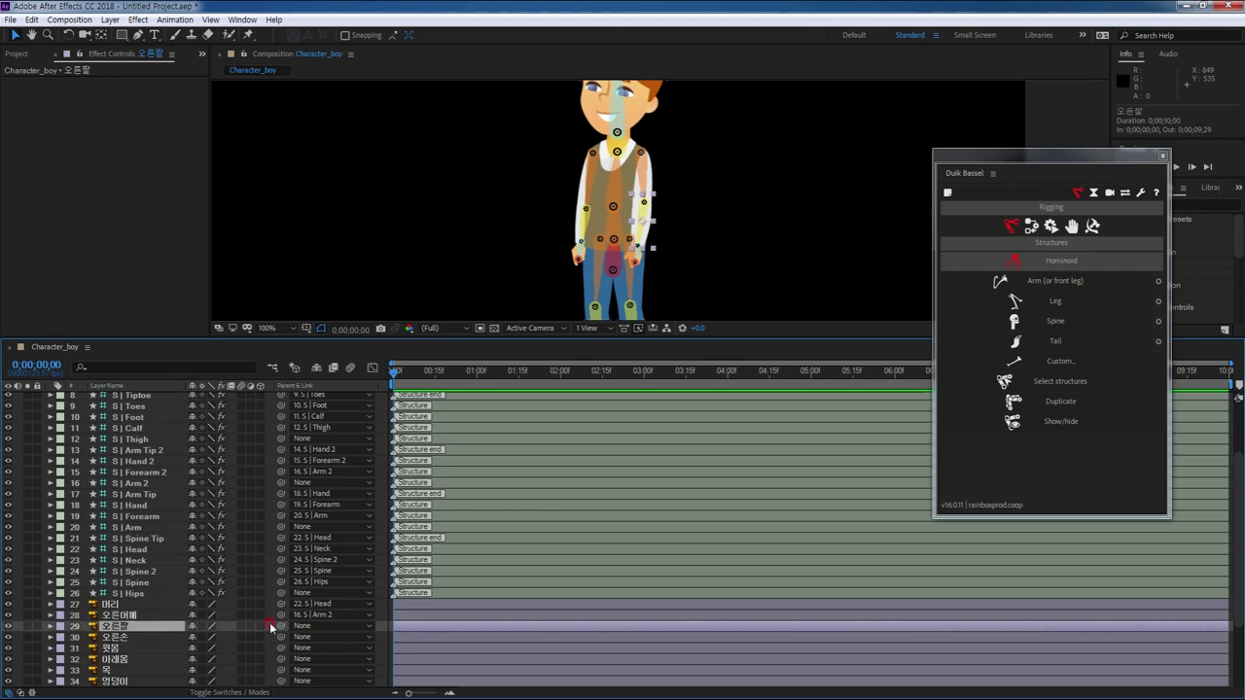
drag(280, 628, 149, 472)
click(155, 638)
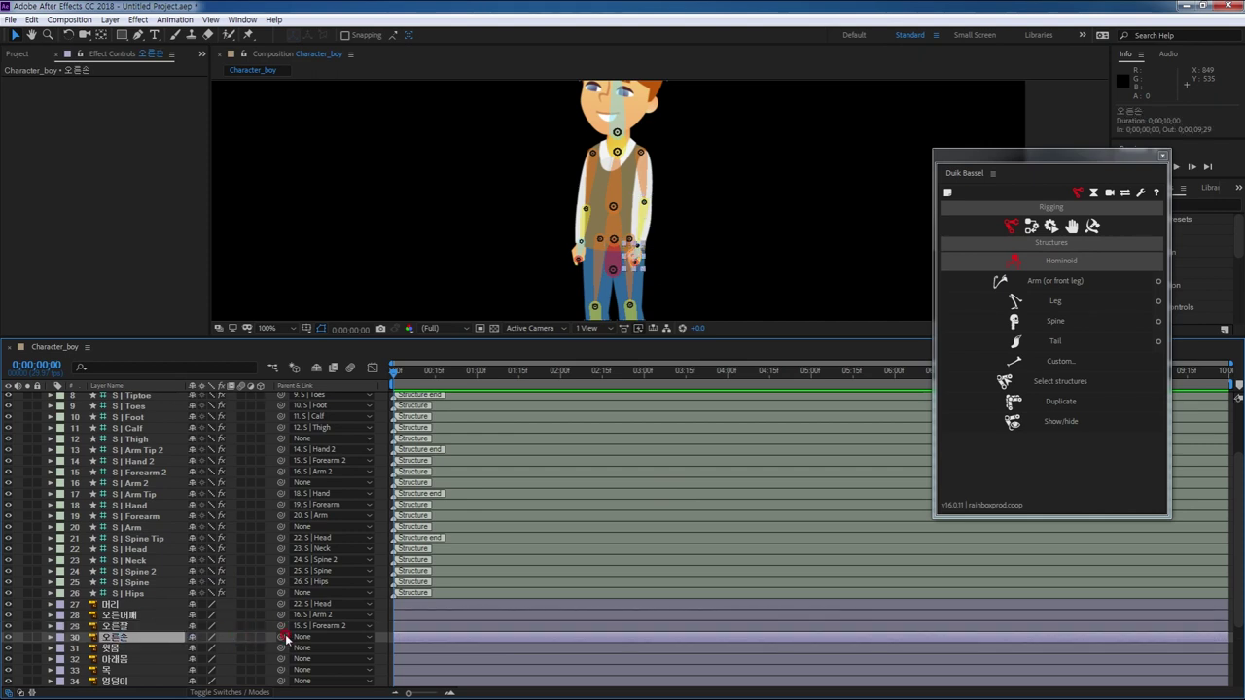
drag(280, 640, 152, 461)
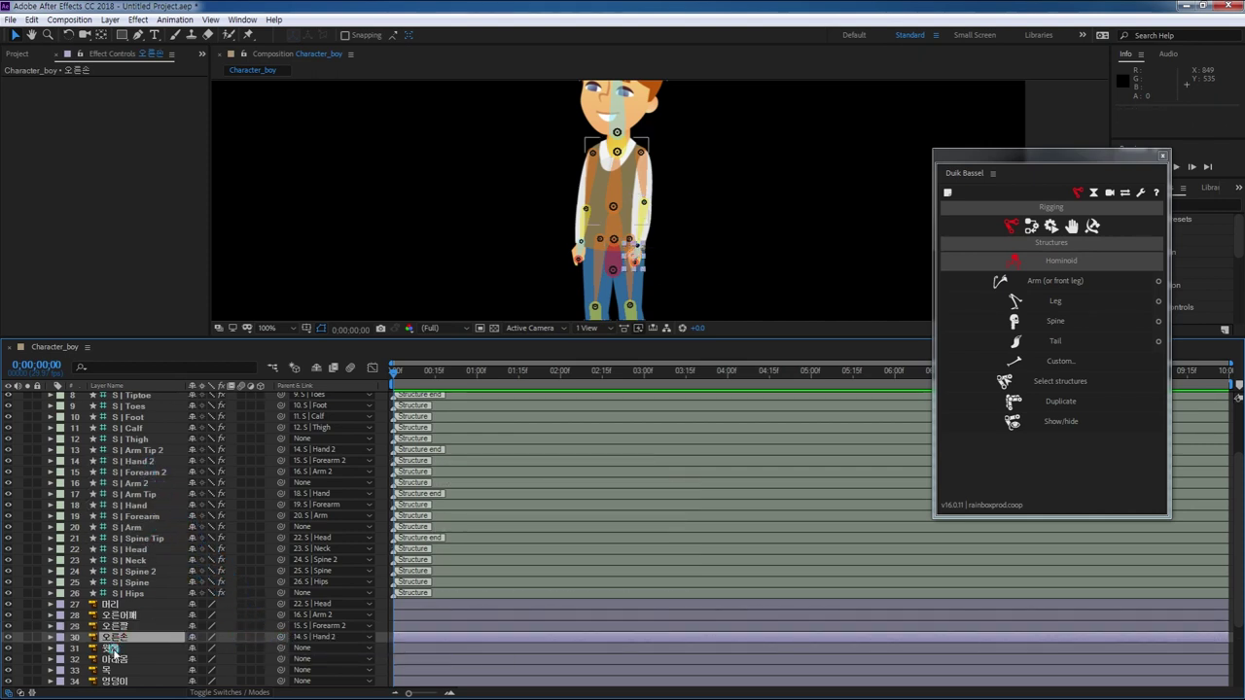
- Parent the torso artwork: 윗몸 to S | Spine 2, 아래몸 to S | Spine, 목 to S | Neck and 엉덩이 to S | Hips
click(112, 647)
drag(280, 652, 139, 571)
click(117, 659)
drag(281, 660, 145, 581)
click(119, 670)
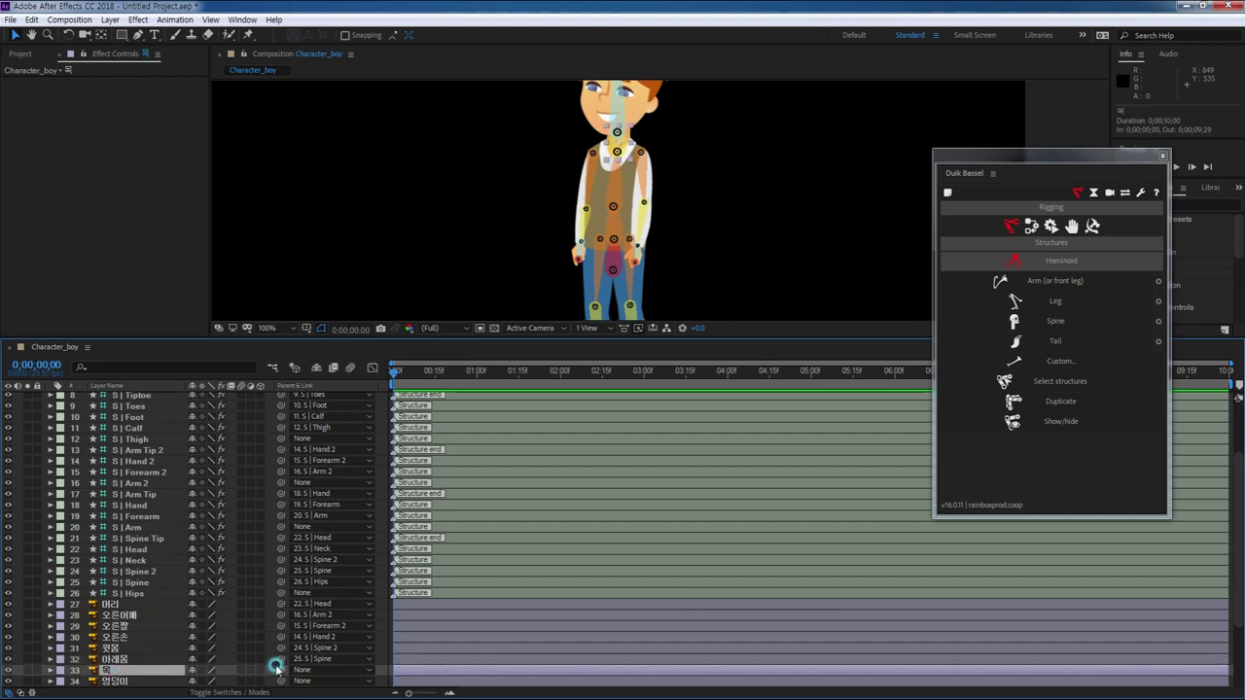
drag(281, 671, 146, 552)
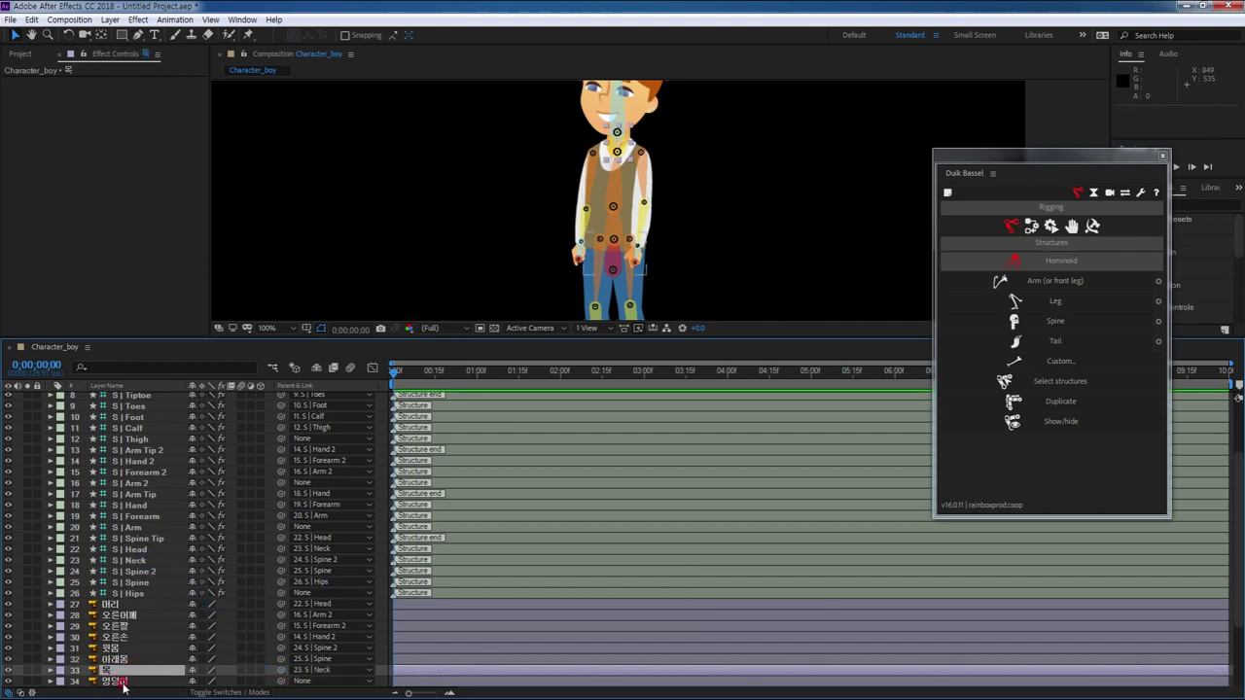
click(122, 681)
drag(281, 681, 146, 592)
- Parent the right leg artwork: 오른허벅지 to S | Thigh 2, 오른종아리 to S | Calf 2 and 오른발 to S | Foot 2
scroll(170, 630, down, 2)
click(129, 627)
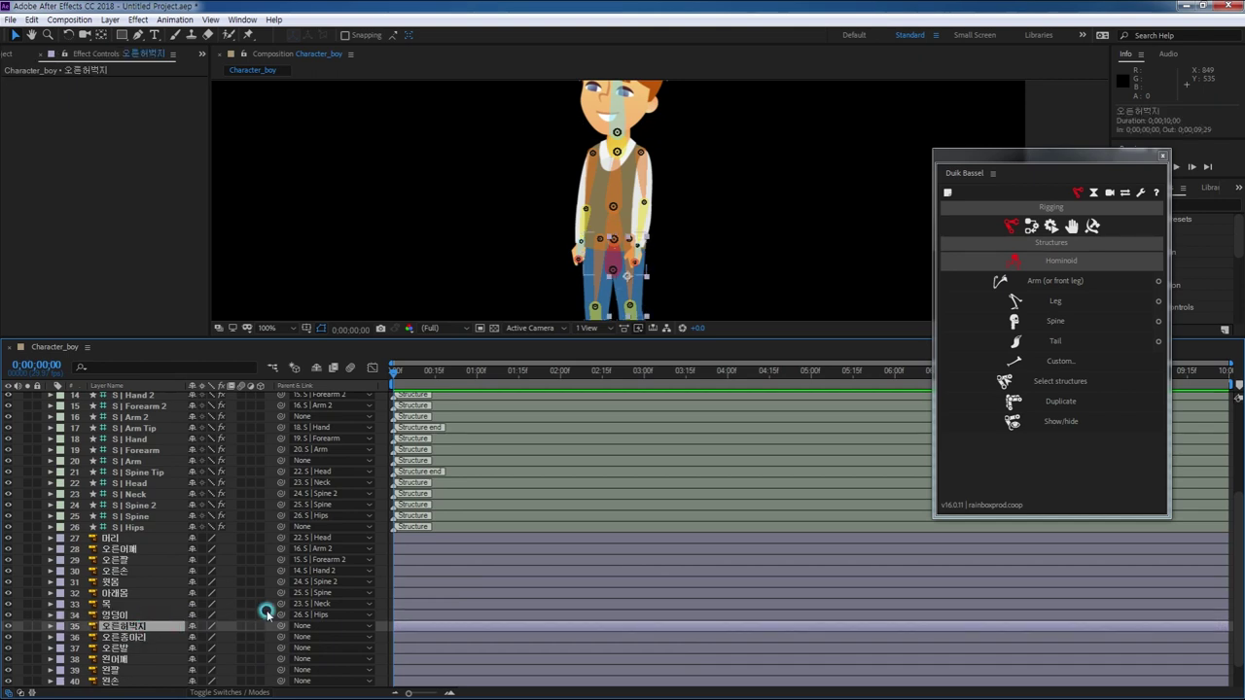
drag(281, 628, 151, 649)
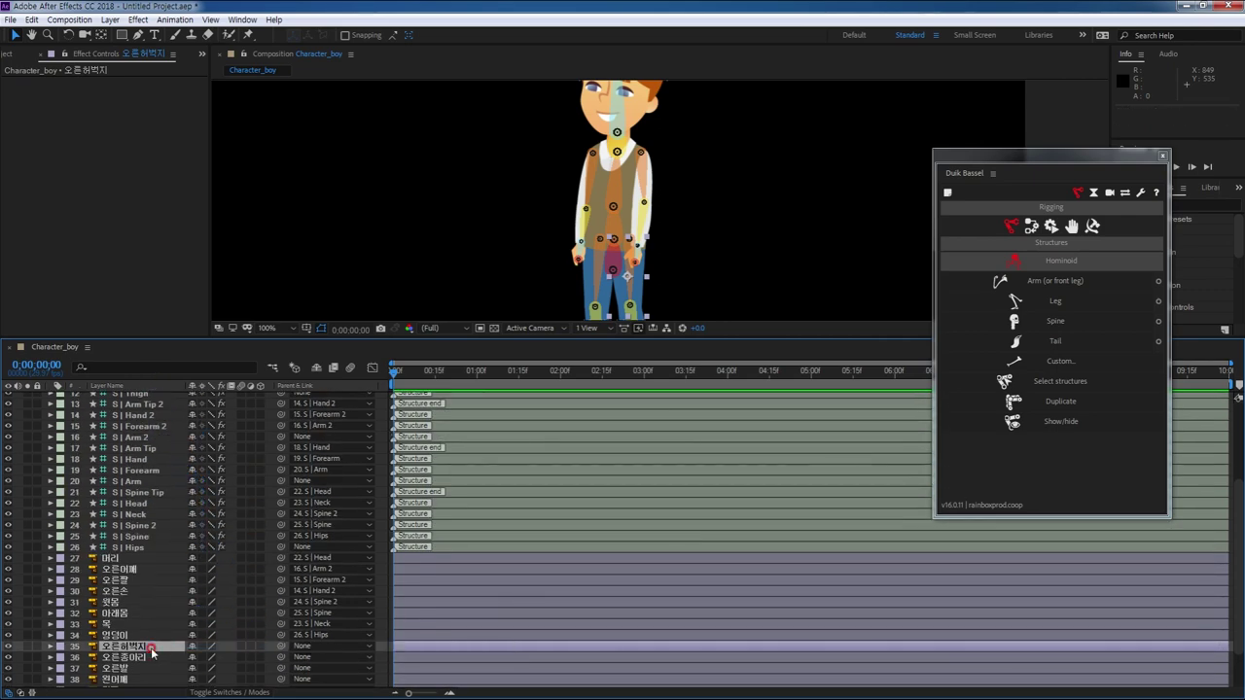
click(315, 647)
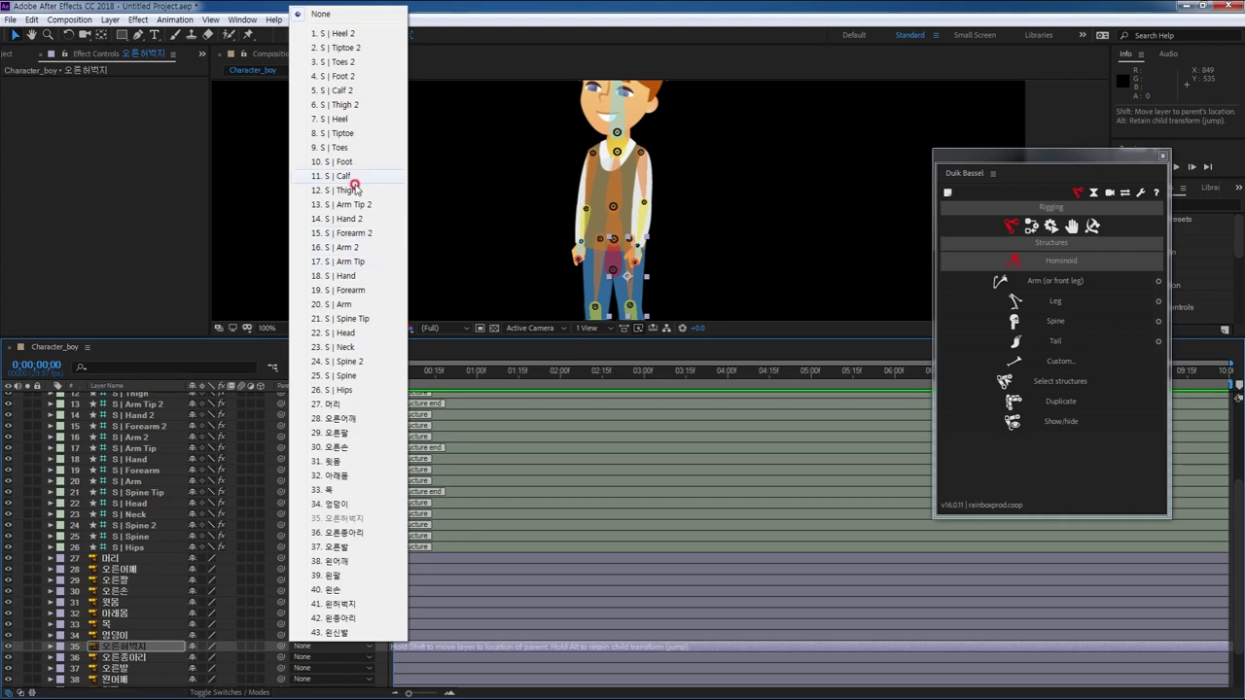
click(343, 104)
click(139, 659)
click(303, 657)
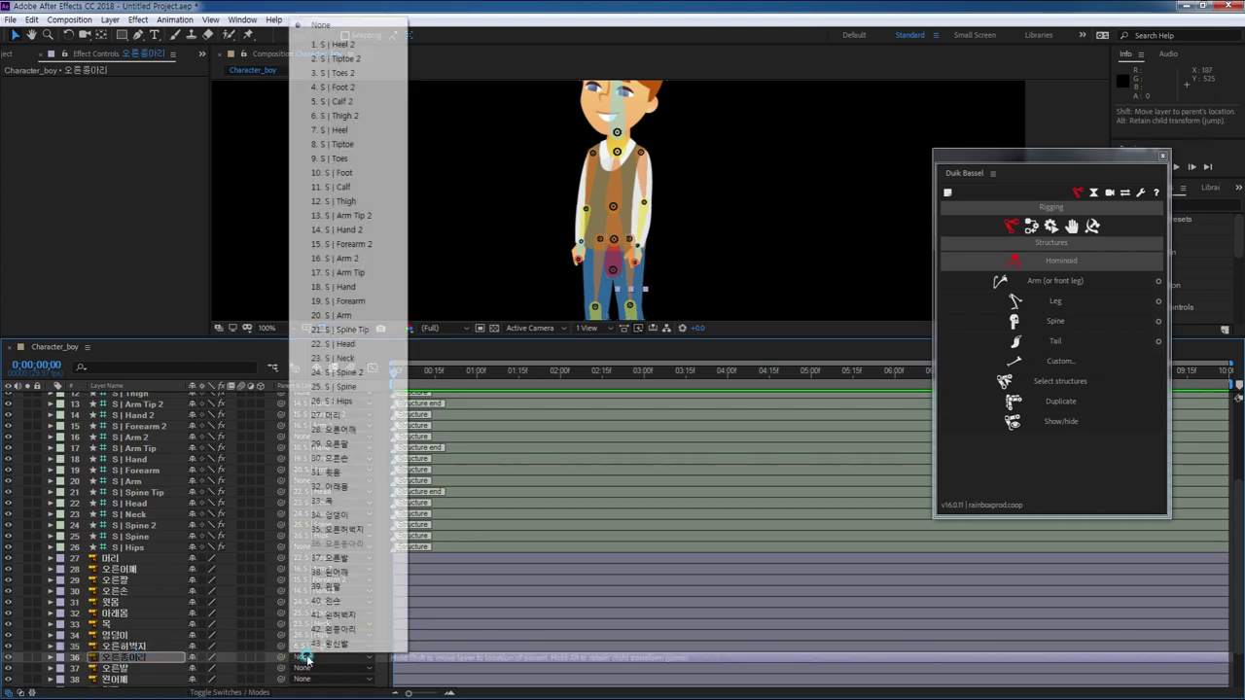
click(352, 101)
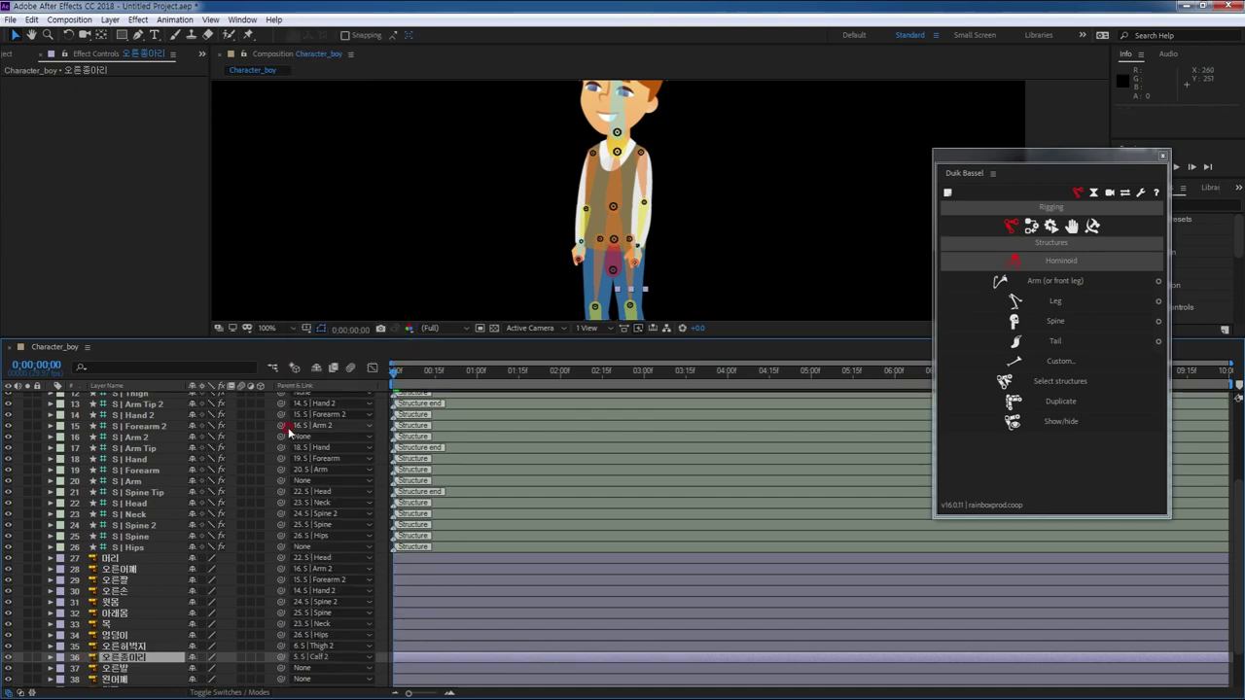
click(130, 668)
click(304, 668)
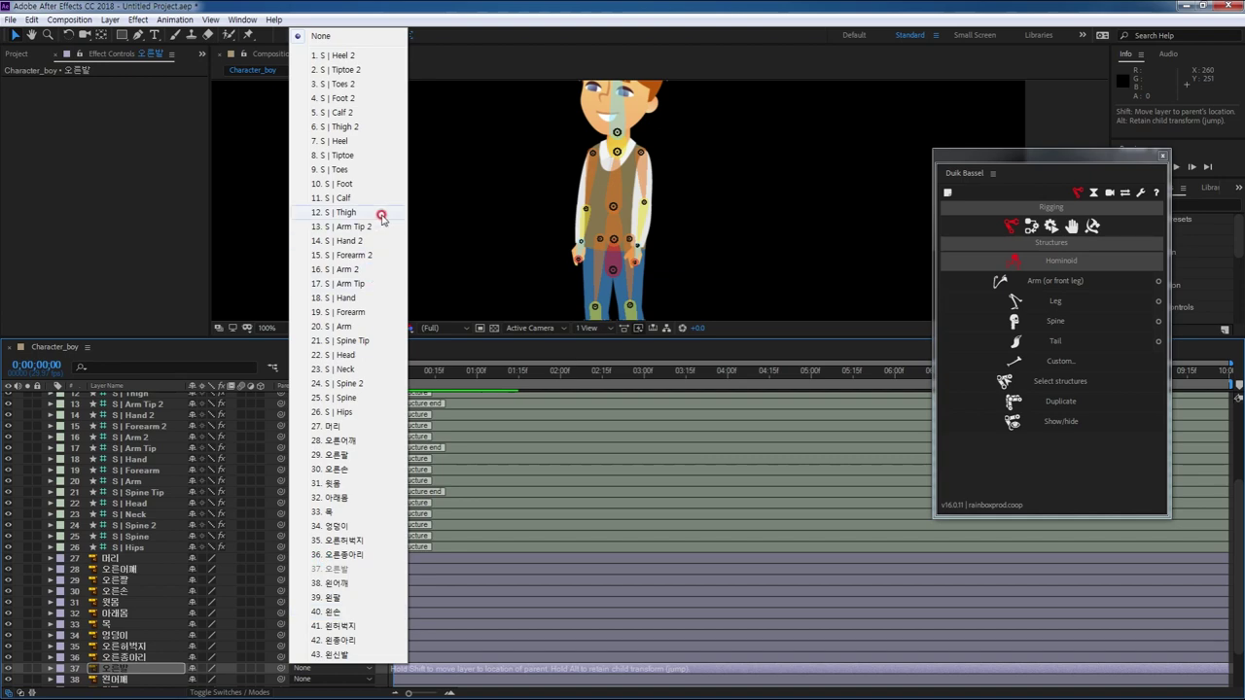
click(348, 98)
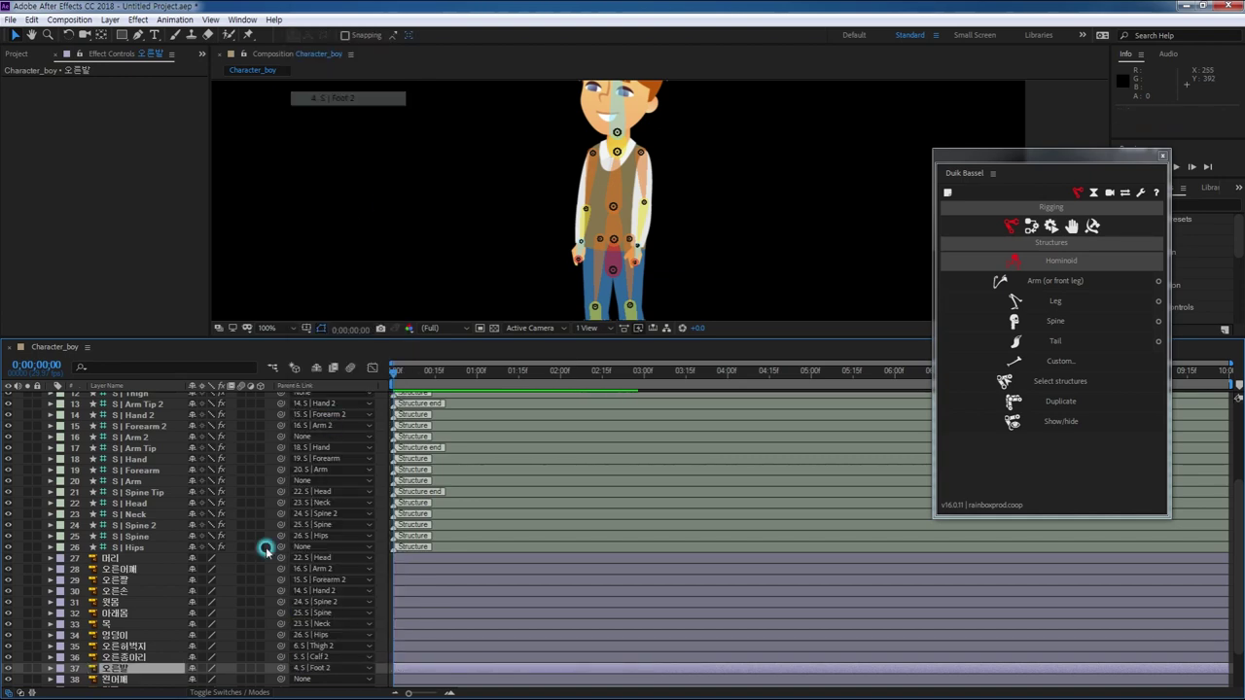
- Parent the left arm artwork: 왼어깨 to S | Arm, 왼팔 to S | Forearm and 왼손 to S | Hand
click(131, 679)
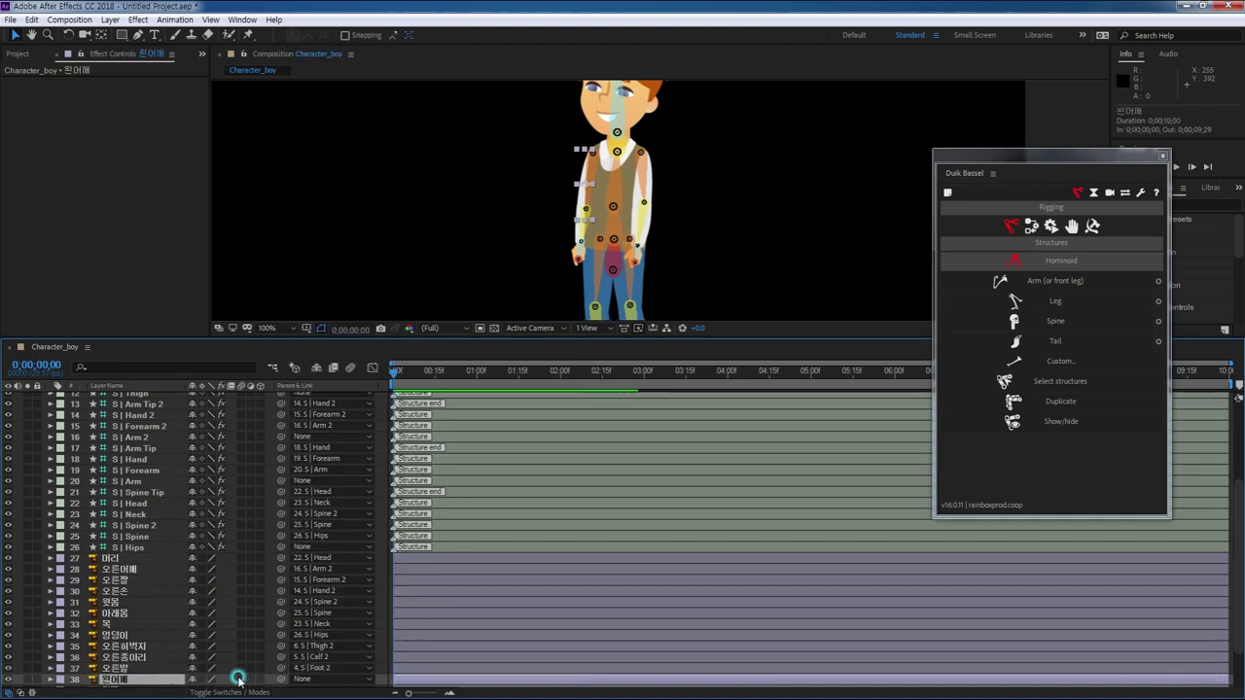
click(305, 679)
click(340, 336)
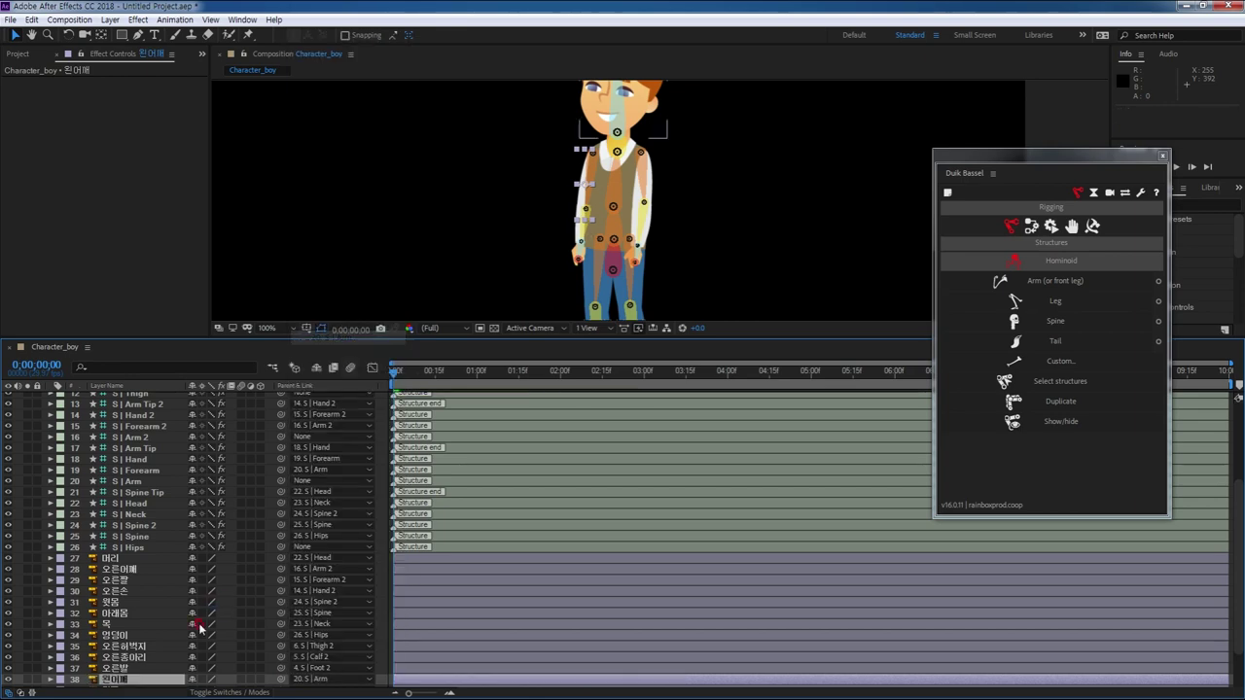
scroll(190, 516, down, 2)
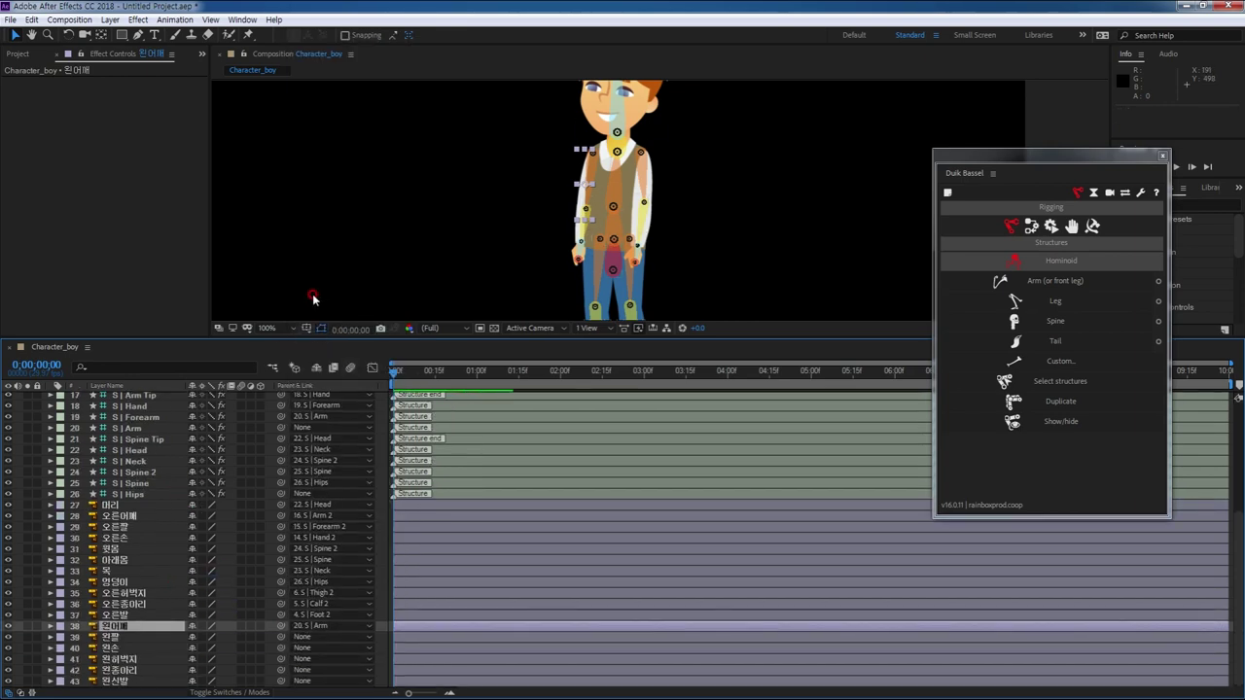
drag(286, 336, 303, 192)
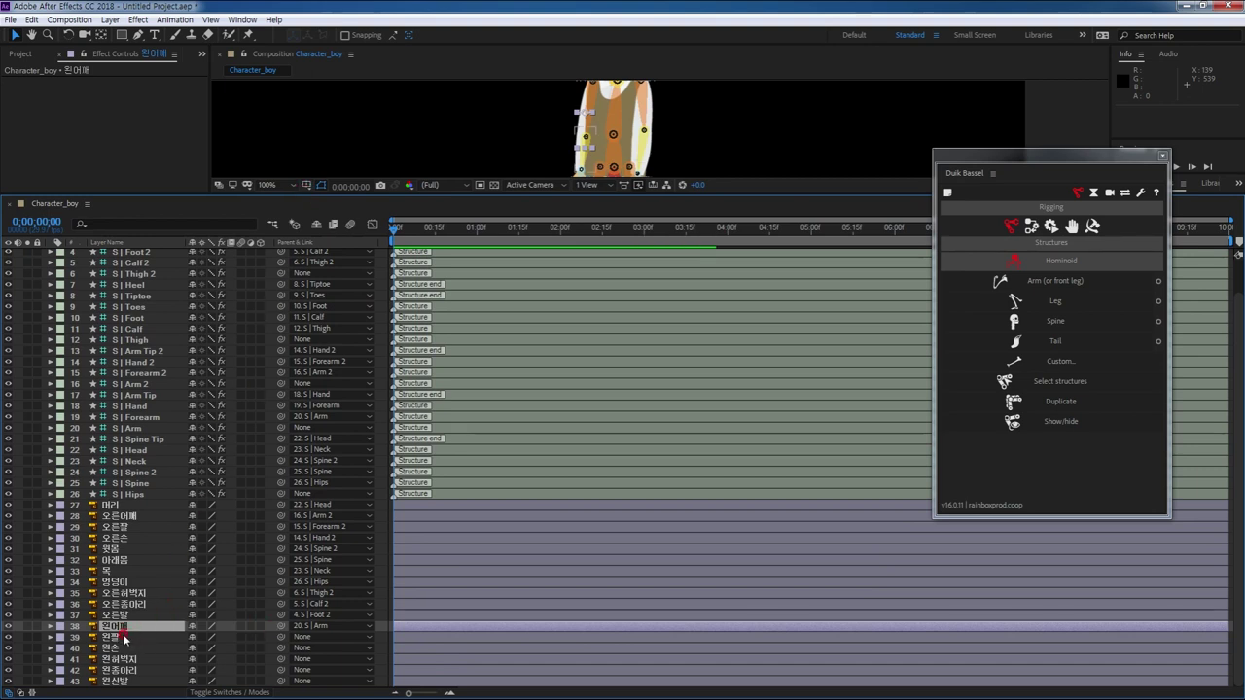
click(124, 637)
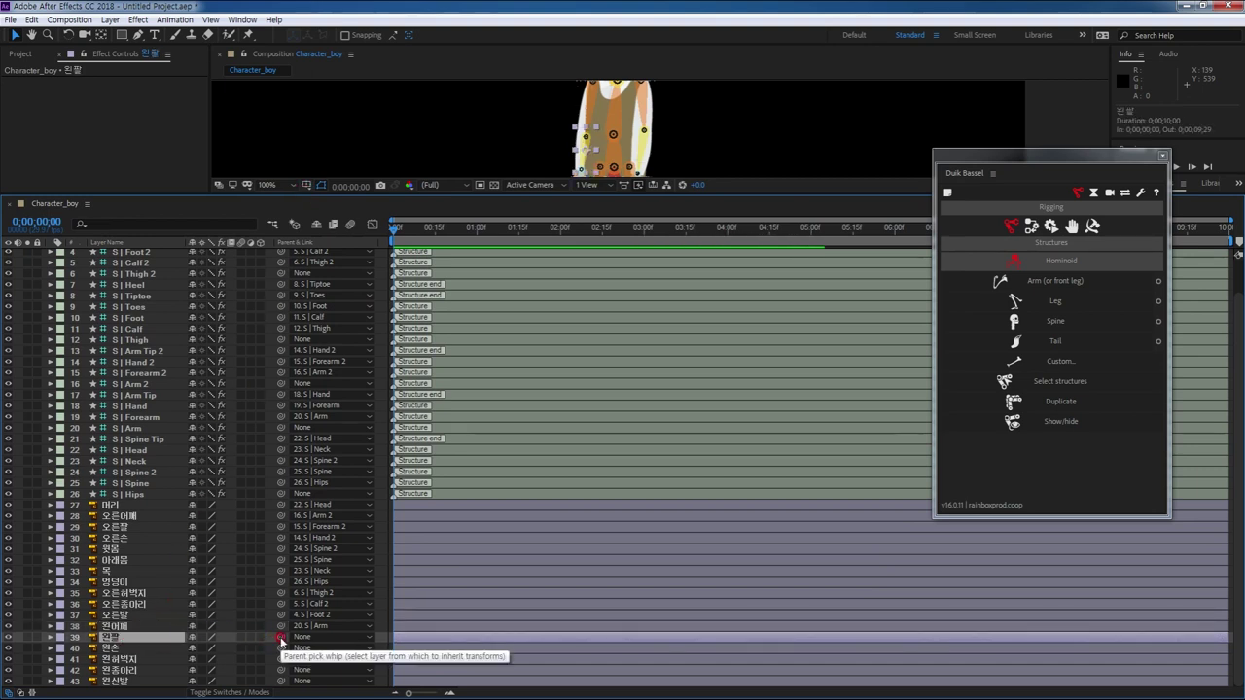
drag(280, 638, 160, 407)
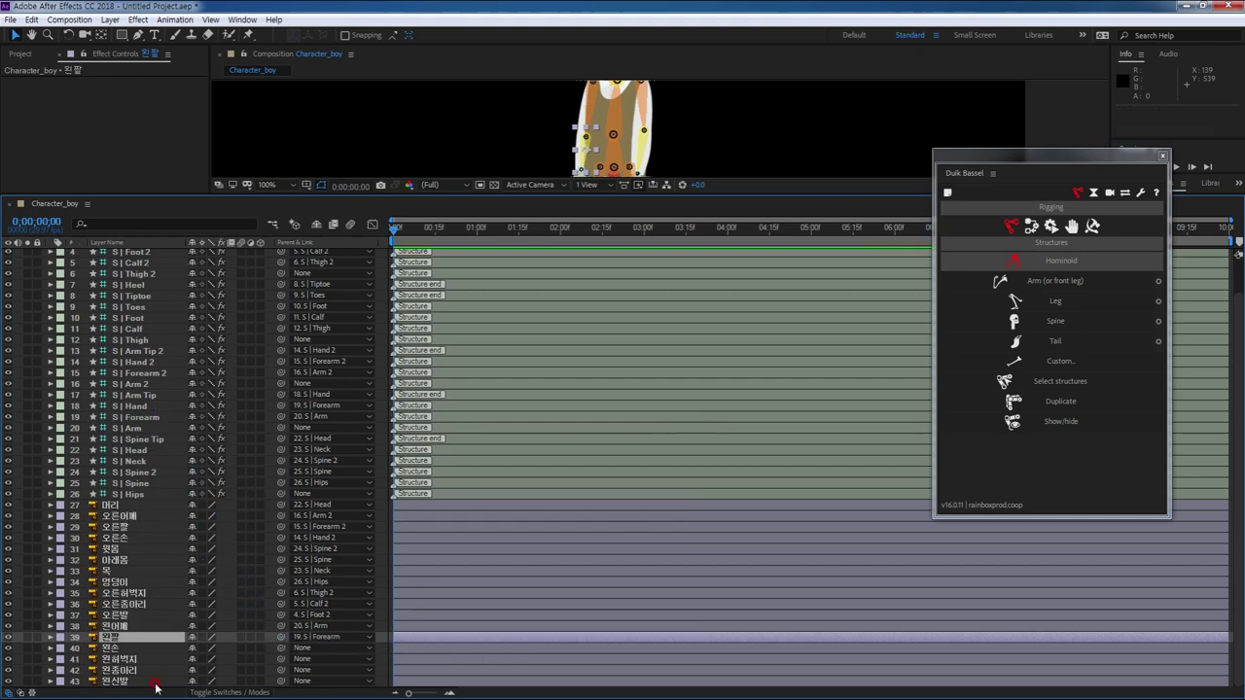
click(127, 647)
drag(280, 648, 139, 405)
- Parent the left leg artwork: 왼허벅지 to S | Thigh, 왼종아리 to S | Calf and 왼신발 to S | Foot
click(127, 659)
drag(280, 661, 153, 339)
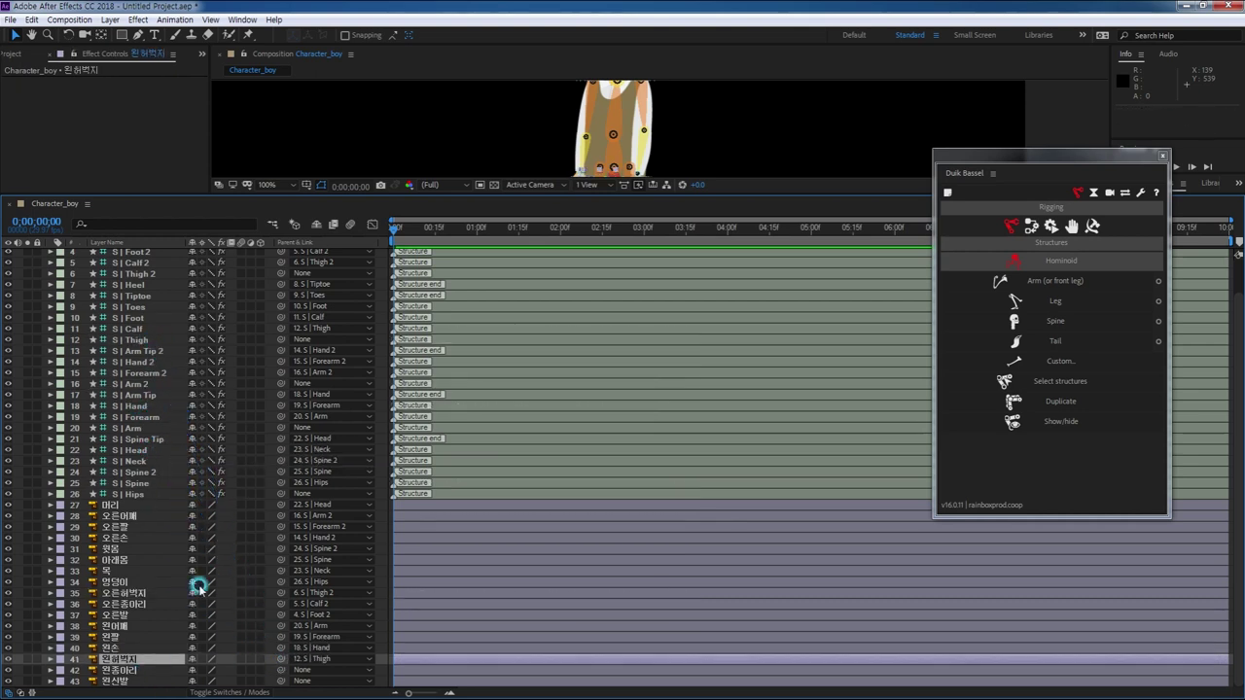
click(128, 670)
drag(280, 670, 150, 328)
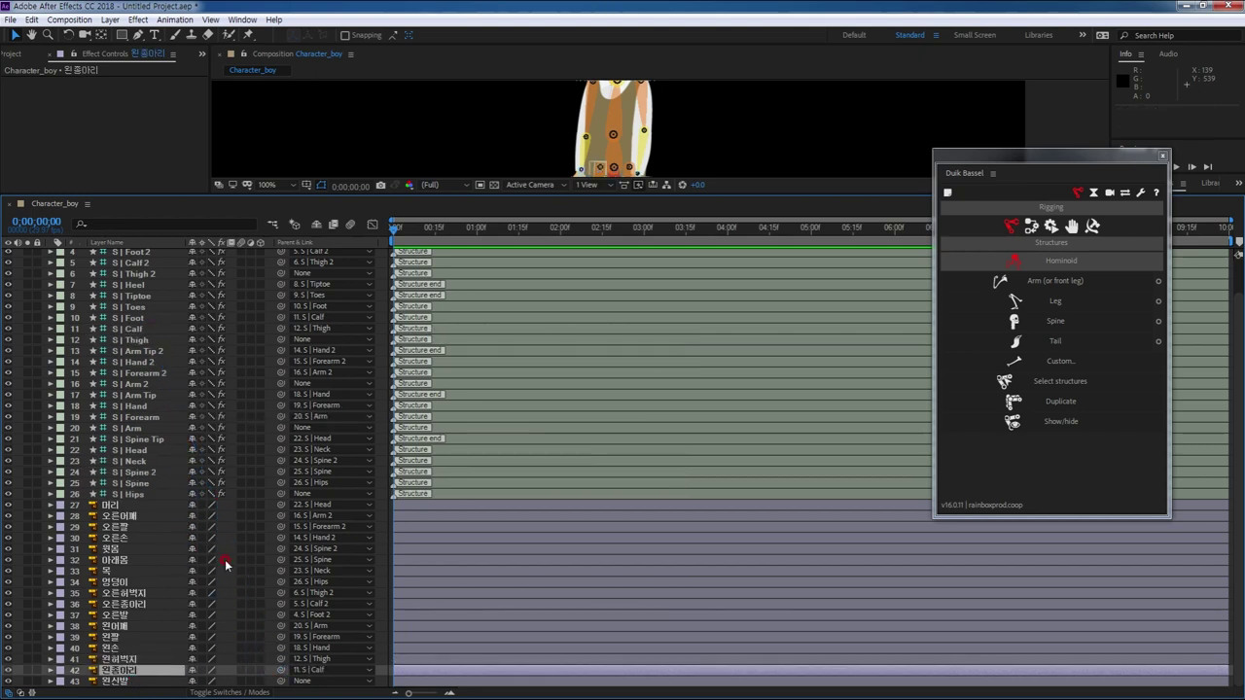
click(127, 682)
drag(280, 680, 149, 318)
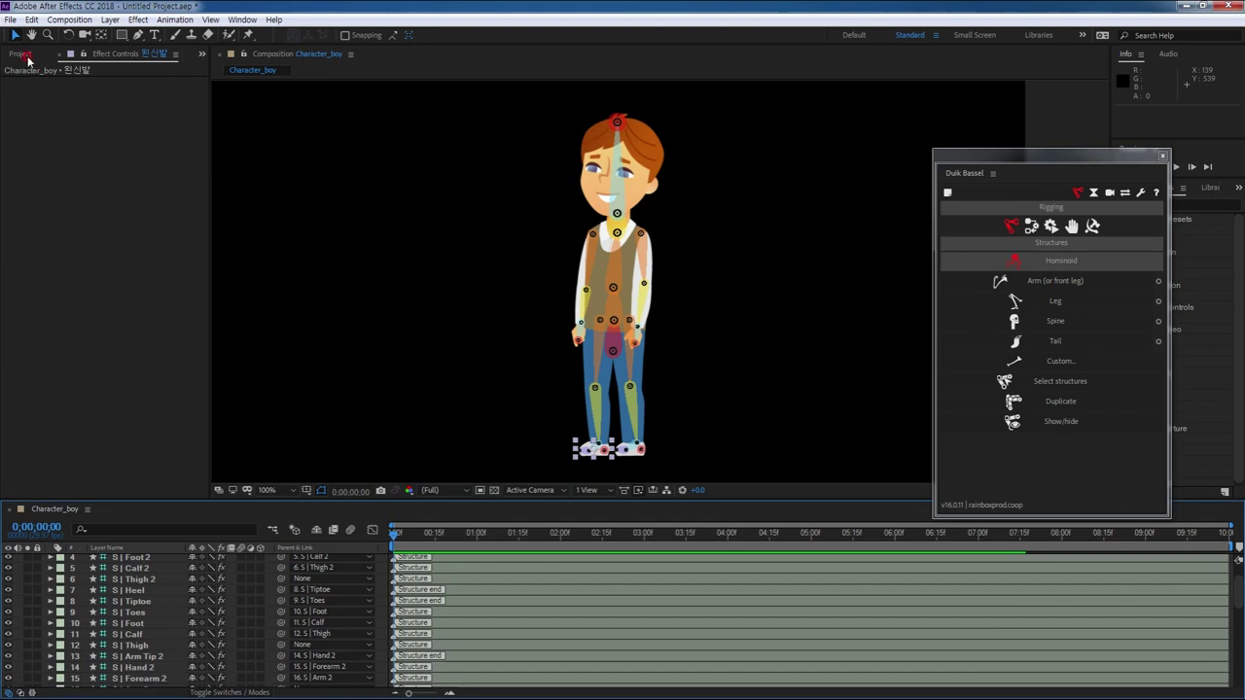
- Duplicate the Character_boy composition in the project and open the copy
click(24, 54)
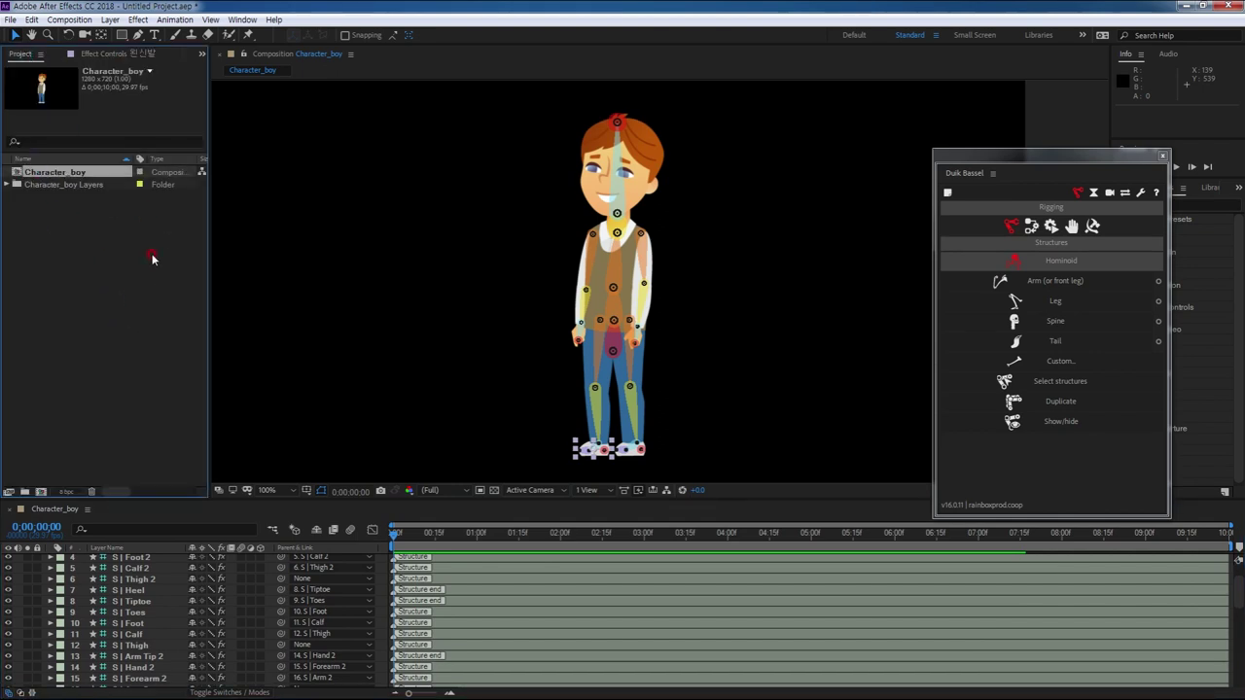
key(ctrl+d)
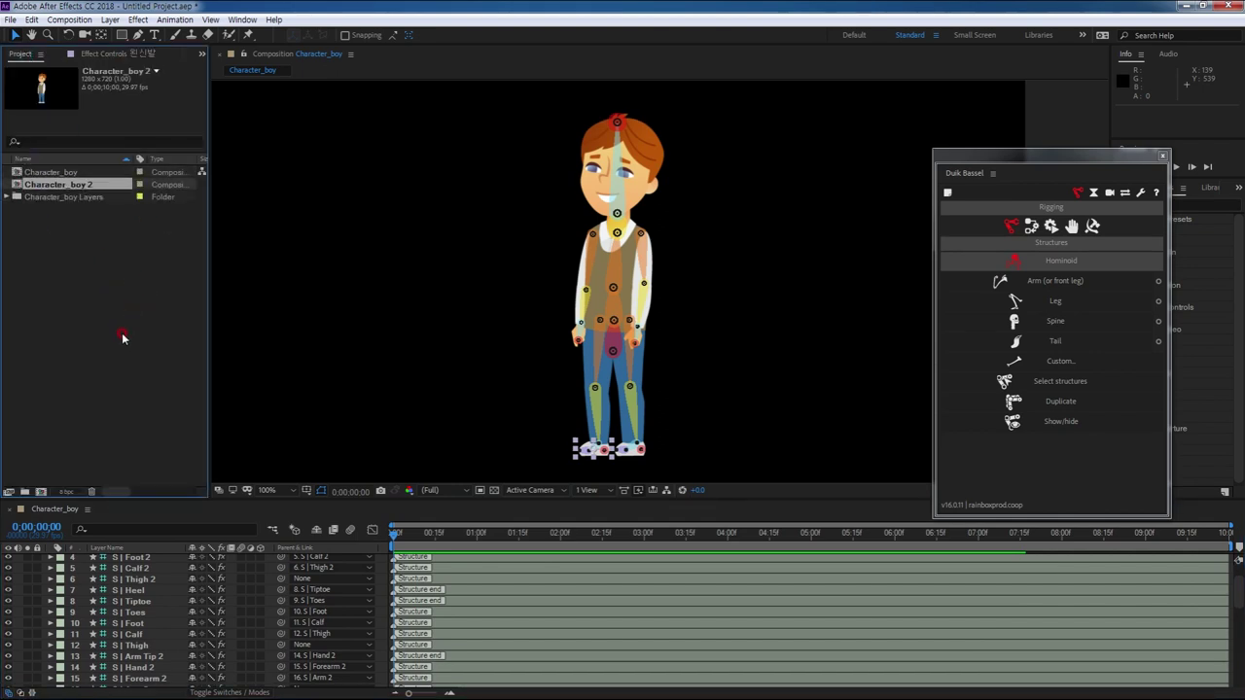
double_click(97, 243)
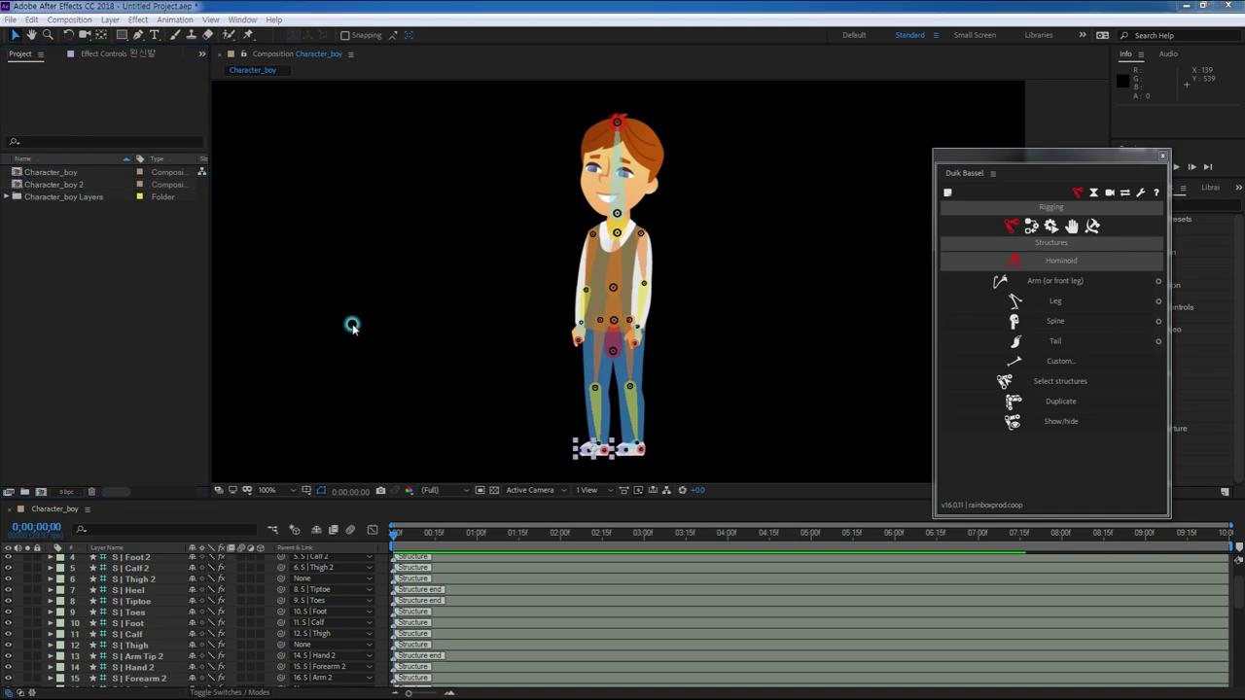
click(552, 453)
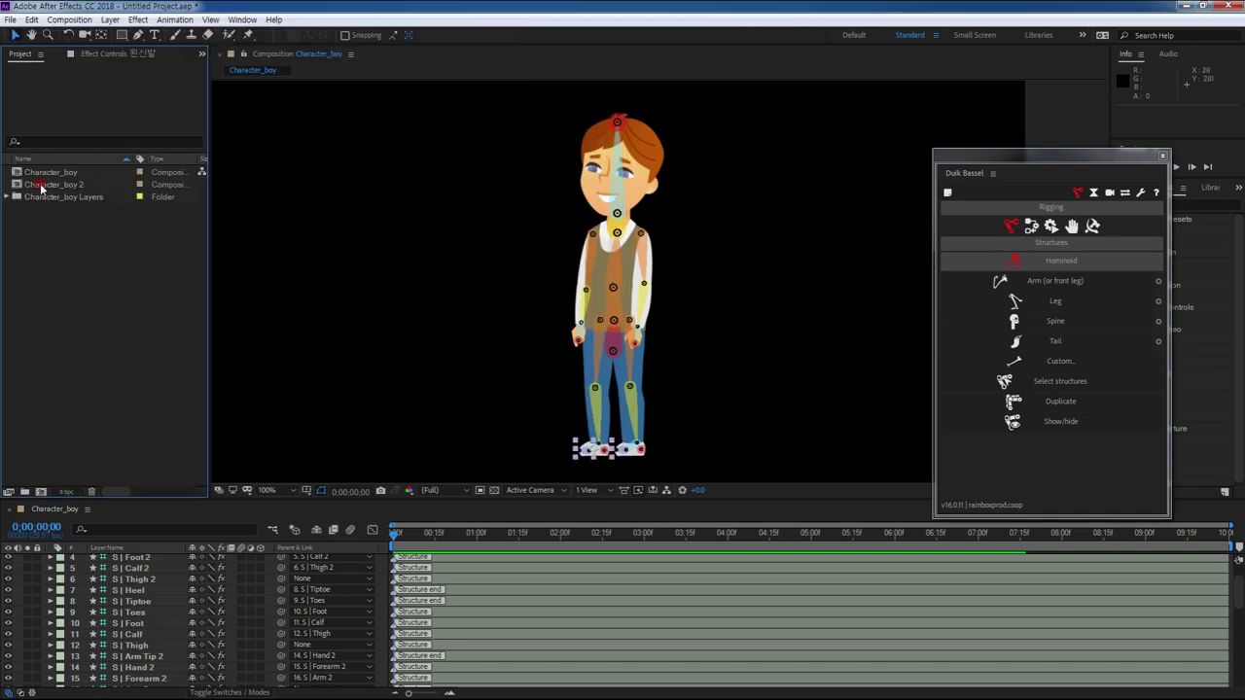
double_click(18, 187)
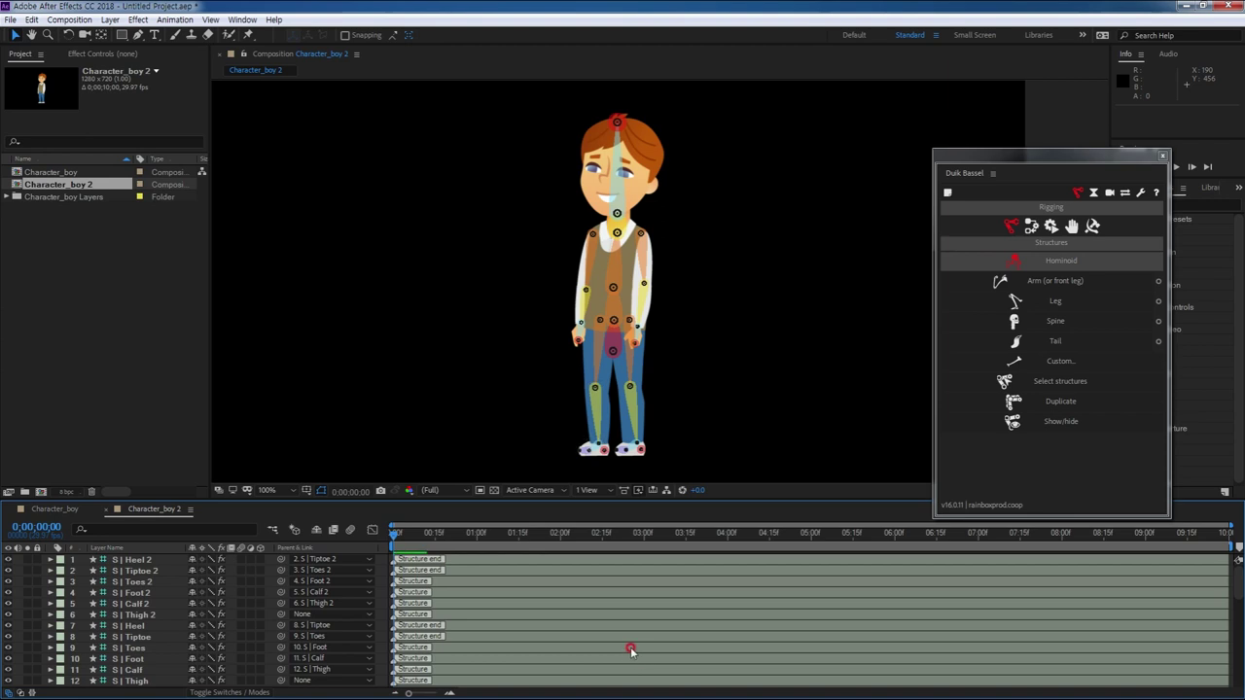
- Generate controllers with Auto-rig & IK for all structure layers from S | Heel 2 through S | Hips
drag(527, 500, 545, 387)
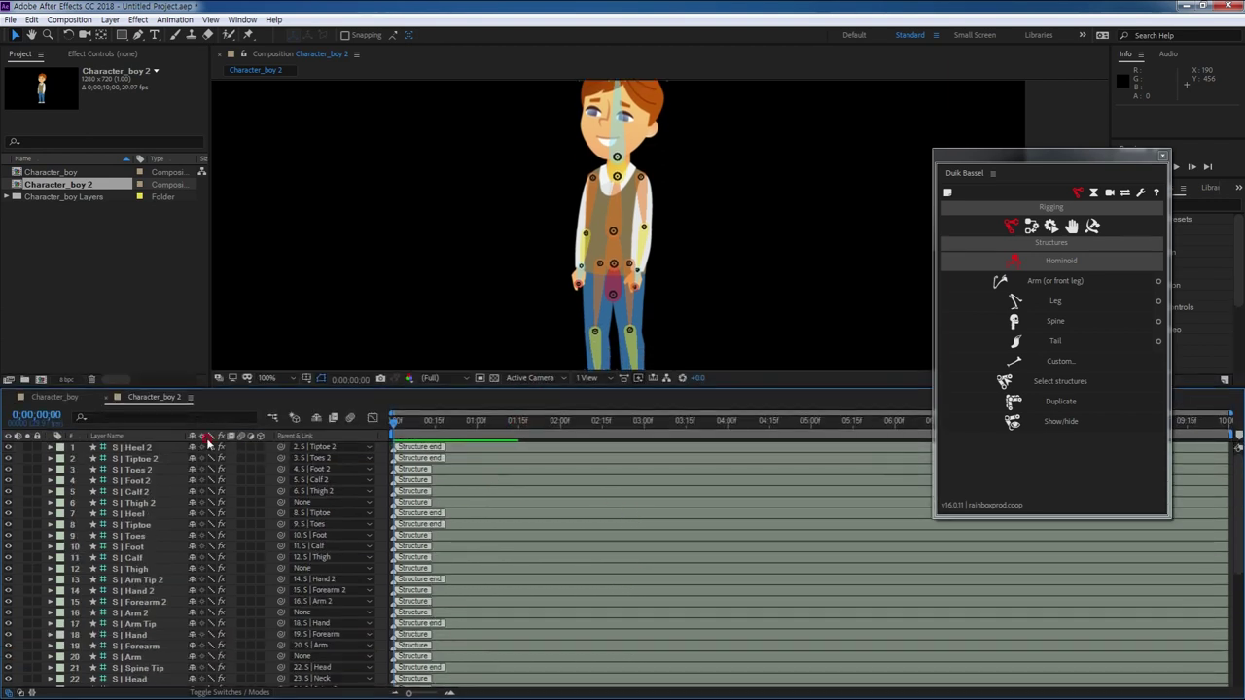
click(149, 450)
scroll(166, 607, down, 3)
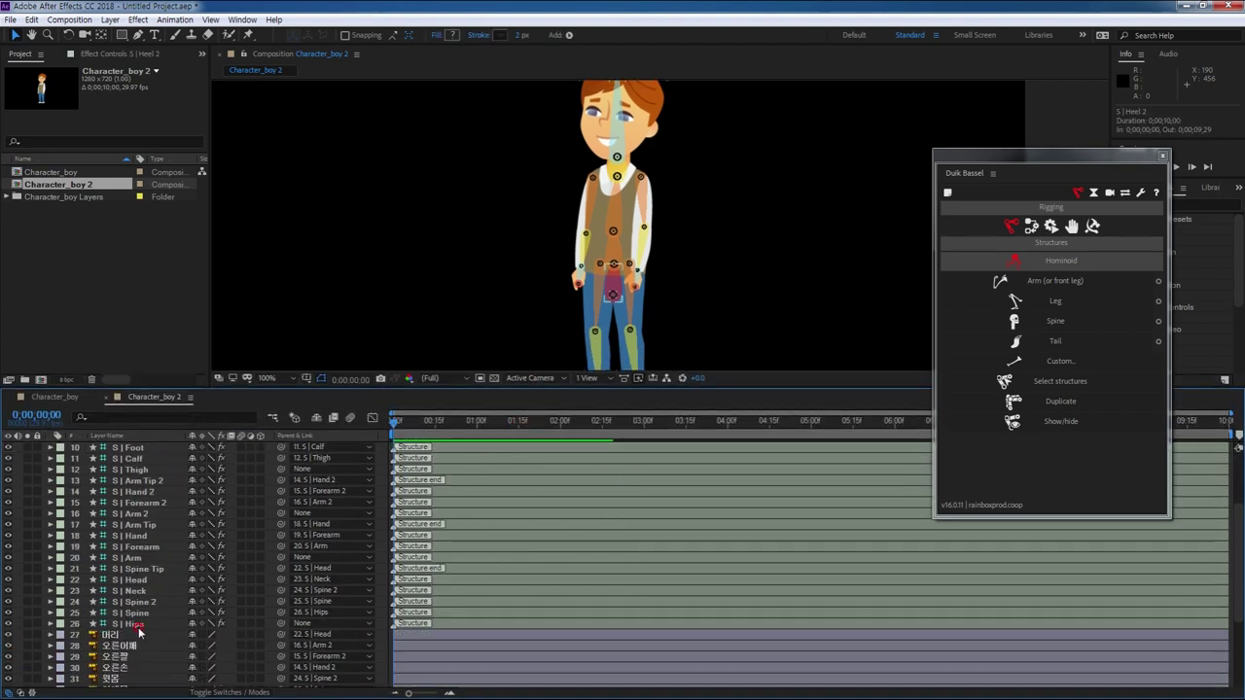
shift+click(137, 626)
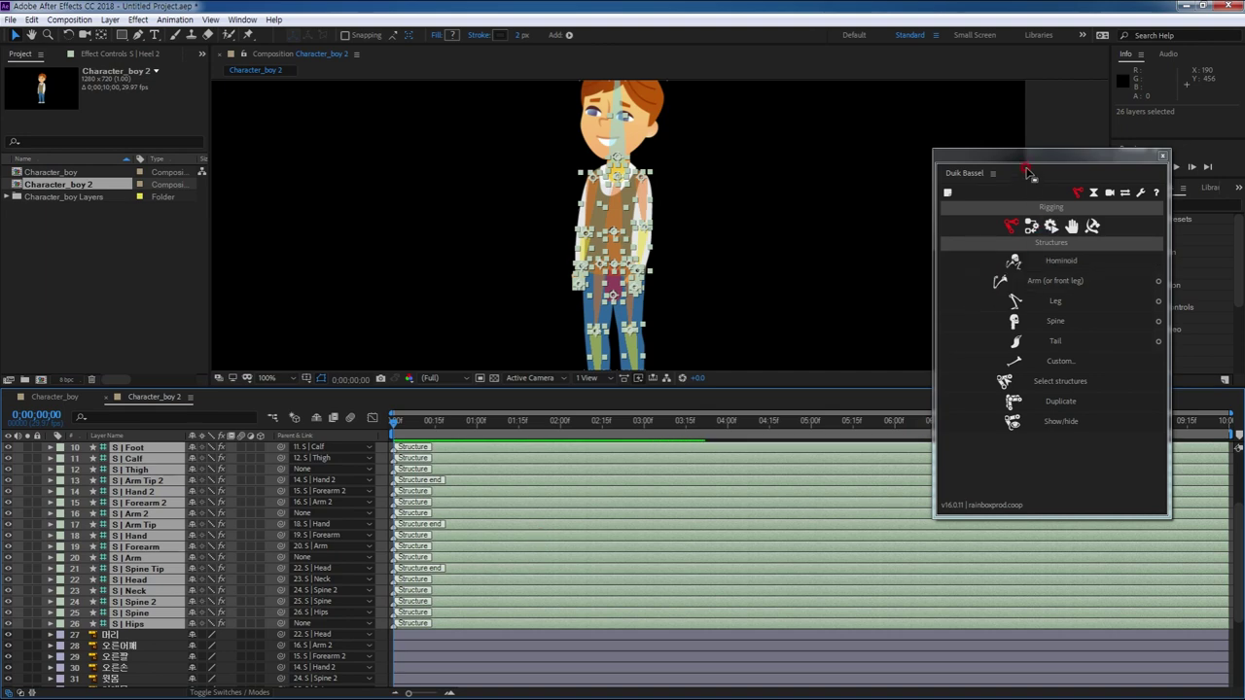
drag(1031, 159, 935, 160)
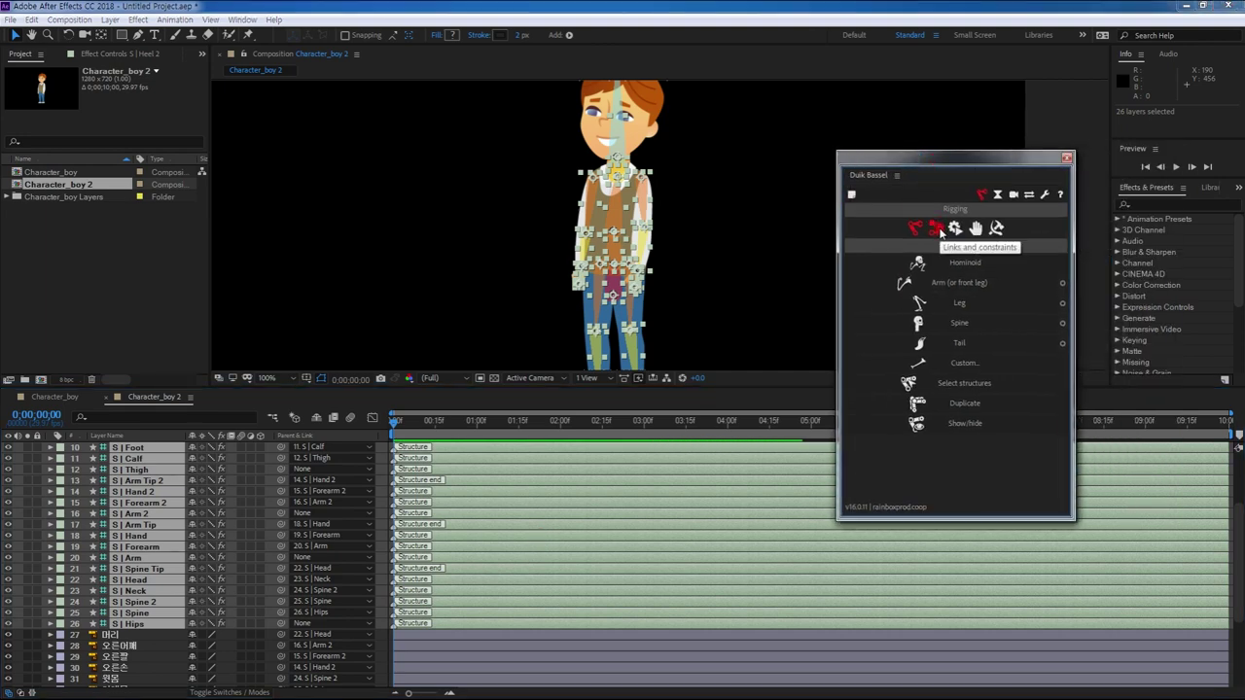
click(936, 228)
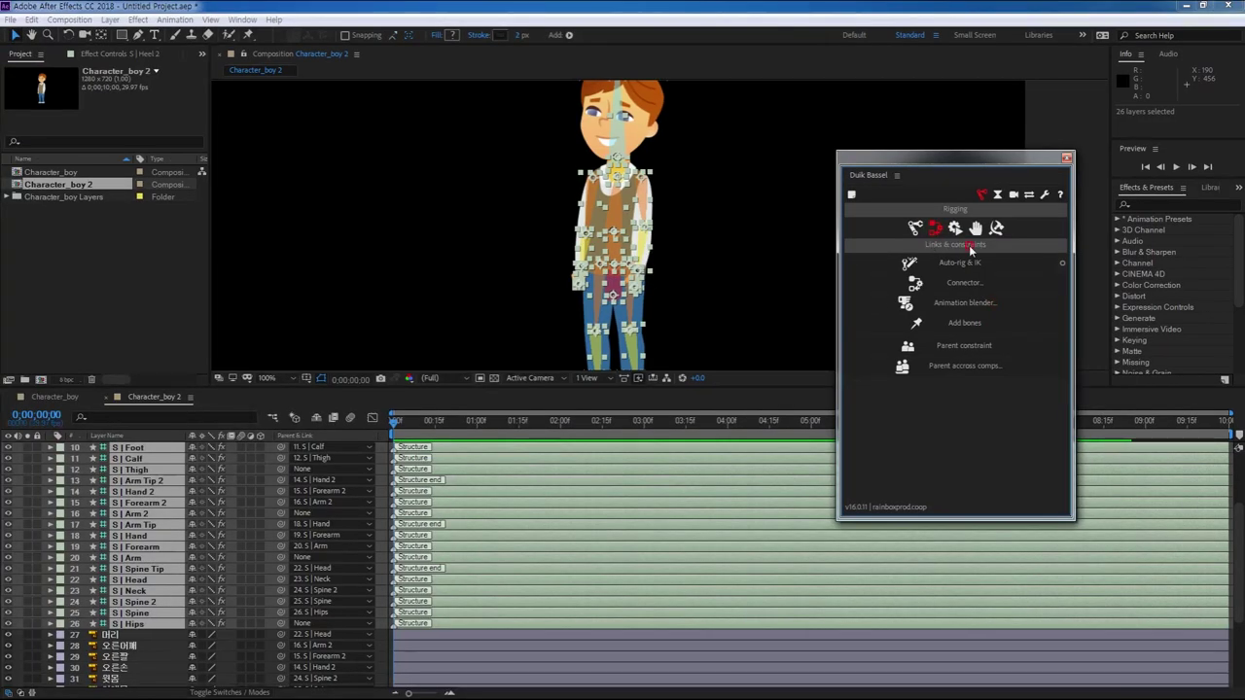
click(674, 418)
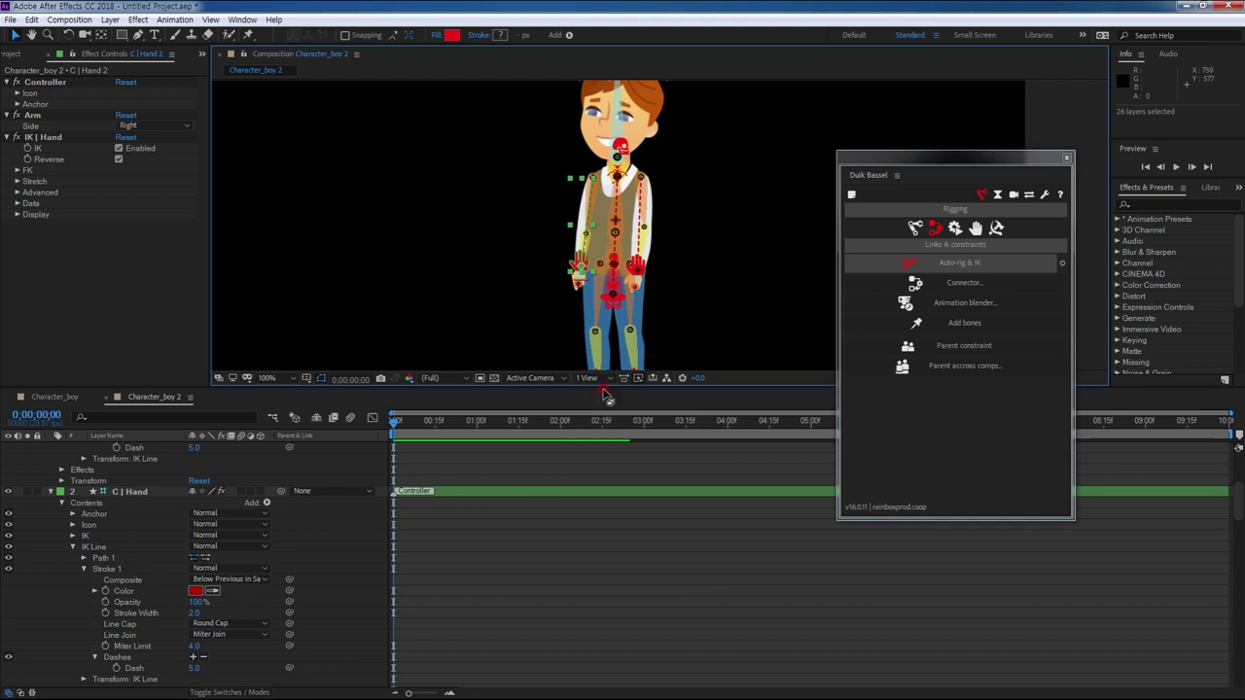
- Test the rig by moving the left hand and left foot controllers, and undo the moves
drag(604, 387, 597, 492)
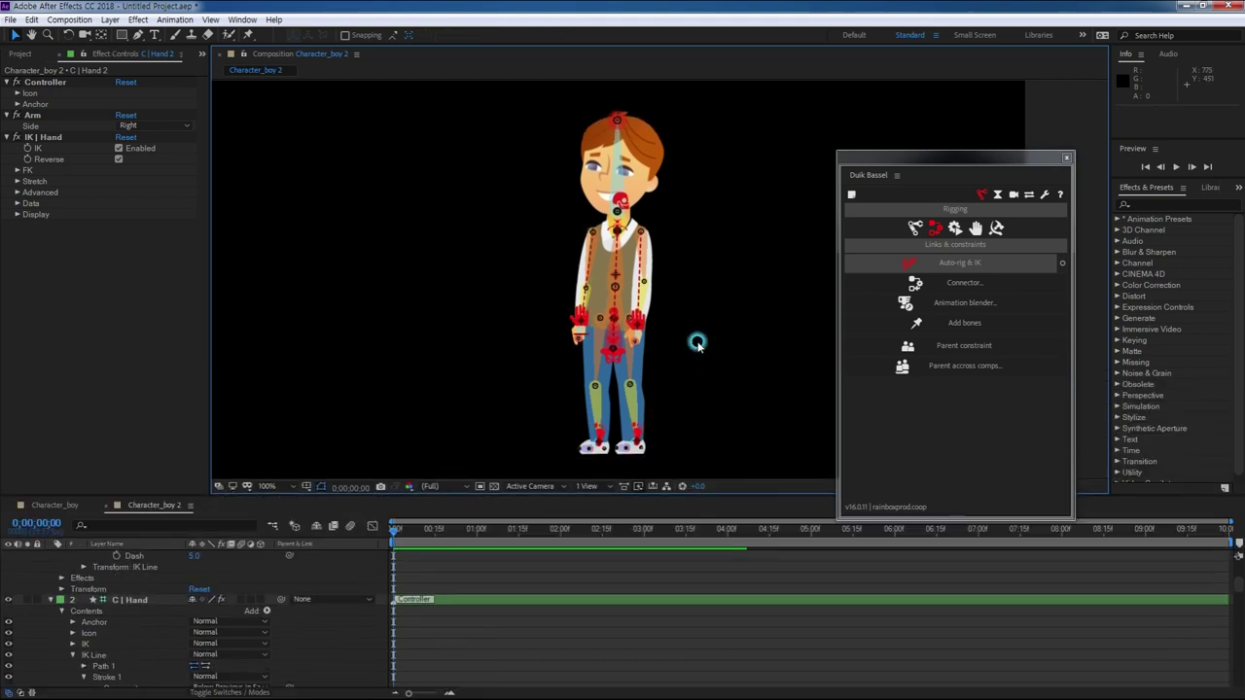
scroll(660, 359, up, 4)
click(592, 435)
drag(604, 342, 537, 168)
drag(559, 301, 594, 358)
scroll(594, 358, down, 4)
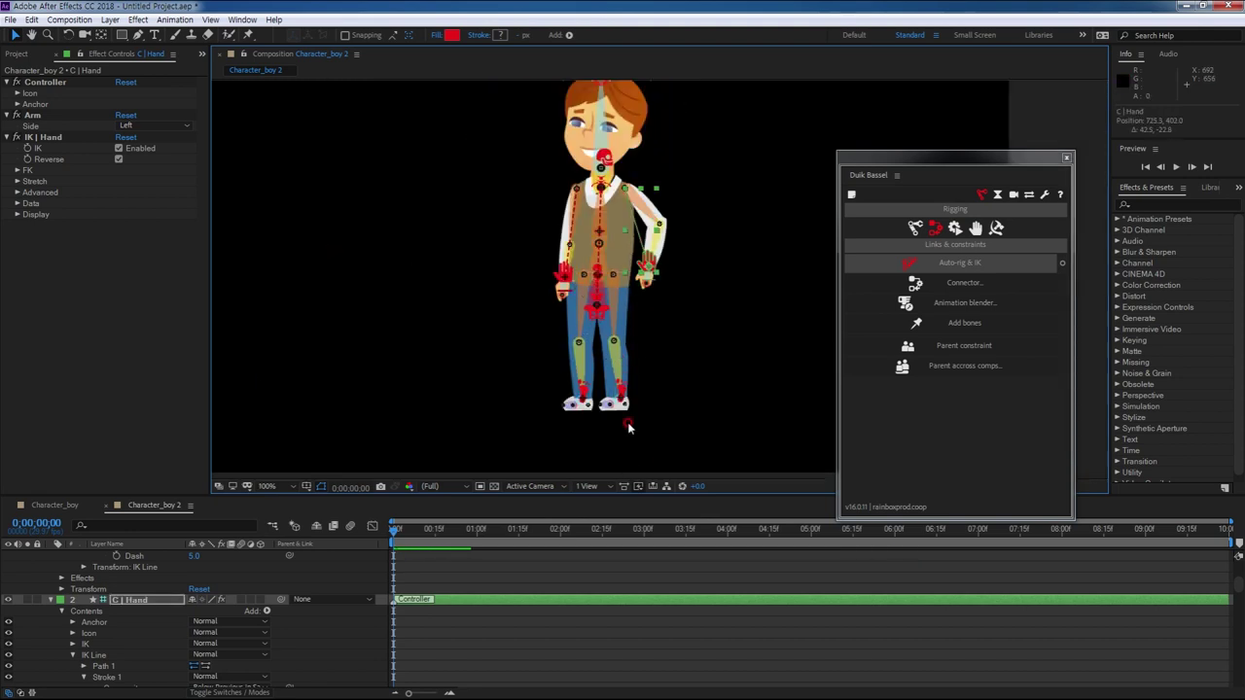
drag(623, 391, 651, 374)
key(ctrl+z)
key(ctrl+z)
key(ctrl+z)
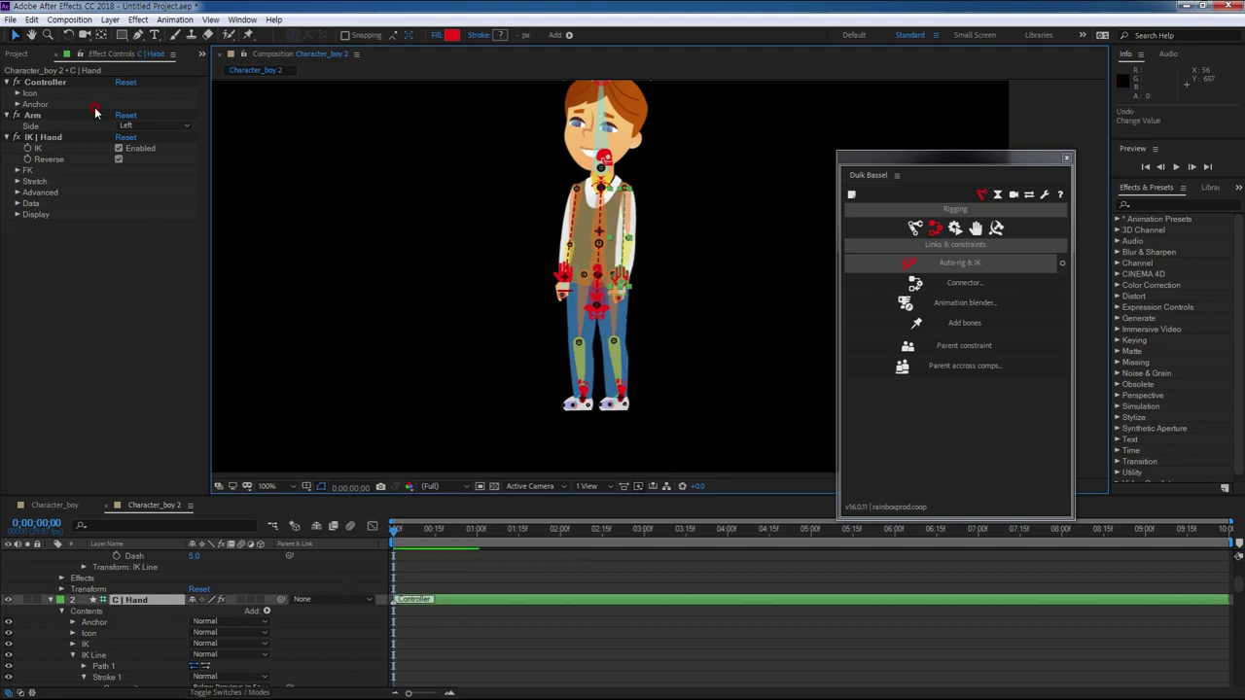
- Duplicate the rigged Character_boy 2 composition and open the new copy
click(18, 54)
click(42, 185)
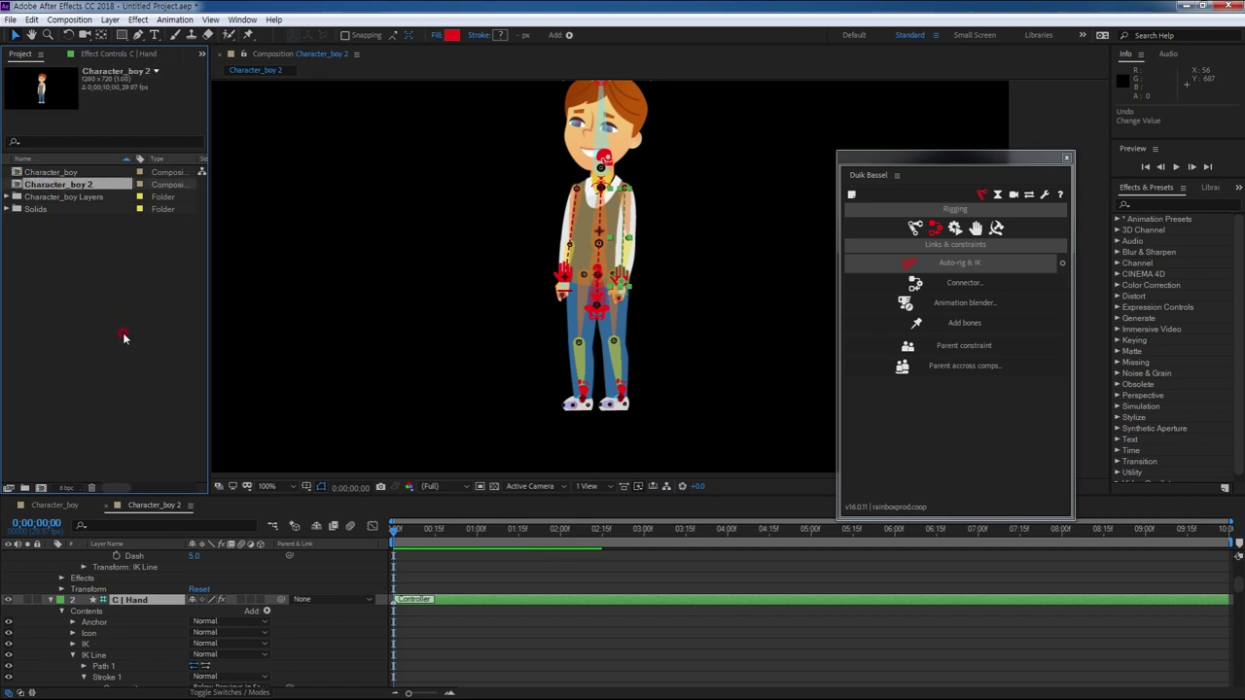
key(ctrl+d)
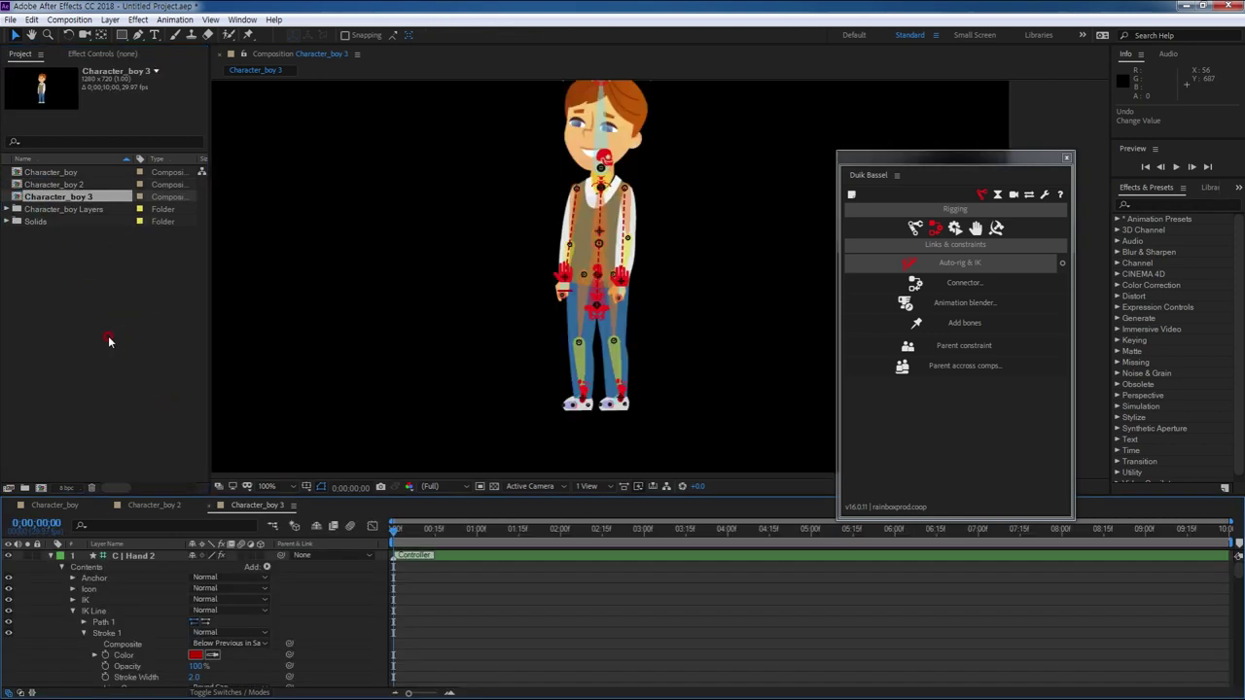
- Examine the IK effect settings of C | Hand 2 and C | Hand, including the FK options, and collapse both layers
click(150, 557)
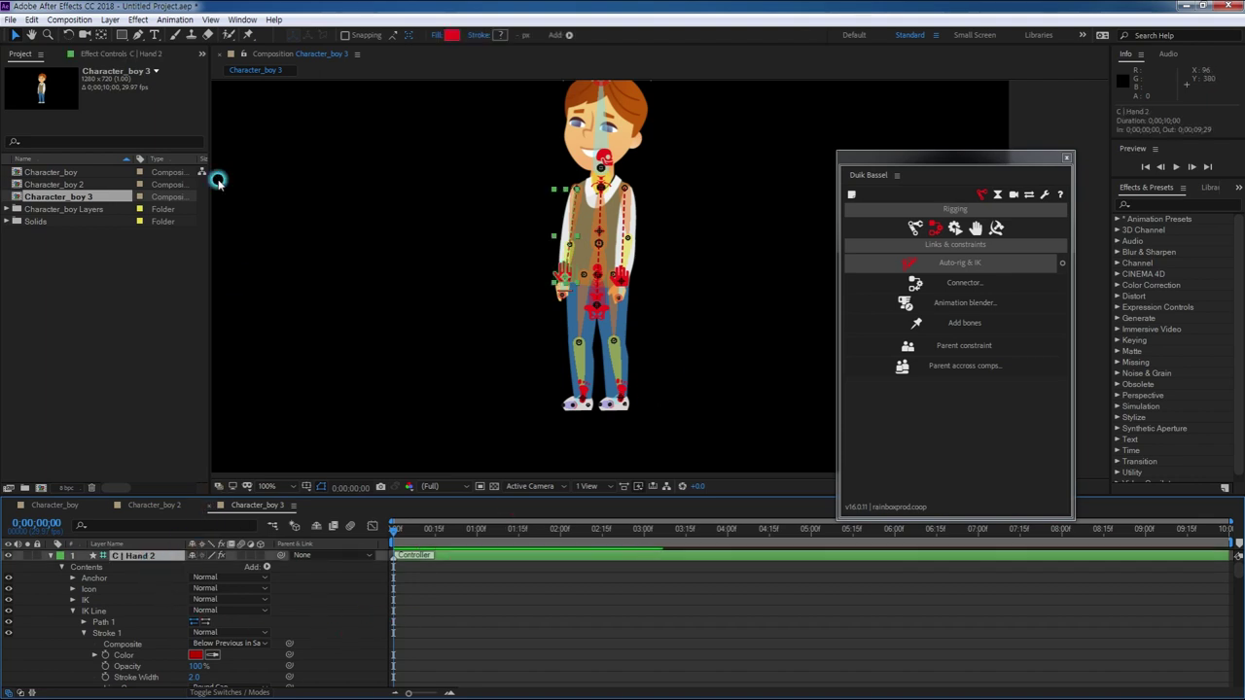
click(120, 56)
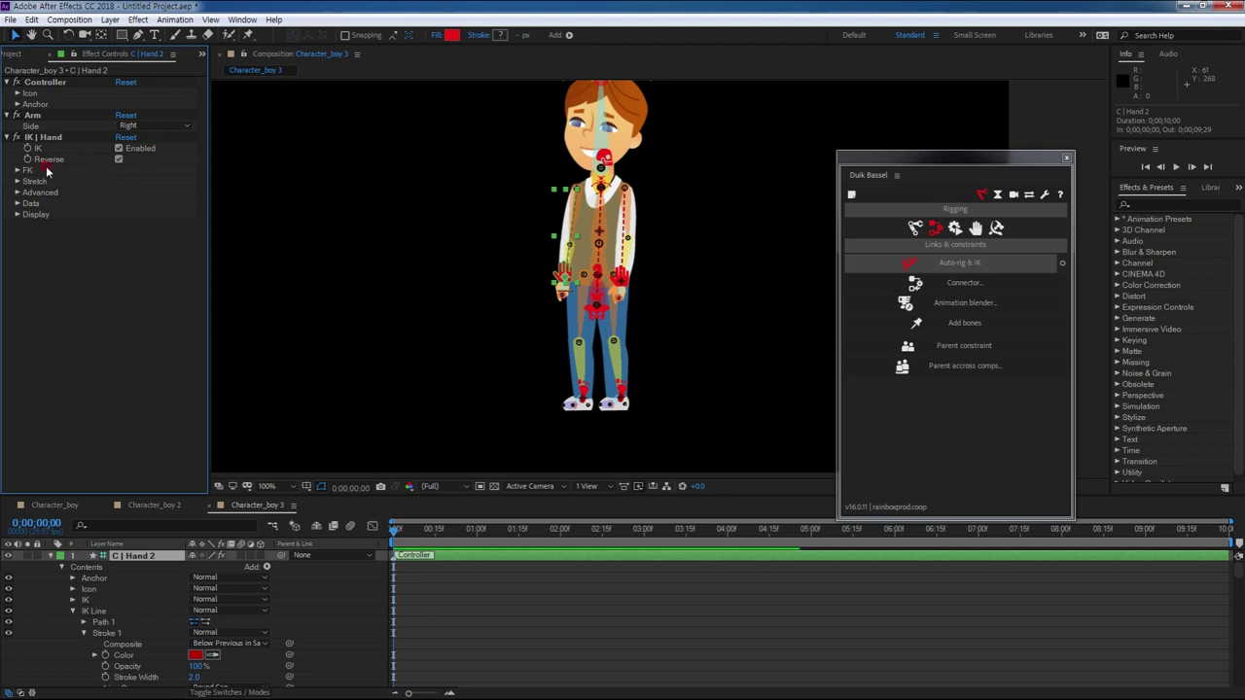
click(49, 556)
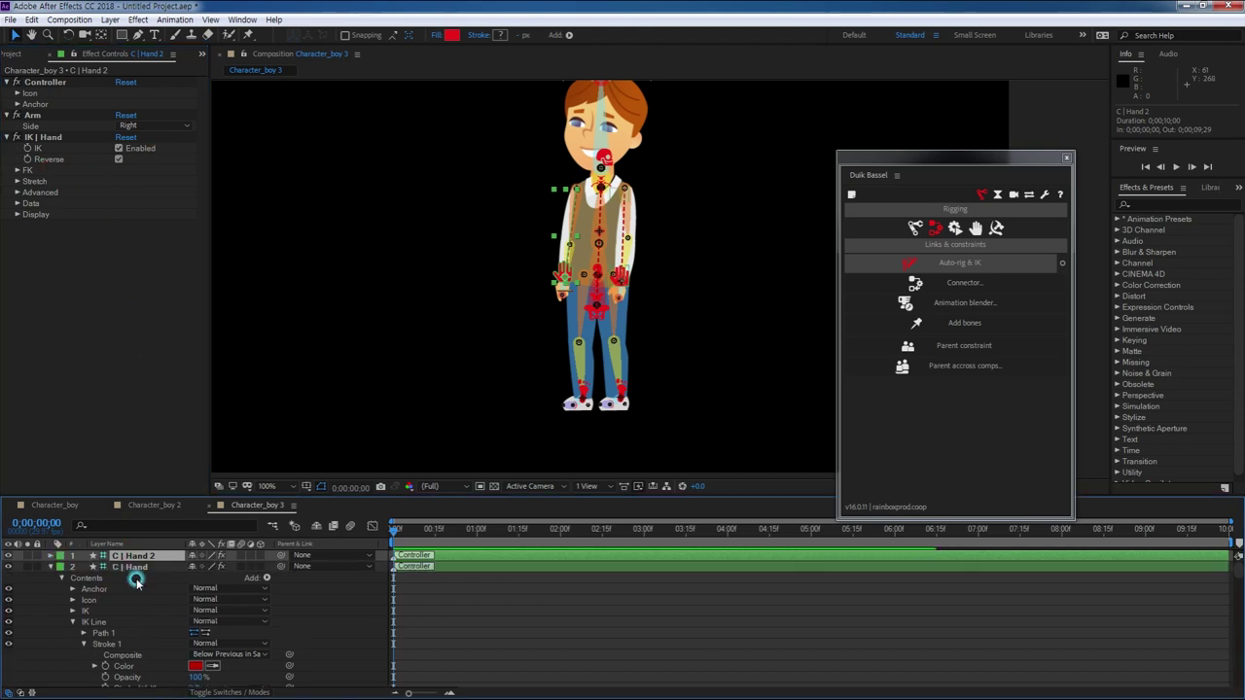
click(130, 567)
click(51, 566)
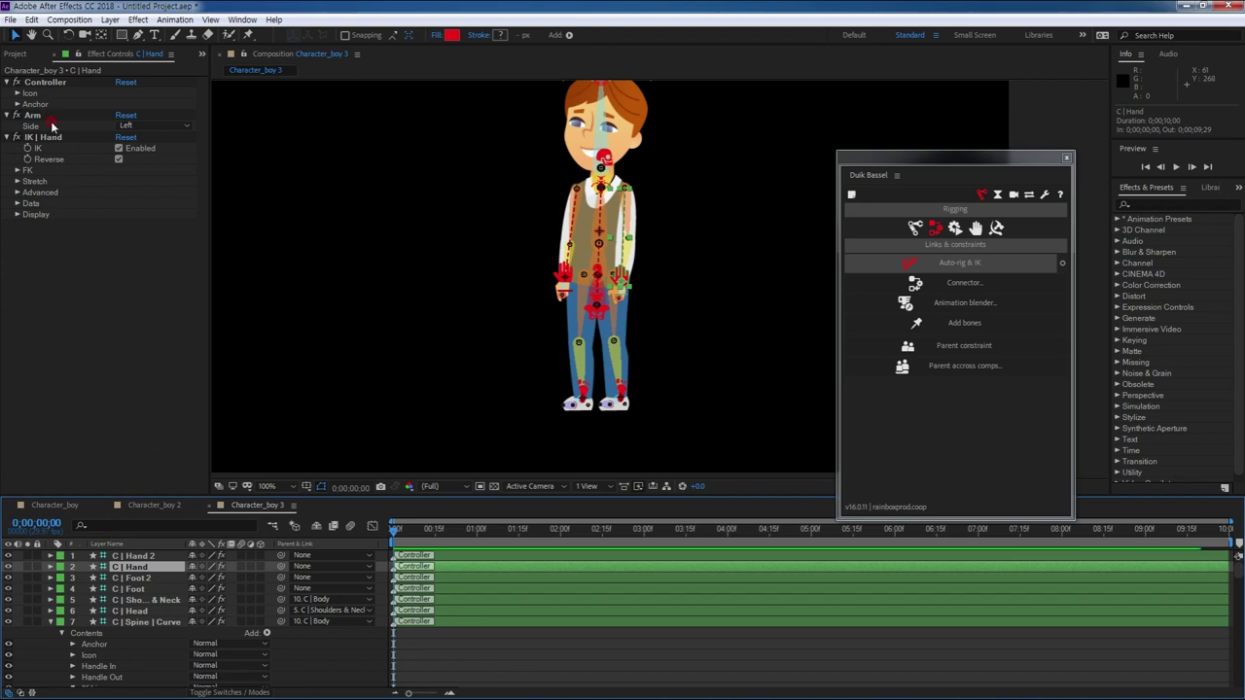
click(134, 556)
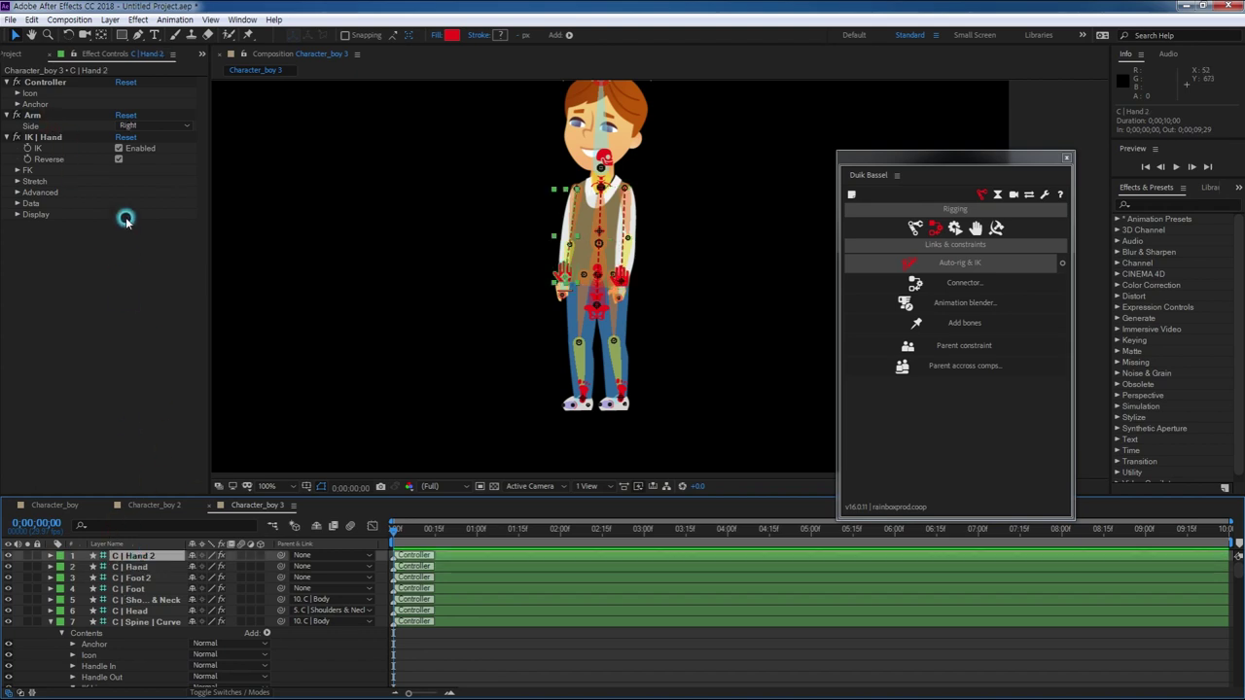
click(18, 171)
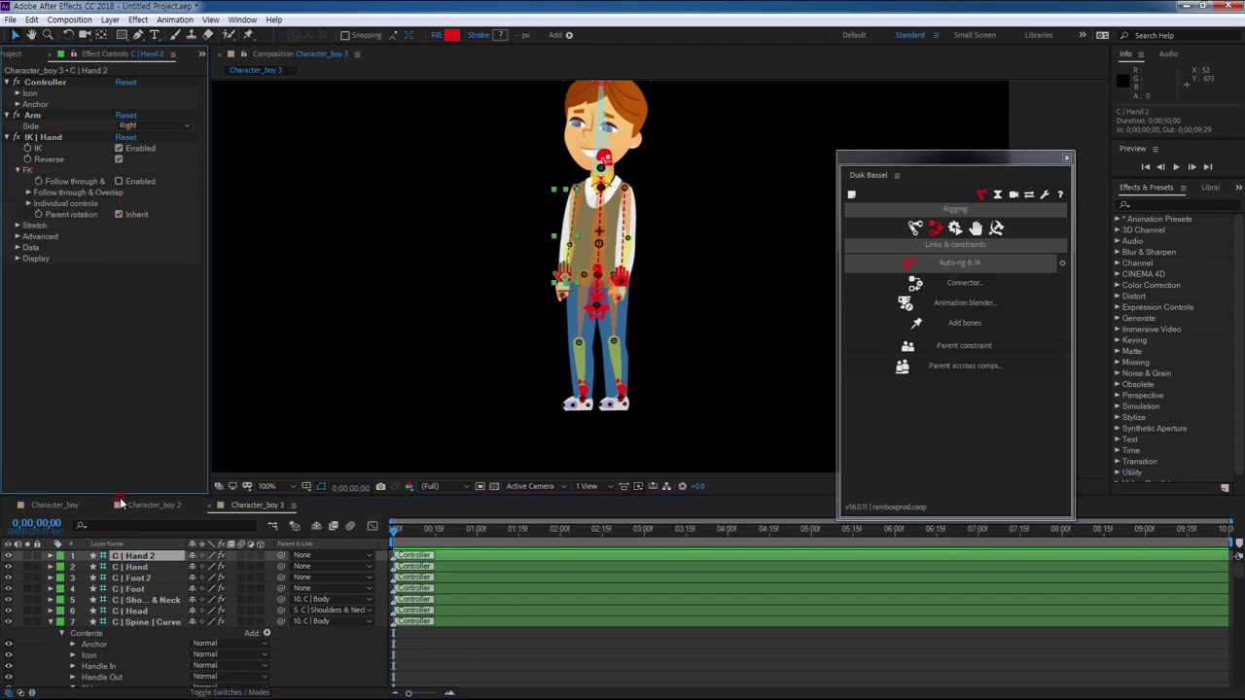
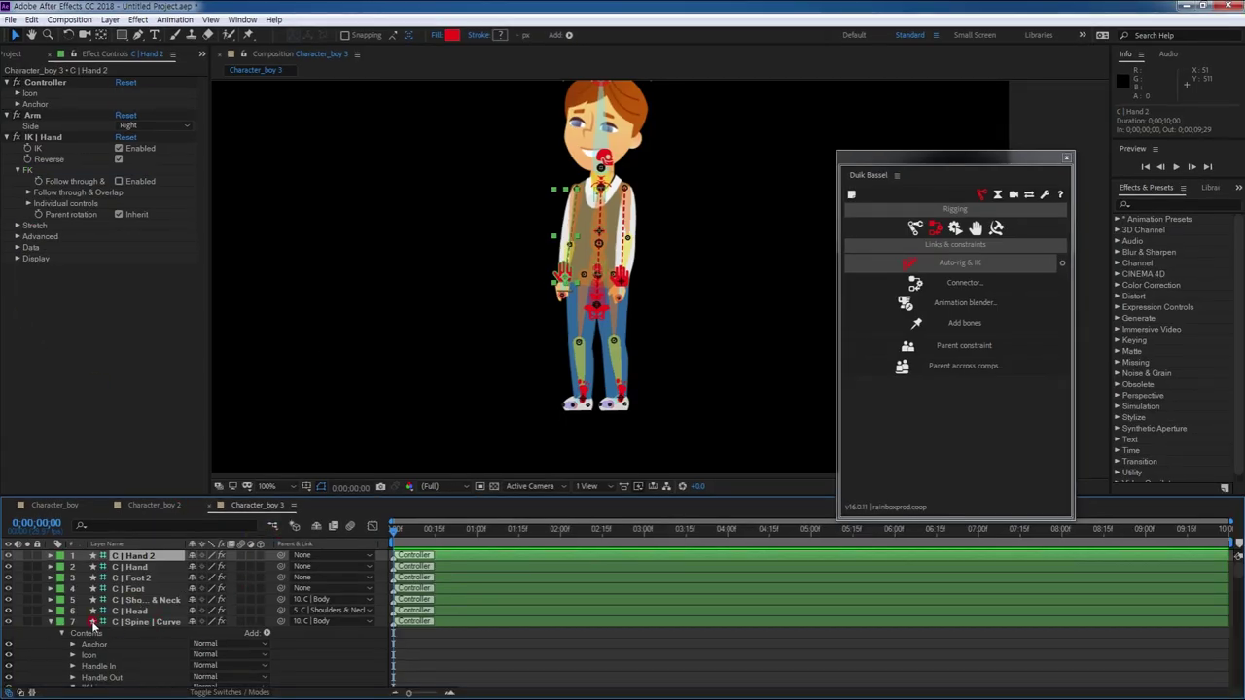
- Apply the Walk cycle automation to all controller layers from C | Hand 2 through C | Body and preview the animation
click(55, 623)
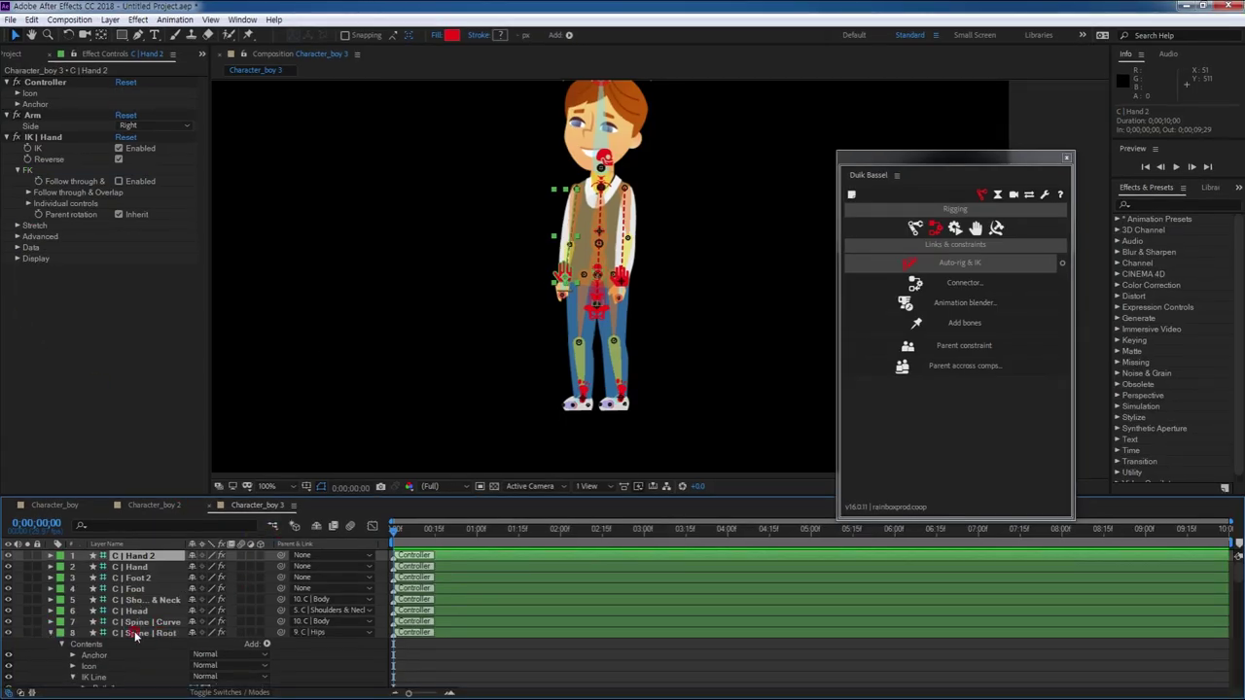
click(49, 634)
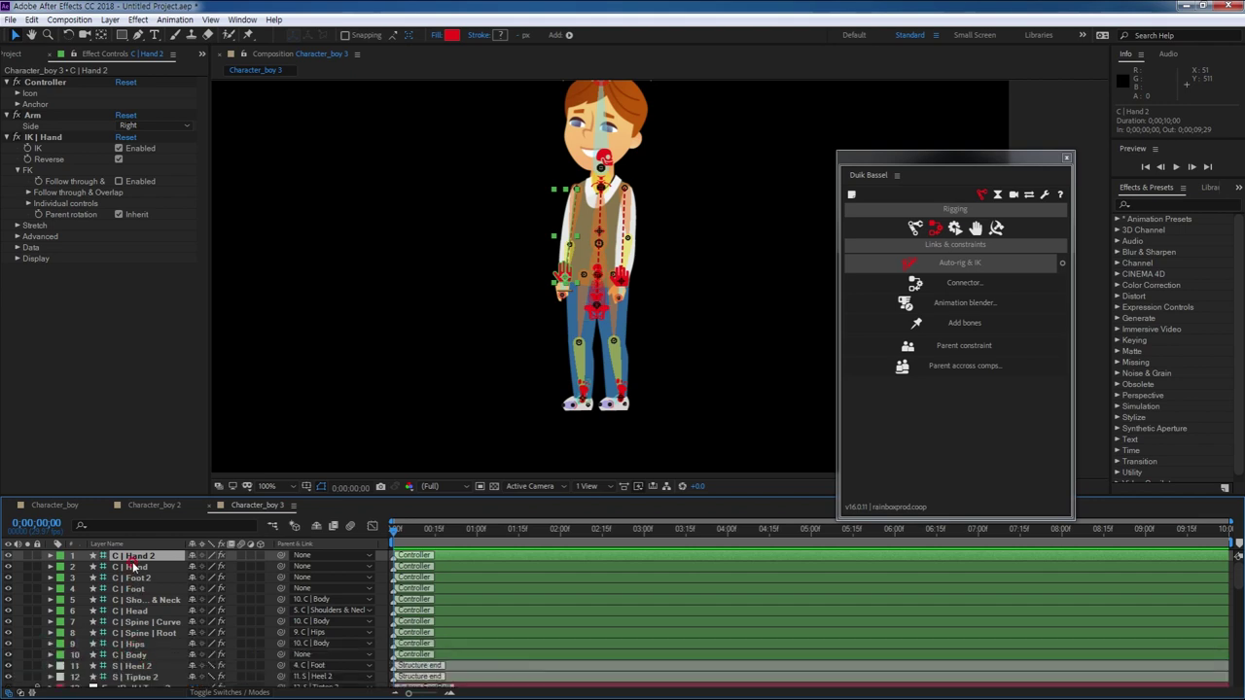
shift+click(148, 655)
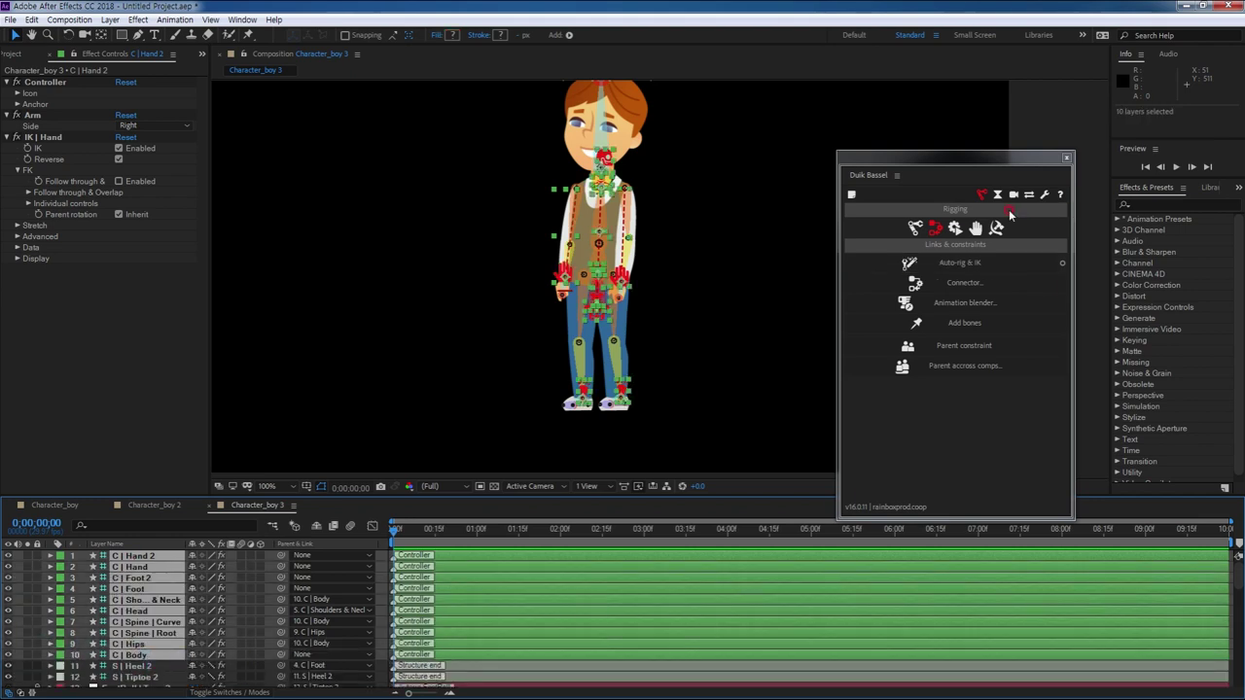
click(954, 227)
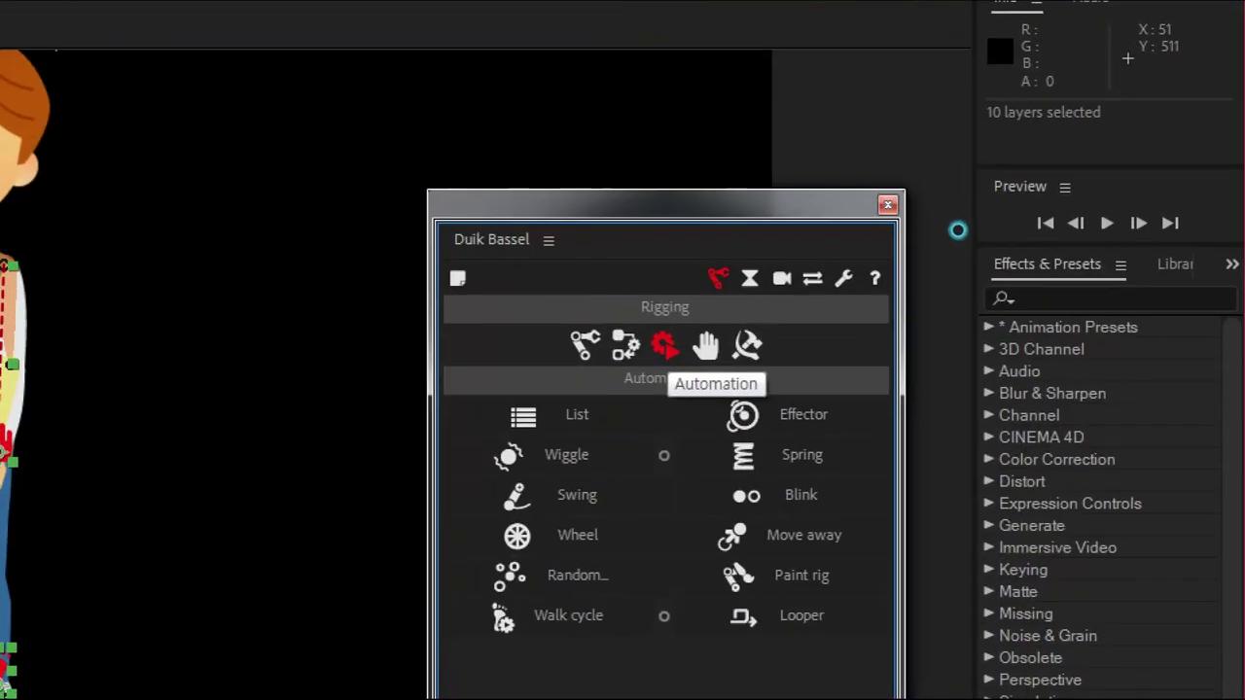
mouse_move(961, 234)
mouse_down()
mouse_move(948, 240)
mouse_move(957, 233)
mouse_up()
mouse_move(543, 629)
mouse_down()
mouse_move(545, 590)
mouse_move(584, 596)
mouse_up()
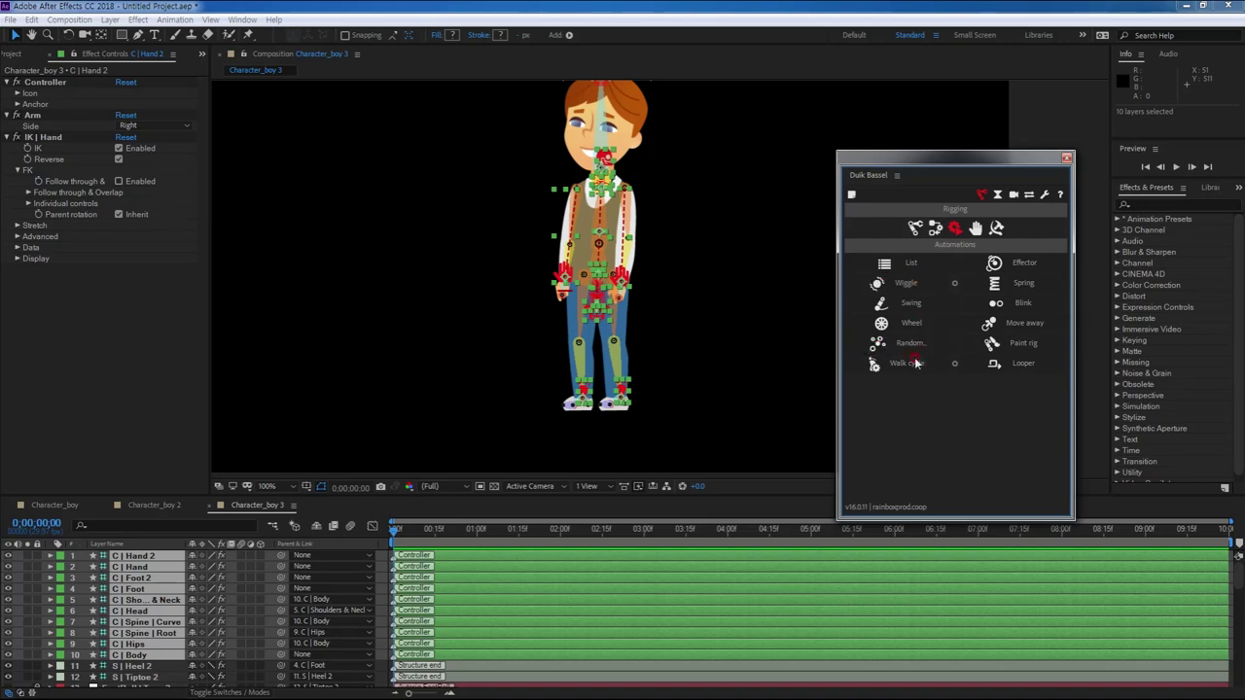
click(545, 614)
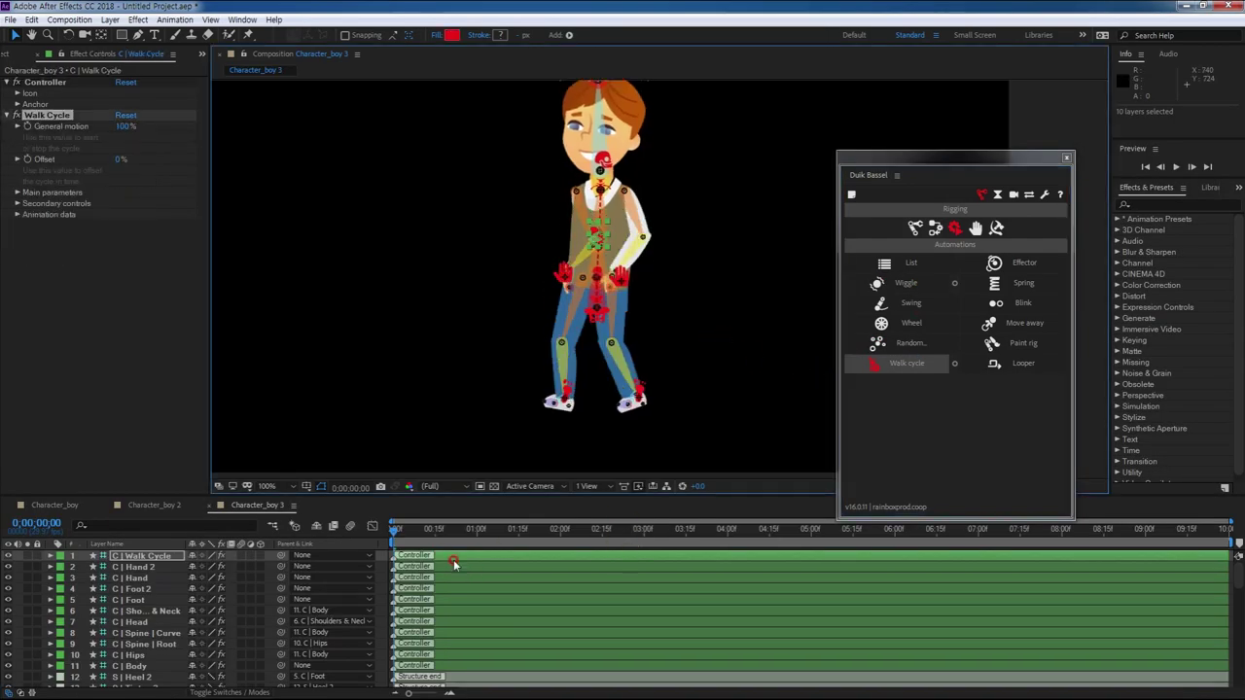
key(space)
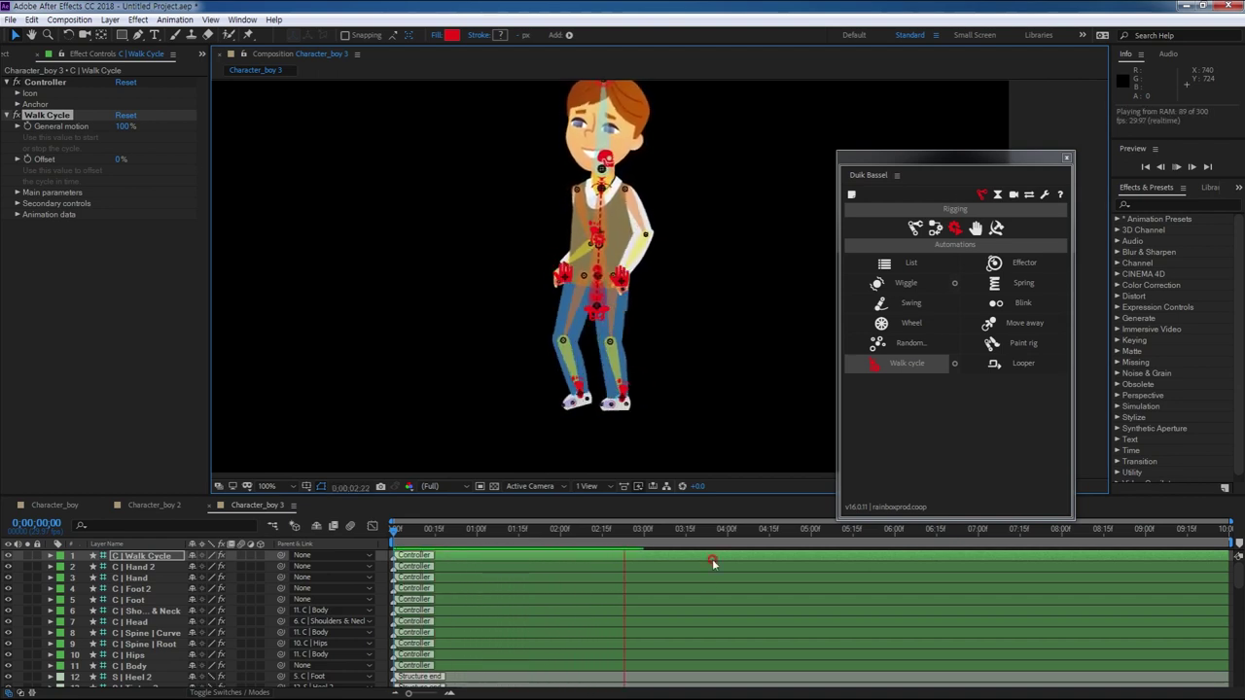
key(space)
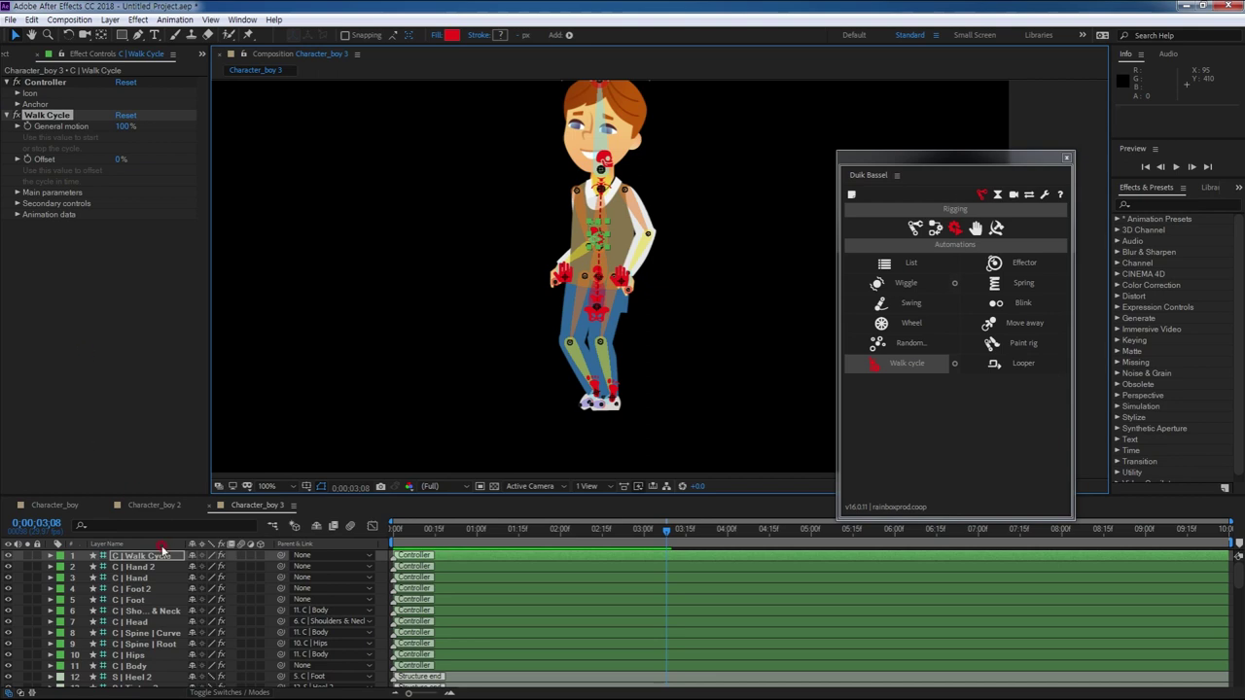
- Set the General motion of the C | Walk Cycle controller to 200% and return to the start of the timeline
click(156, 554)
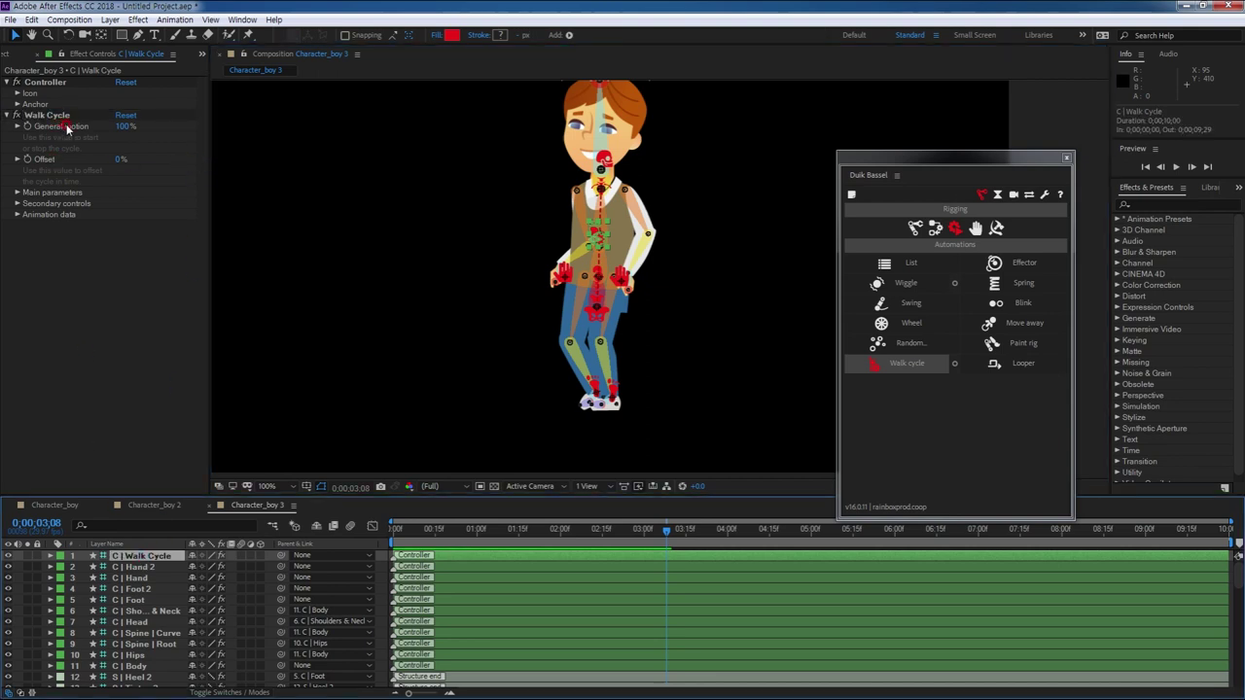
click(121, 127)
text(20)
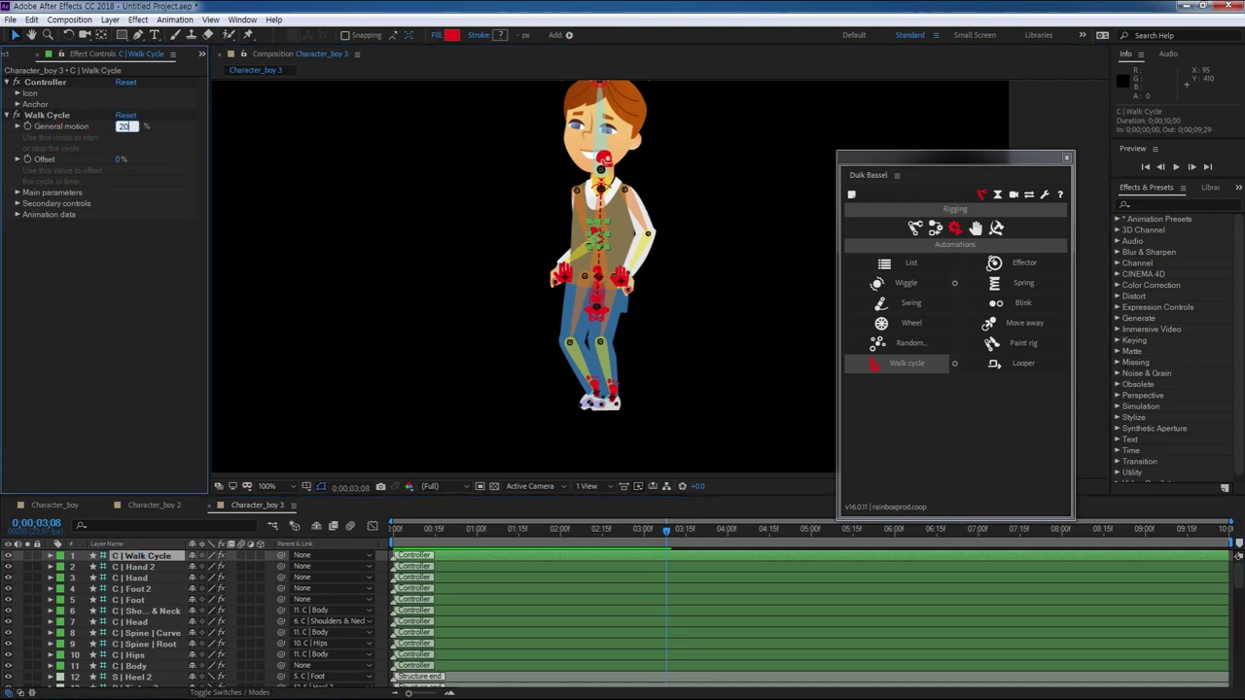
text(0)
click(60, 128)
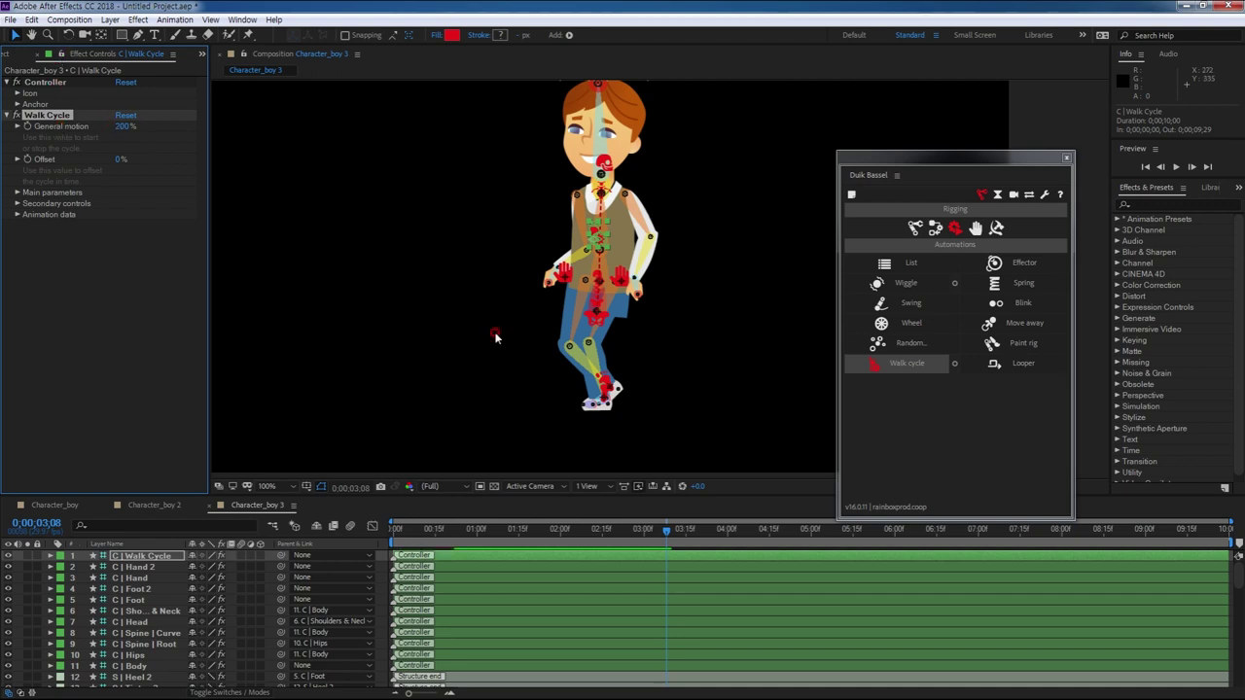
key(Home)
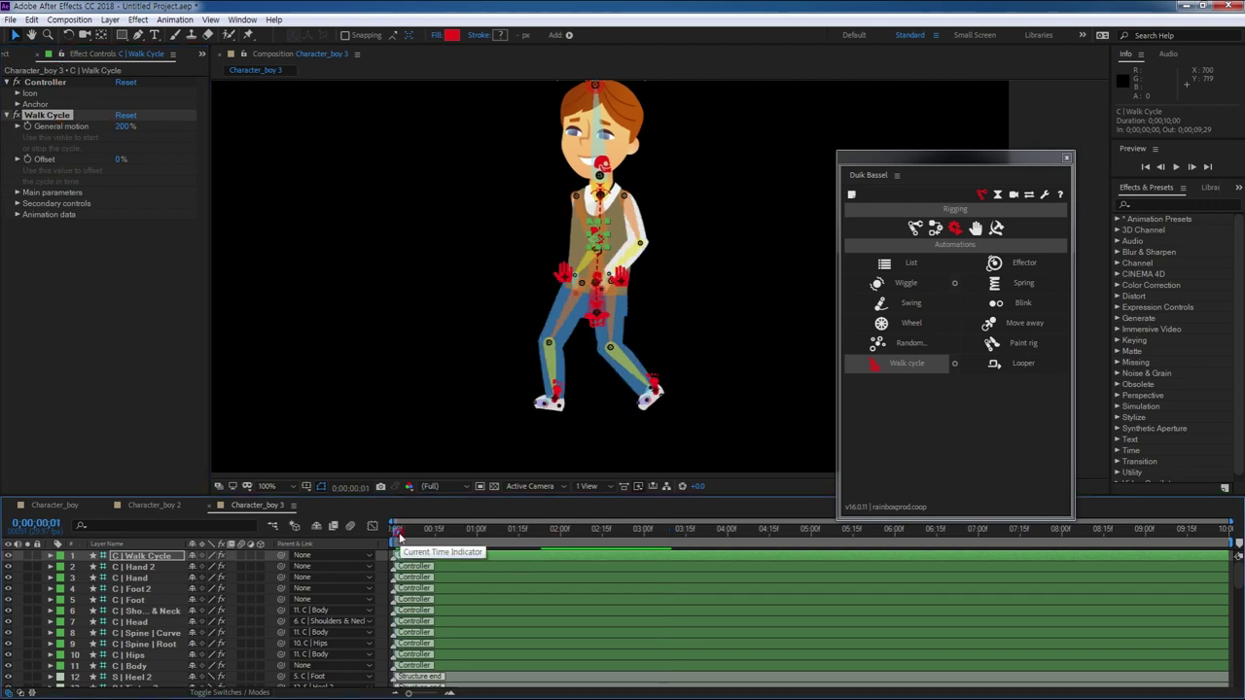
- Preview the walk, then show the effect settings of the C | Walk Cycle controller
key(space)
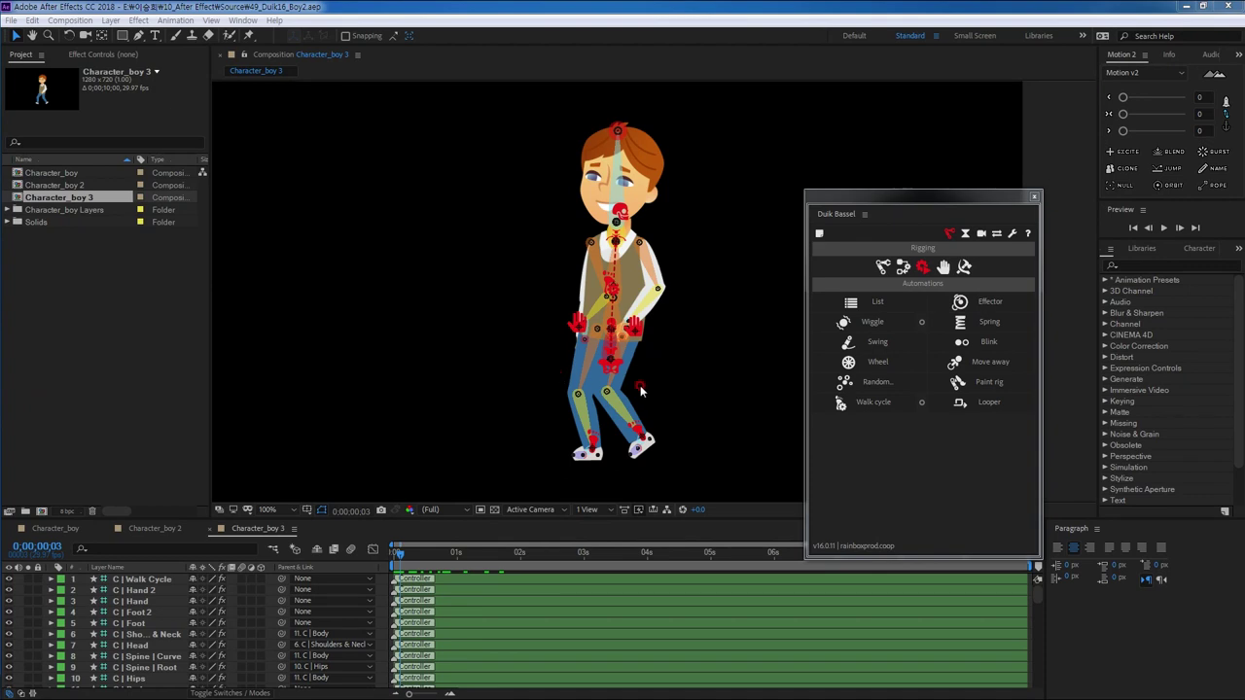
click(161, 580)
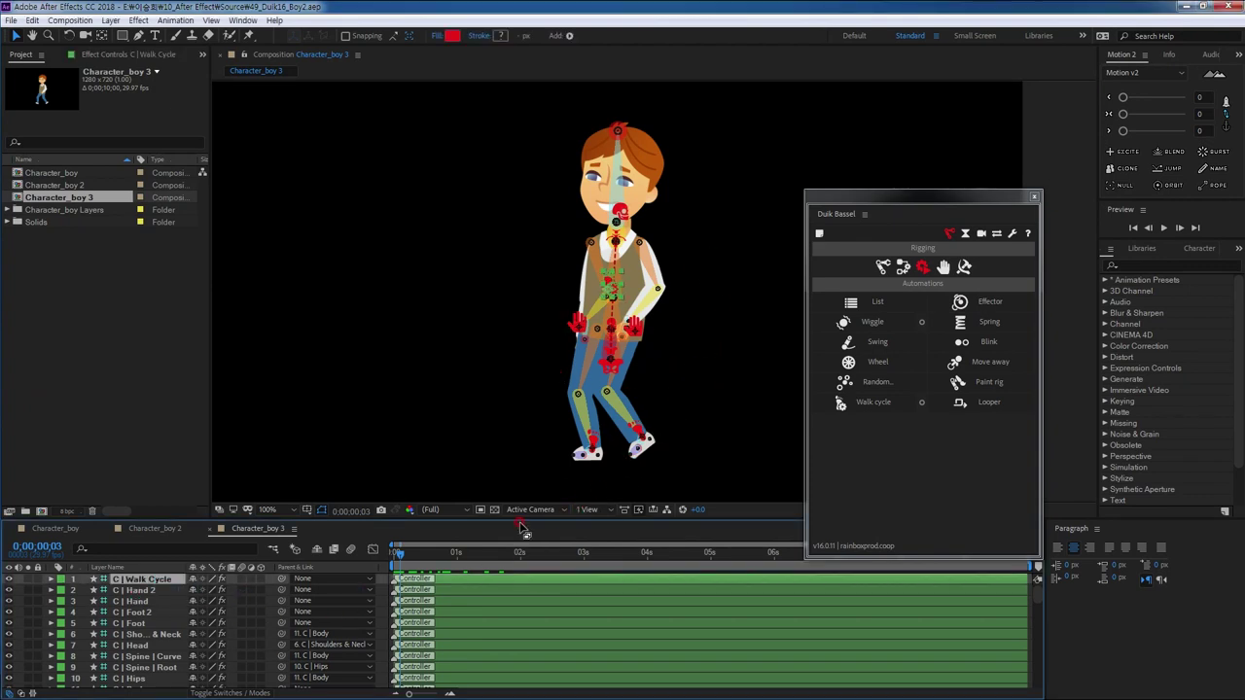
click(160, 56)
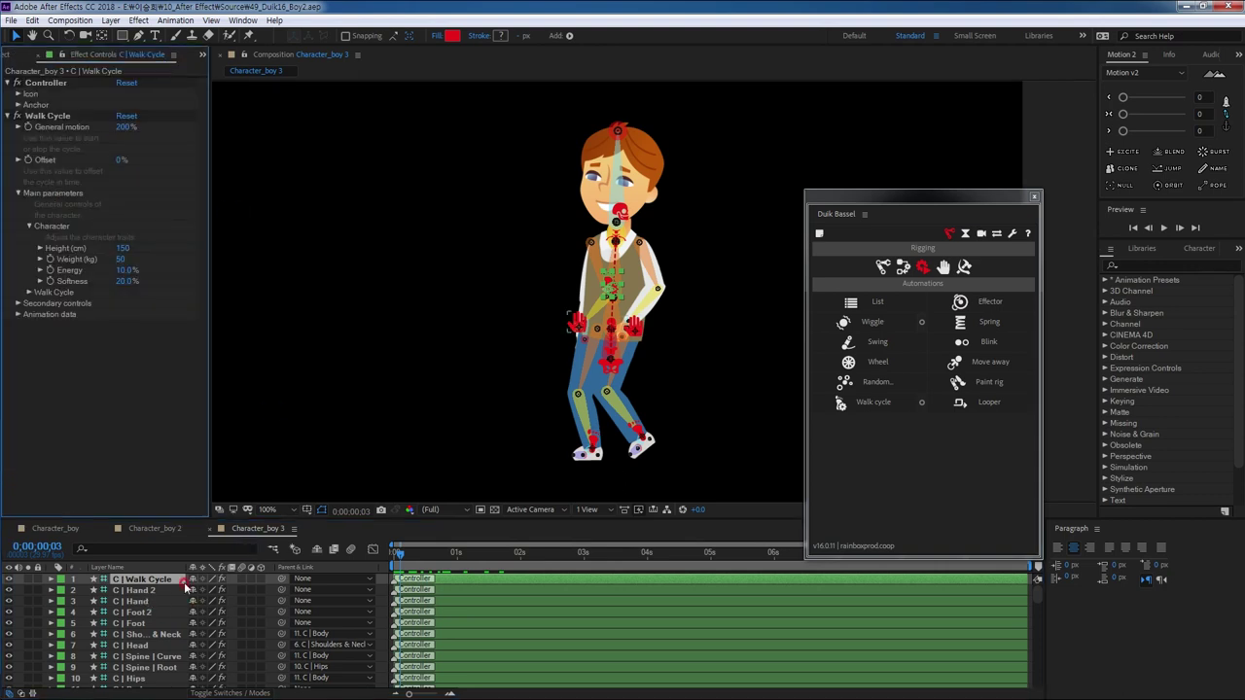
drag(414, 519, 416, 496)
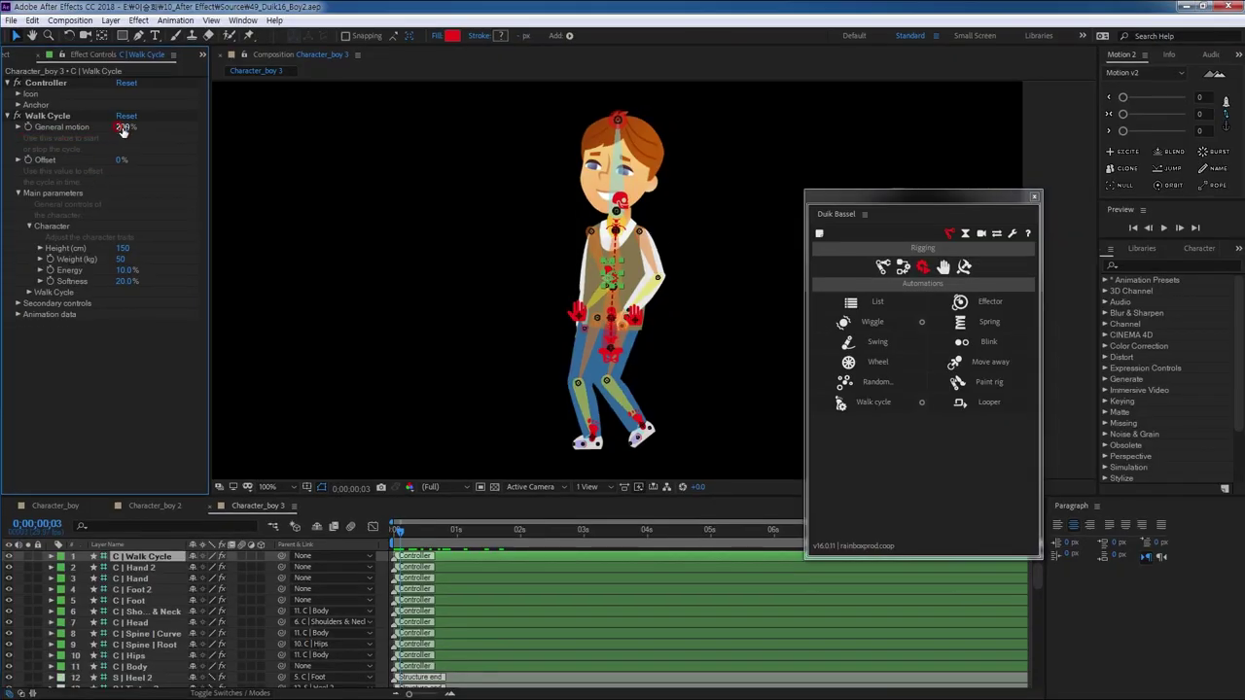
- Enter 200% as the General motion and scrub through the walk from the start to about 1 s 9 frames
click(123, 128)
text(200)
click(404, 537)
drag(404, 538, 475, 541)
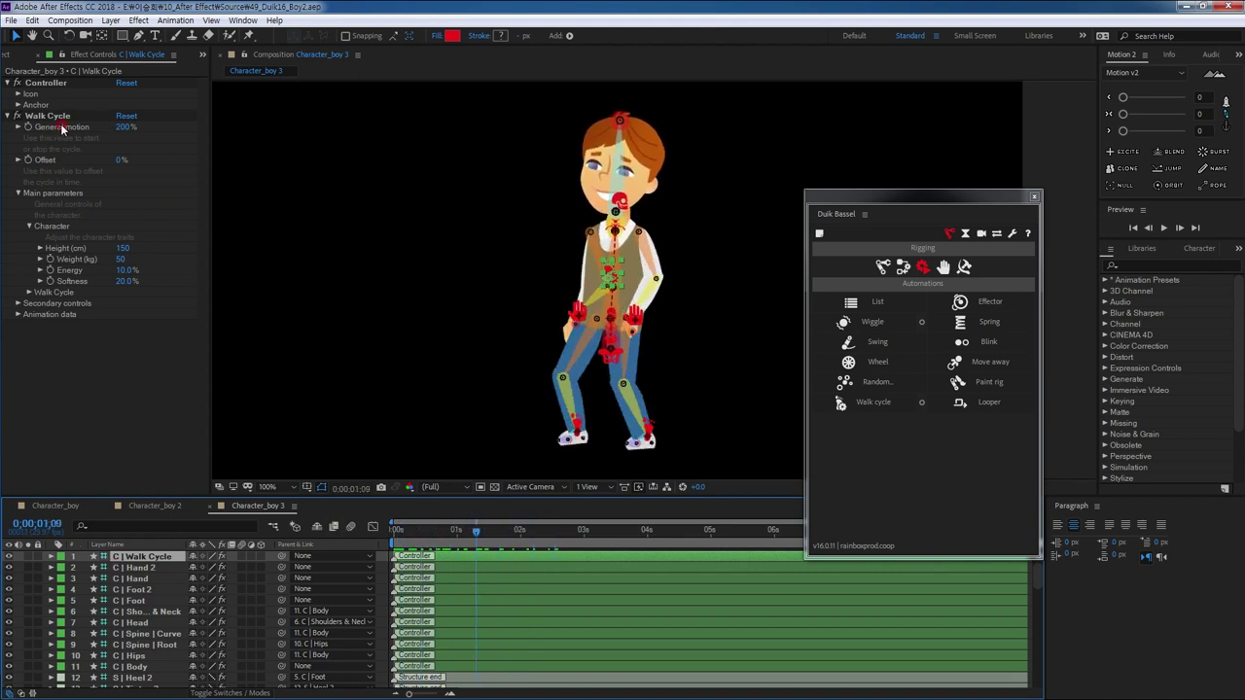
- Try a General motion of 0% while scrubbing the timeline, then return it to 200%
click(125, 126)
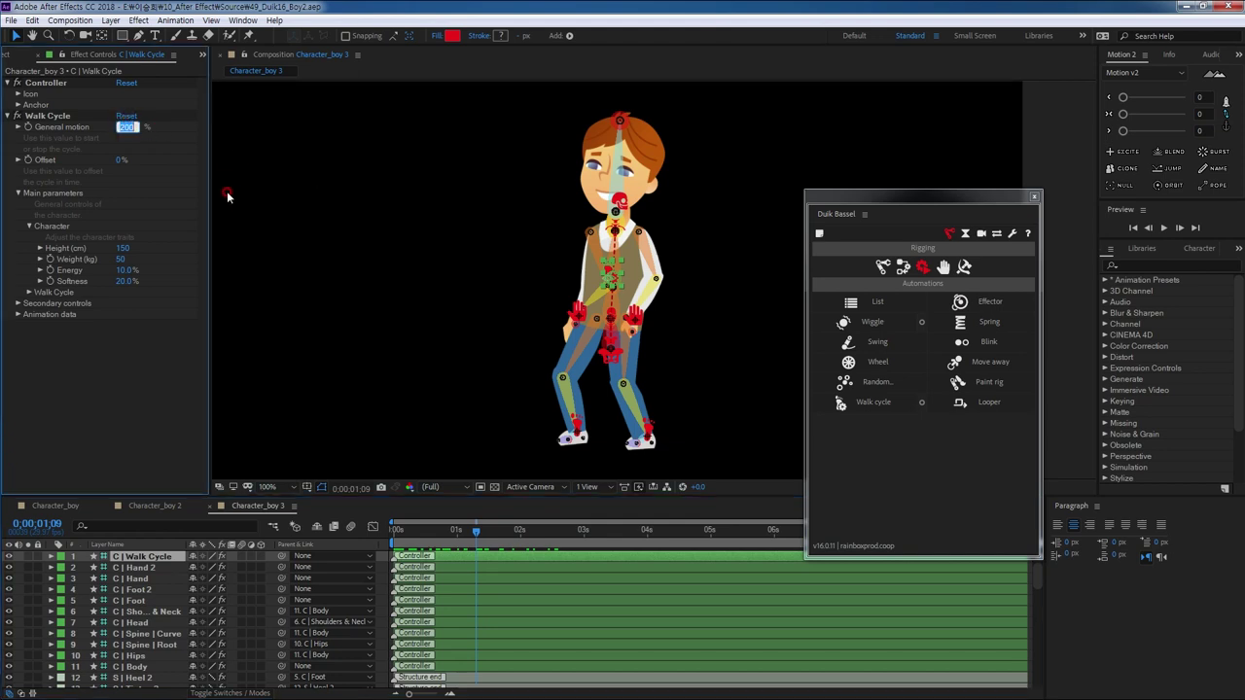
text(0)
key(Return)
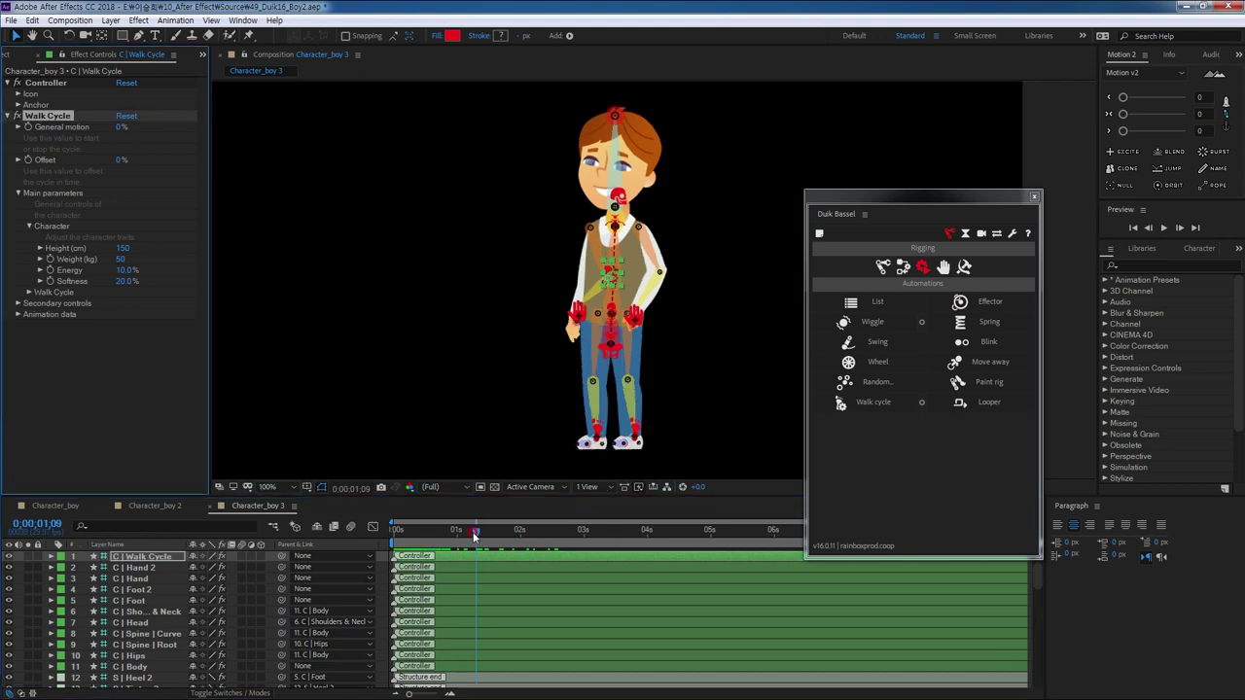
drag(477, 531, 403, 531)
click(453, 530)
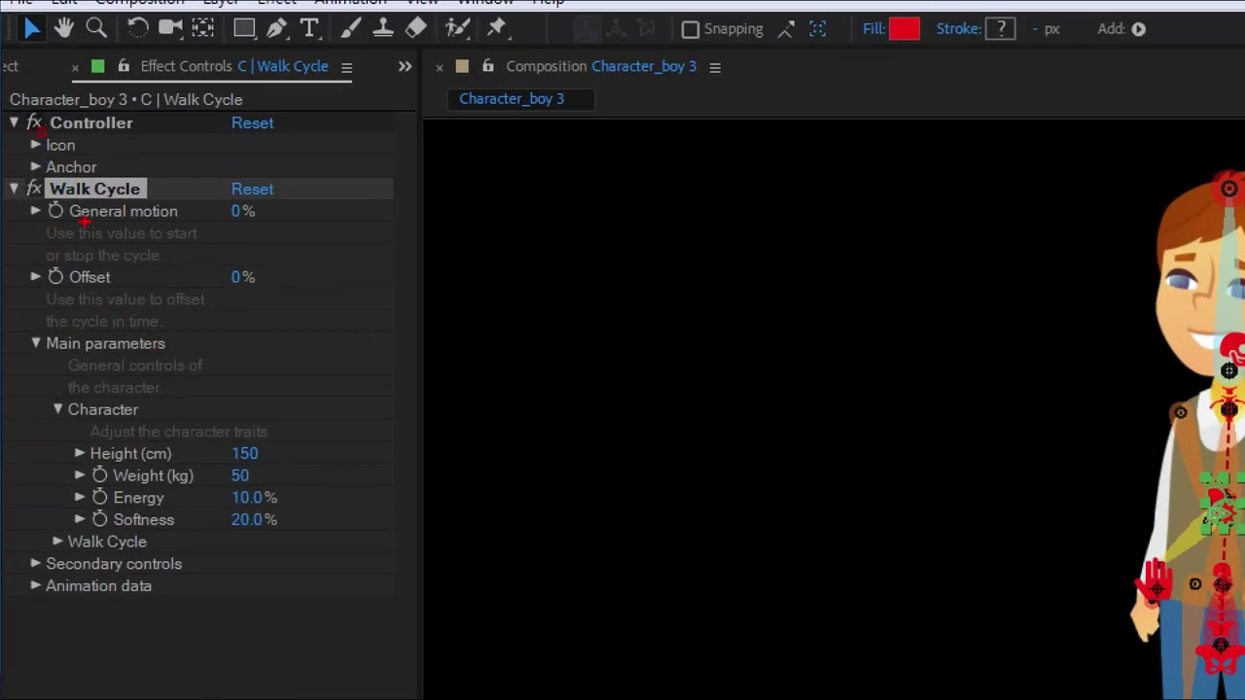
mouse_move(85, 222)
mouse_down()
mouse_move(29, 237)
mouse_move(70, 202)
mouse_move(112, 222)
mouse_move(81, 241)
mouse_up()
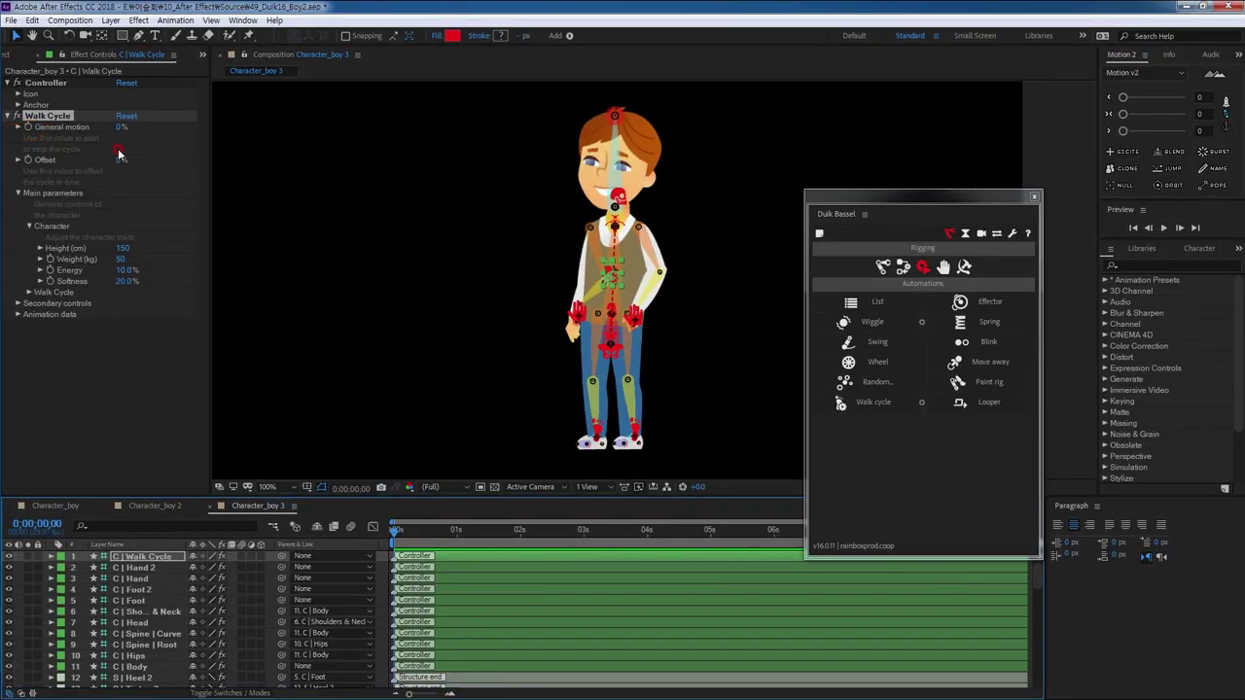
click(117, 128)
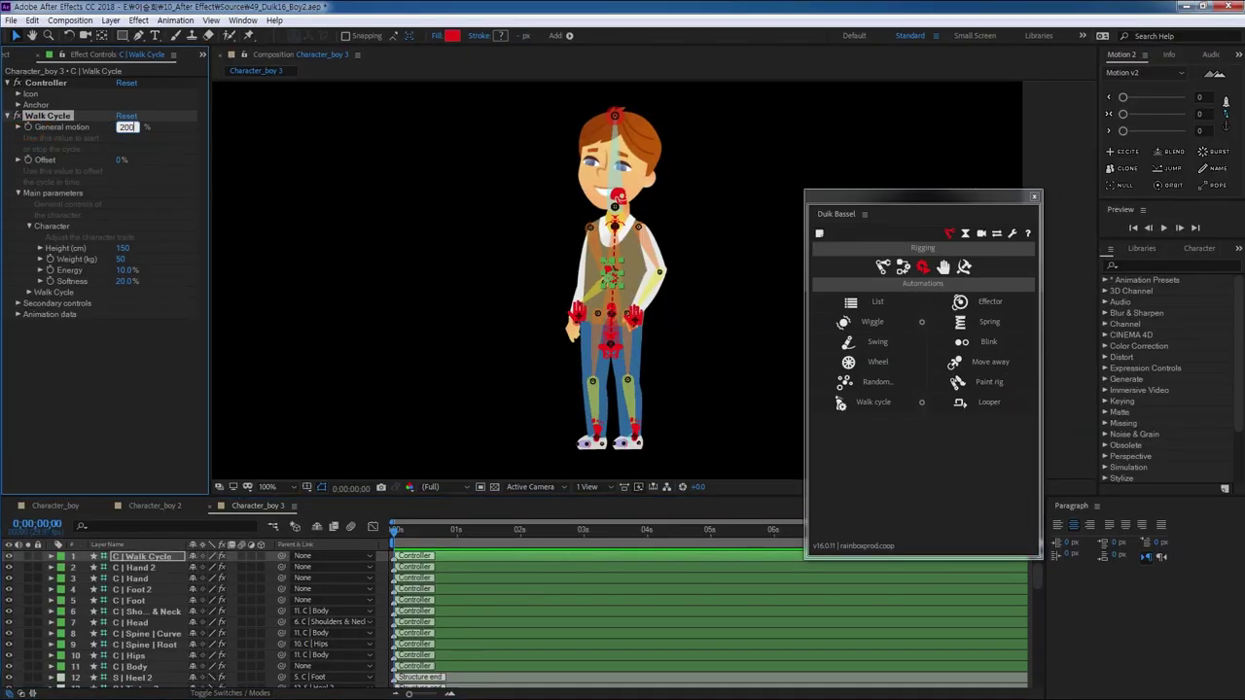
key(Return)
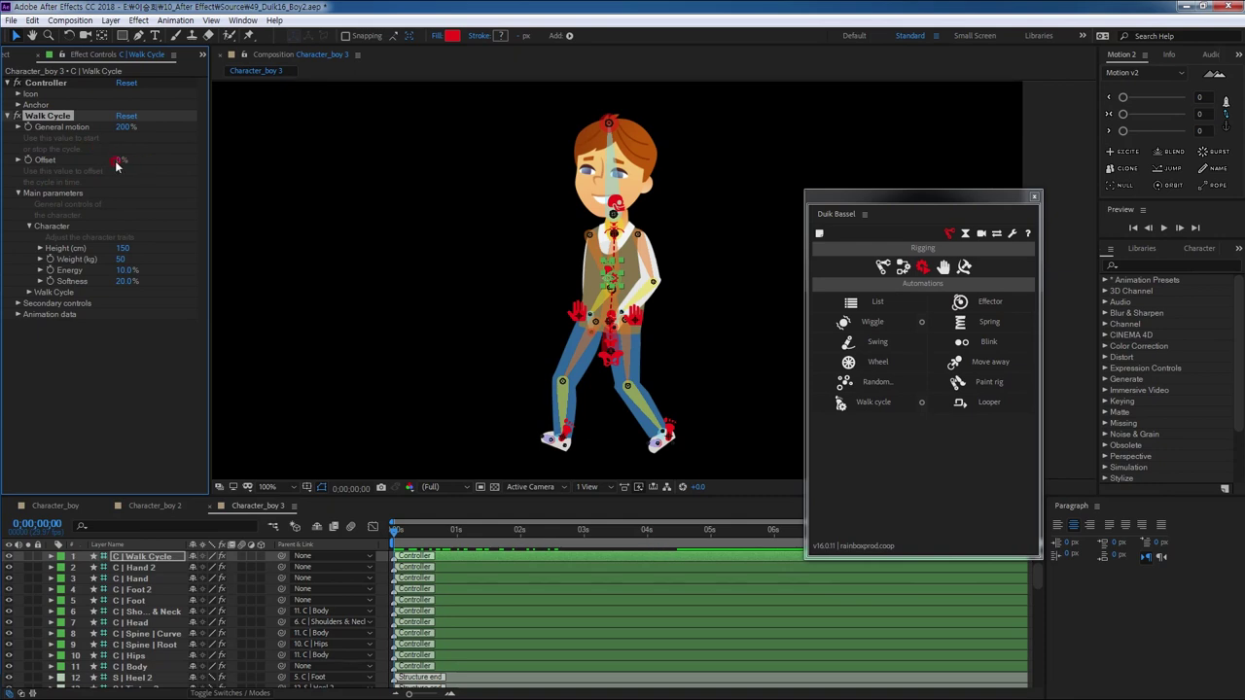
- Try a Walk Cycle Offset of 31%, then set it back to 0%
drag(117, 163, 137, 162)
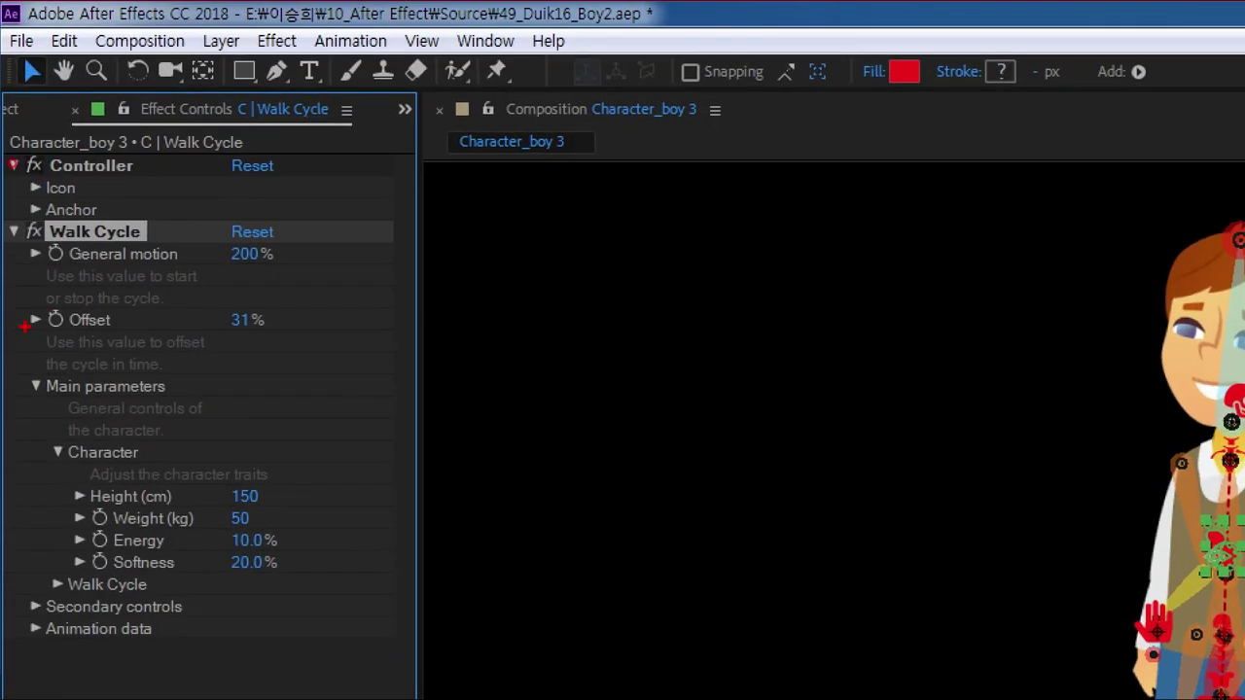
drag(9, 168, 135, 172)
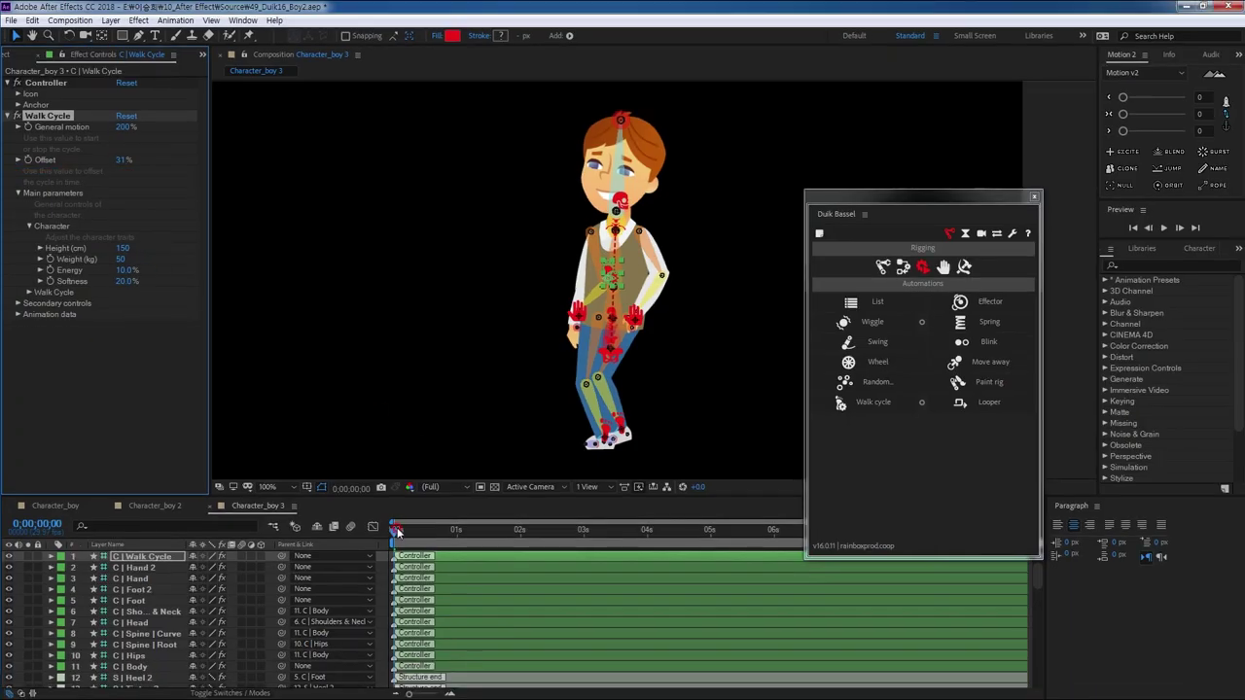
drag(397, 533, 359, 549)
click(123, 159)
text(0)
key(Return)
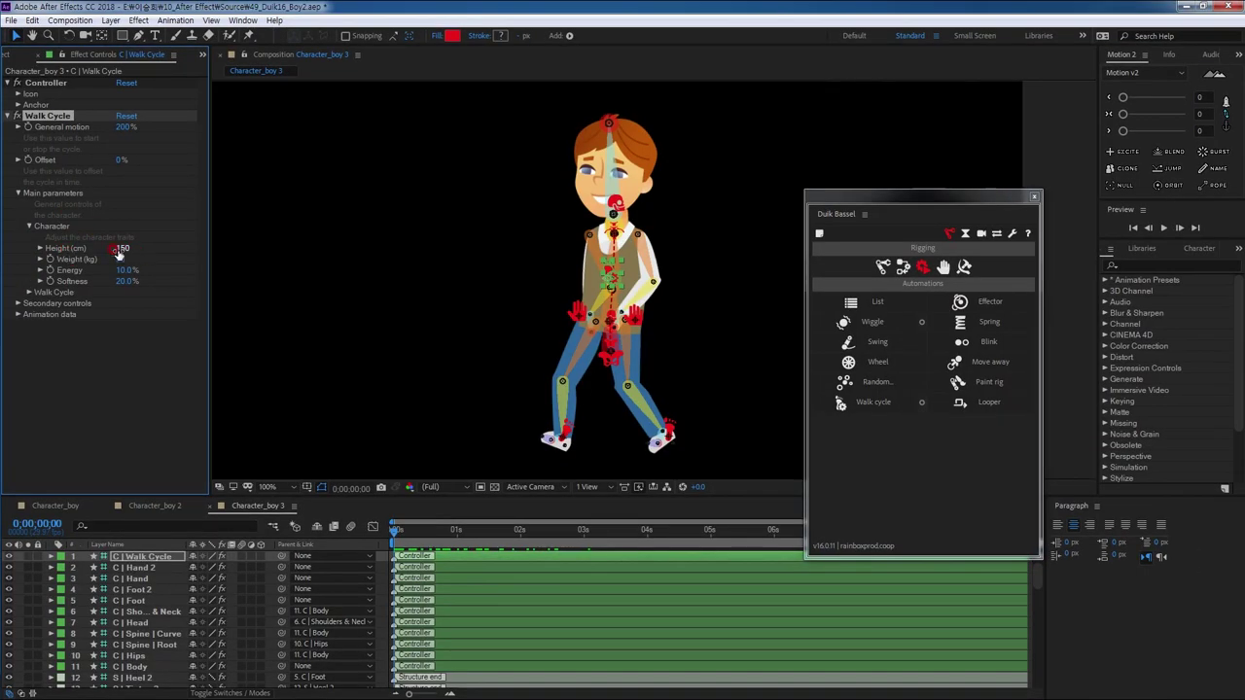
- Set the character's Height to 120 cm and preview the walk from the start of the timeline
click(122, 249)
click(126, 249)
text(120)
click(199, 261)
click(386, 534)
key(space)
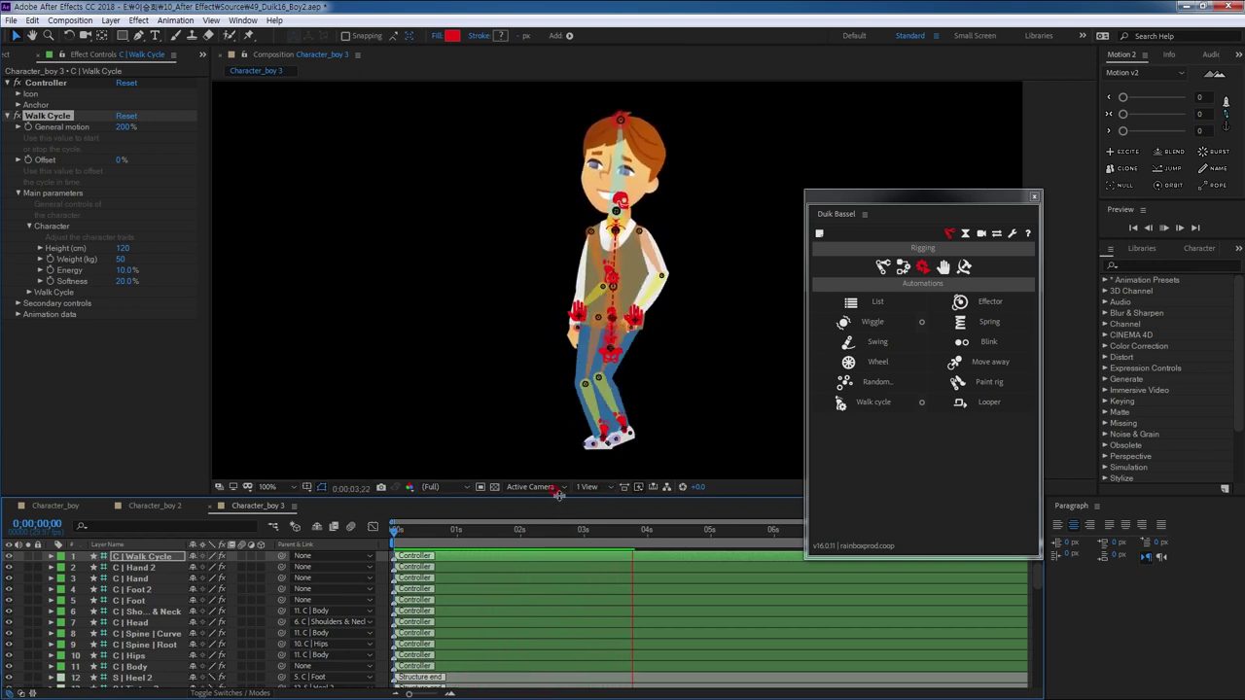
key(space)
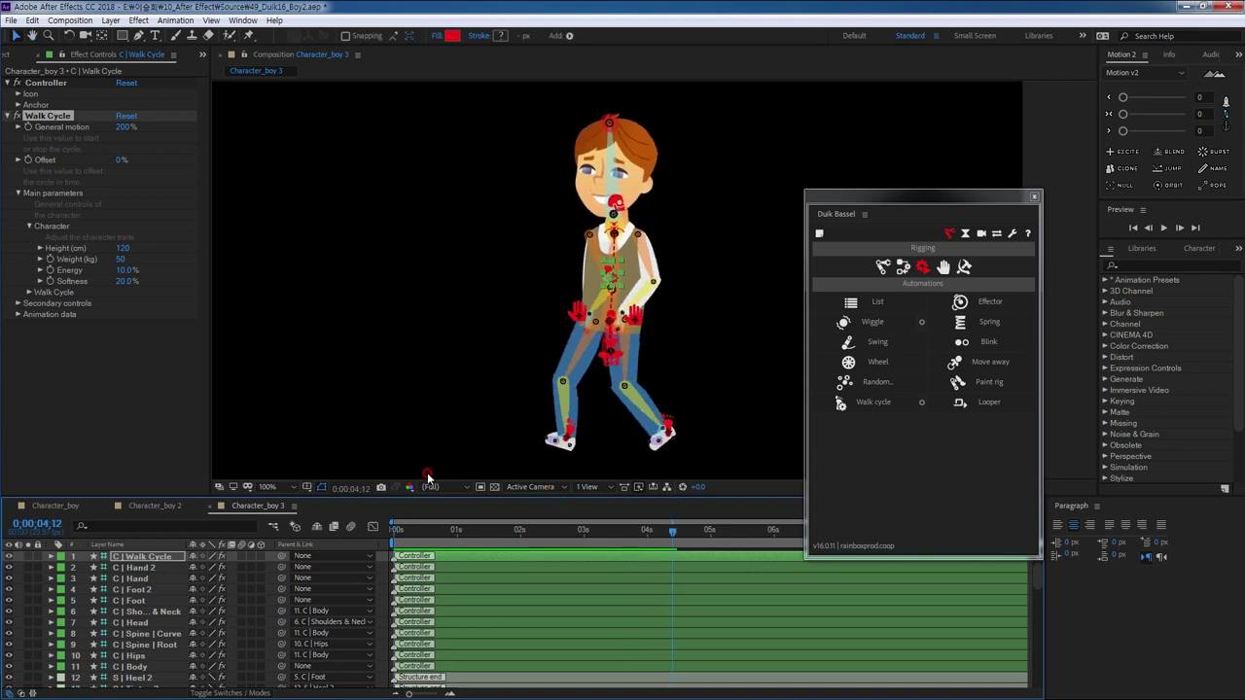
- Try the character's Energy at 30%, inspect the walking pose in a preview, and undo the change
click(124, 271)
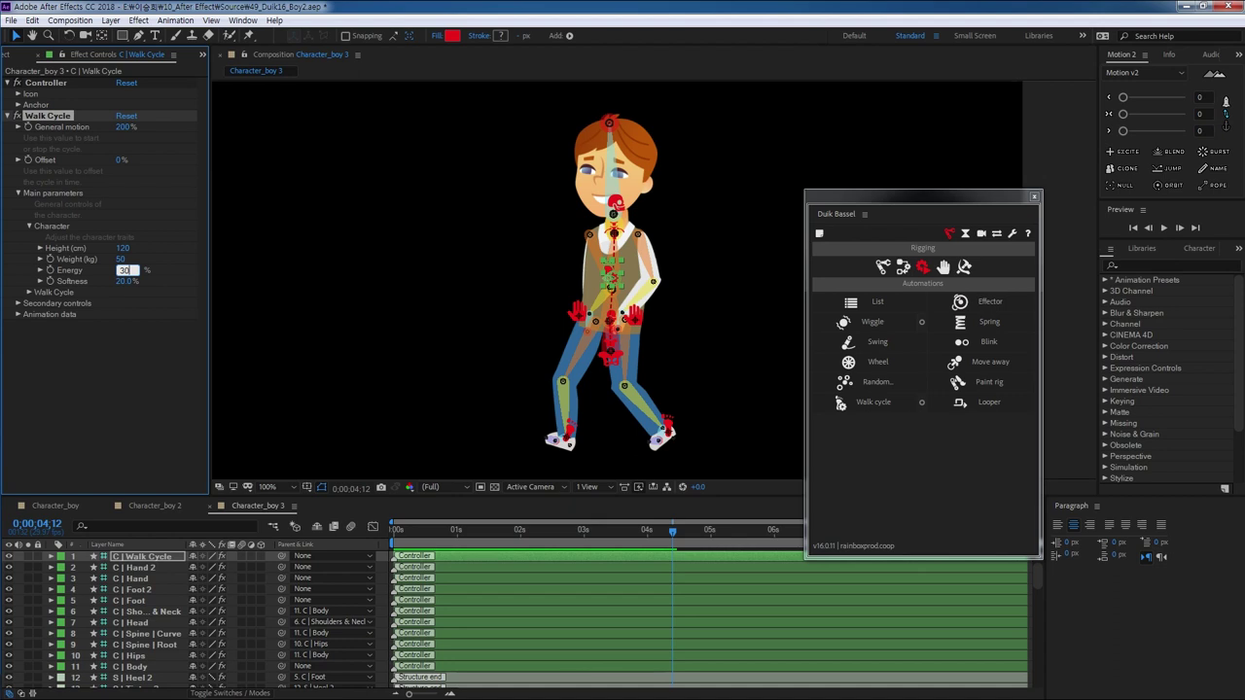
key(Return)
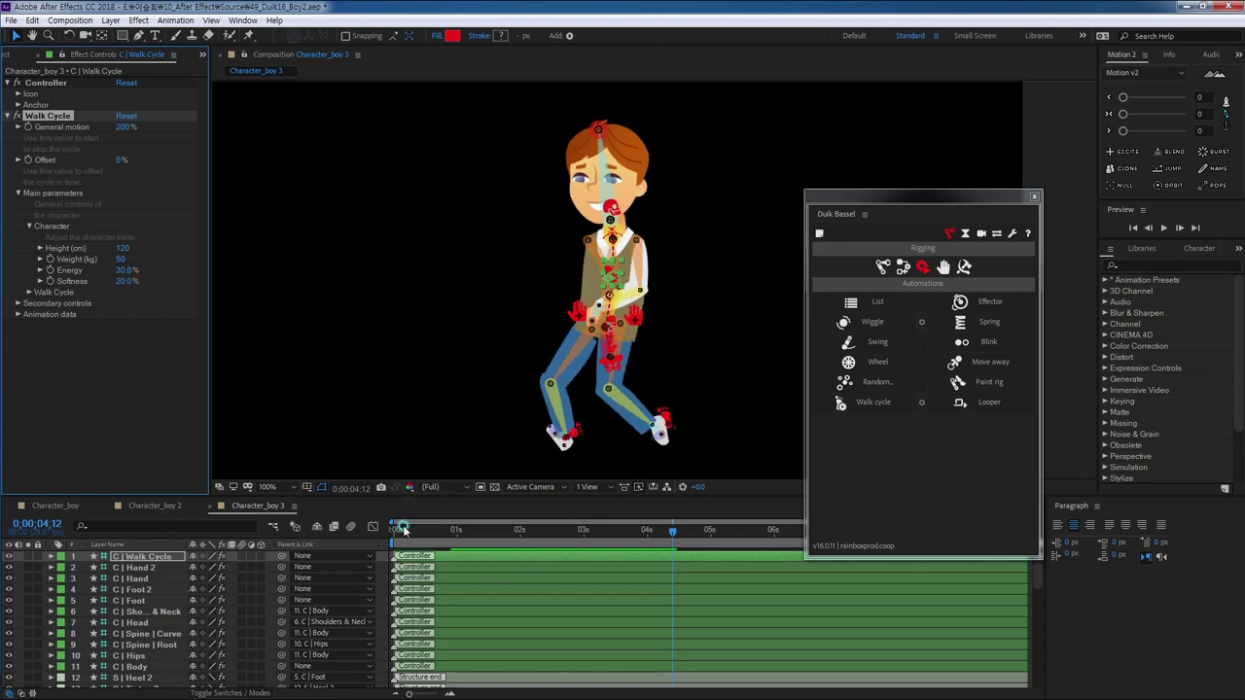
click(398, 528)
key(space)
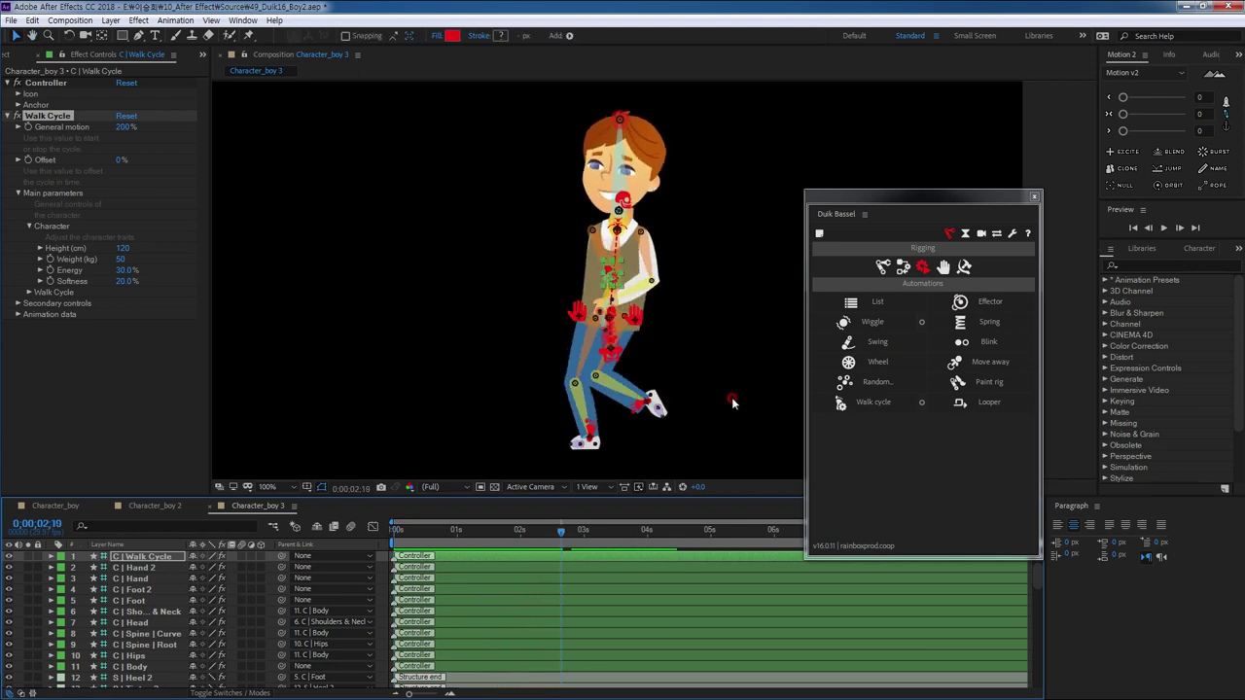
click(533, 529)
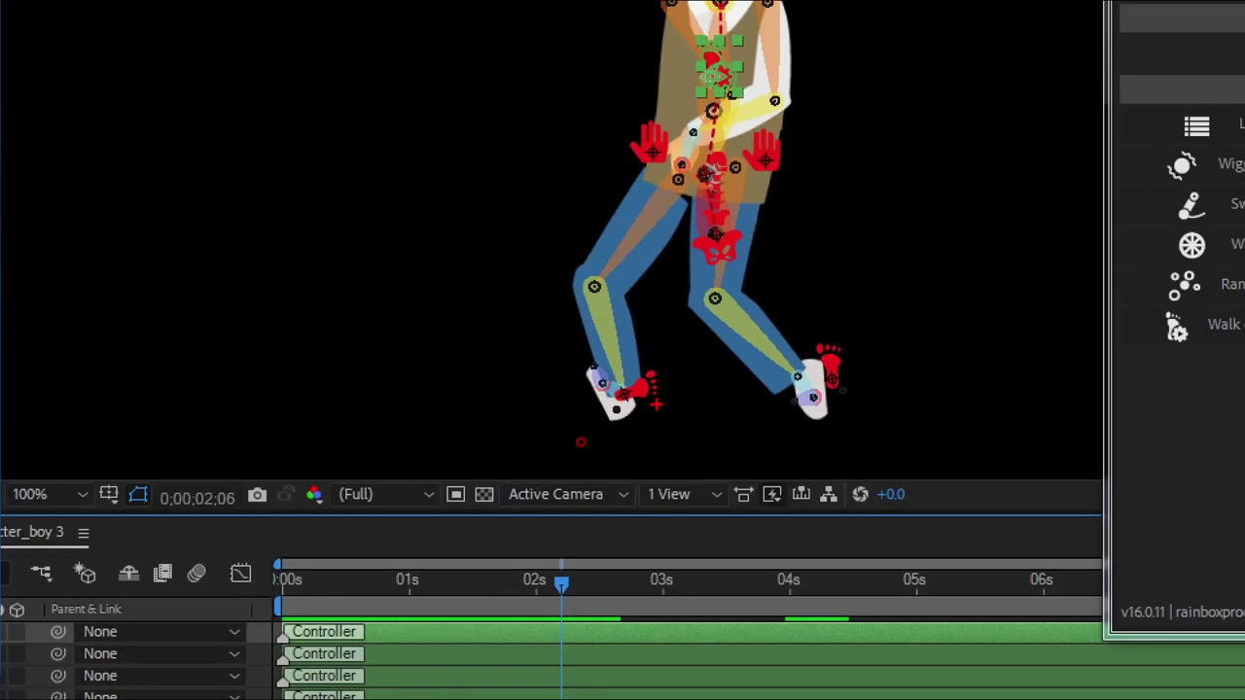
mouse_move(581, 445)
mouse_down()
mouse_move(567, 415)
mouse_move(582, 452)
mouse_up()
mouse_move(692, 214)
mouse_down()
mouse_move(678, 182)
mouse_move(700, 208)
mouse_up()
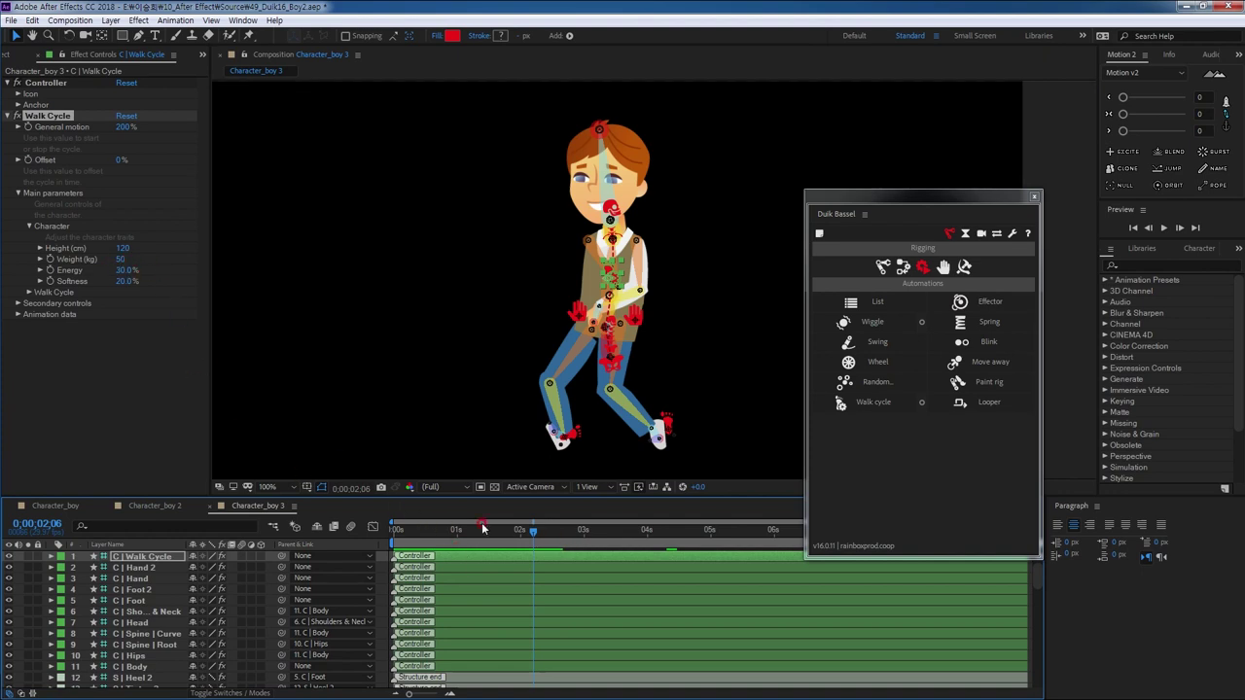
key(ctrl+z)
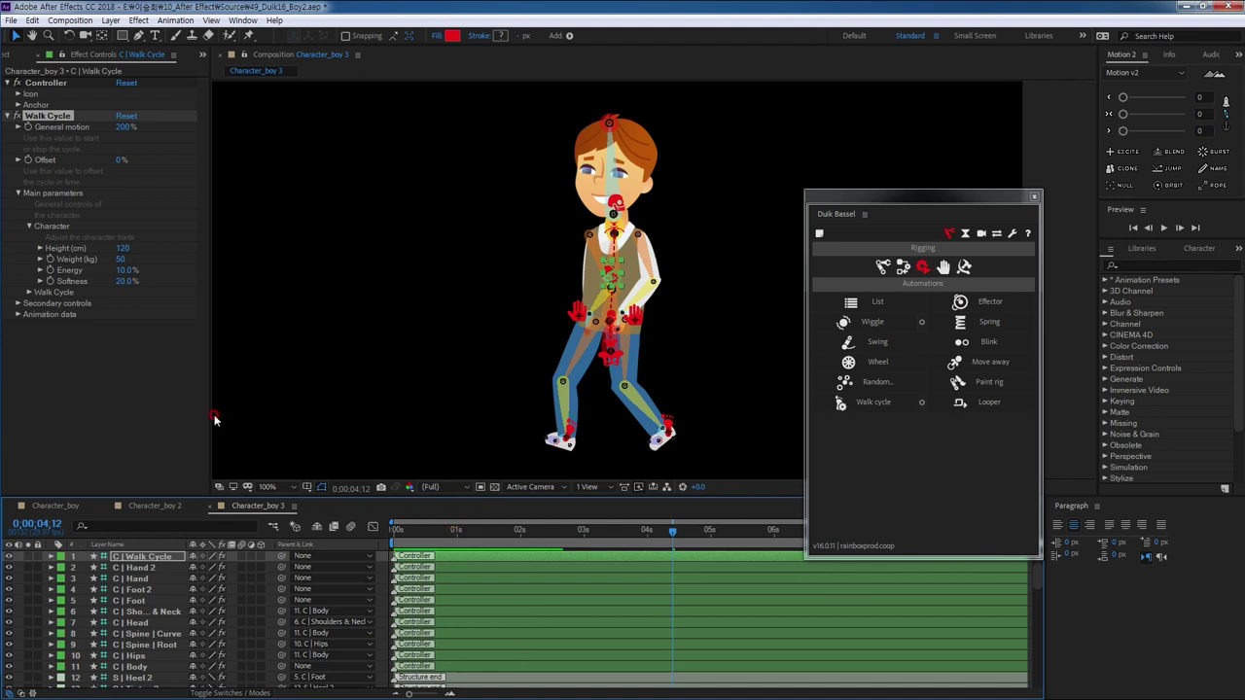
- Try the character's Softness at 50%, preview the walk from the start, and undo the change
click(126, 281)
text(50)
key(Return)
drag(416, 533, 345, 542)
key(space)
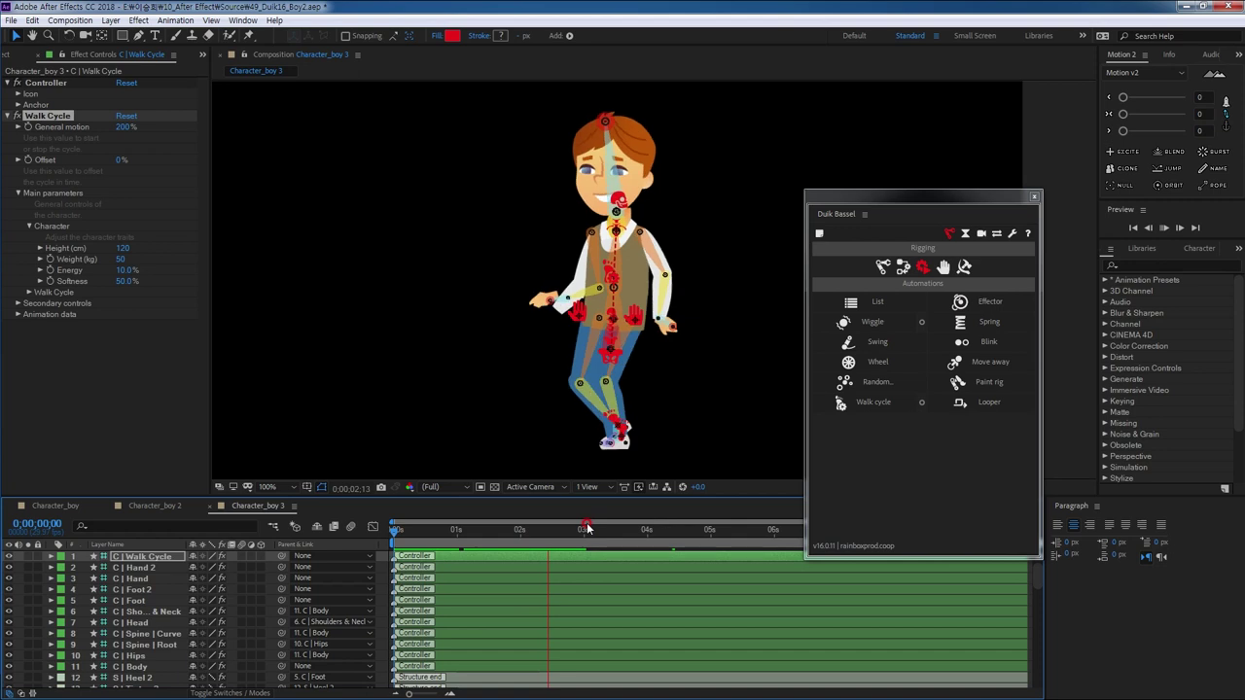
key(v)
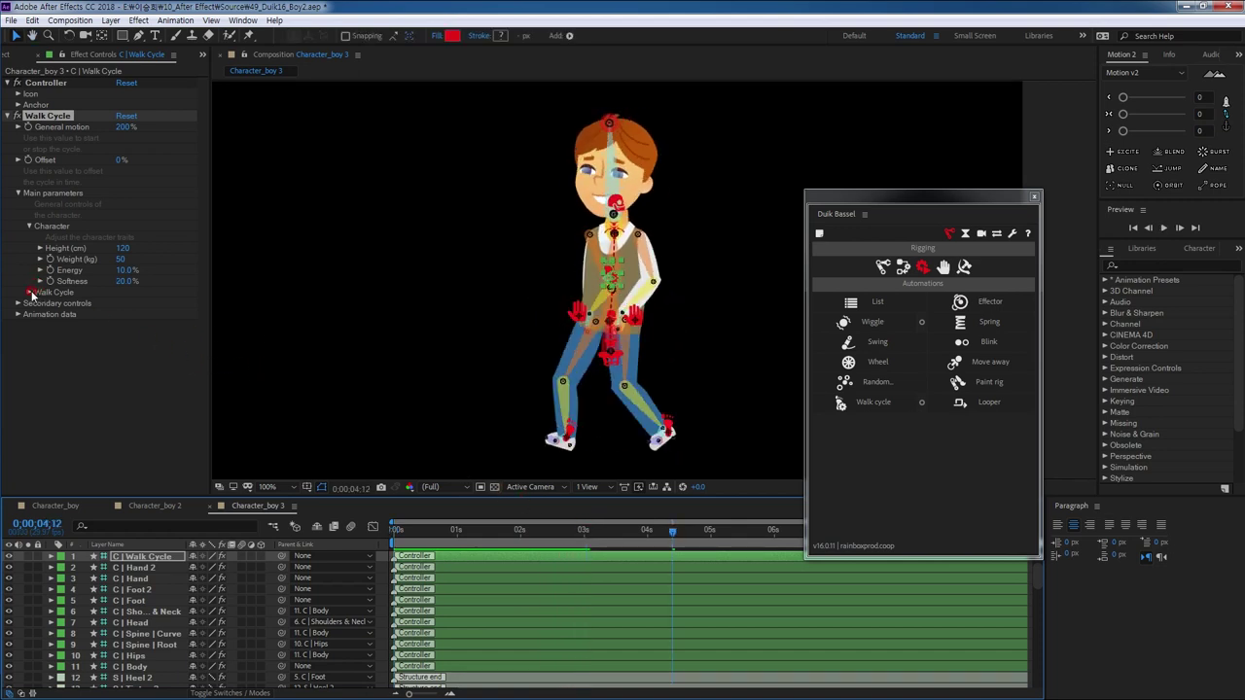
- Set the Walk speed in the Walk Cycle parameters to 0 and preview the motion from the start
click(29, 292)
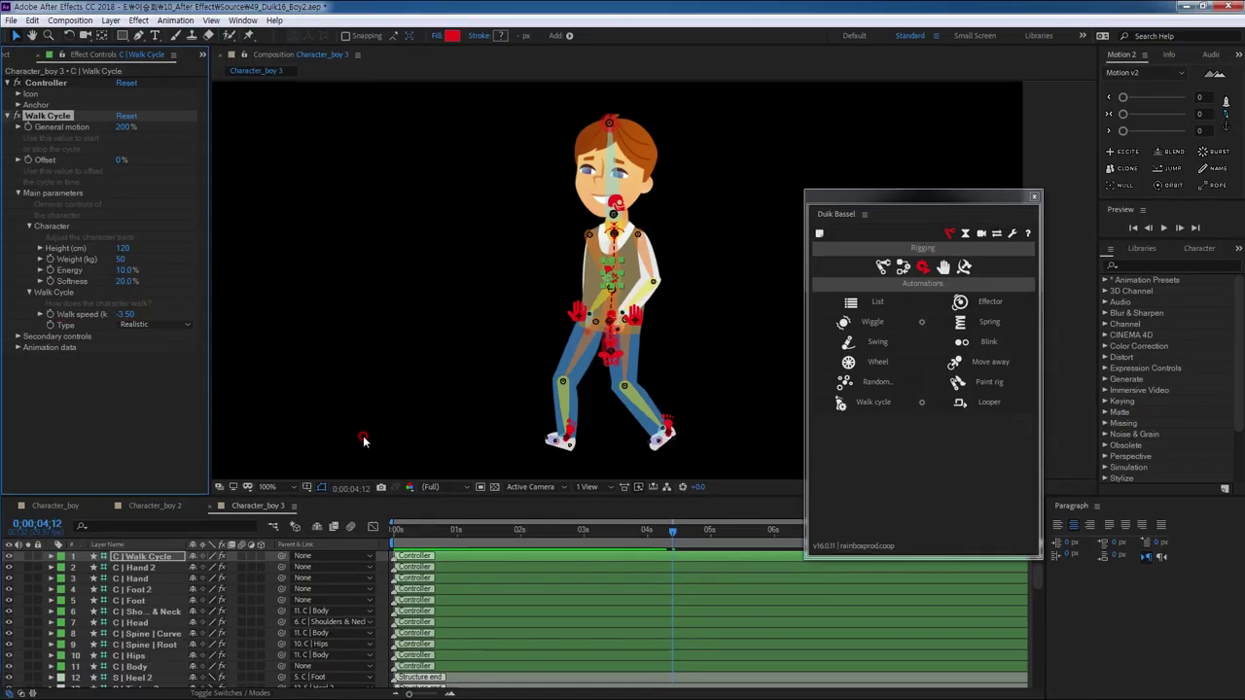
drag(672, 534, 395, 534)
click(126, 314)
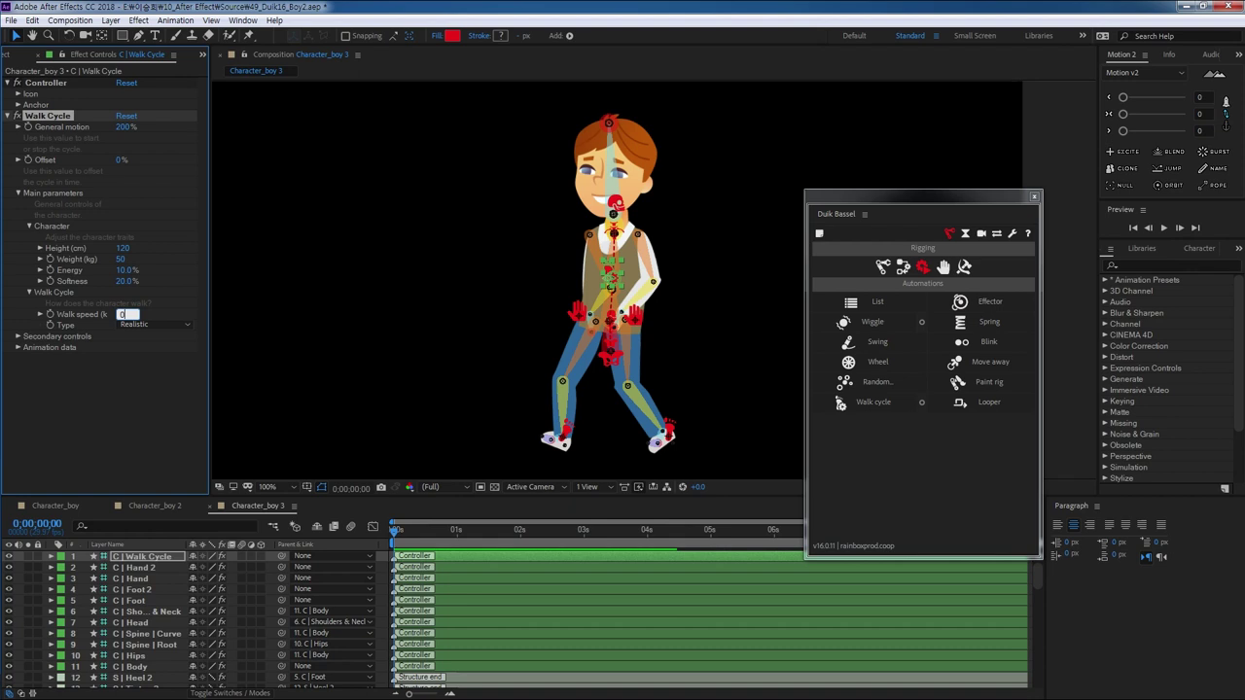
key(Return)
key(space)
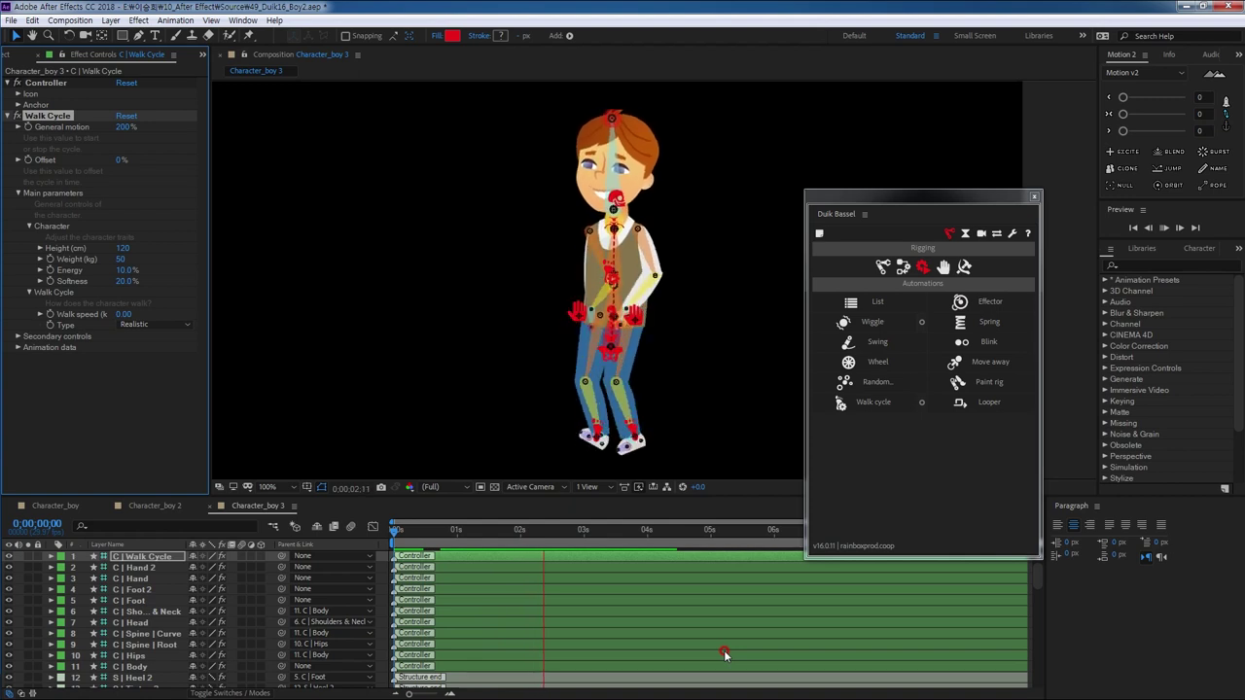
key(space)
- Set the Walk speed to 3 and preview the walk from the start of the timeline
click(124, 314)
text(3)
key(Return)
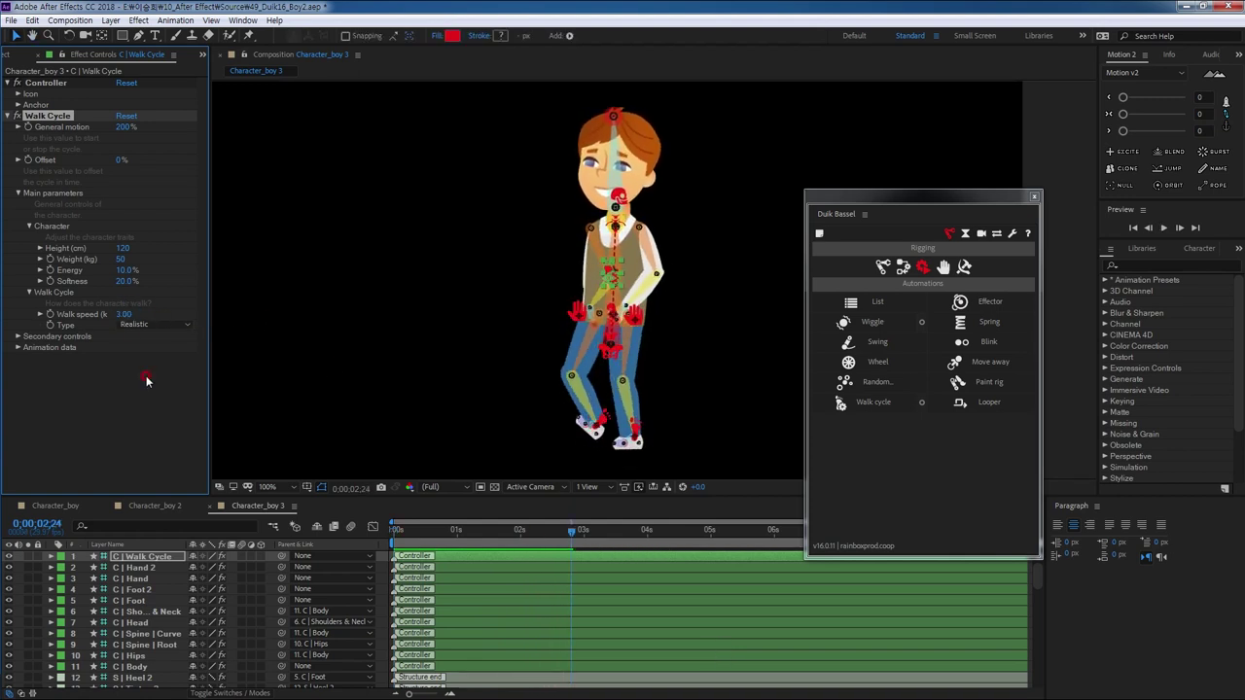
drag(400, 527, 361, 534)
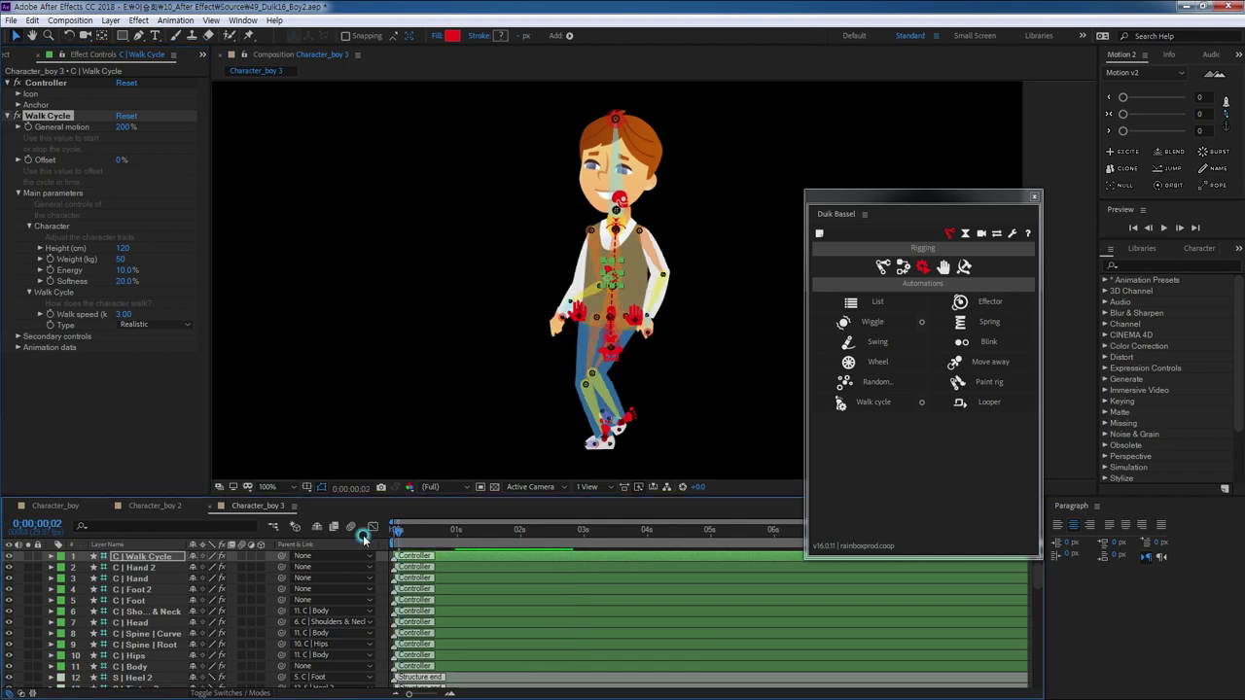
key(space)
key(space)
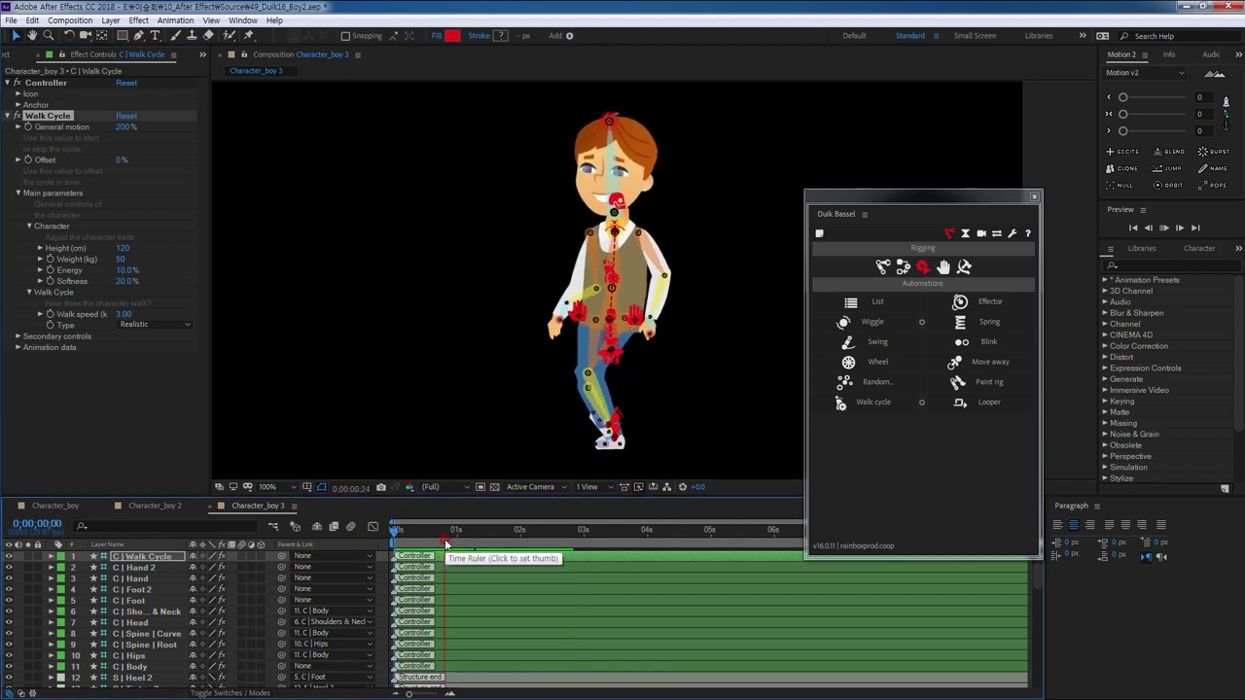
key(space)
- Set the Walk speed to -3 and preview the walk in the opposite direction
click(123, 314)
text(-3)
key(Return)
click(399, 531)
drag(399, 533, 364, 535)
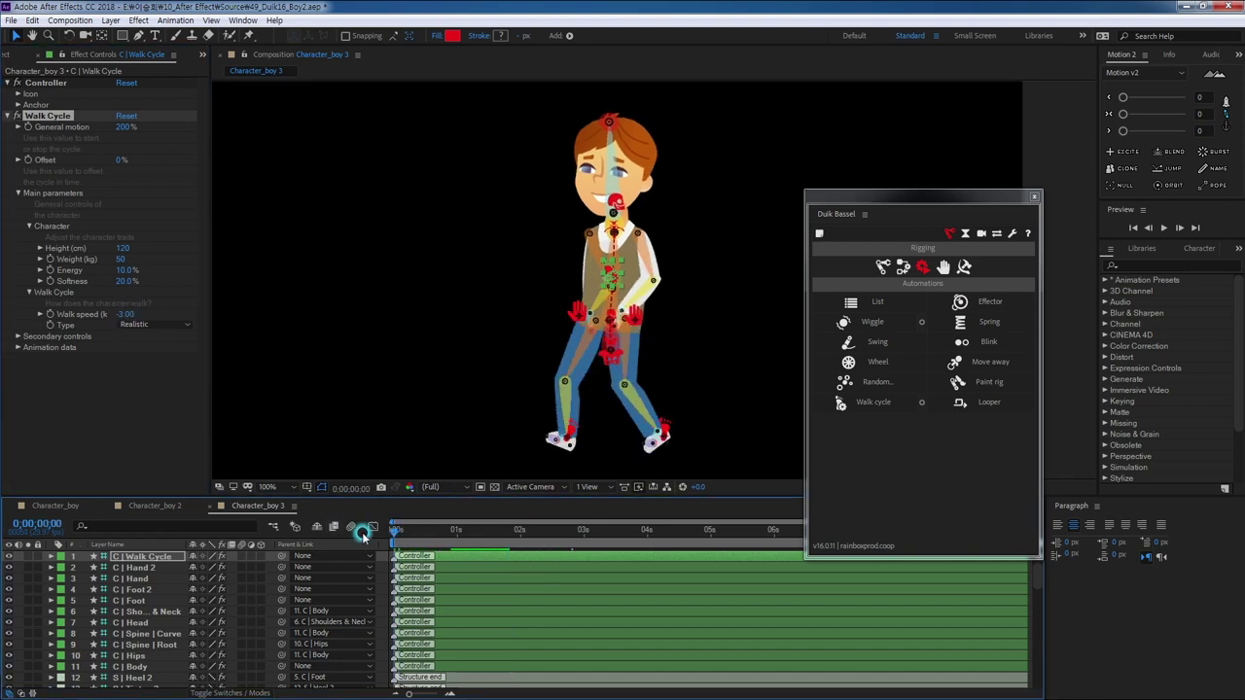
key(space)
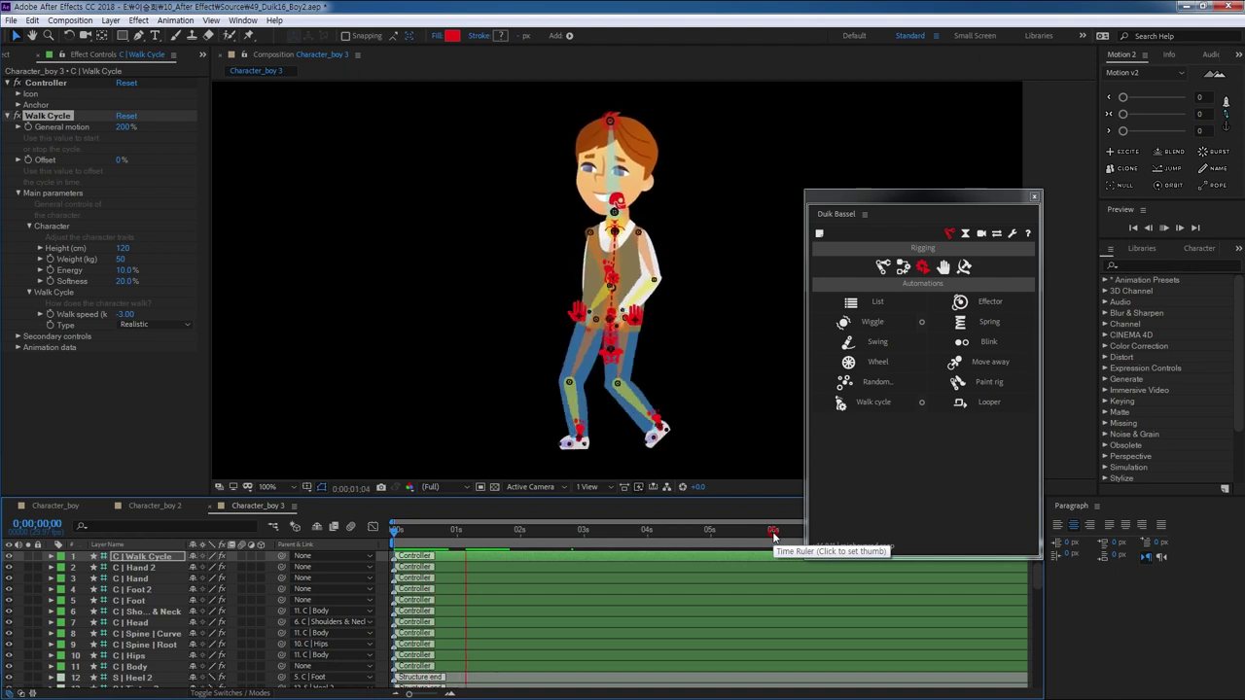
key(space)
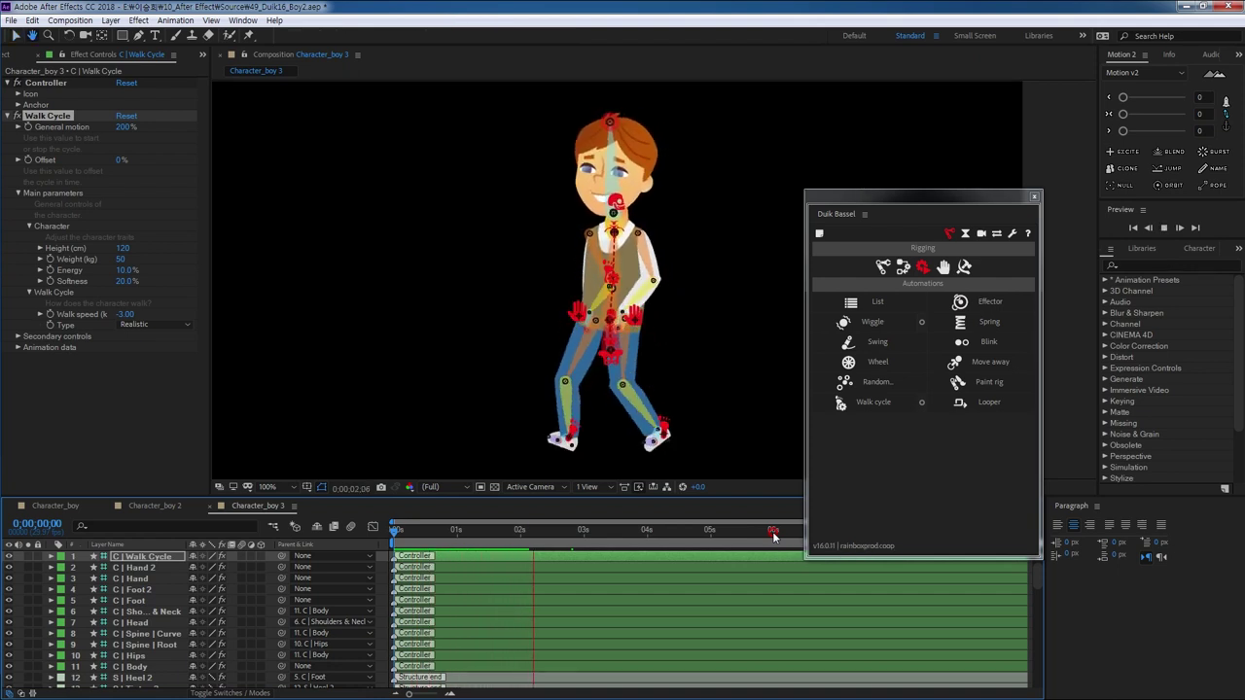
- Change the walk Type to Dancing and preview the animation from the start
click(132, 325)
click(153, 353)
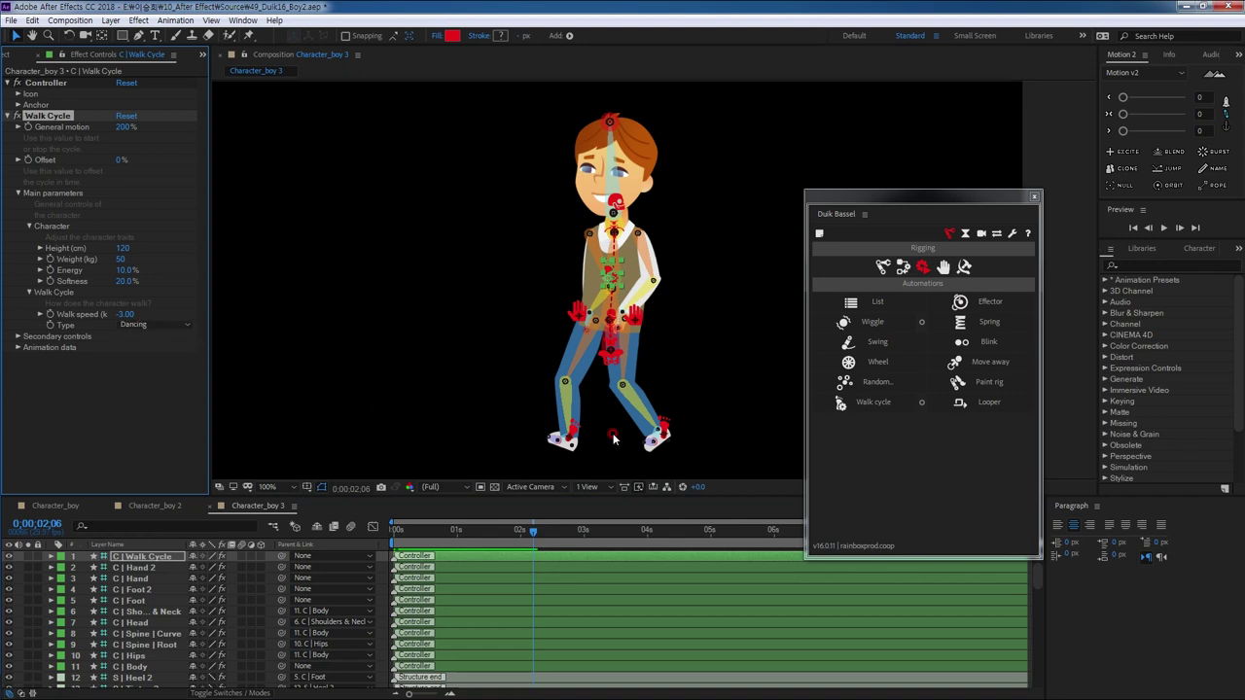
drag(428, 527, 377, 525)
key(space)
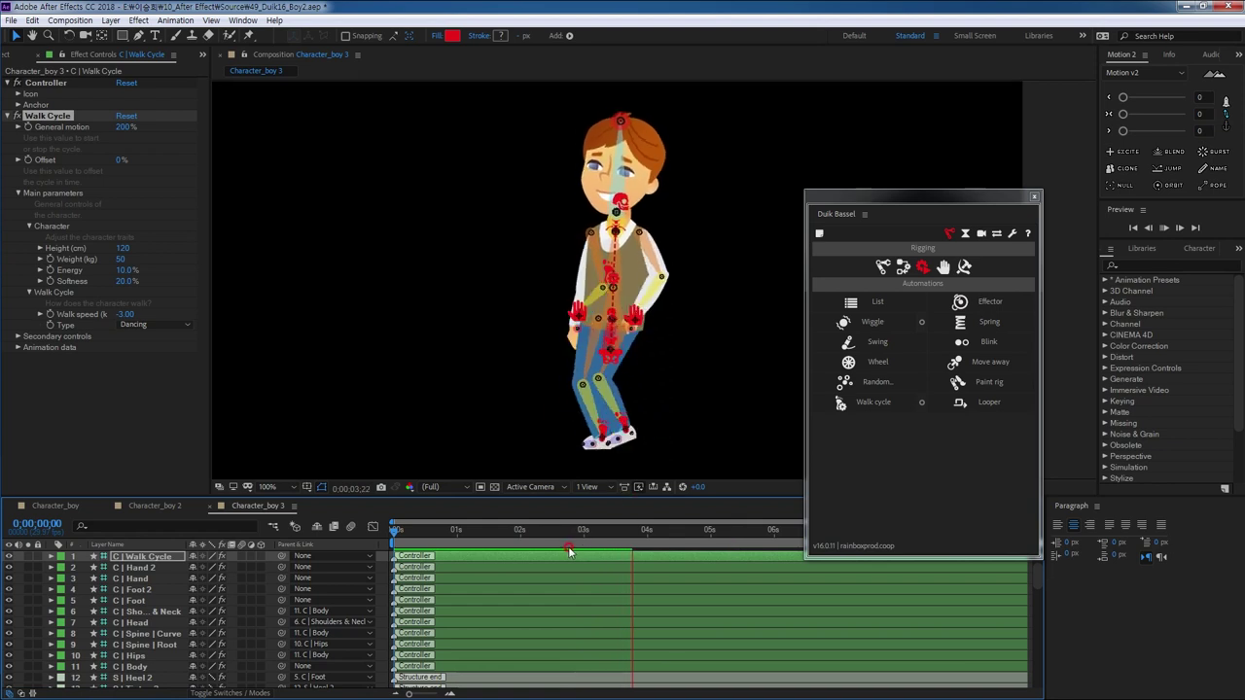
- Change the walk Type to Realistic and expand the Neck and head group of the Secondary controls
click(158, 325)
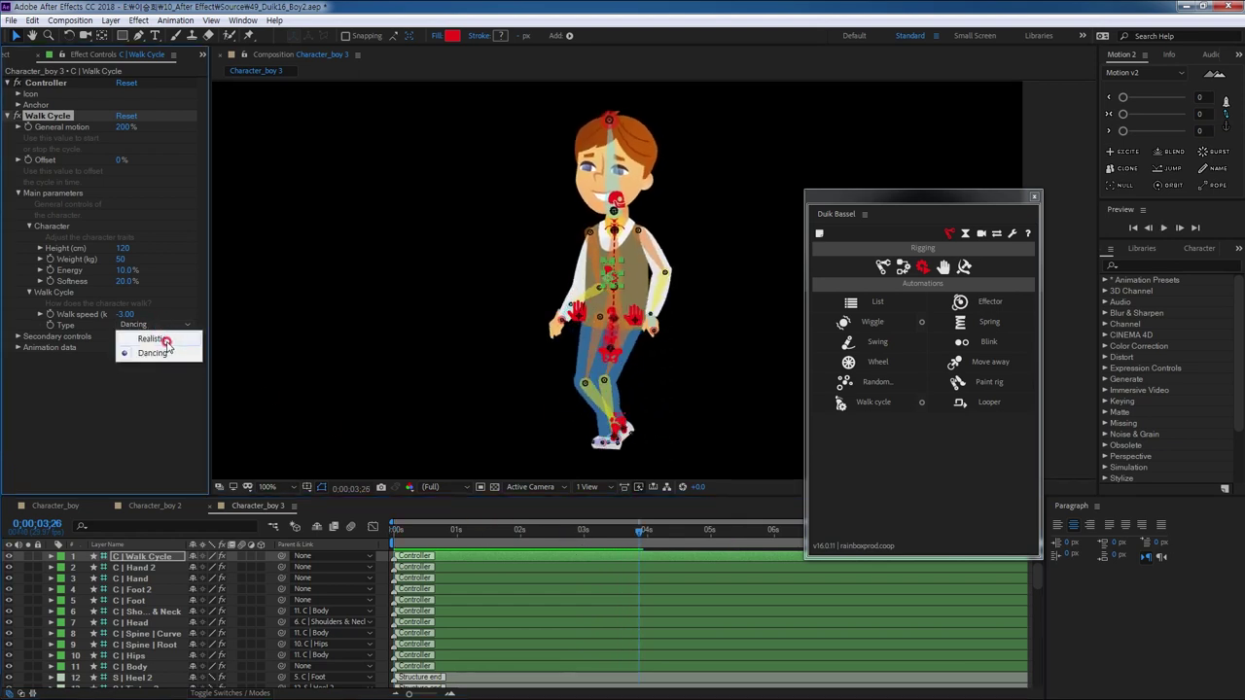
click(164, 332)
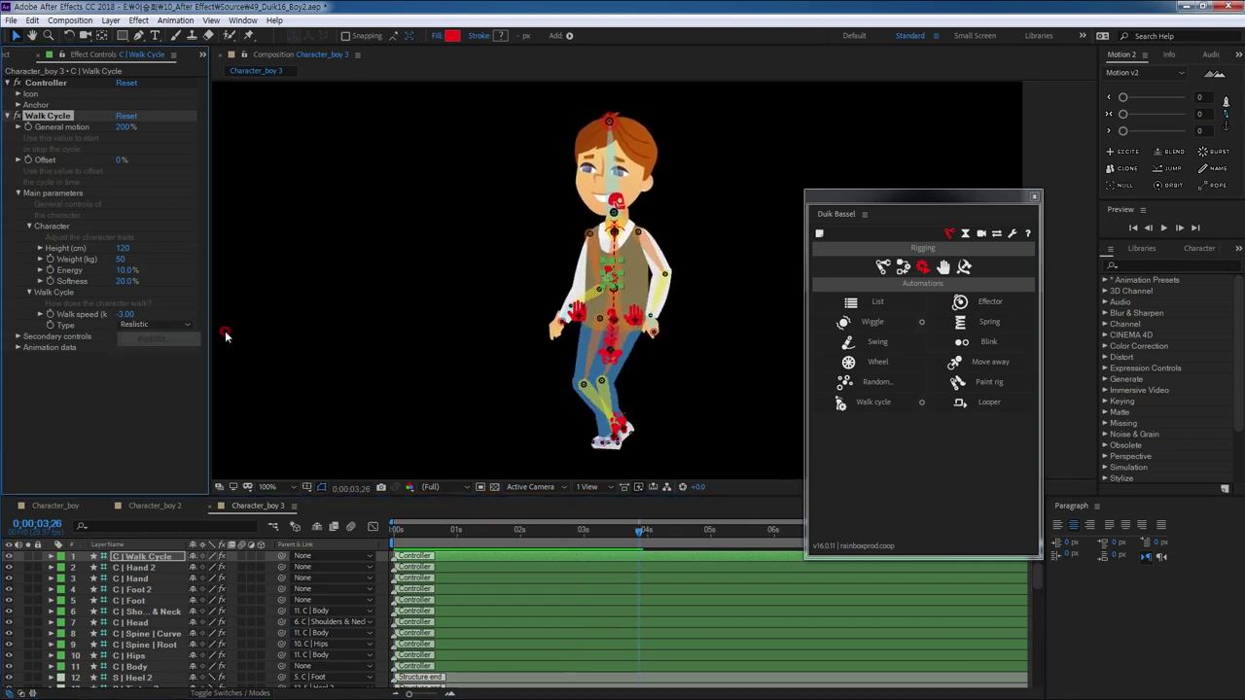
click(18, 337)
drag(426, 535, 391, 553)
click(28, 358)
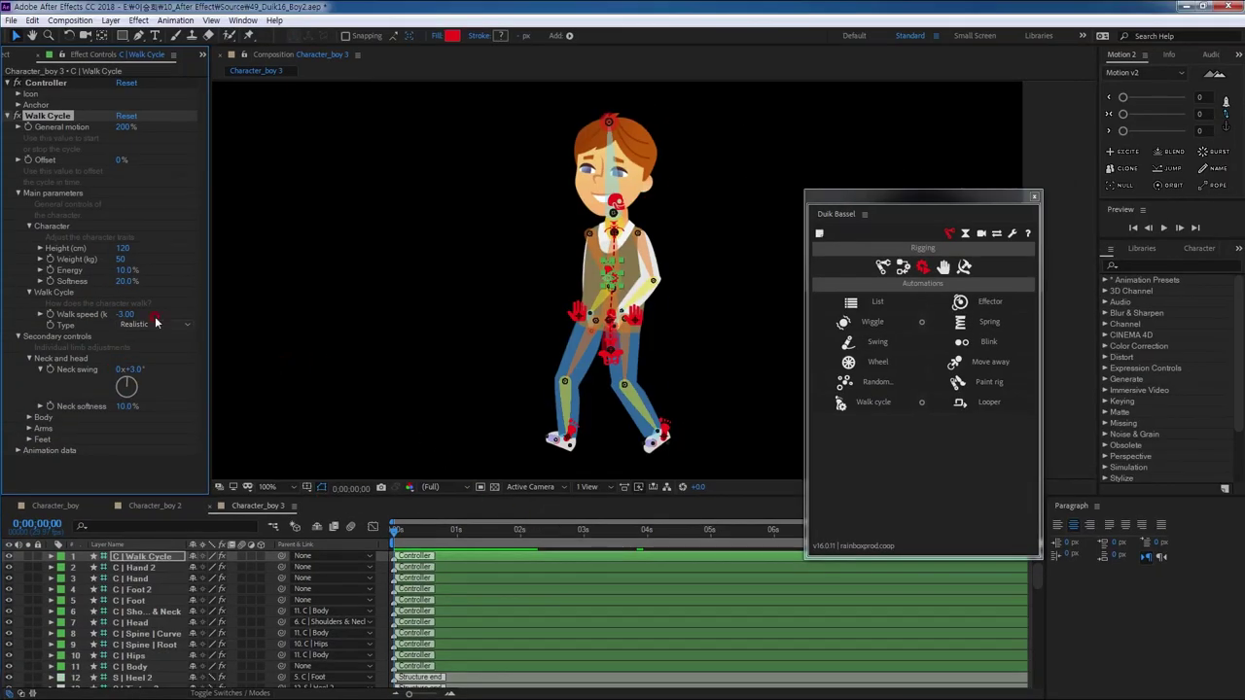
- Try a Neck swing of 10° with a preview of the walk, and undo the change
click(135, 368)
key(Return)
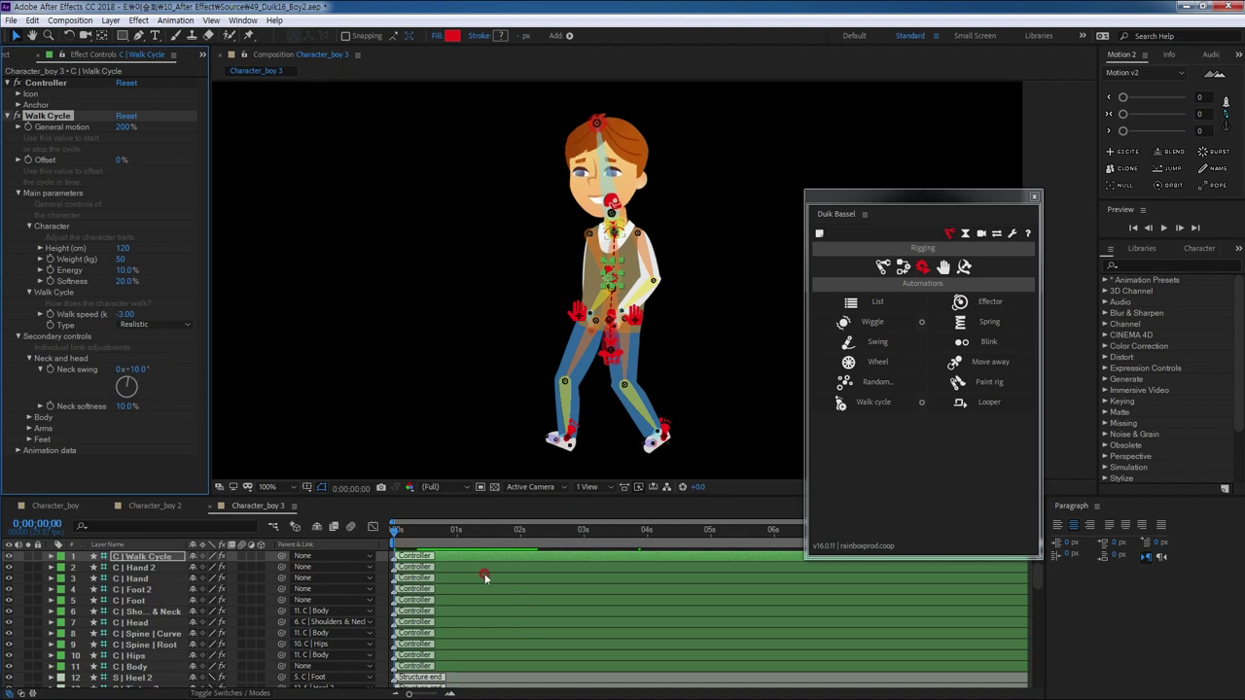
key(space)
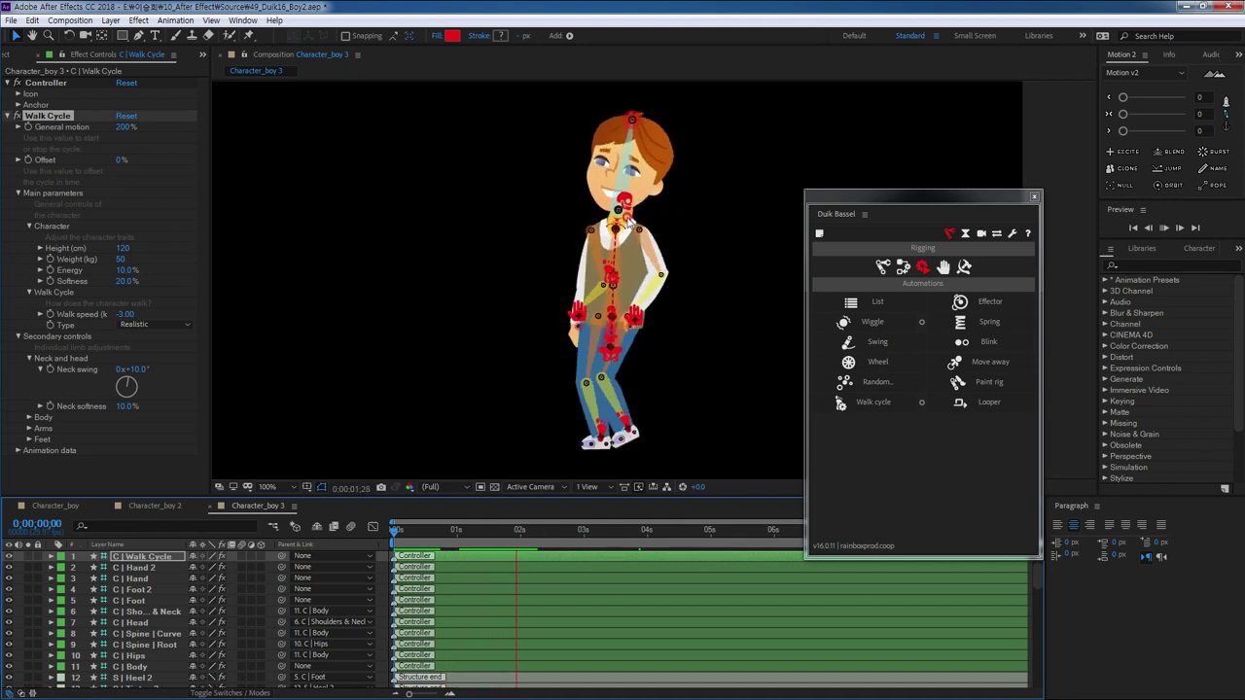
key(space)
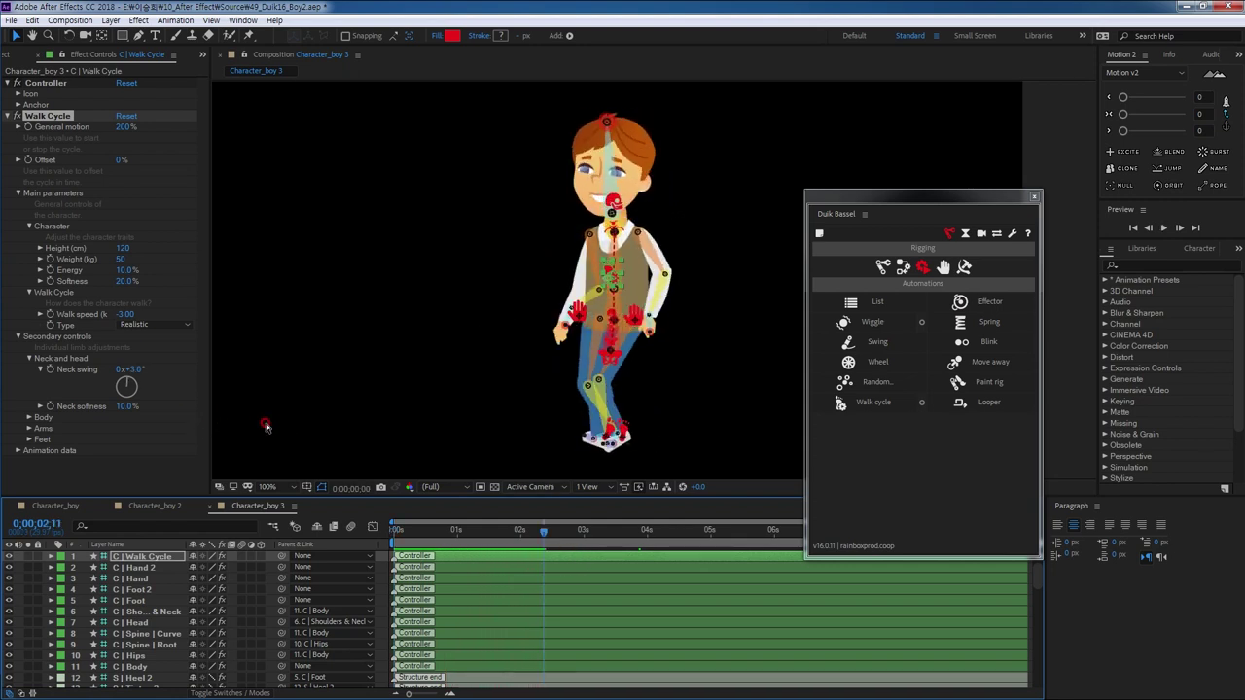
key(ctrl+z)
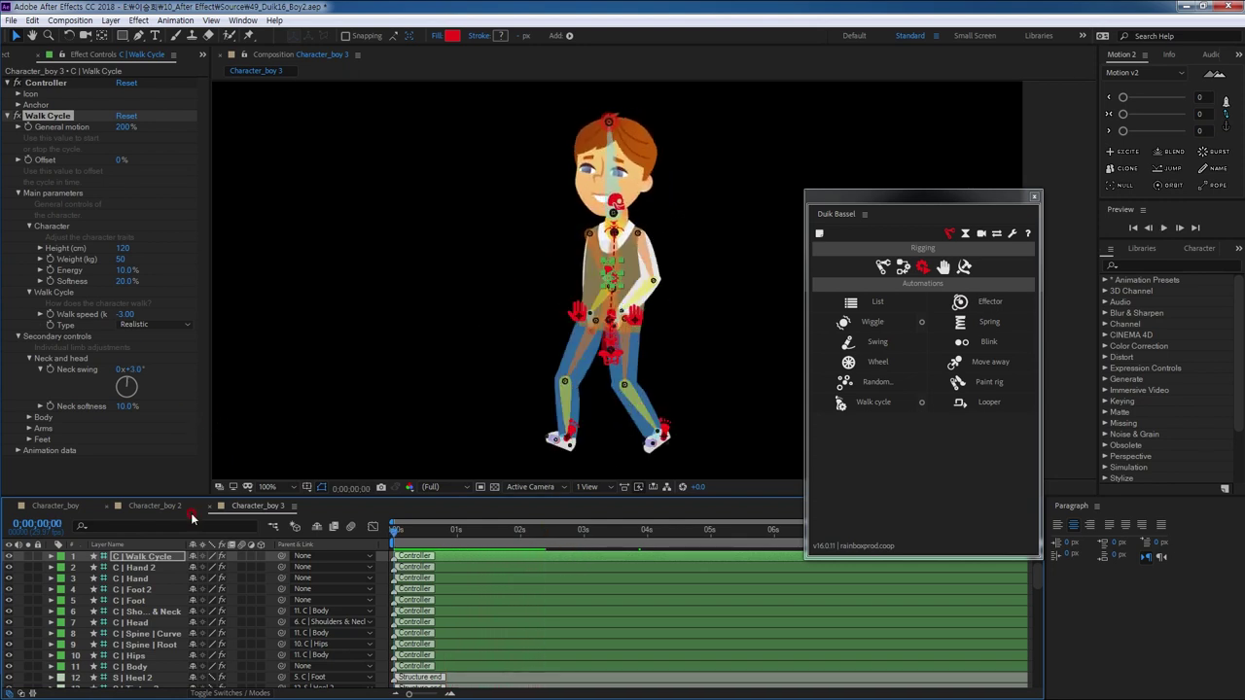
- Set the Body swing to 5° in the Body controls and preview the walk from the start
click(30, 417)
scroll(138, 425, down, 2)
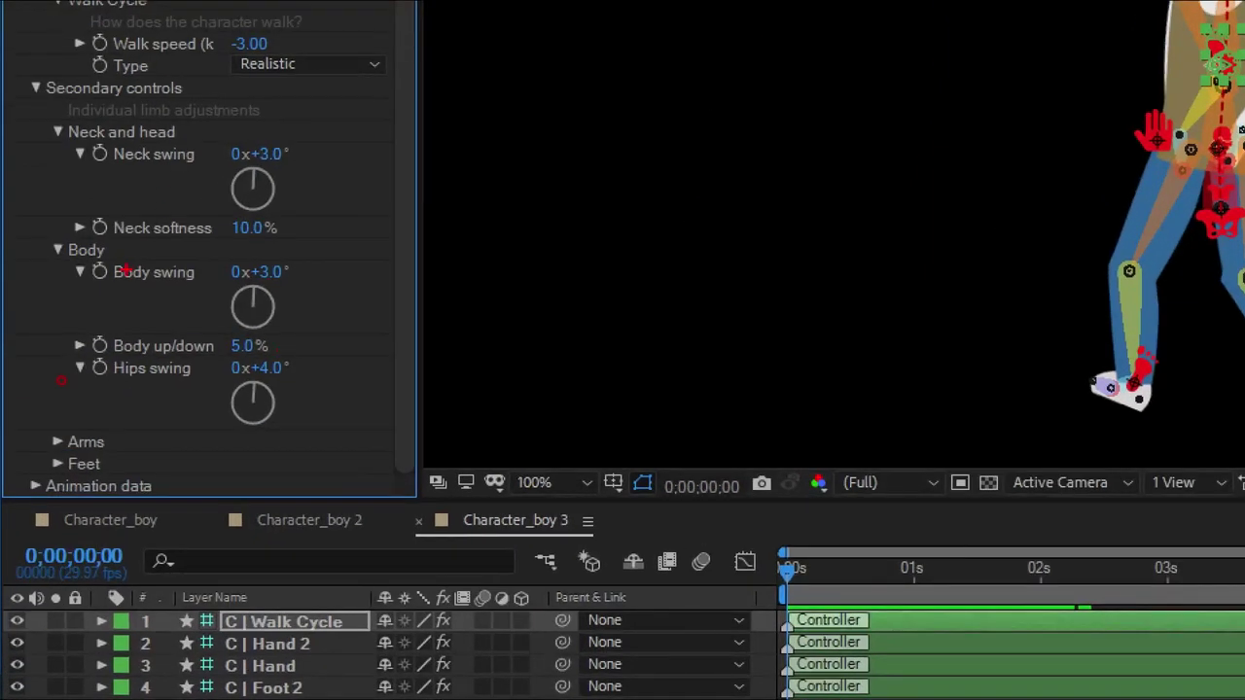
drag(98, 286, 205, 284)
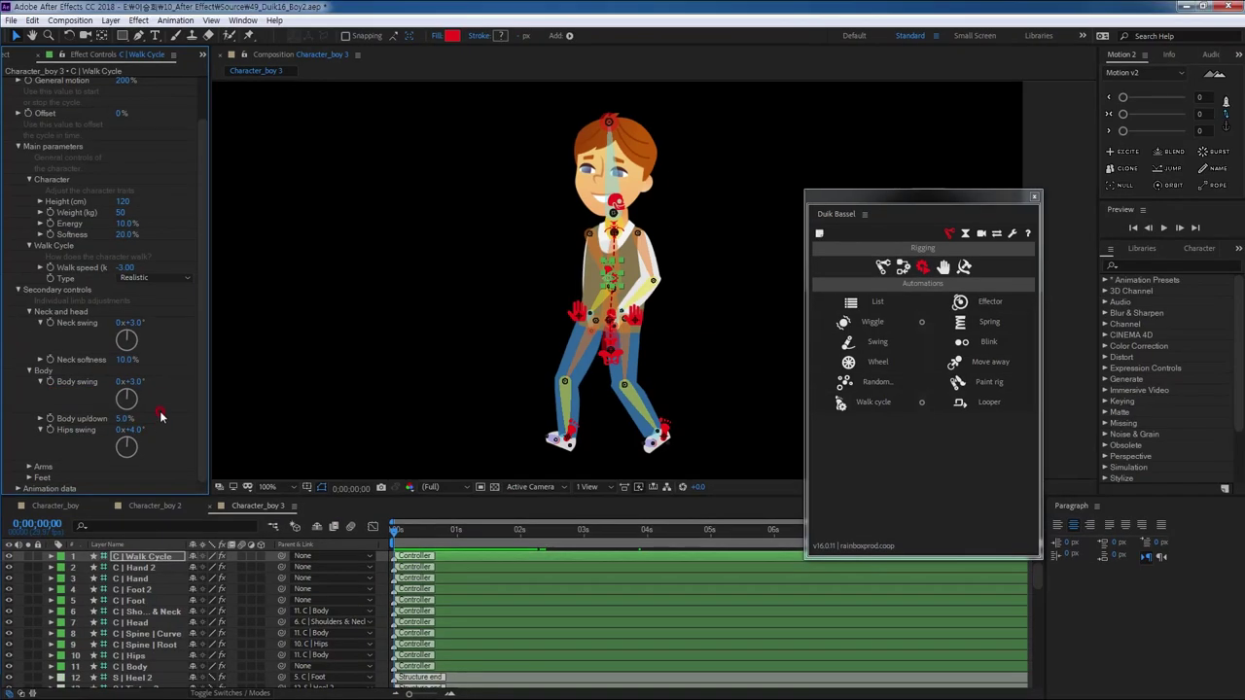
click(130, 381)
click(393, 530)
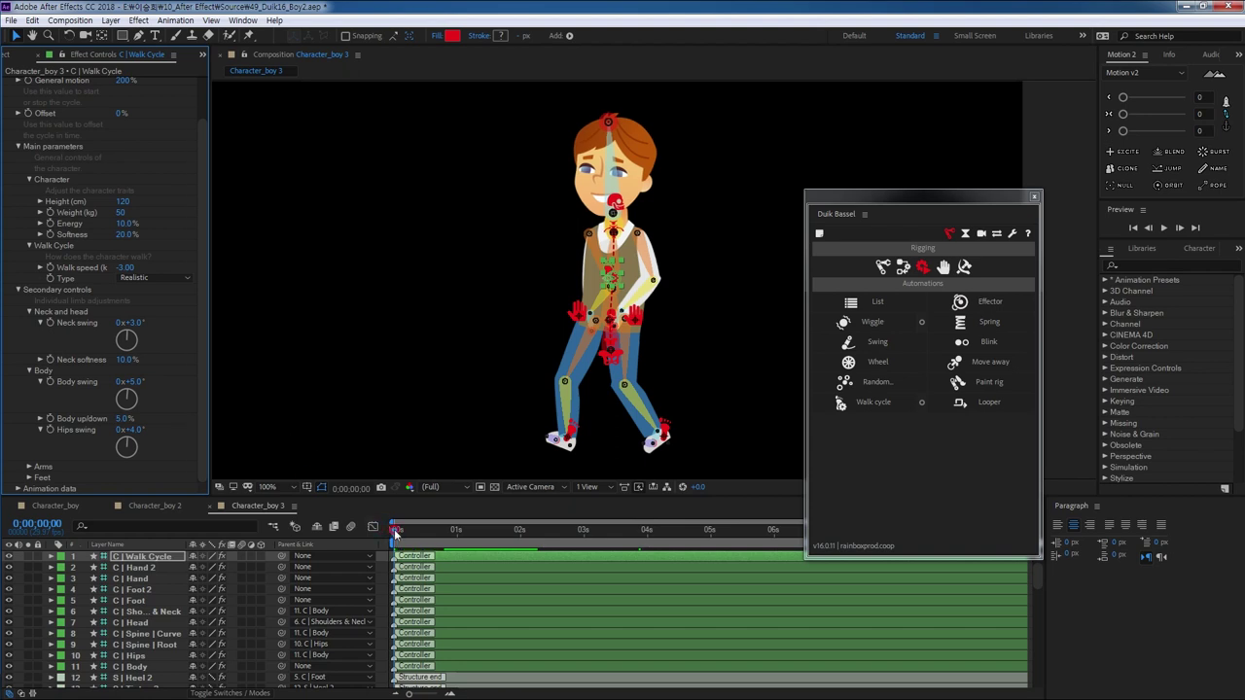
key(space)
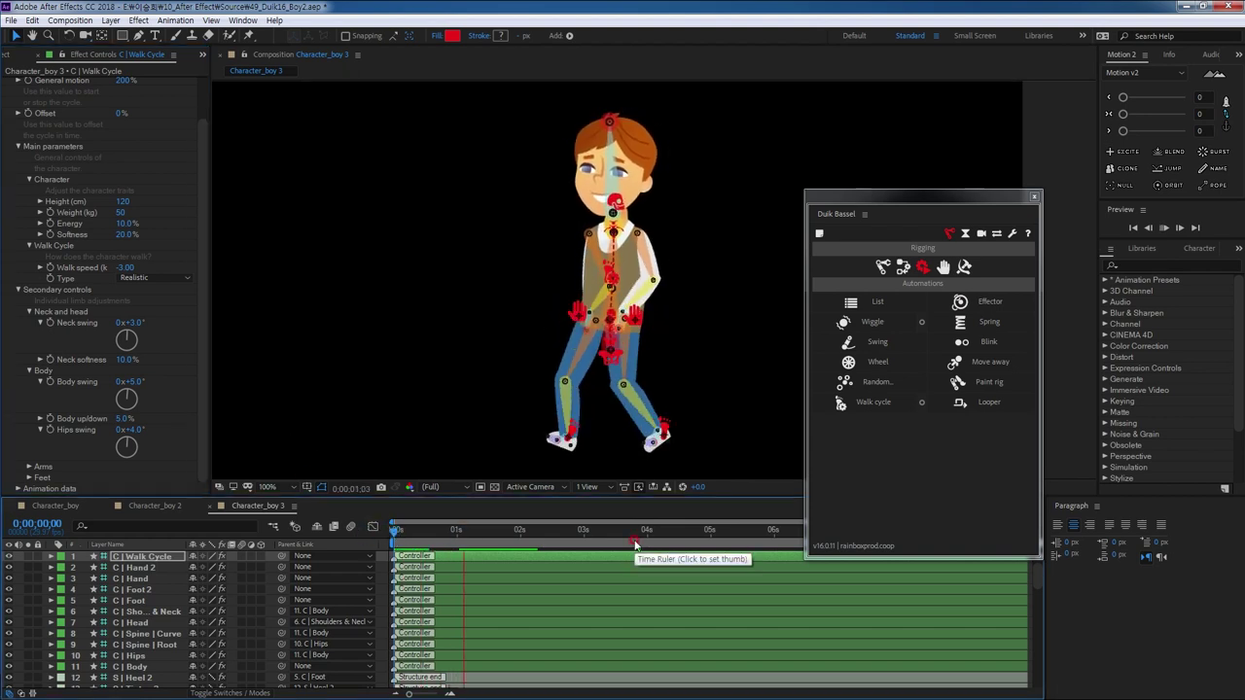
- Try a Hips swing of 10° and preview the walk from the start of the timeline
click(144, 431)
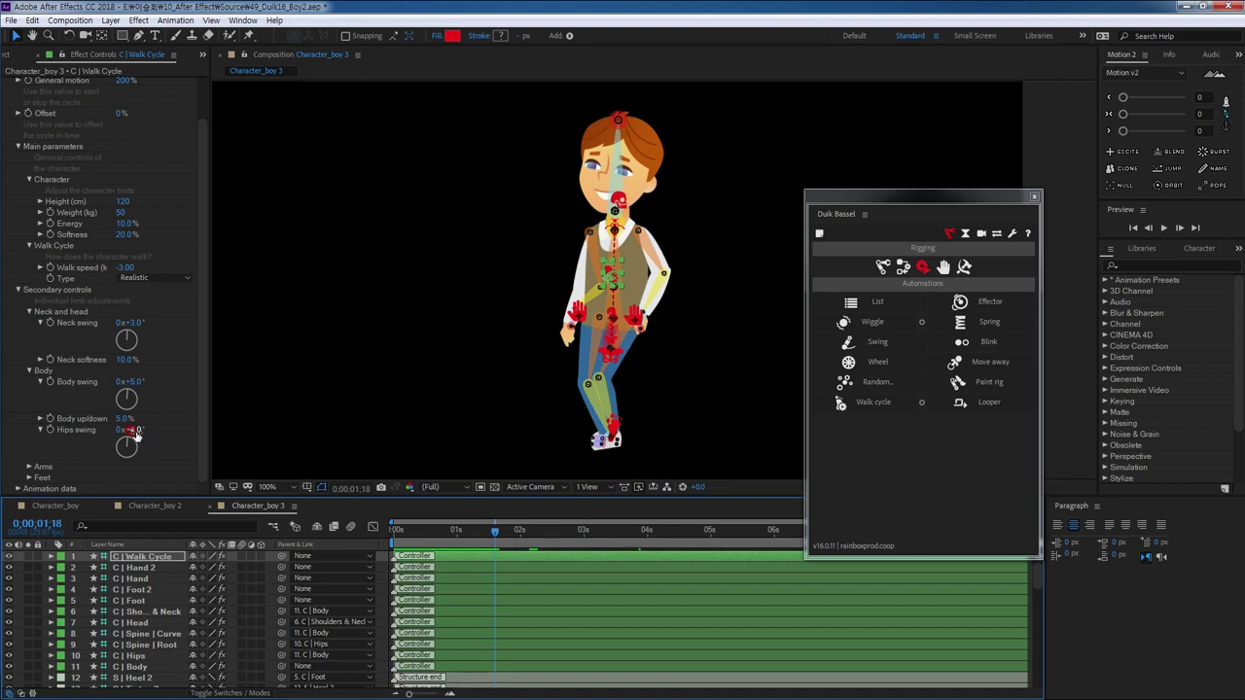
click(386, 489)
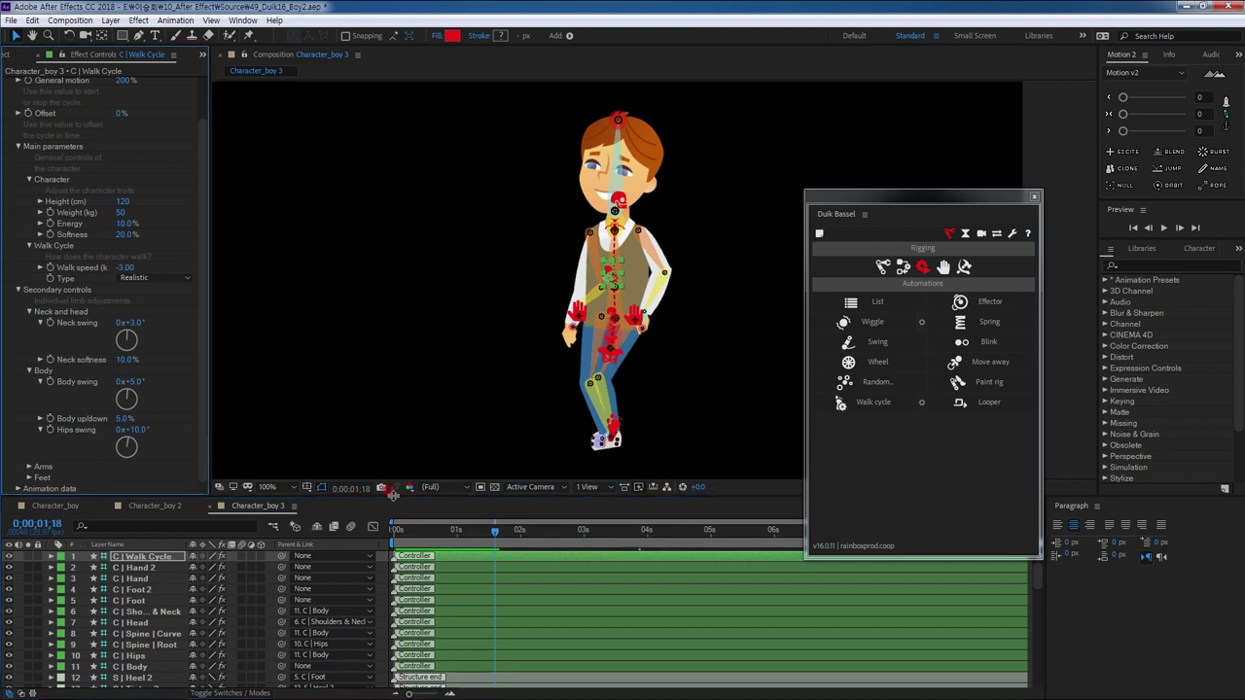
click(395, 528)
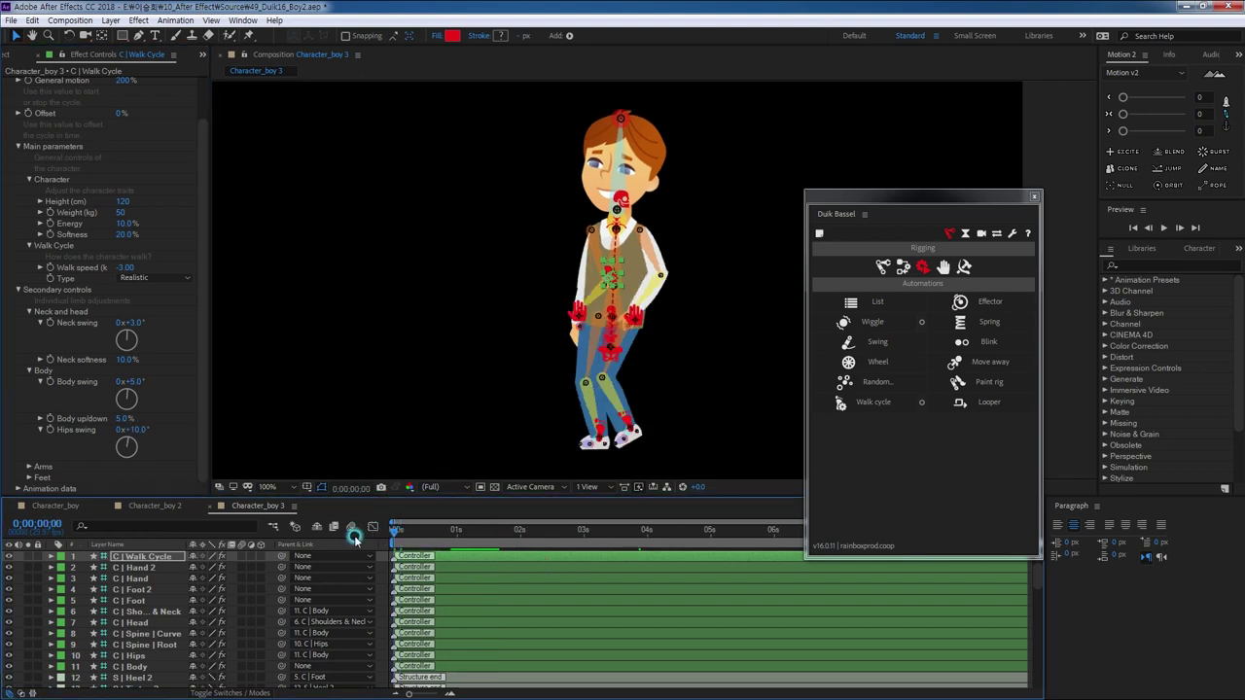
key(space)
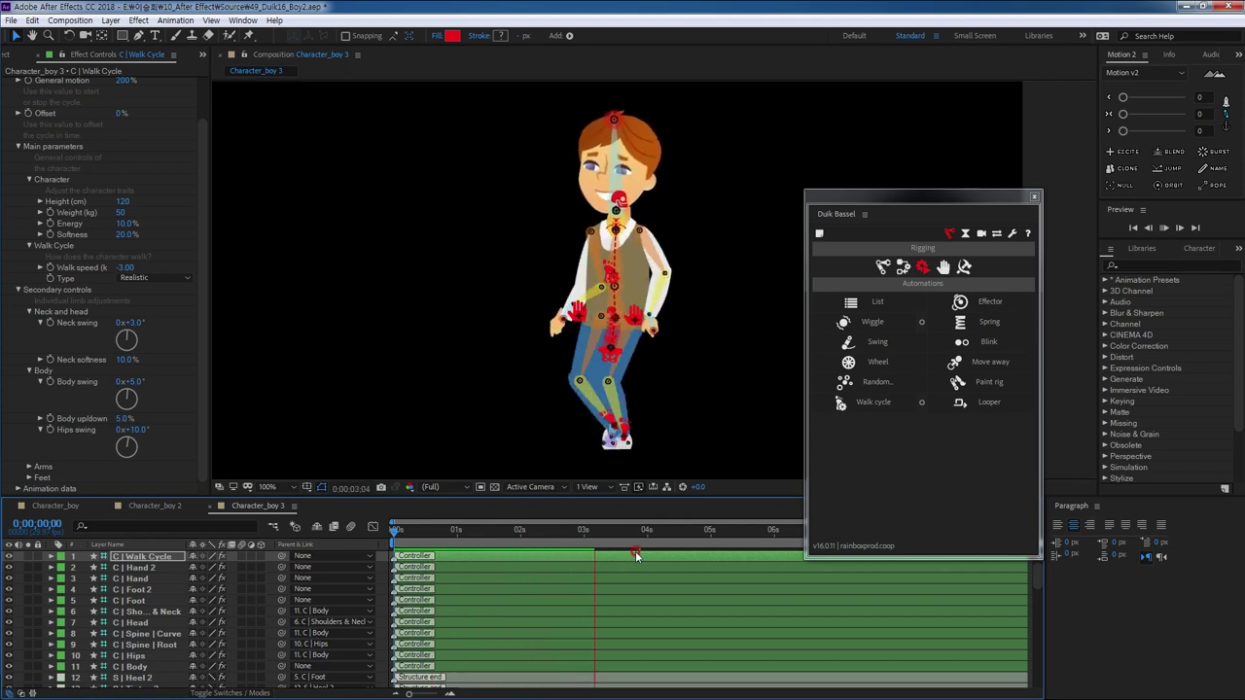
key(space)
- Set the Hips swing in the Body controls to 8°
click(140, 429)
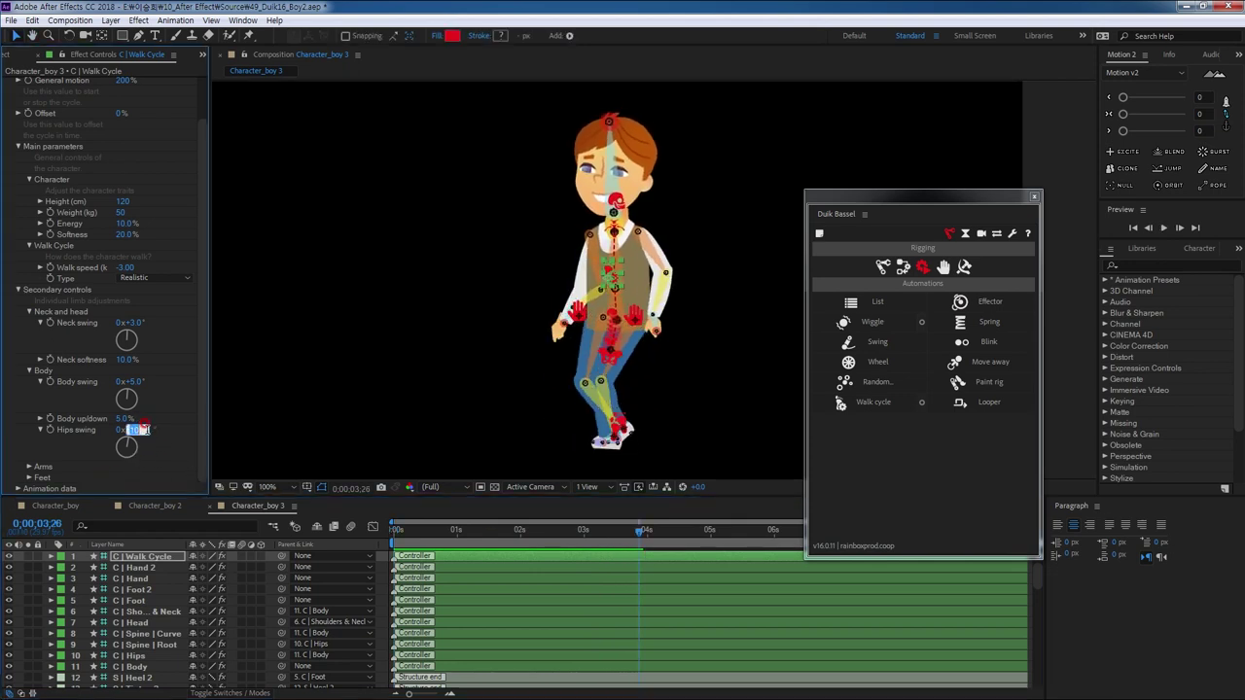
text(8)
key(Return)
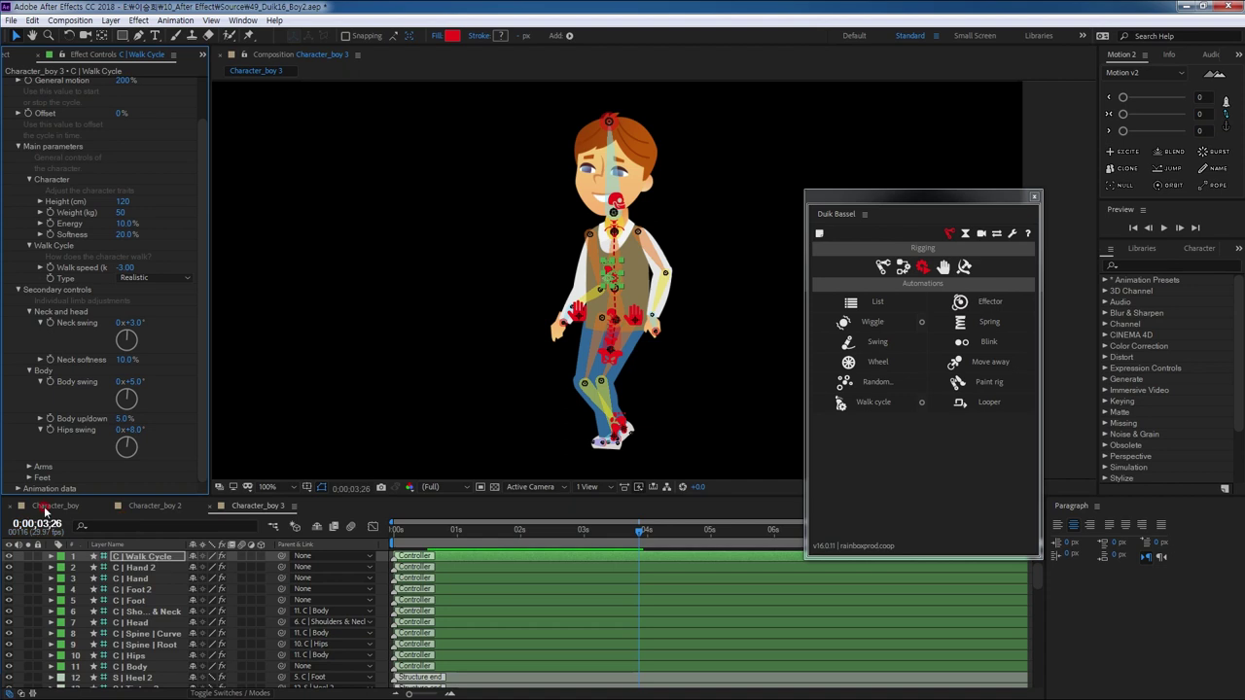
- Try an Arms swing of 15° in the Arms controls and preview the walk
click(28, 467)
scroll(206, 447, down, 2)
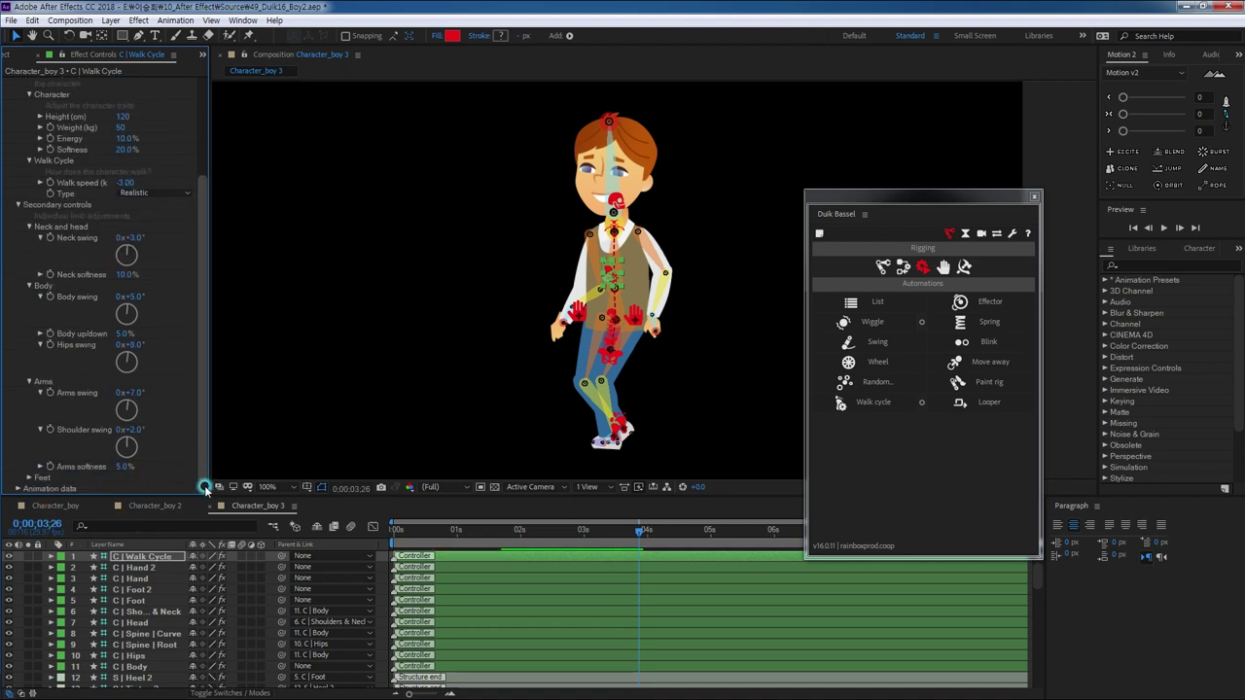
drag(632, 540, 416, 535)
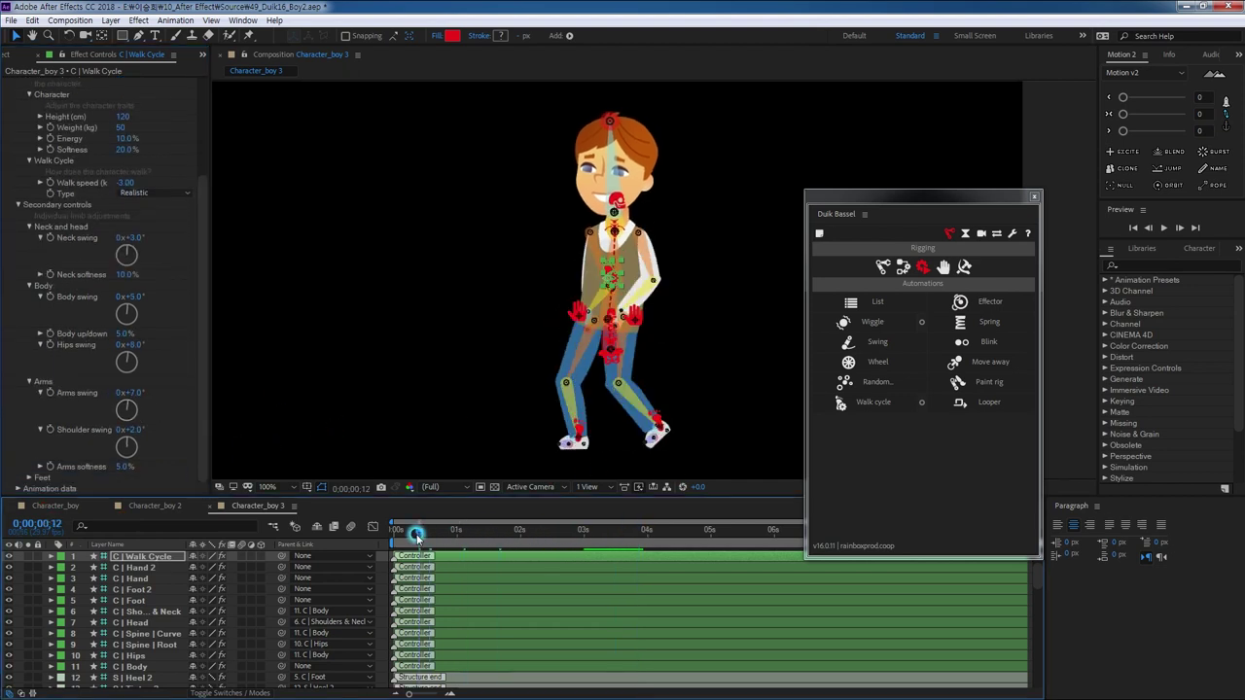
click(132, 394)
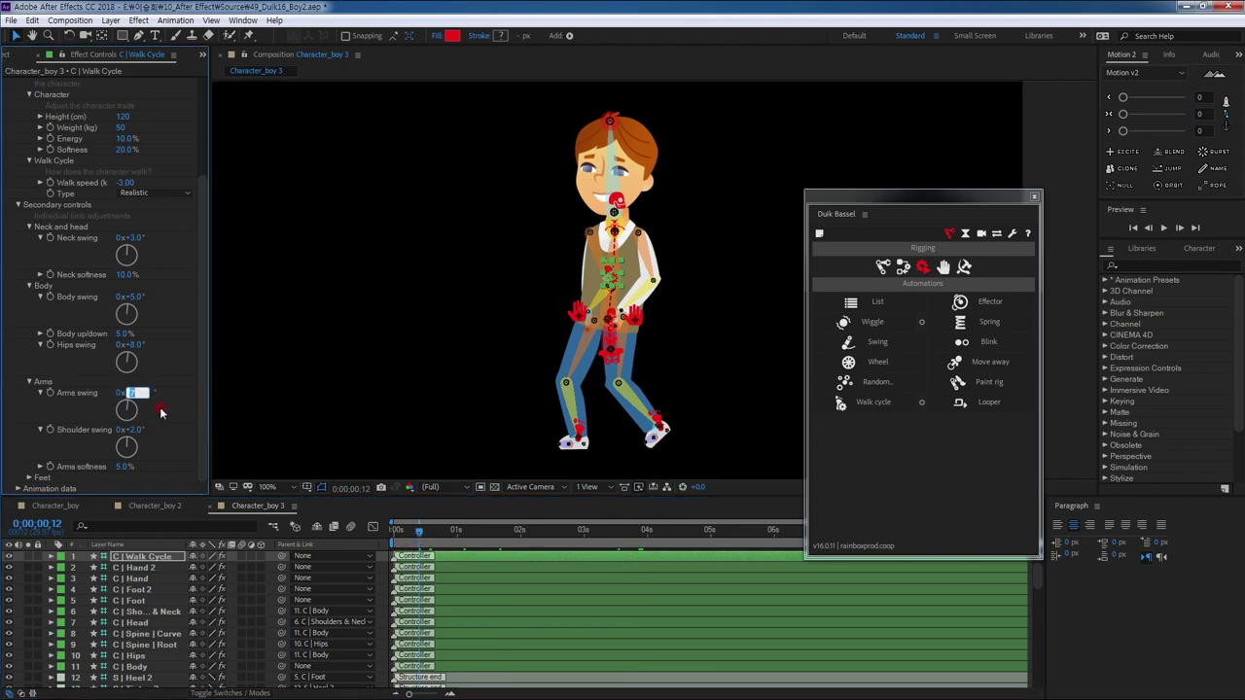
click(161, 412)
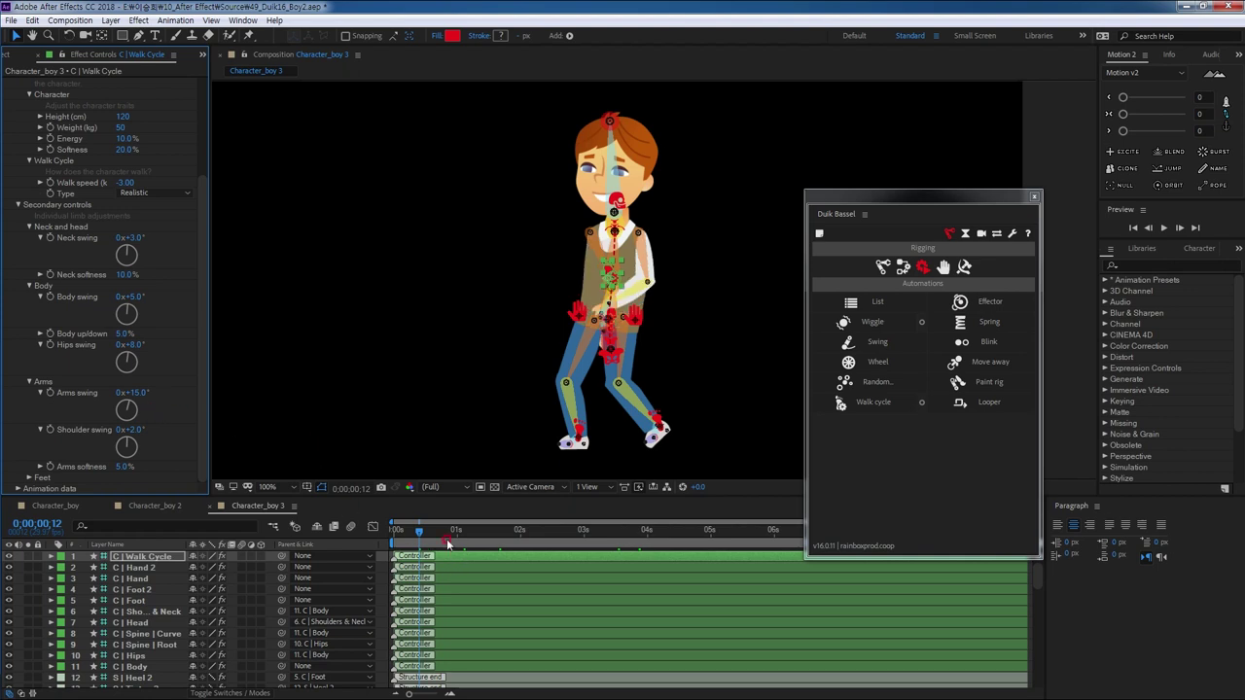
key(space)
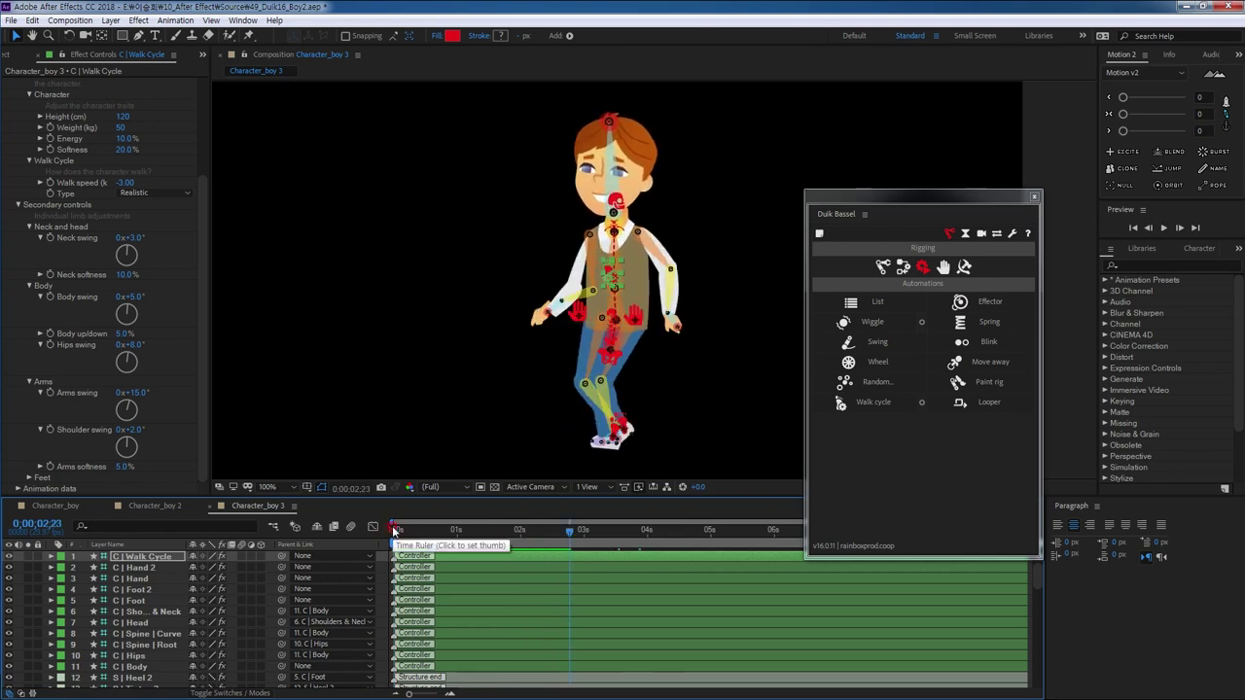
click(419, 530)
- Set the Feet height to 70% in the Feet controls and preview the walk from the start
click(30, 477)
scroll(153, 415, down, 2)
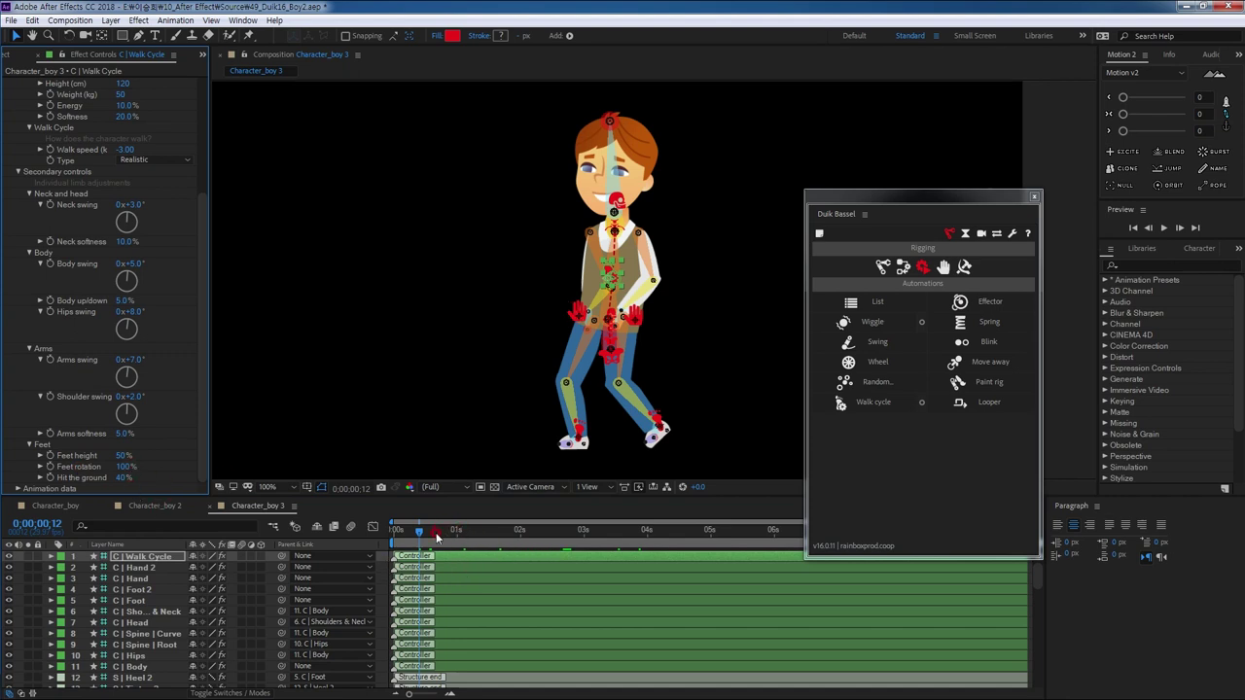
drag(421, 533, 385, 539)
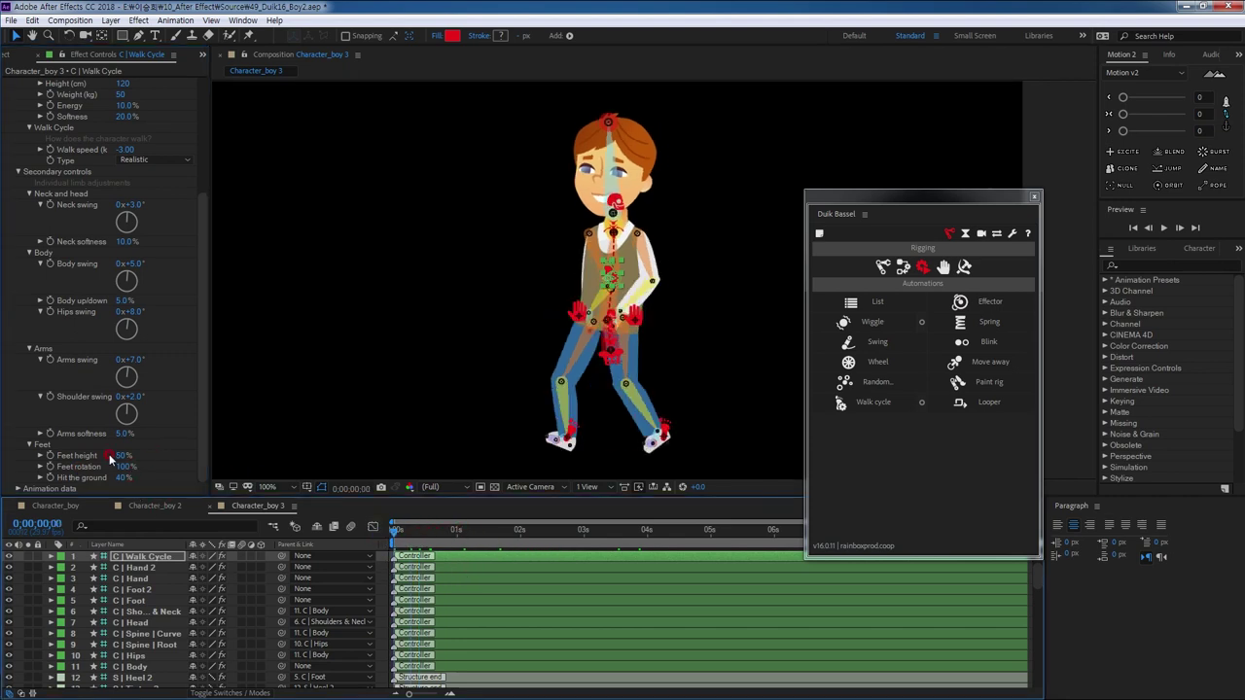
click(120, 456)
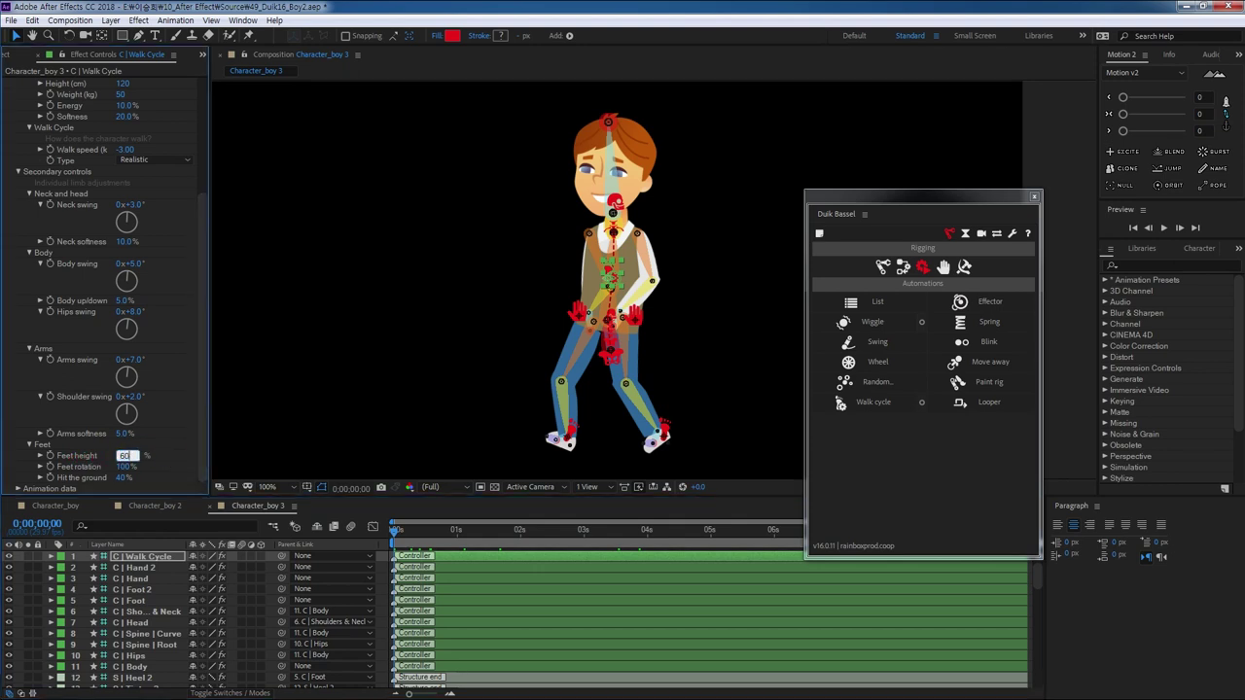
click(122, 455)
text(70)
key(space)
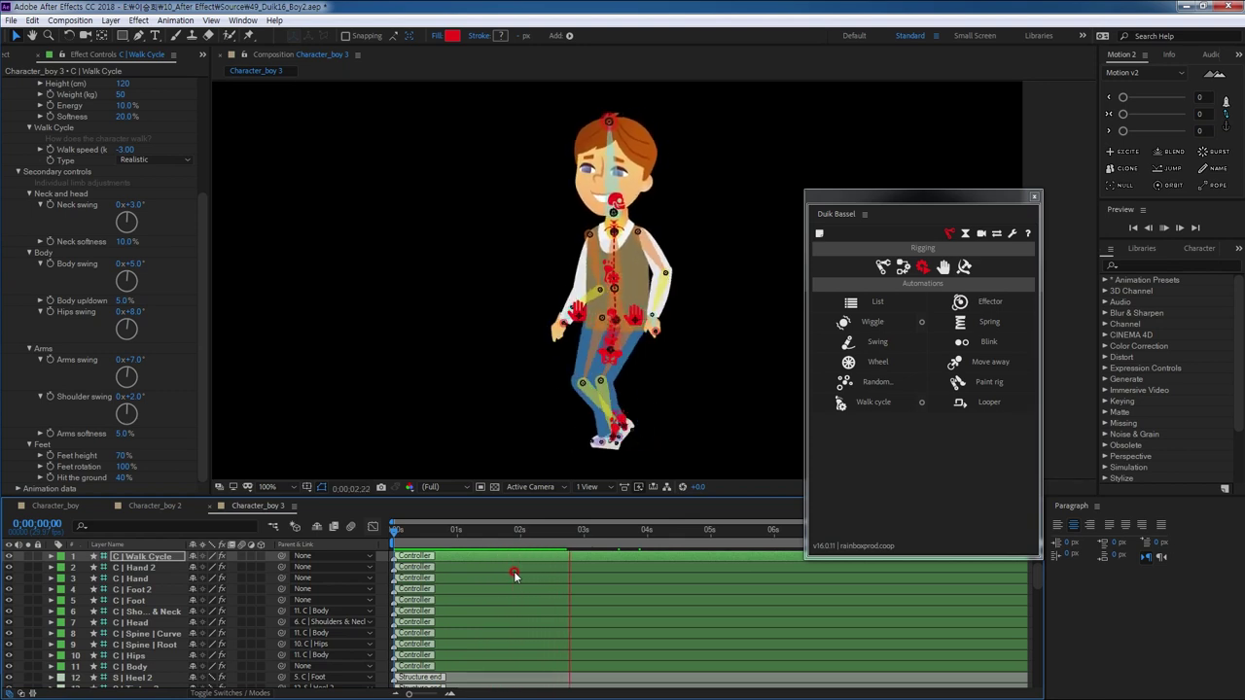
key(space)
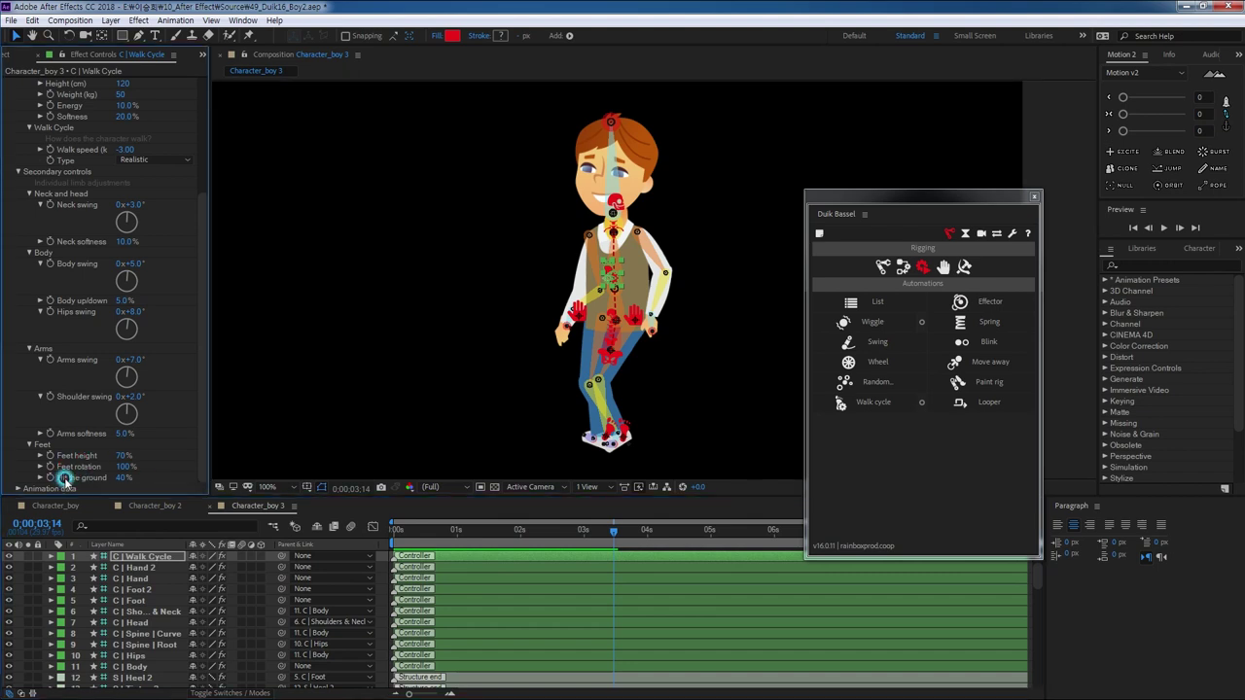
- Try a Hit the ground value of 60% and preview the walk from the start
click(125, 478)
click(399, 528)
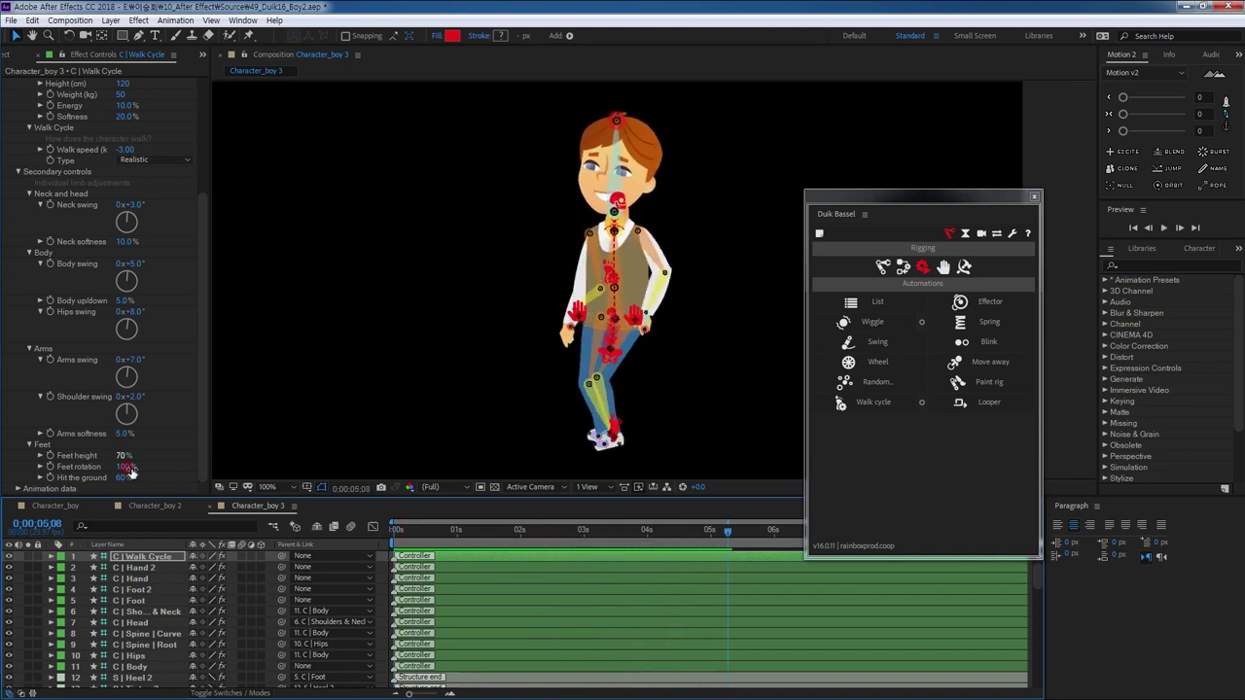
key(space)
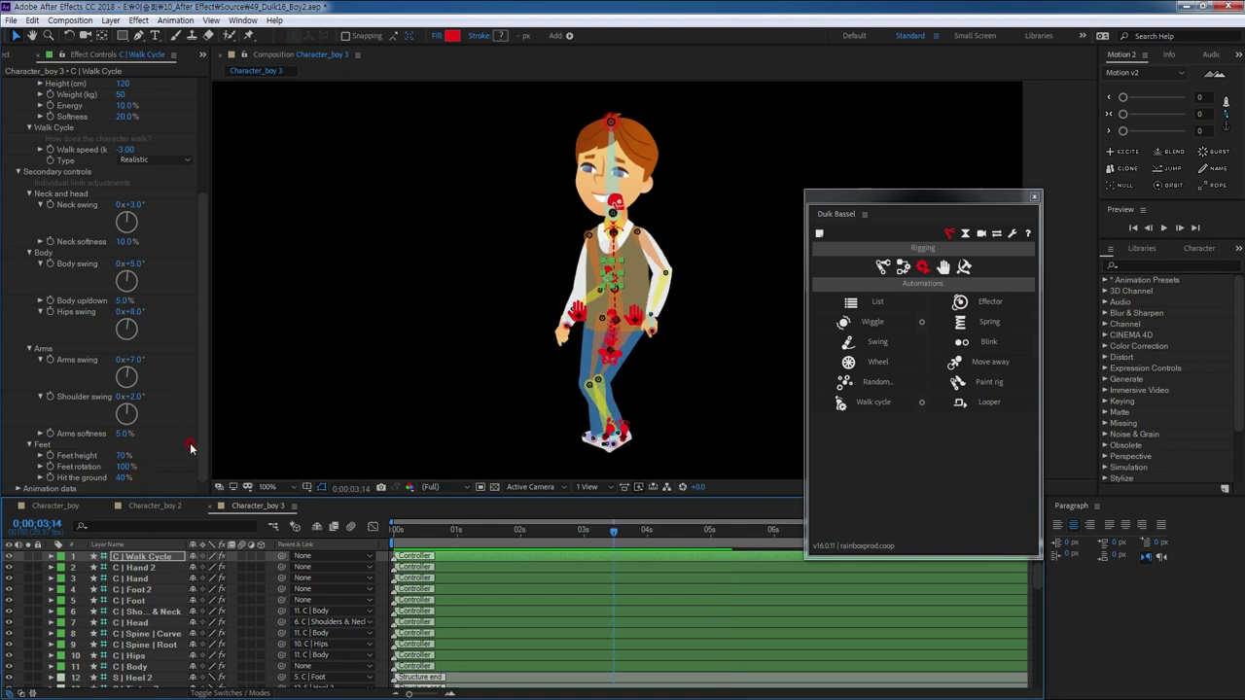
- Expand the Parameters group of the Walk Cycle's Animation data to reach the leg and character height settings
click(19, 490)
scroll(117, 457, down, 1)
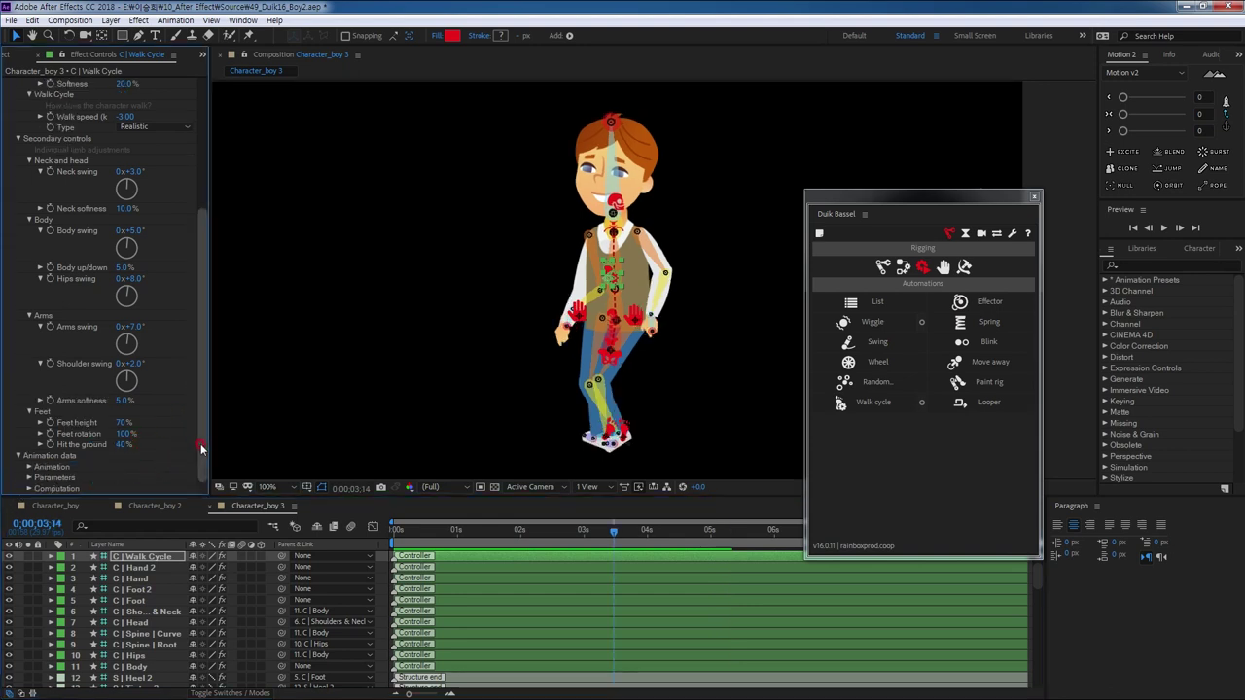
click(29, 479)
scroll(181, 484, down, 1)
scroll(131, 457, down, 1)
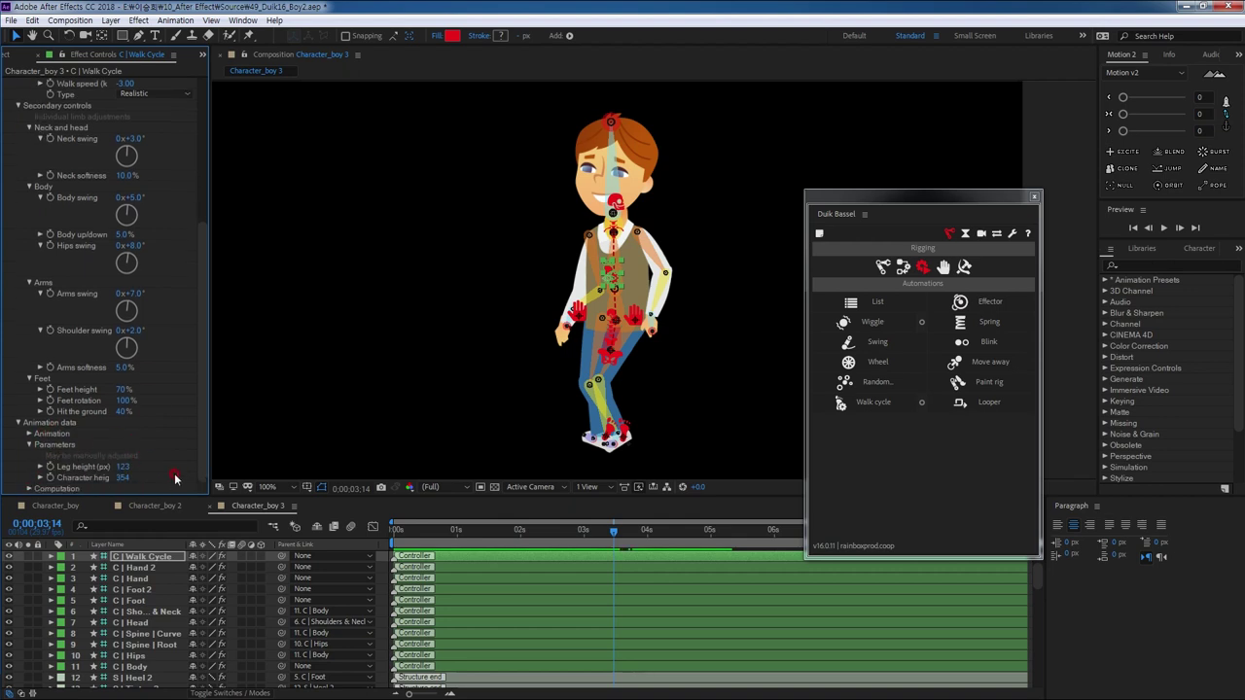
- Try a much larger Leg height at the timeline start, set it to 110 px instead and preview the walk
drag(407, 534, 367, 539)
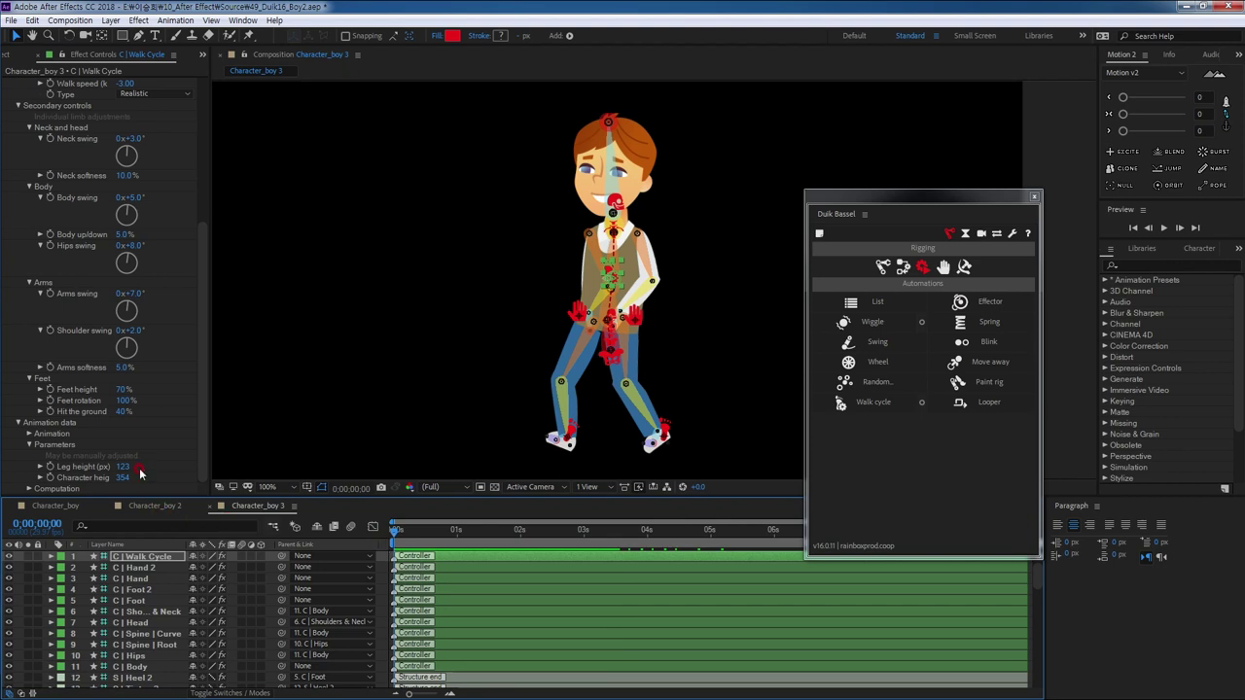
drag(124, 470, 150, 467)
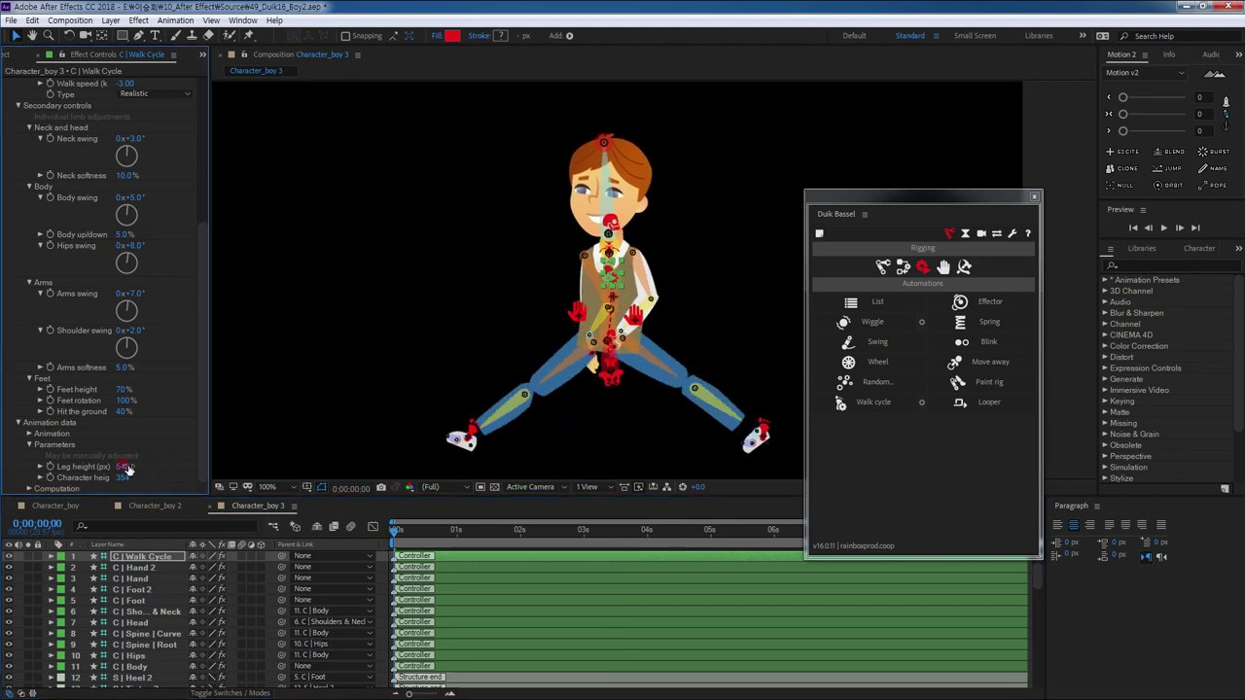
click(122, 467)
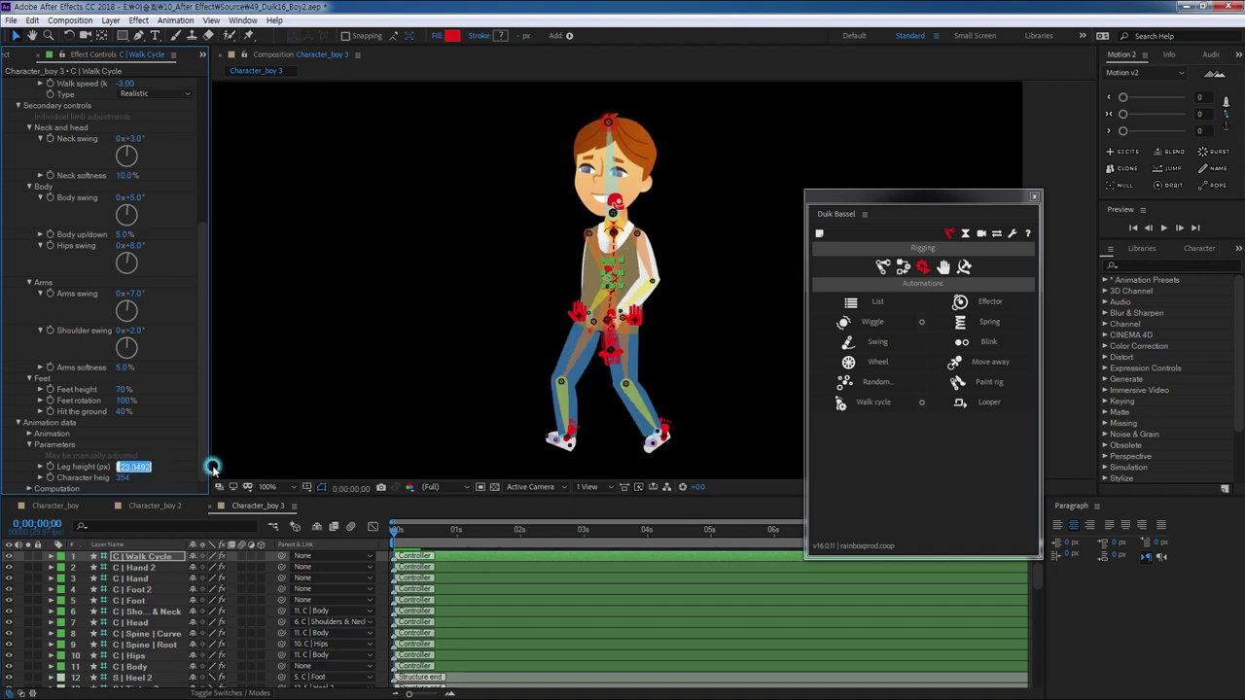
text(110)
key(Return)
key(space)
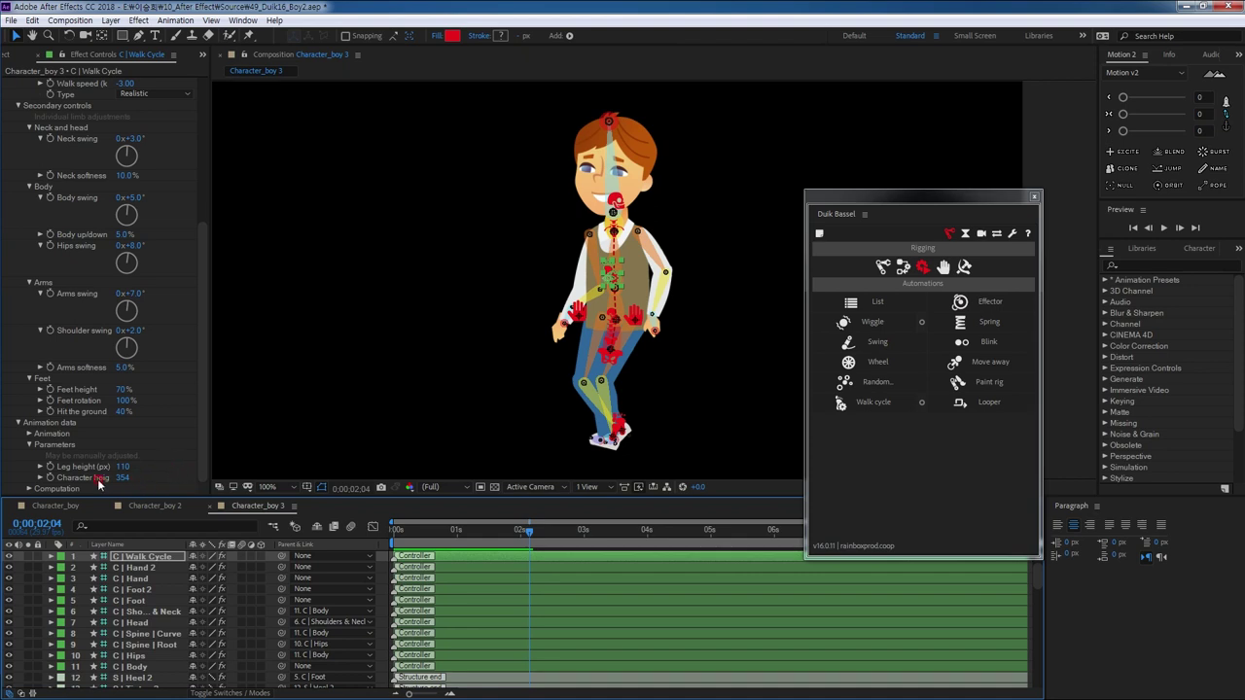
- Review the values in the Computation and Animation groups of the Walk Cycle's Animation data, then collapse Animation data
click(31, 489)
scroll(179, 476, down, 4)
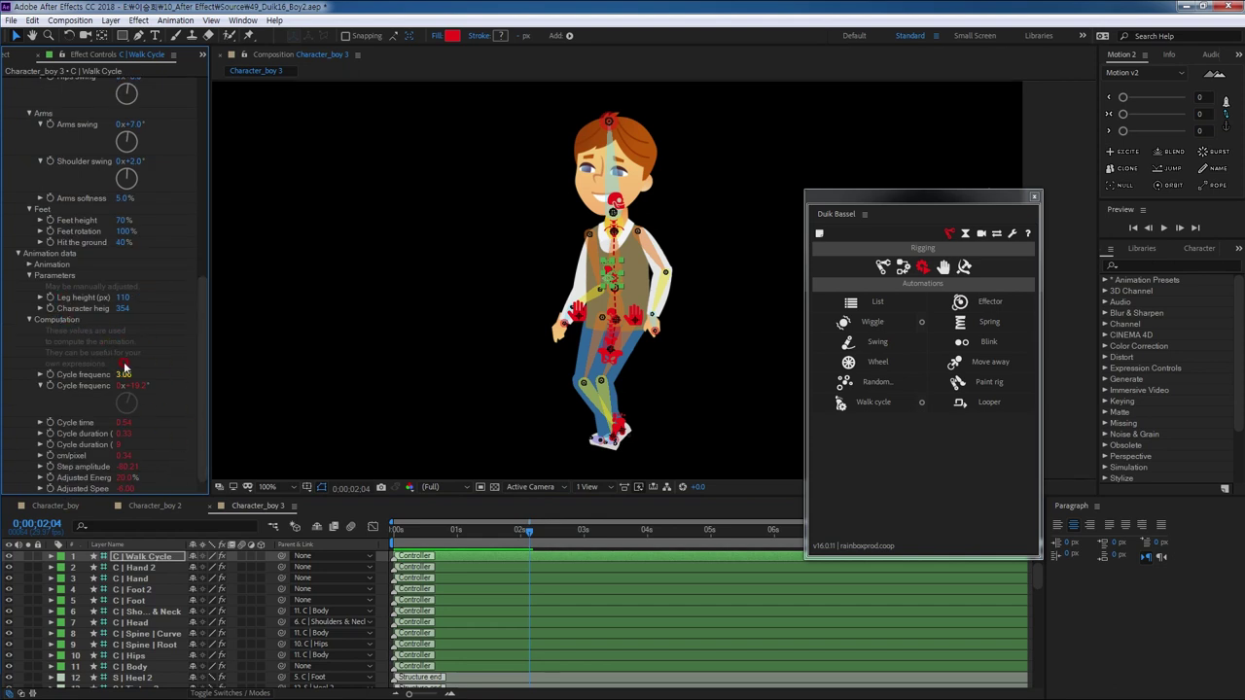
click(30, 264)
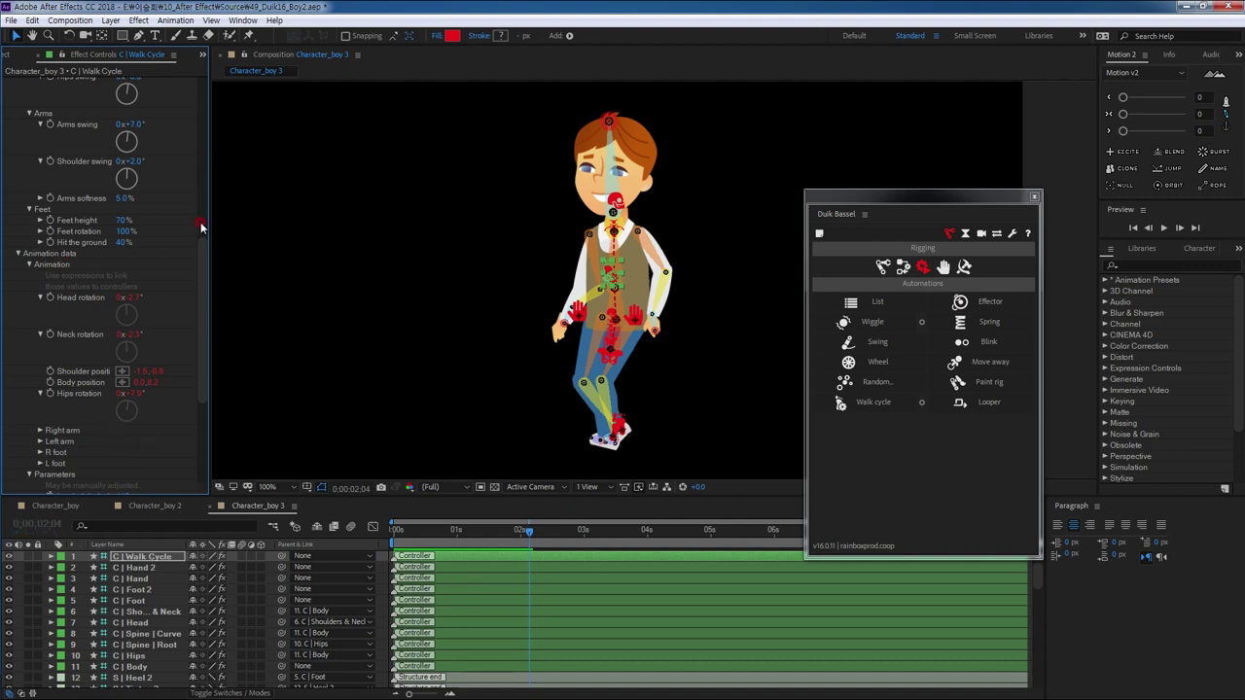
drag(199, 245, 202, 152)
scroll(178, 380, down, 4)
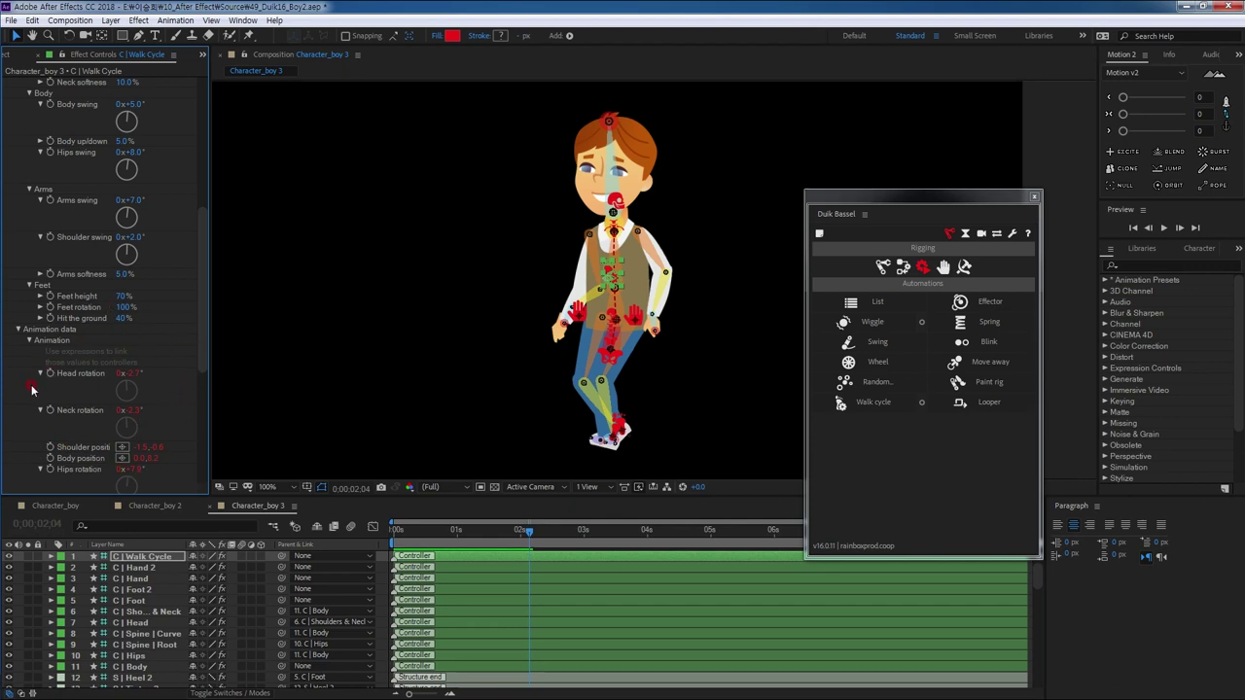
click(23, 331)
- Clear the Duik Bassel window away, return to the timeline start and add a null object to the composition
drag(952, 203, 0, 316)
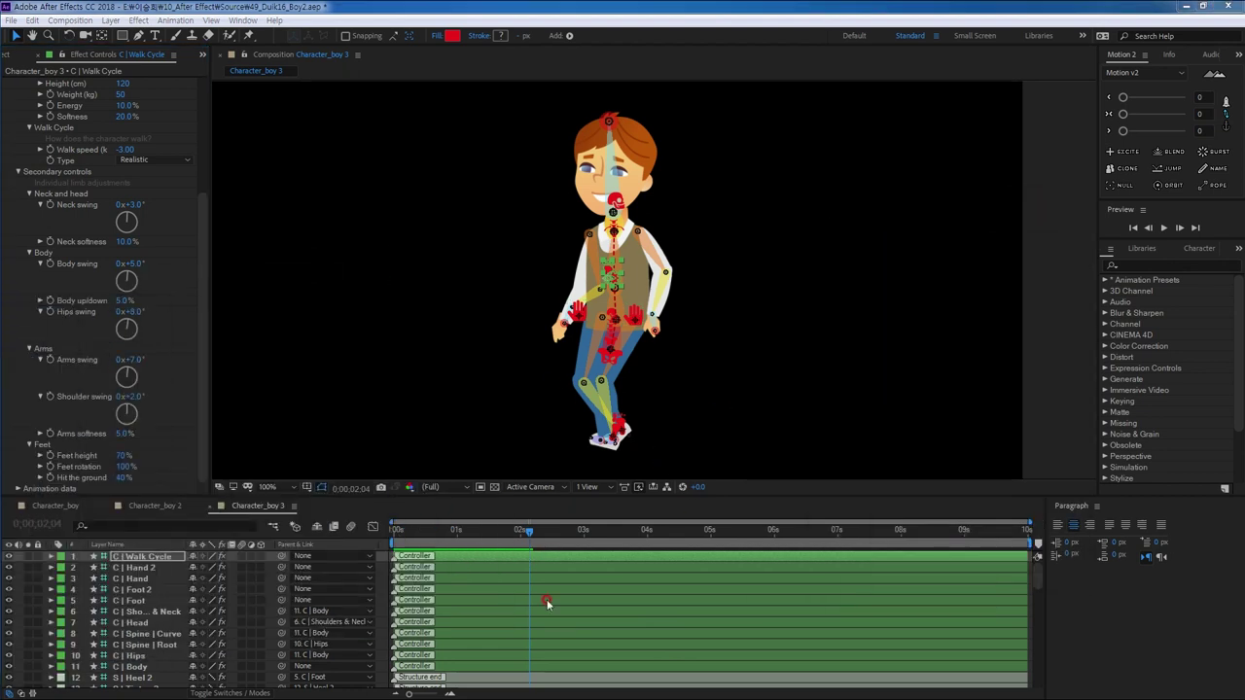
drag(530, 533, 329, 534)
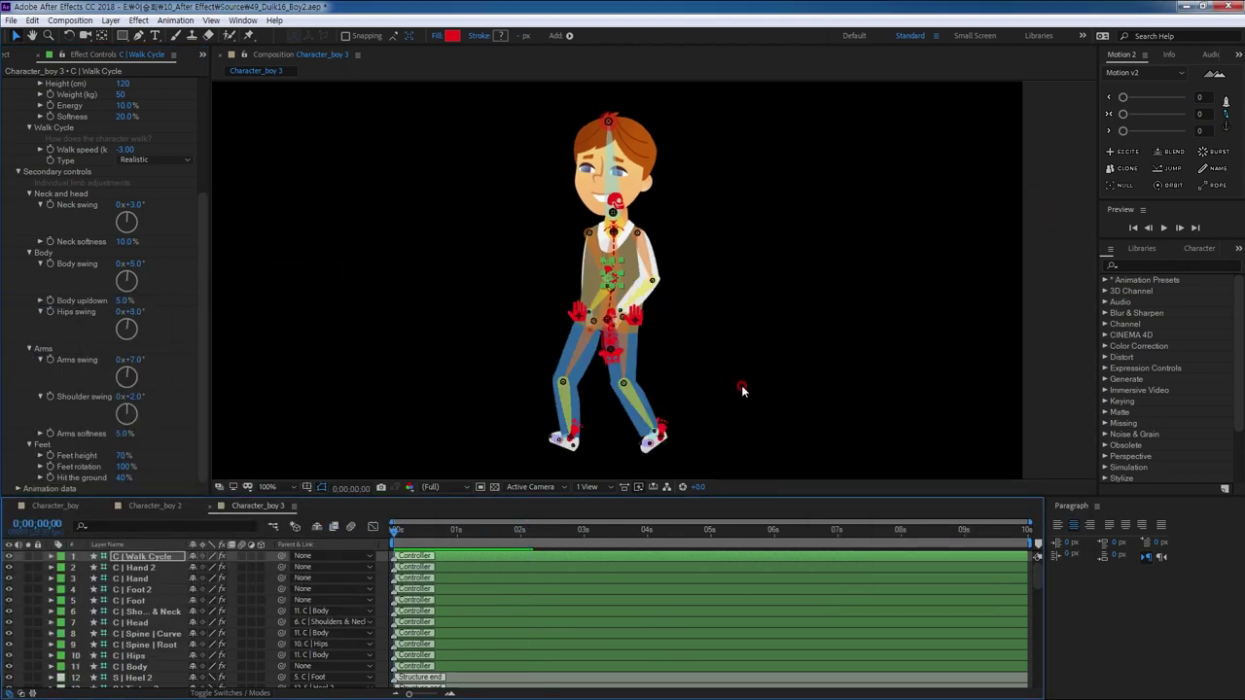
scroll(729, 389, down, 2)
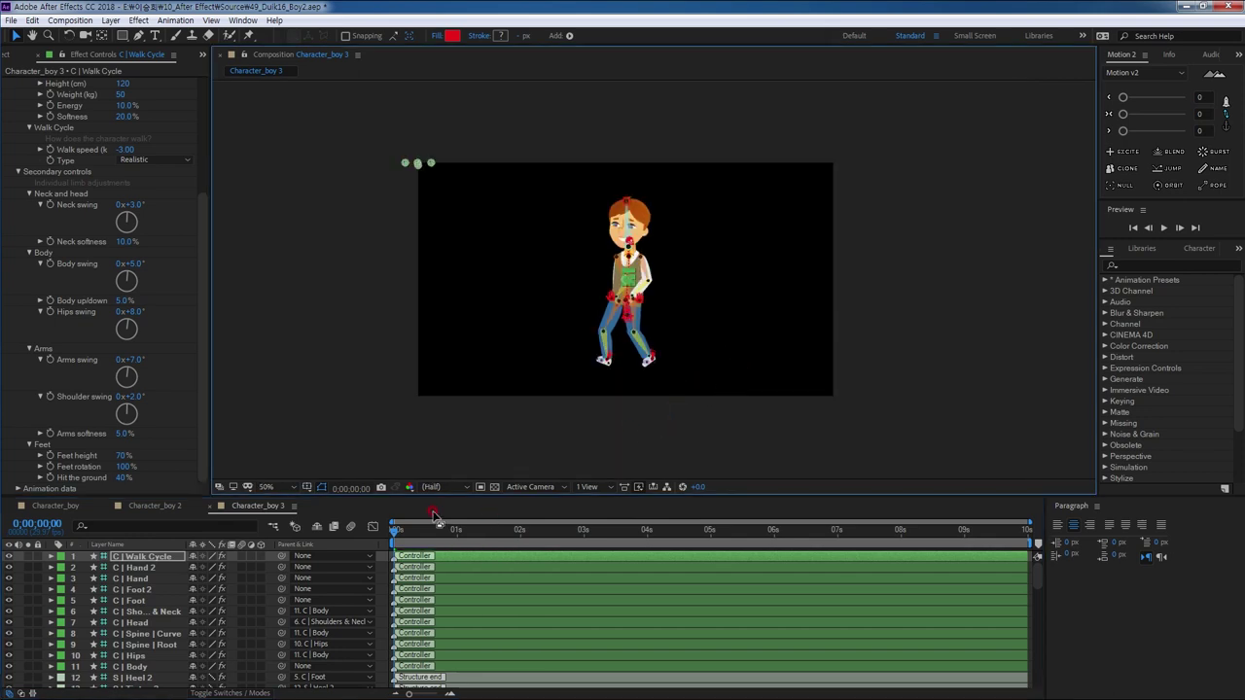
drag(432, 497, 433, 451)
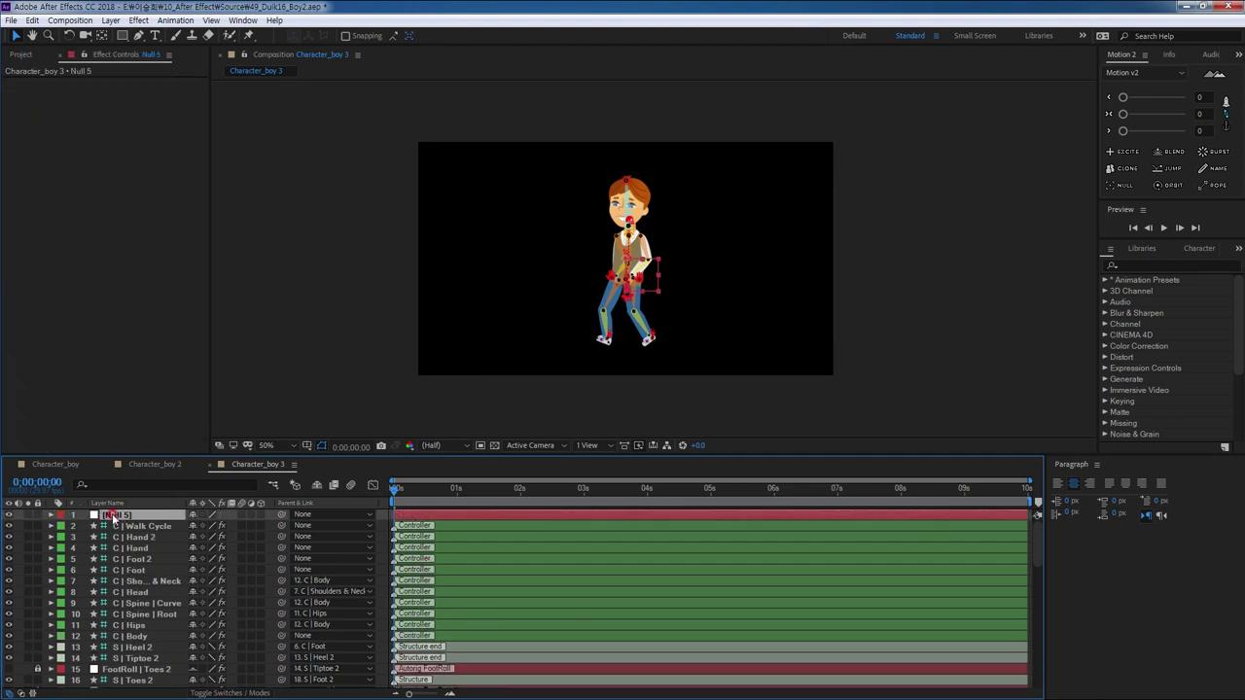
- Parent the Body, Foot, Foot 2, Hand, Hand 2 and Walk Cycle controllers to the null object
click(131, 636)
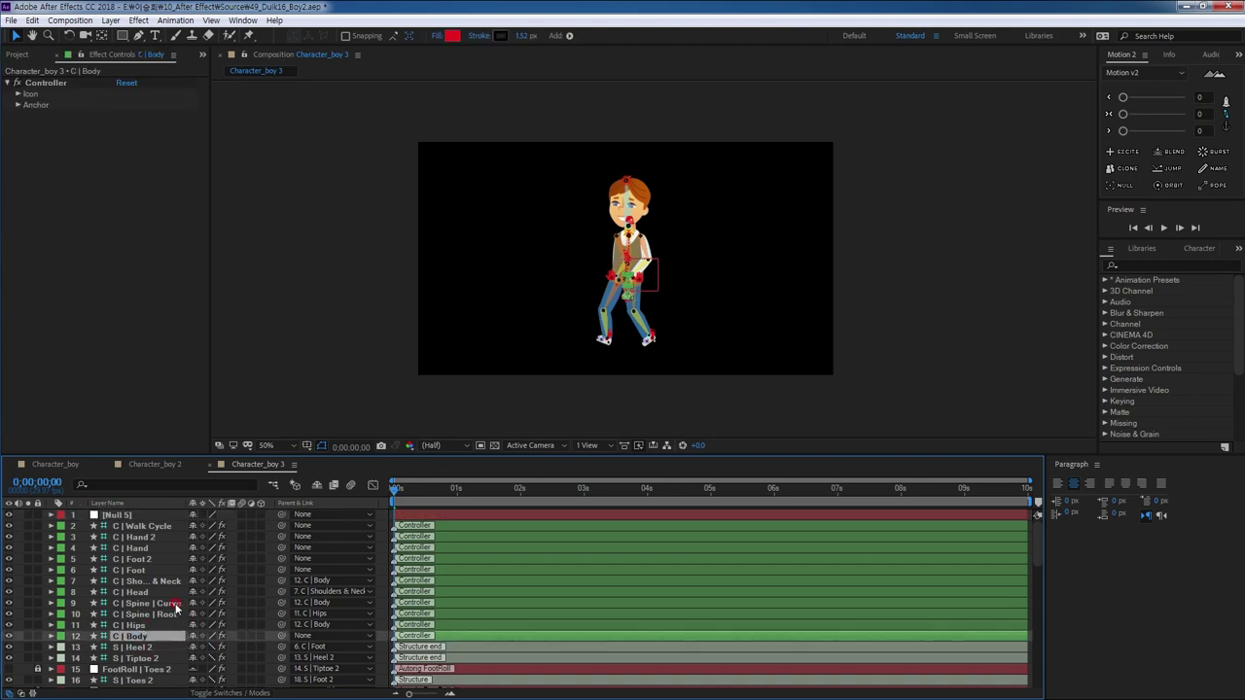
ctrl+click(134, 571)
ctrl+click(138, 559)
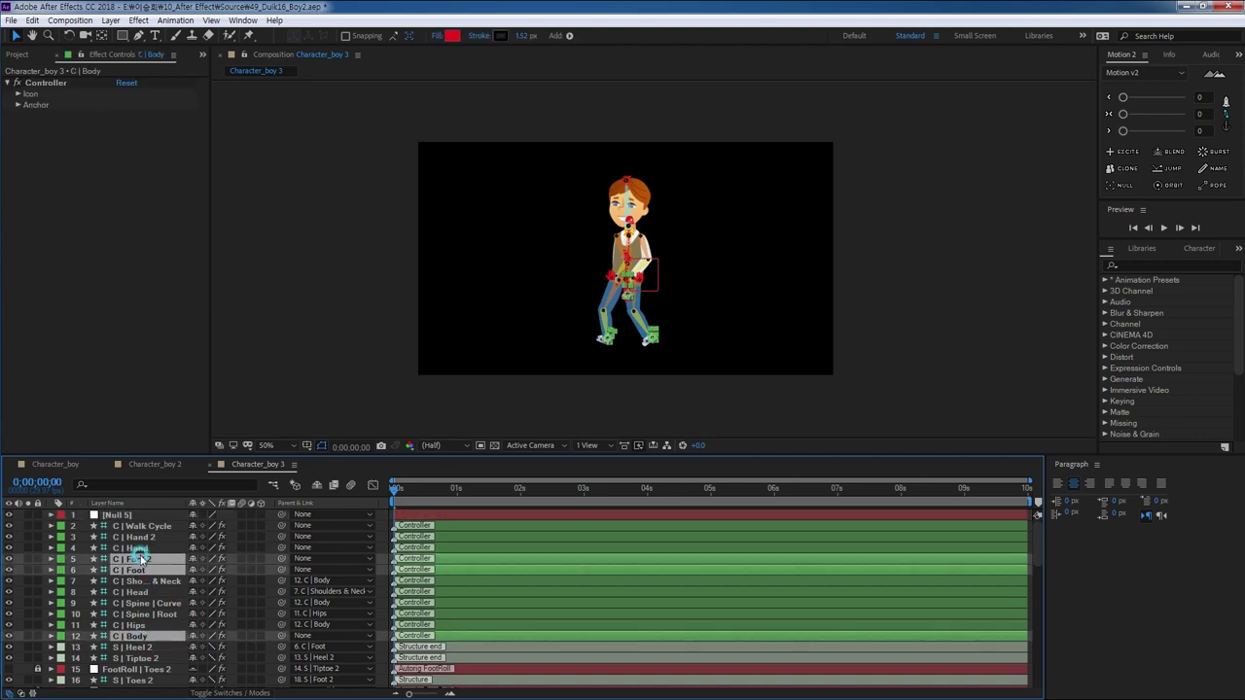
ctrl+click(143, 549)
ctrl+click(146, 537)
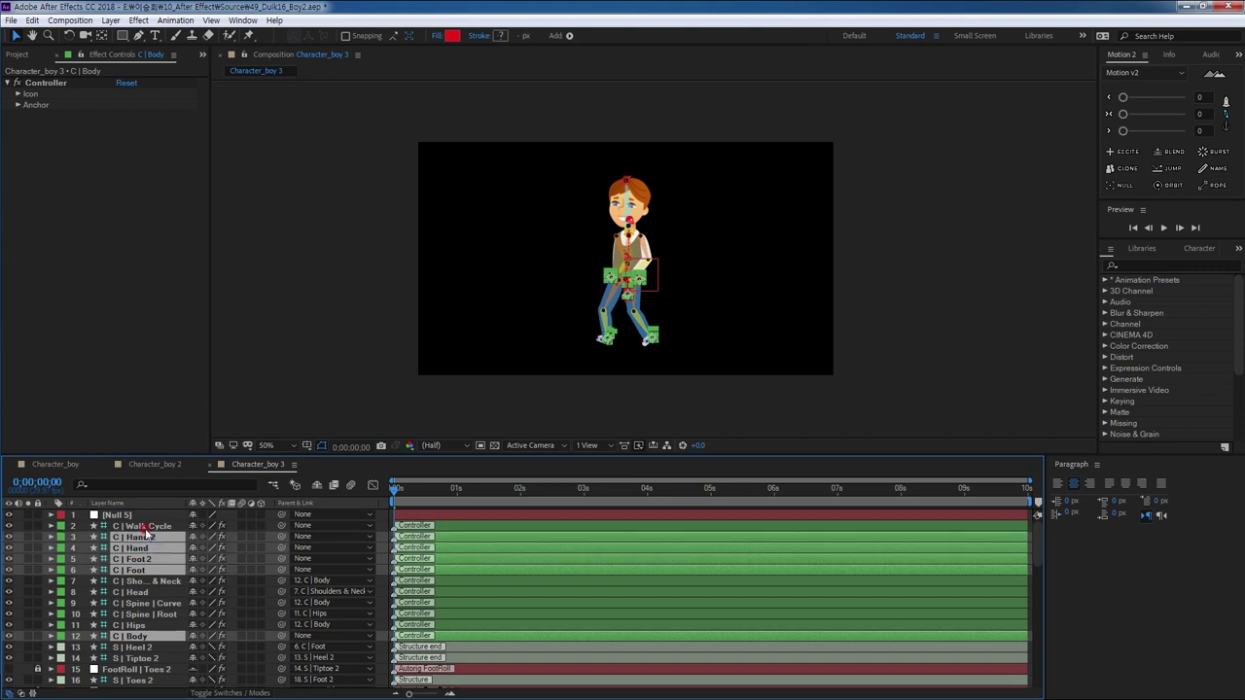
ctrl+click(151, 526)
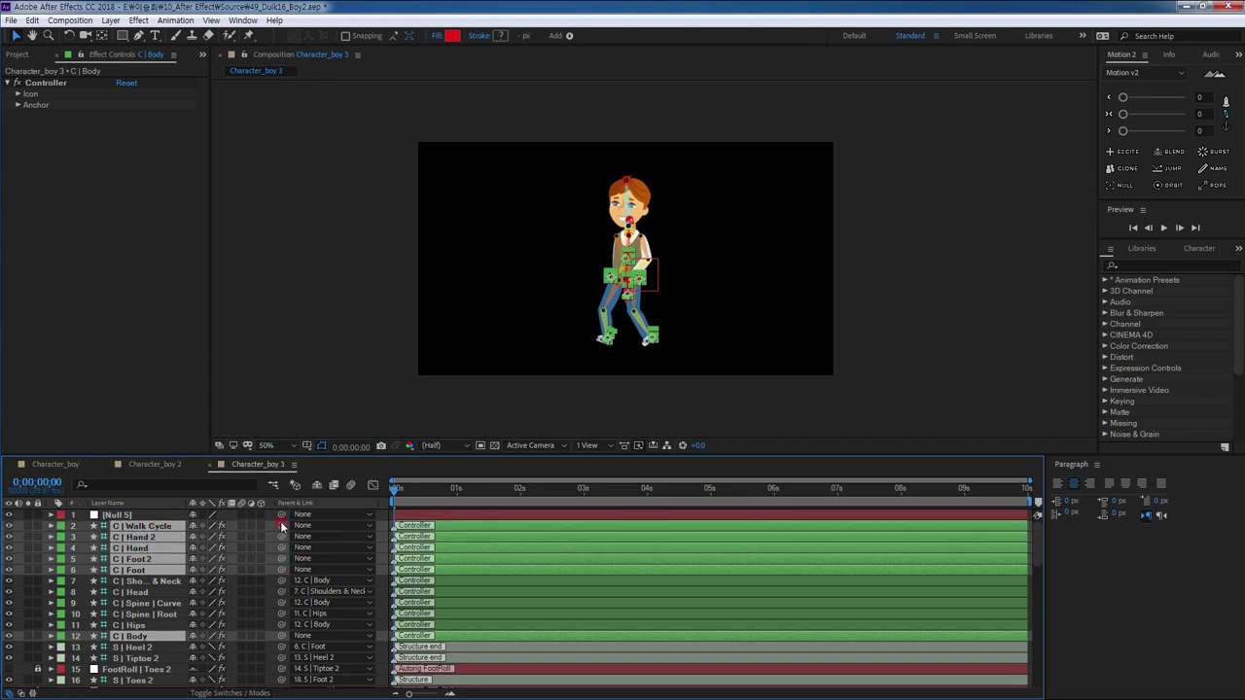
drag(281, 526, 136, 514)
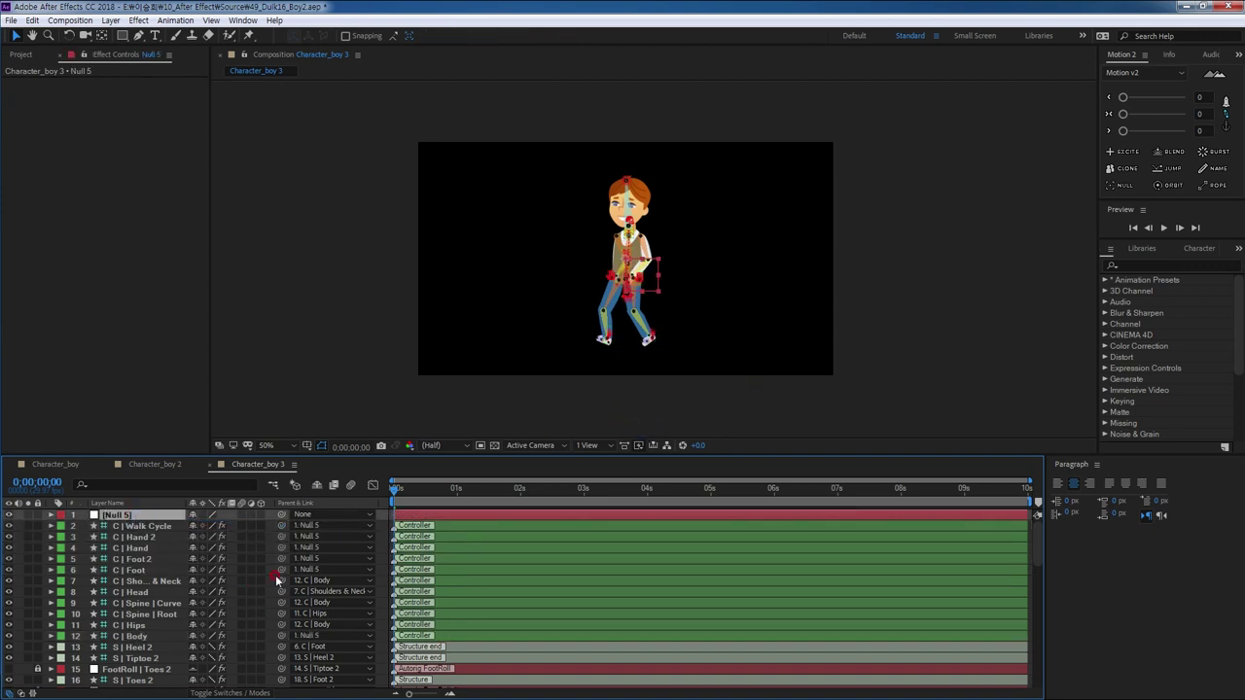
- Keyframe the null's Position at 1107, 360 at the timeline start and 751, 360 at 0;00;01;00
key(p)
drag(191, 526, 492, 526)
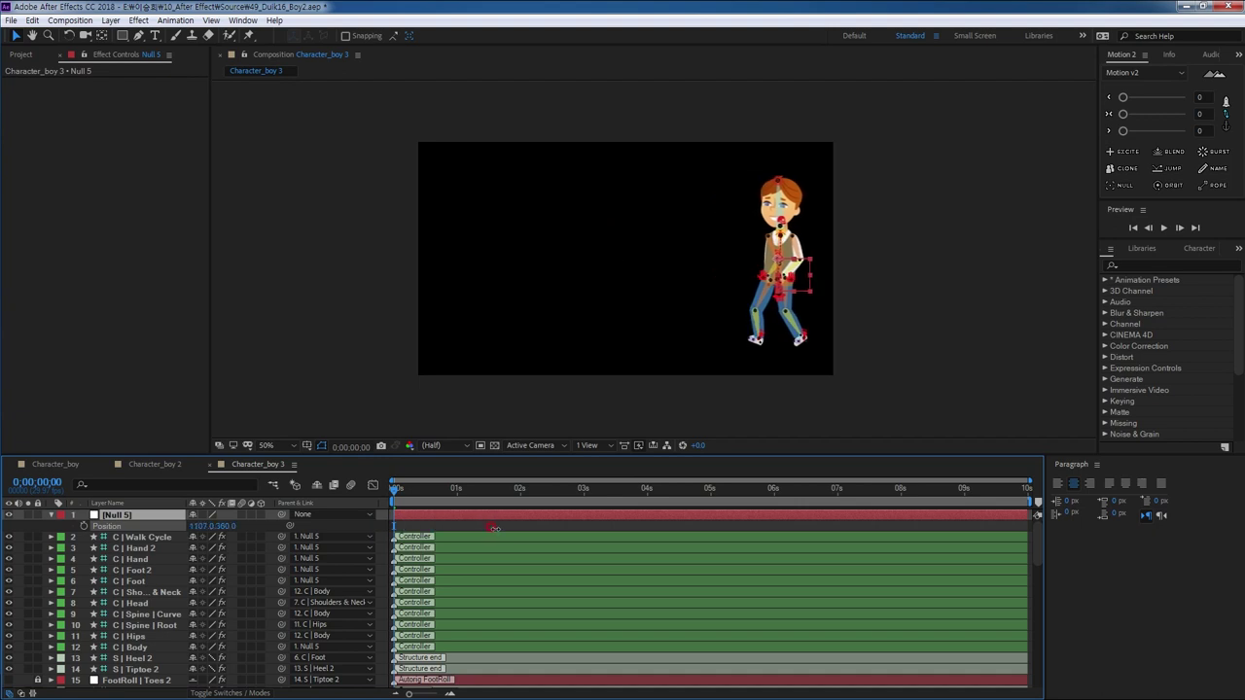
click(84, 526)
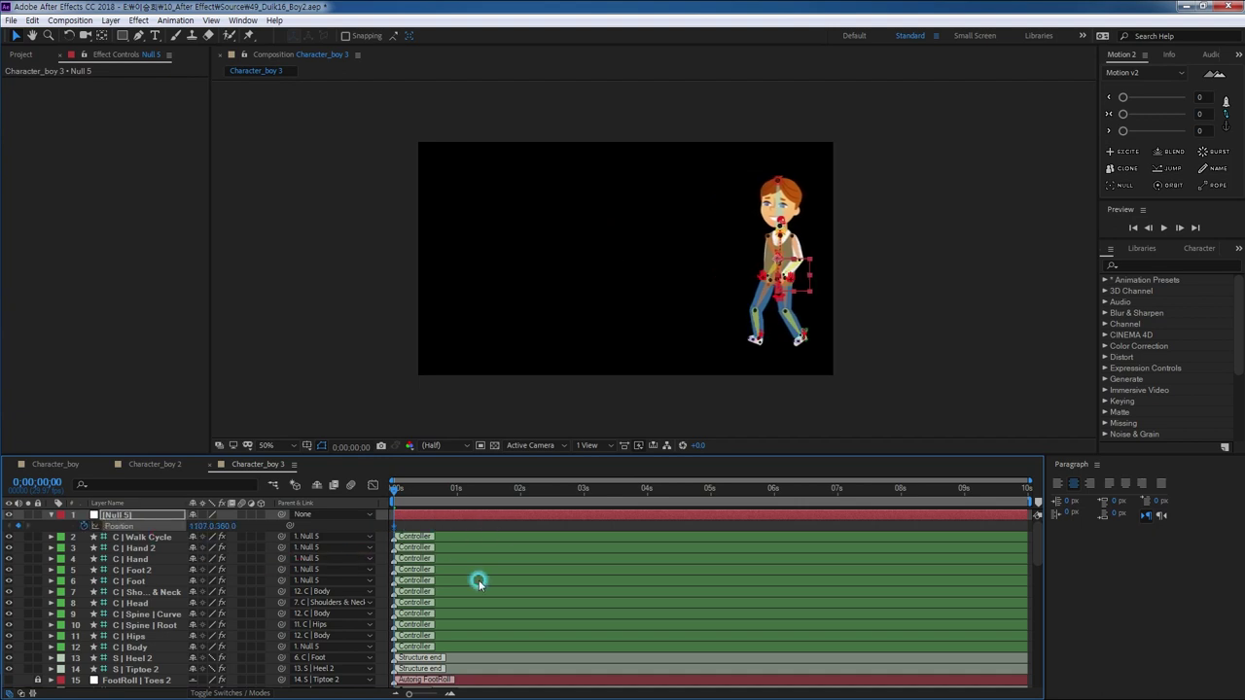
drag(396, 497, 456, 492)
drag(200, 525, 3, 551)
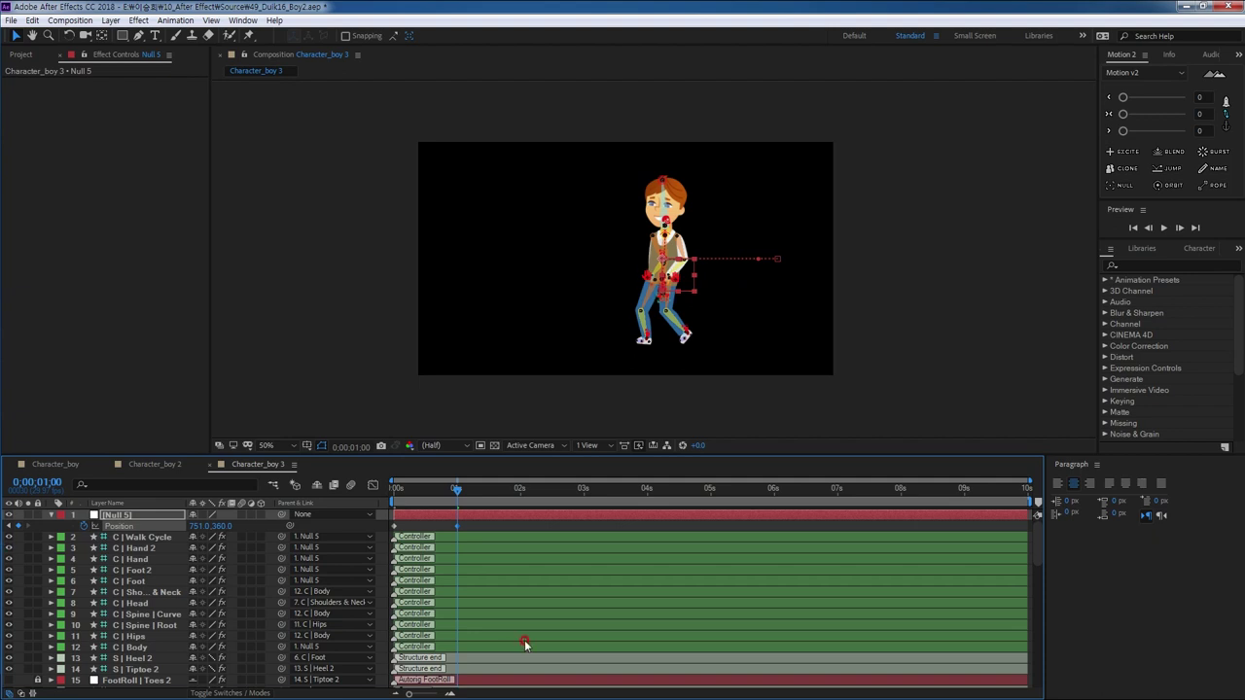
- Keyframe the Walk Cycle controller's General motion at 200% at 0;00;01;00 and reveal its keyframes in the timeline
mouse_move(460, 491)
mouse_down()
mouse_move(495, 494)
mouse_move(457, 506)
mouse_up()
click(151, 541)
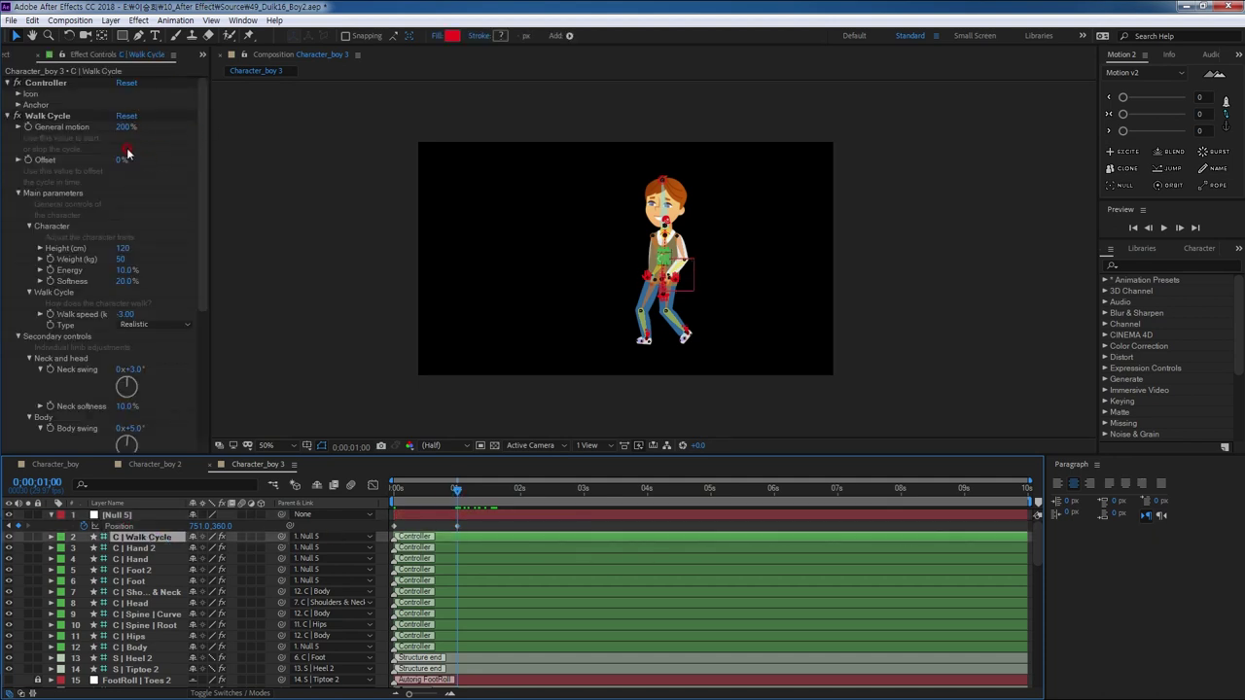
click(29, 128)
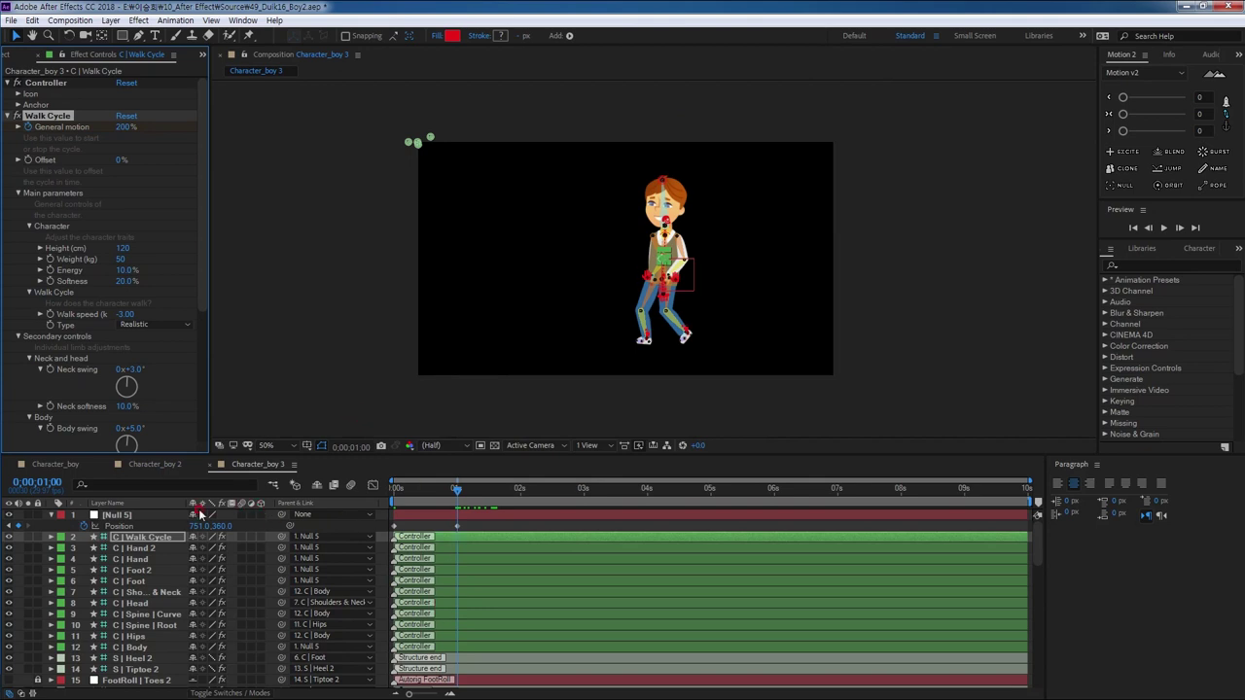
click(152, 541)
key(u)
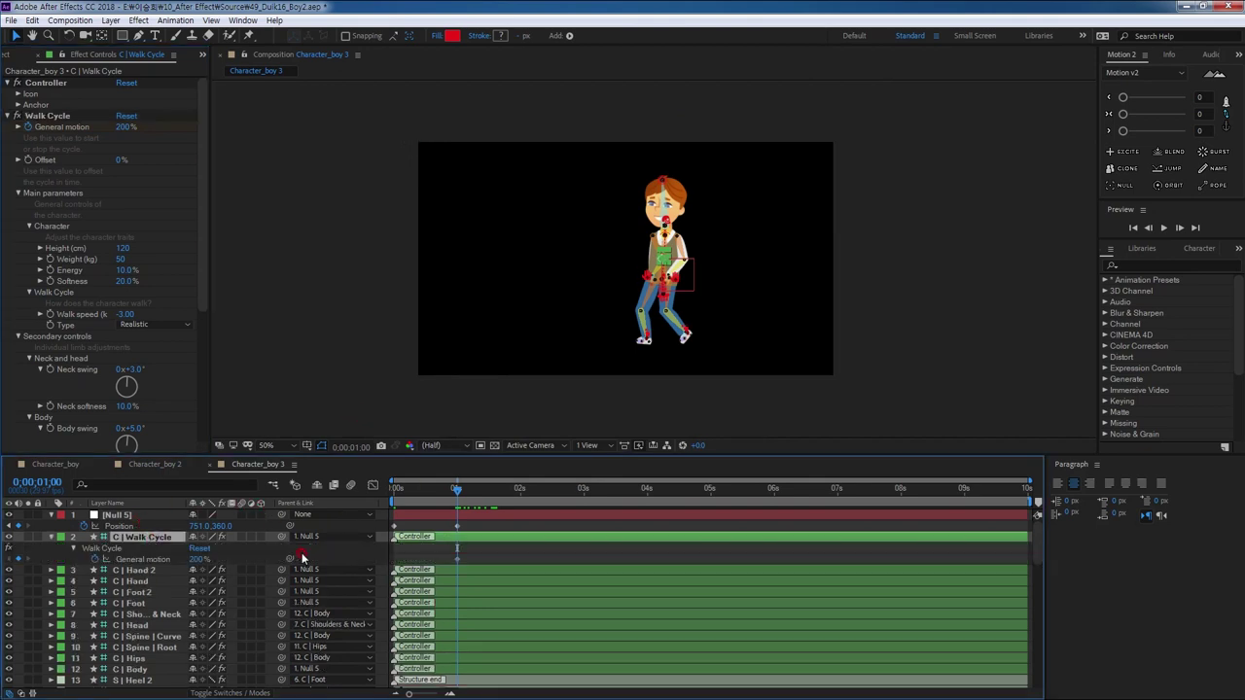
- Set General motion to 0% one frame further, at 0;00;01;01, and preview the animation from the start
drag(458, 496, 460, 496)
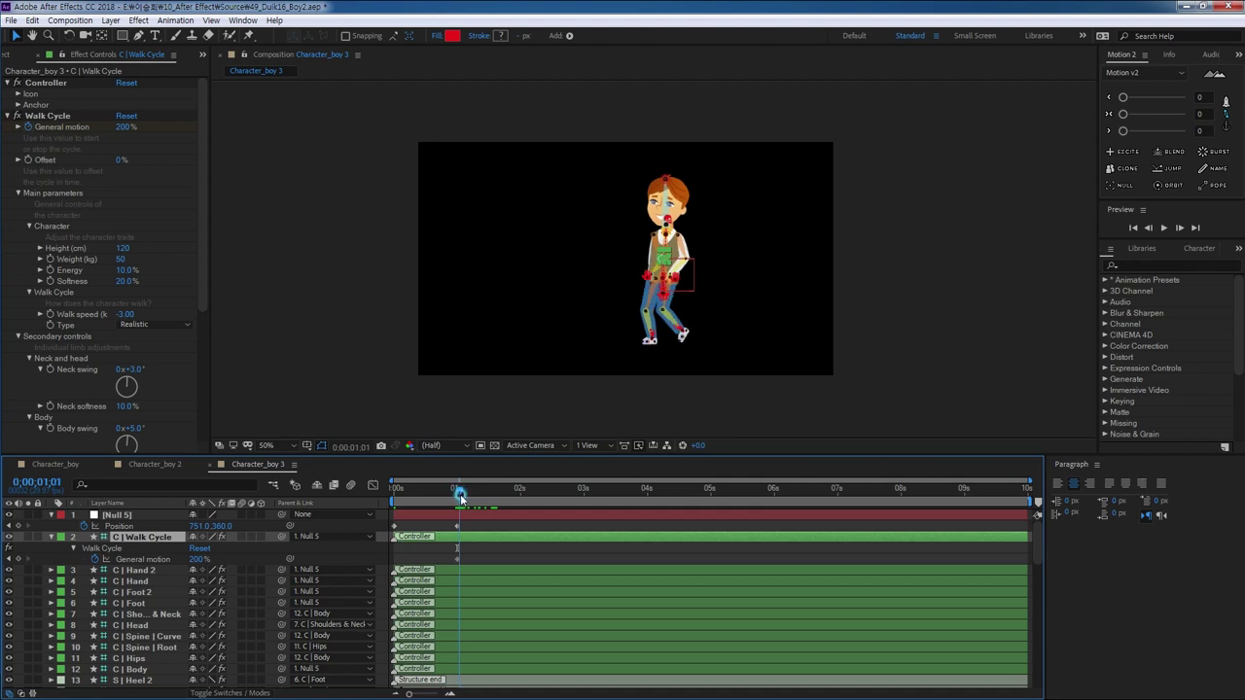
click(125, 127)
text(0)
key(Return)
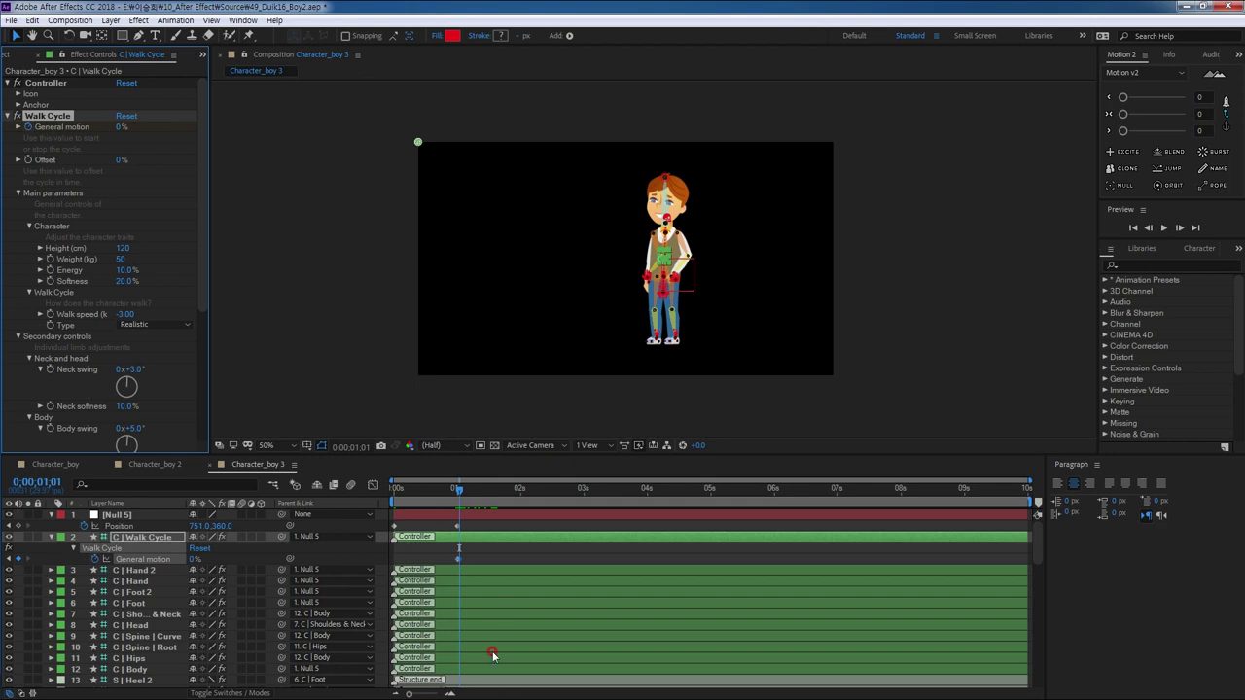
drag(459, 489, 366, 511)
key(space)
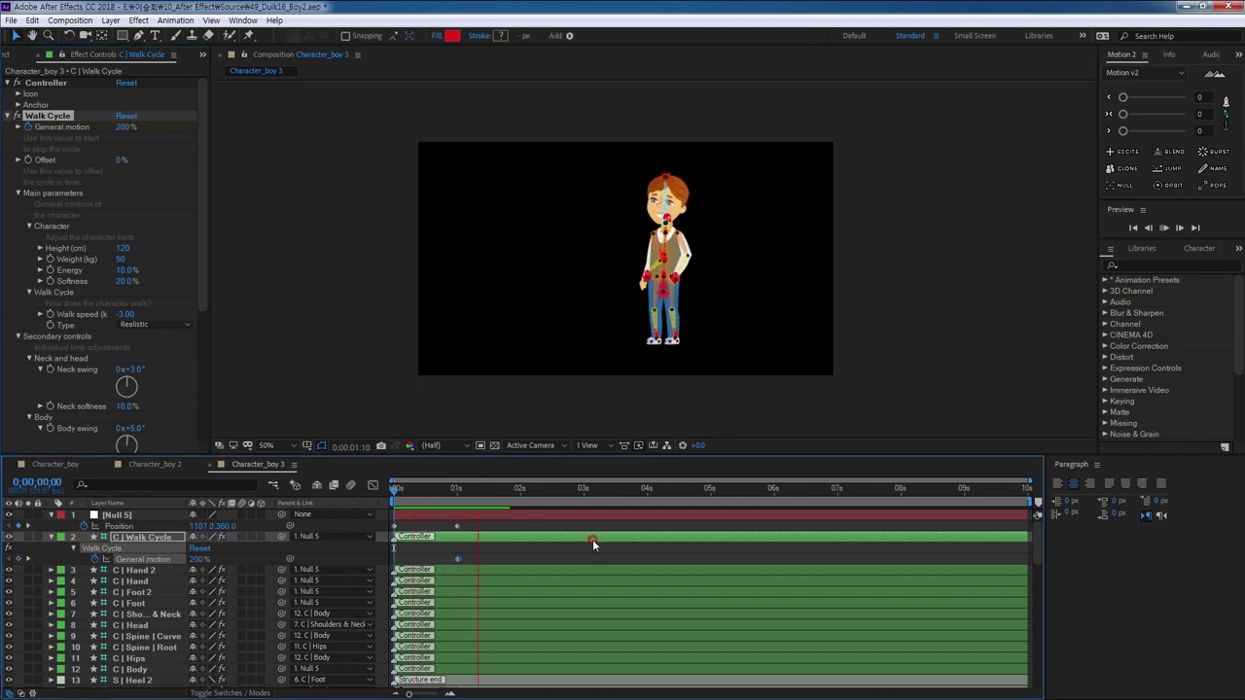
- Keyframe General motion at 0% at 0;00;02;00 and at 200% at 0;00;02;01 to restart the walk
drag(526, 492, 520, 497)
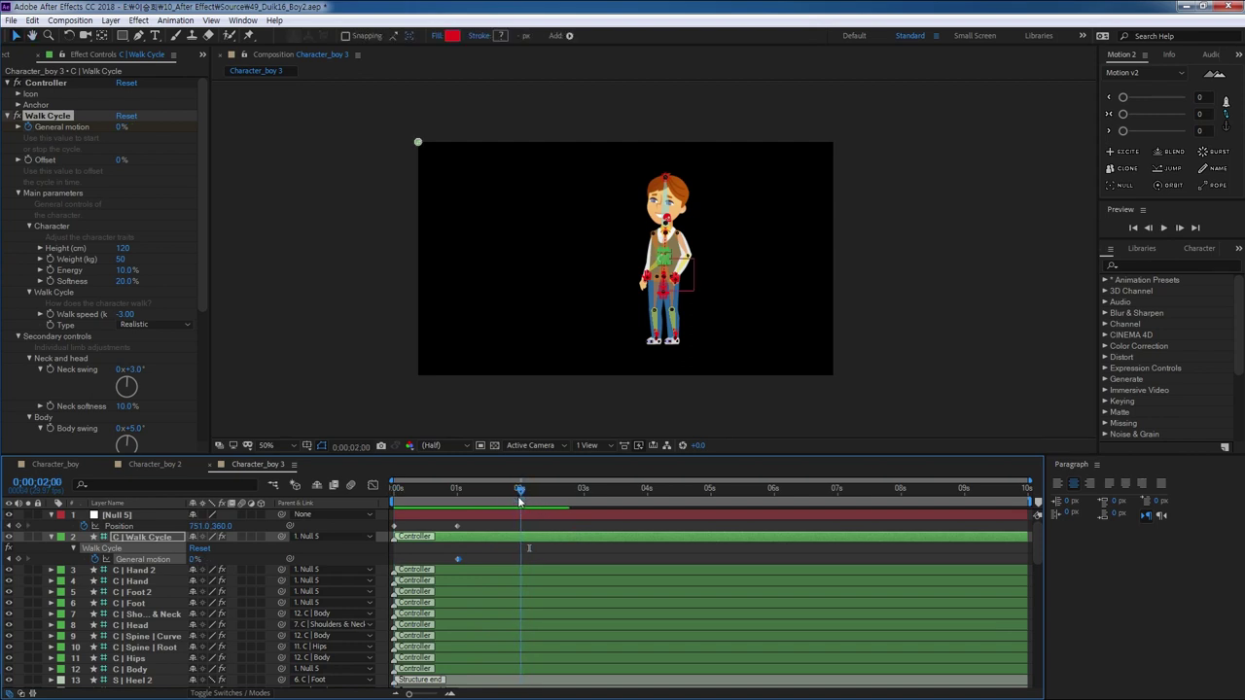
click(19, 562)
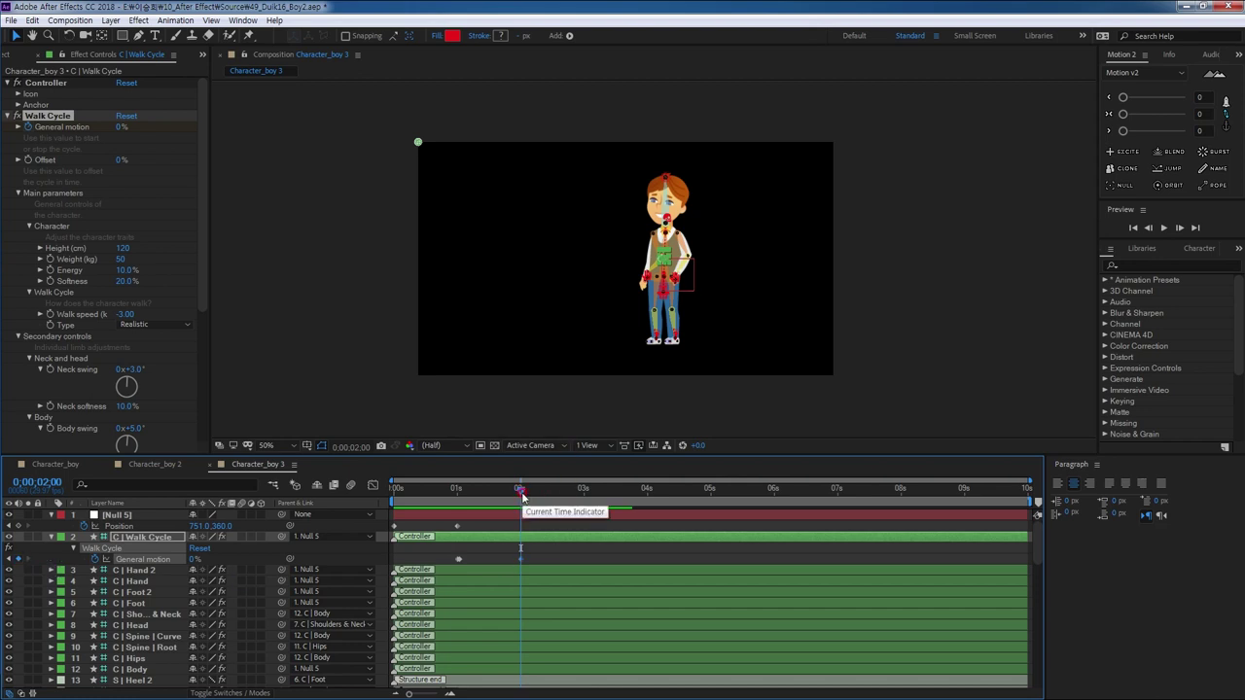
drag(521, 494, 523, 494)
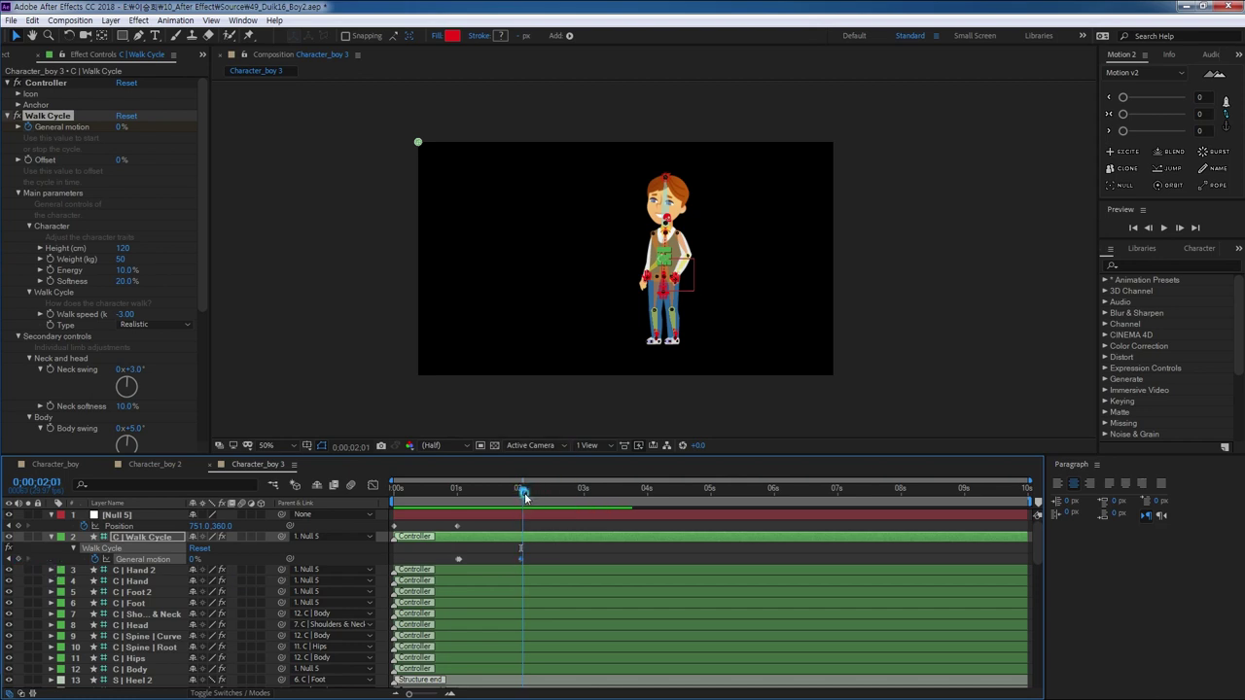
click(197, 560)
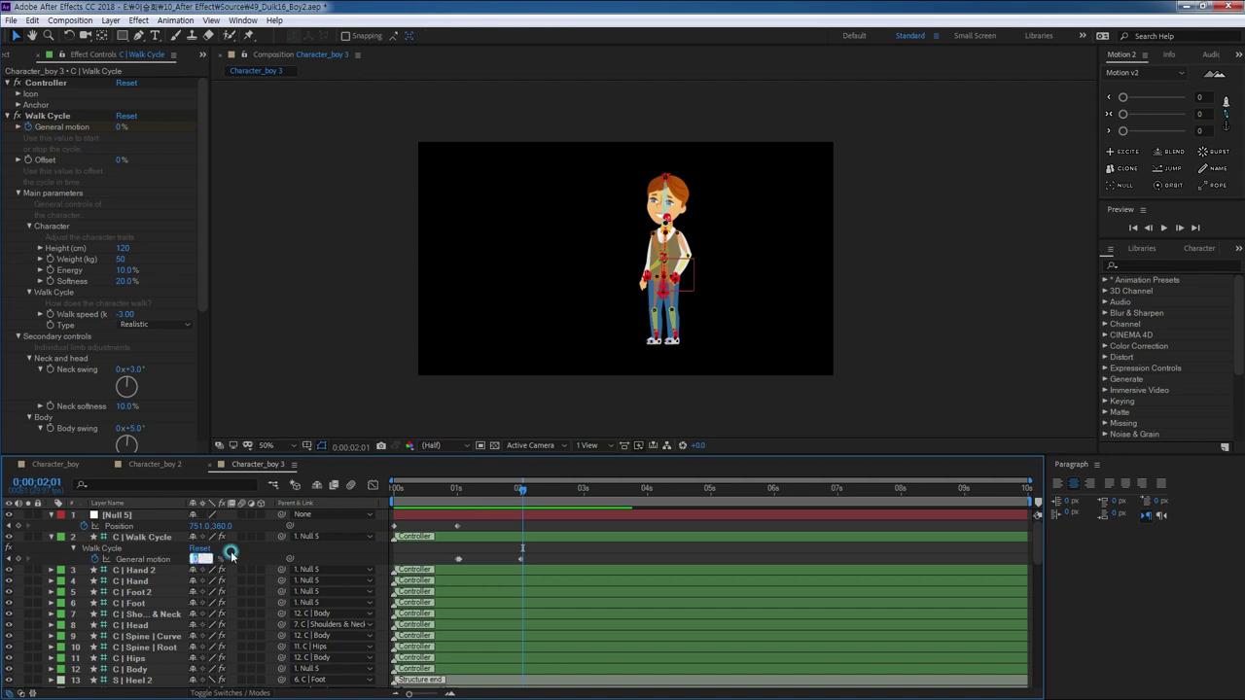
text(200)
key(Return)
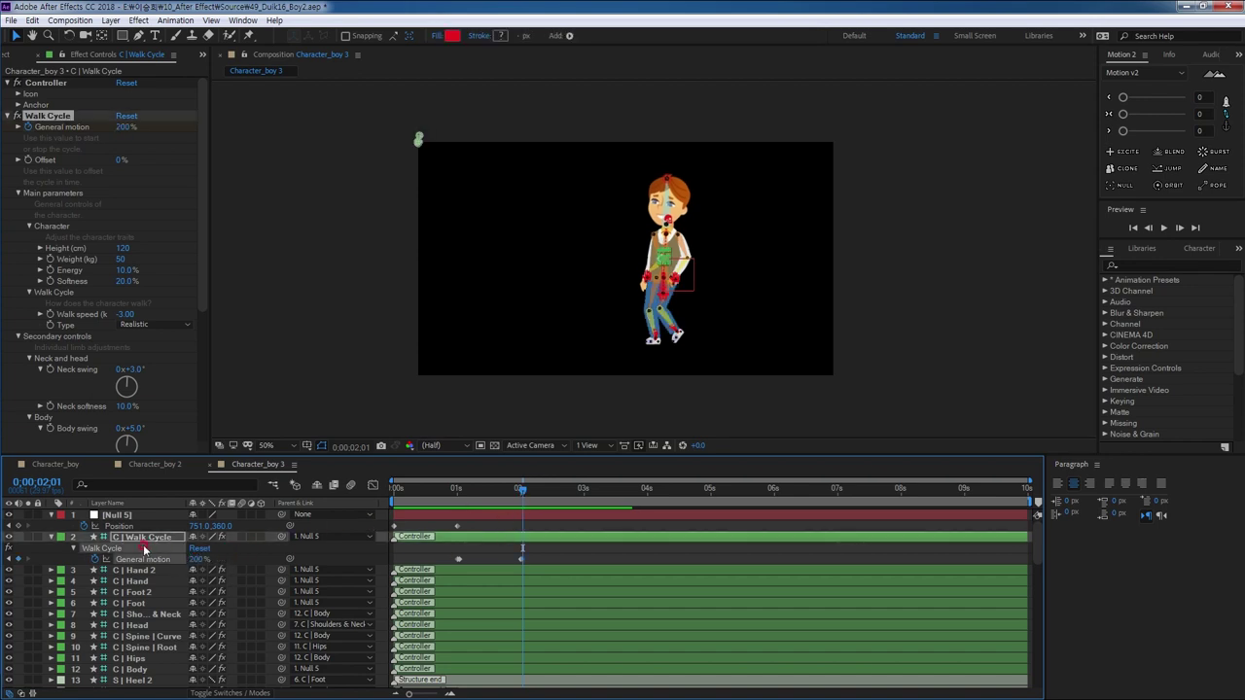
- Hold the null's Position with a keyframe at 0;00;02;01 and set it to 227, 360 at 0;00;03;08
click(19, 526)
drag(526, 497, 600, 497)
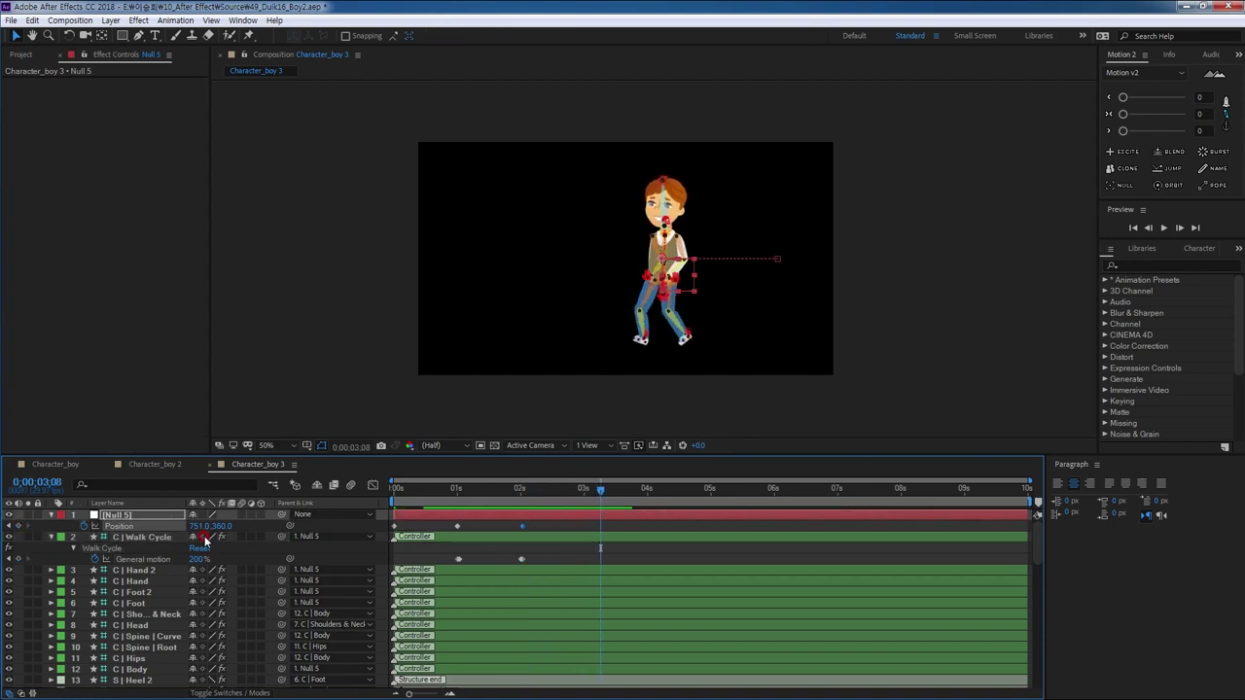
drag(202, 533, 0, 550)
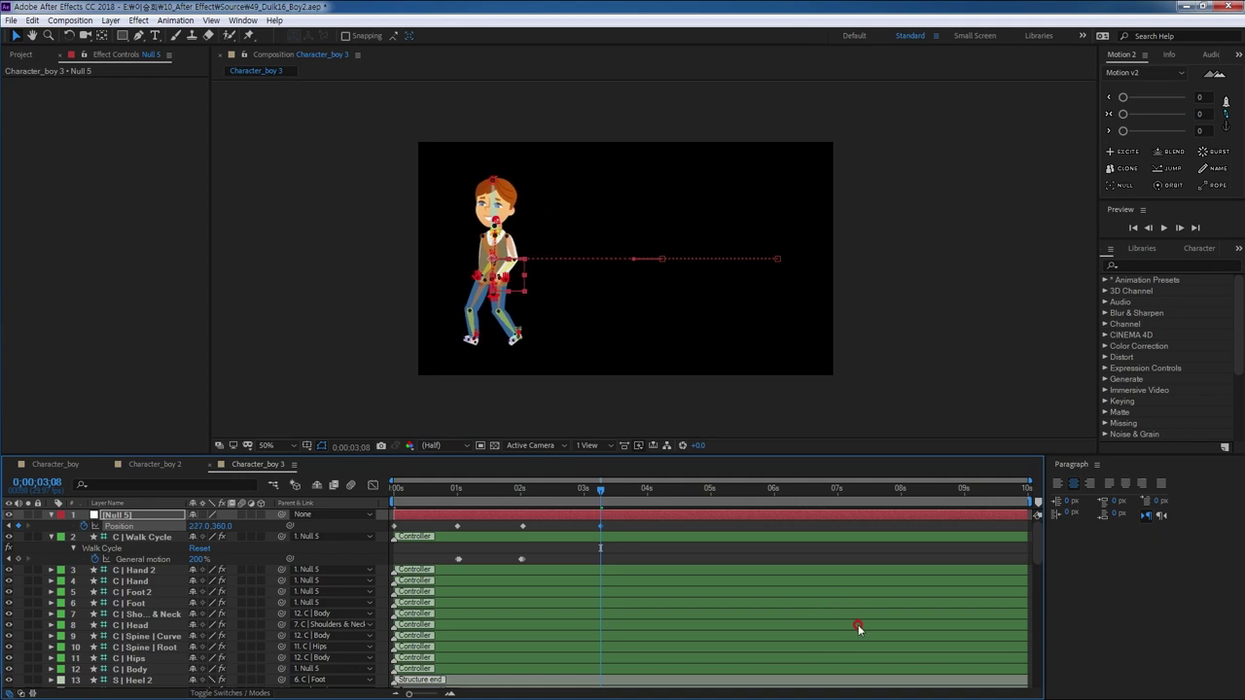
- End the work area at 0;00;04;04 and preview the walk, stop and restart from the beginning
drag(602, 490, 656, 492)
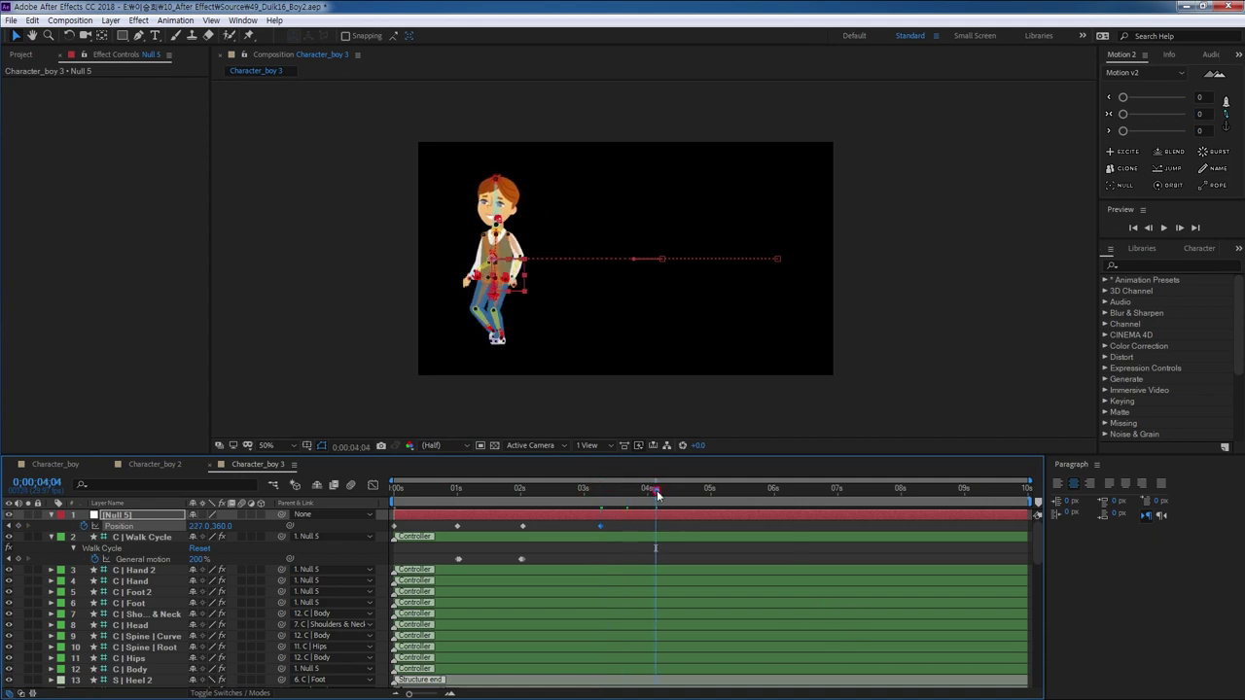
key(n)
key(space)
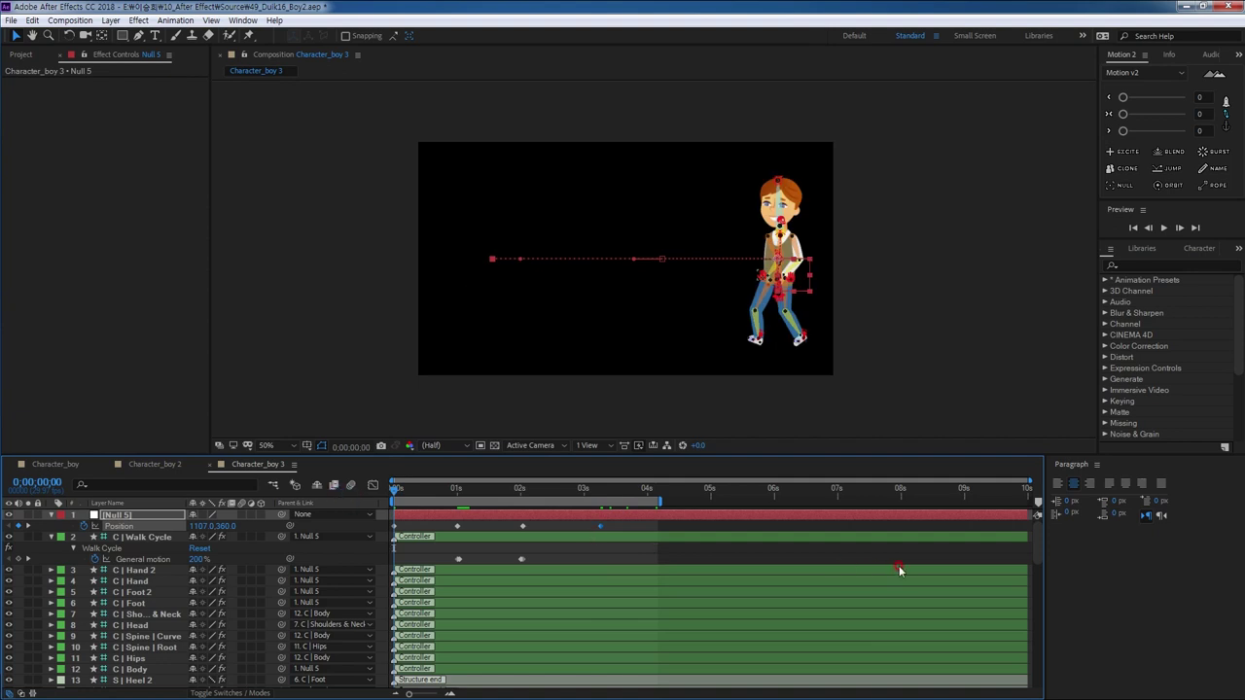
click(804, 555)
key(space)
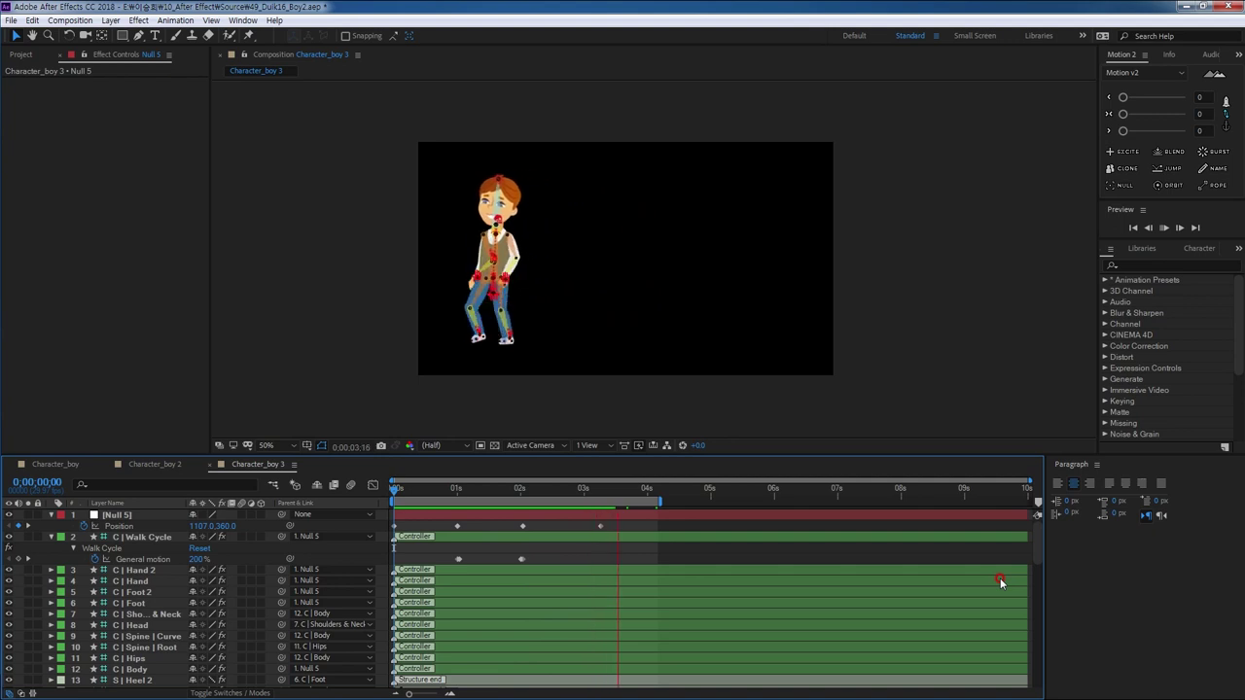
key(space)
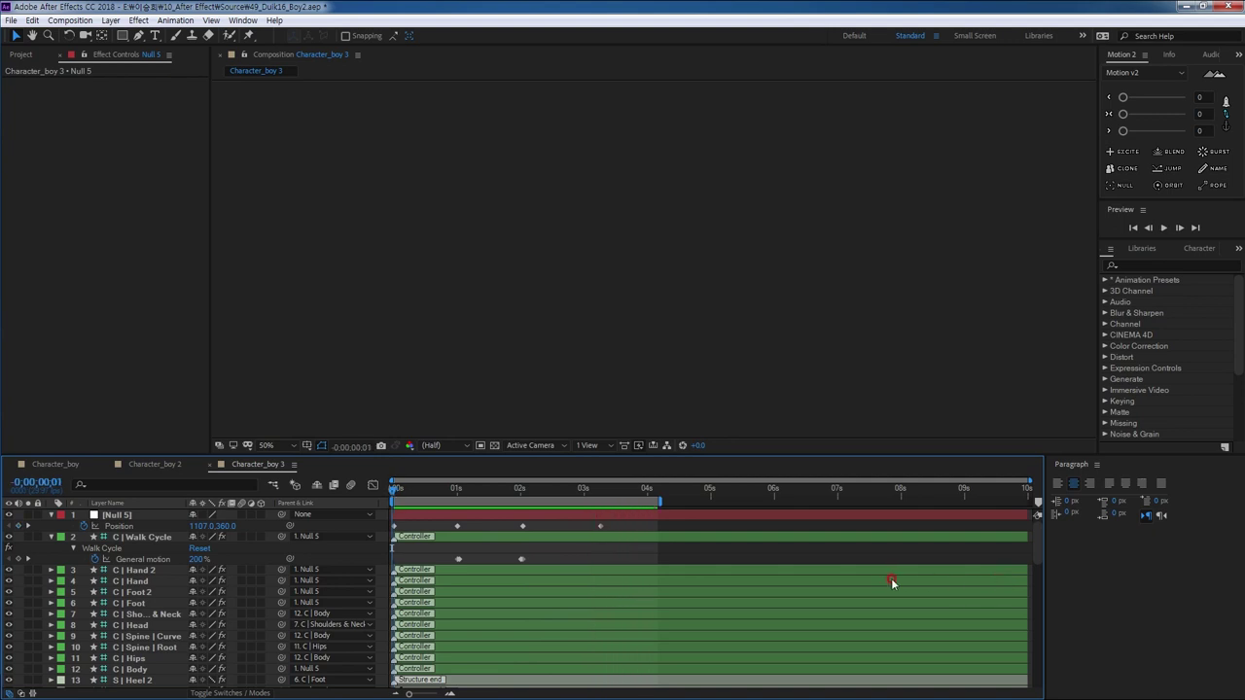
- Move the time to 0;00;00;18 and bring the Duik Bassel window back for a closer view of the character
click(432, 489)
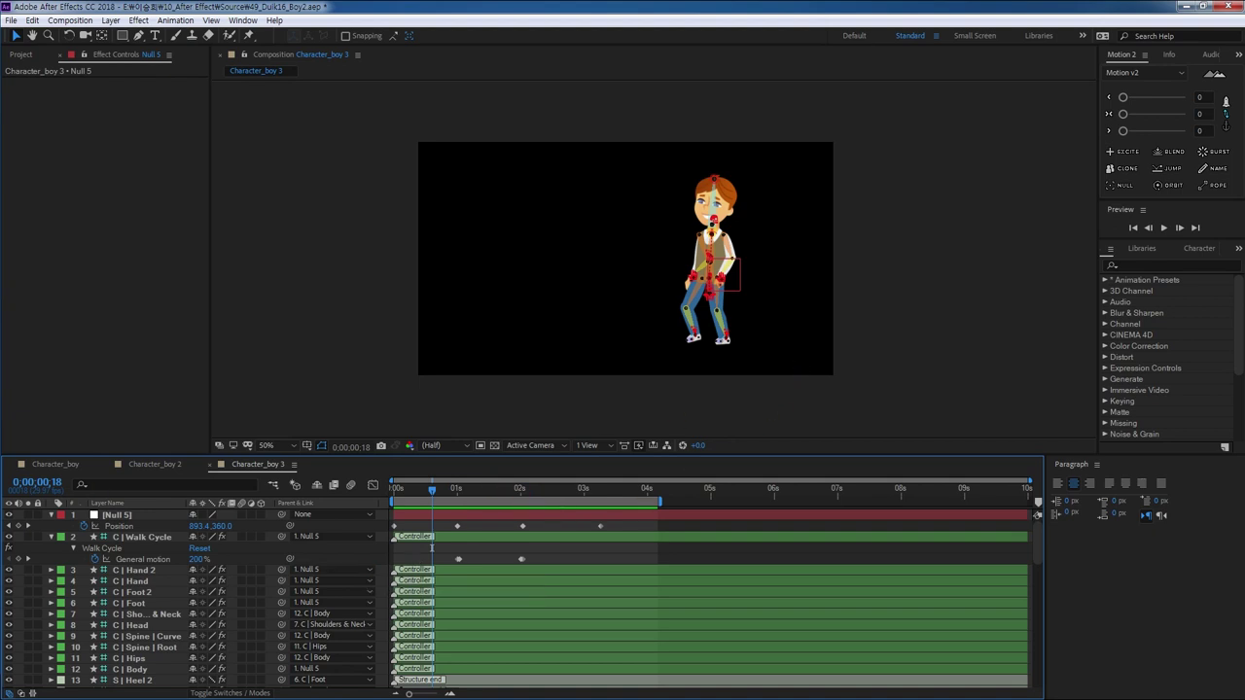
drag(382, 398, 924, 177)
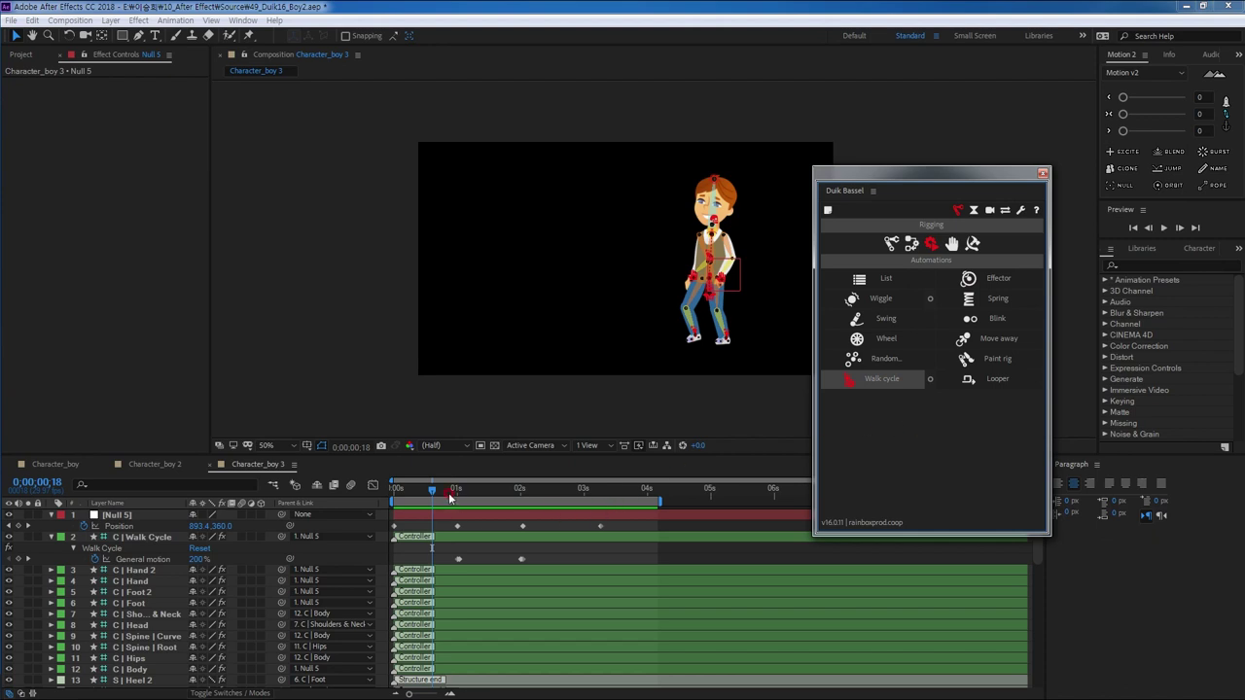
drag(666, 399, 652, 409)
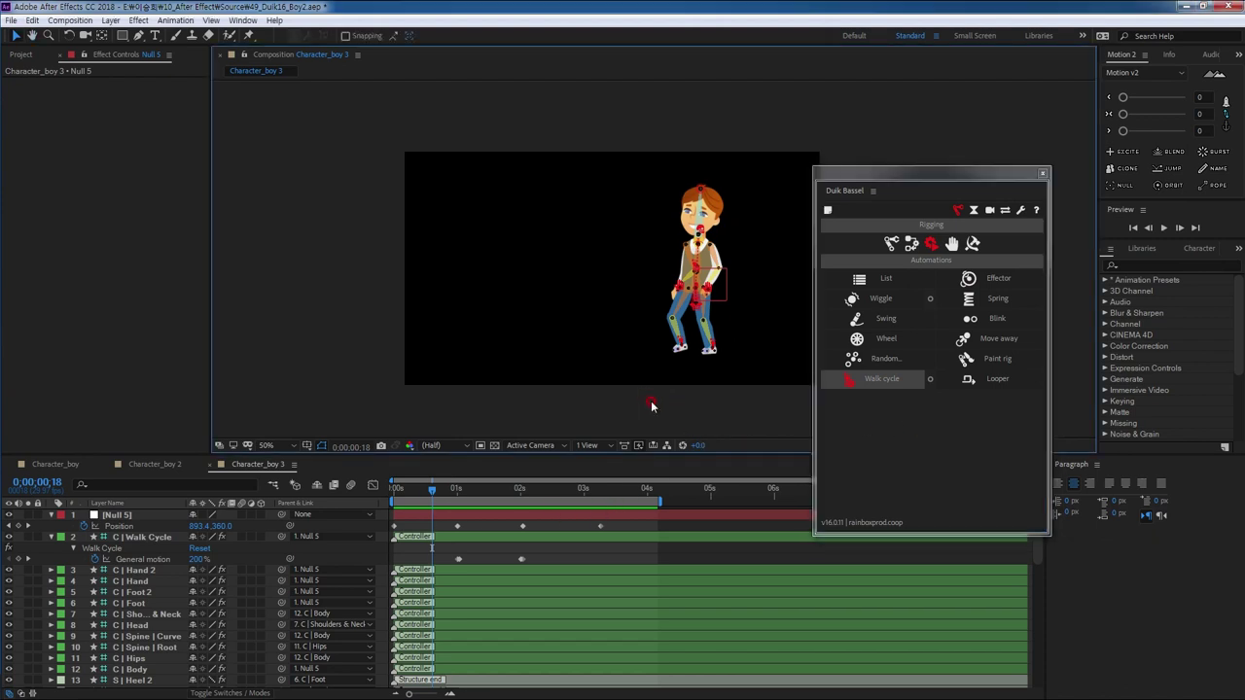
scroll(653, 409, up, 1)
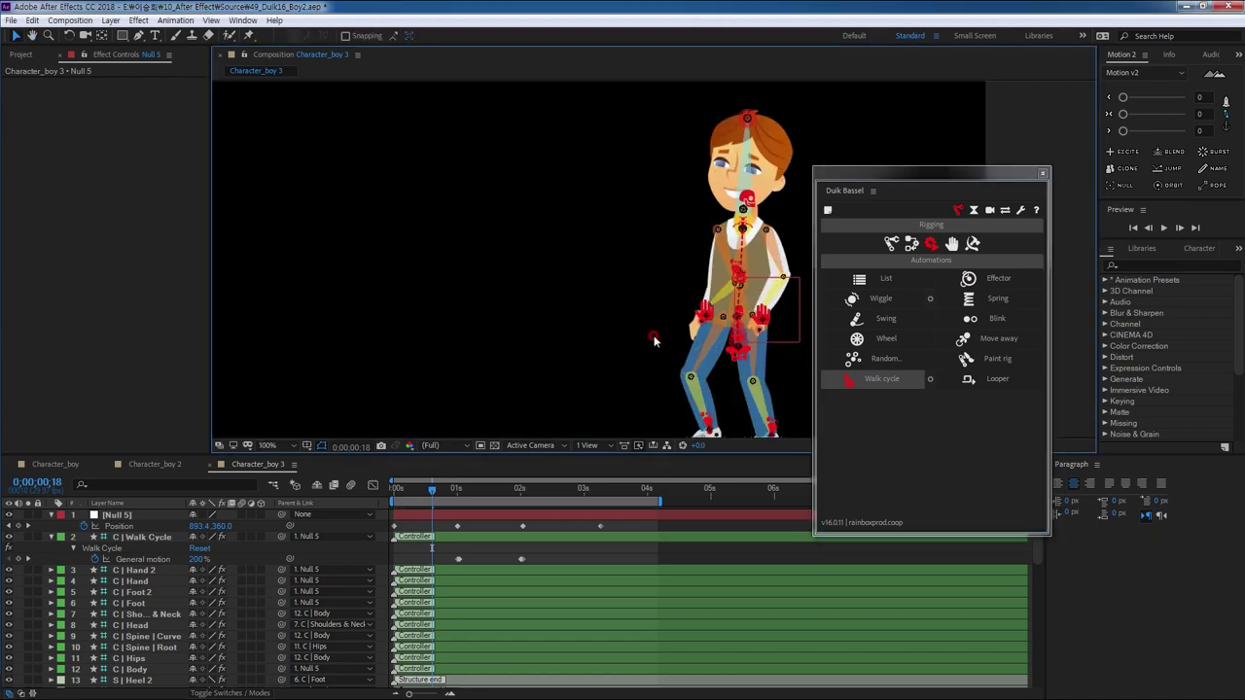